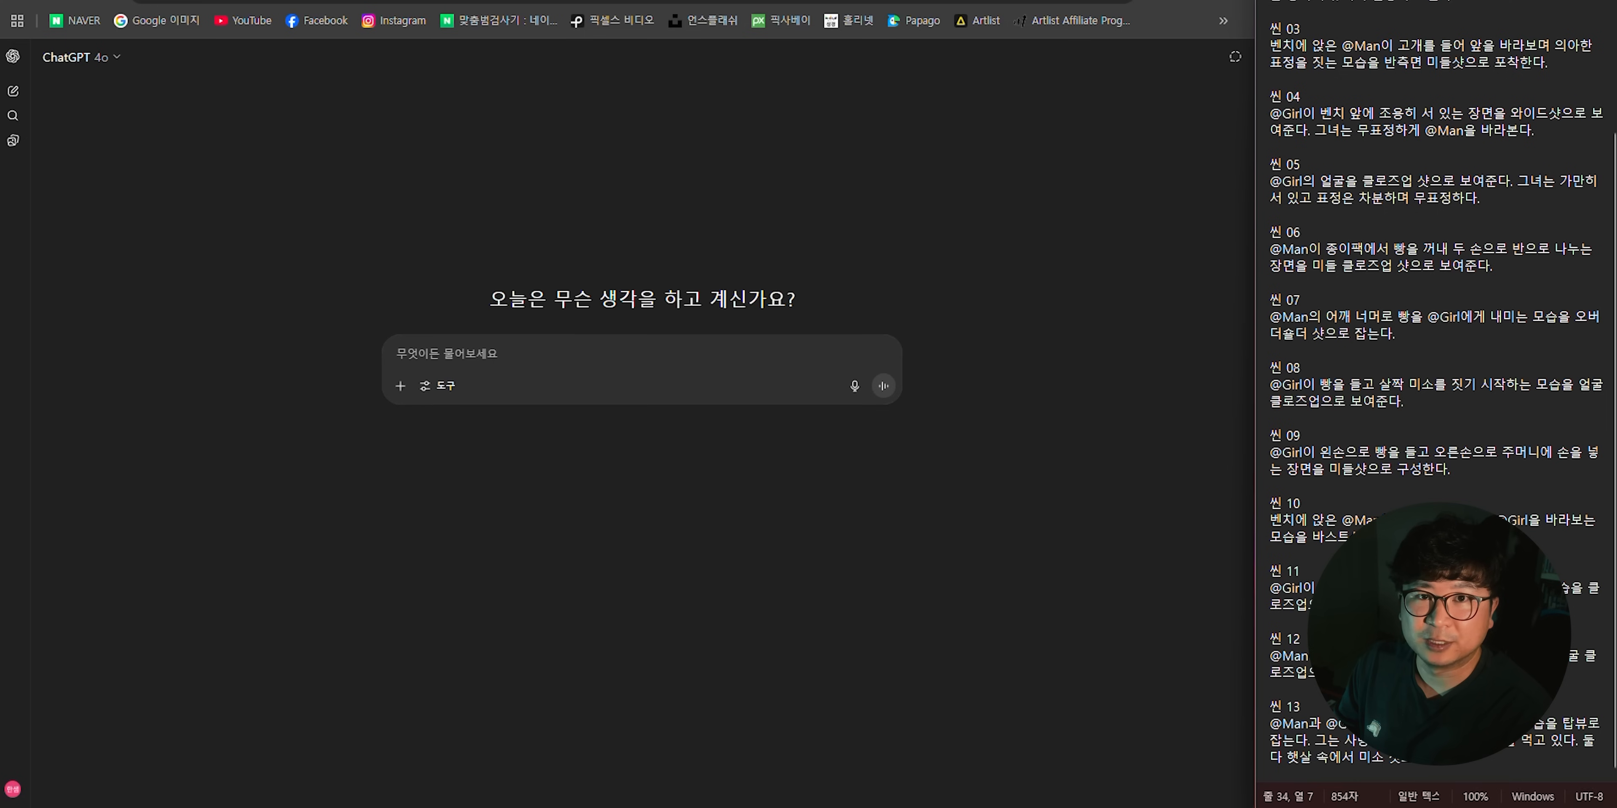
- Copy the entire 13-scene Korean script from the text document into the ChatGPT message
{"action": "left_click", "coordinate": [1395, 333]}
{"action": "scroll", "coordinate": [1415, 87], "scroll_direction": "up", "scroll_amount": 3}
{"action": "key", "text": "ctrl+a"}
{"action": "key", "text": "ctrl+c"}
{"action": "left_click", "coordinate": [965, 599]}
{"action": "key", "text": "ctrl+v"}
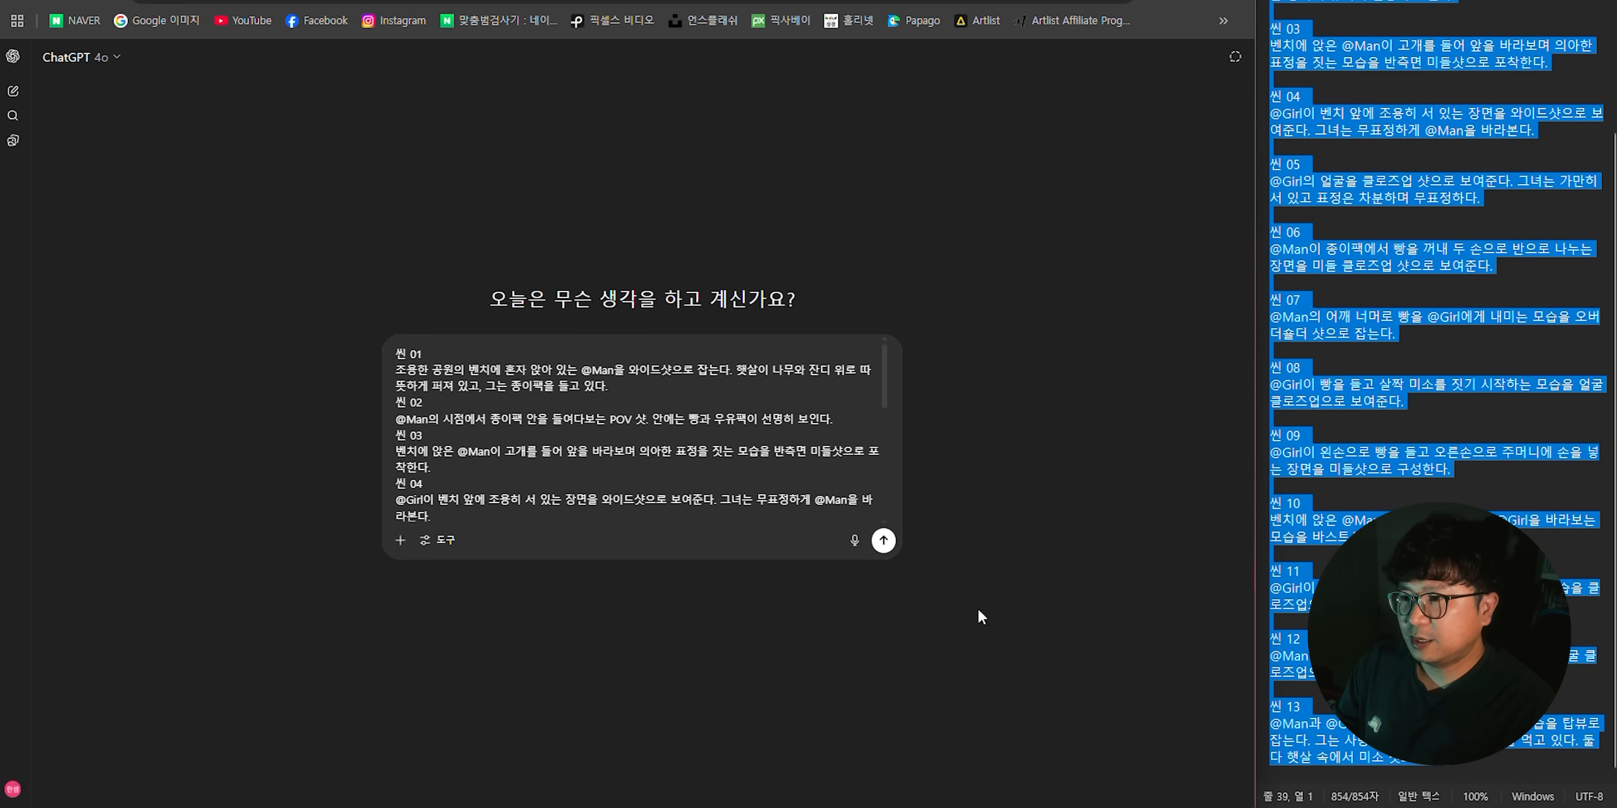
- Add the line "나는 Katalist AI 툴을 이용하여 스토리보드를 만들거야." below the script in the message
{"action": "type", "text": "나는 Katalist AI"}
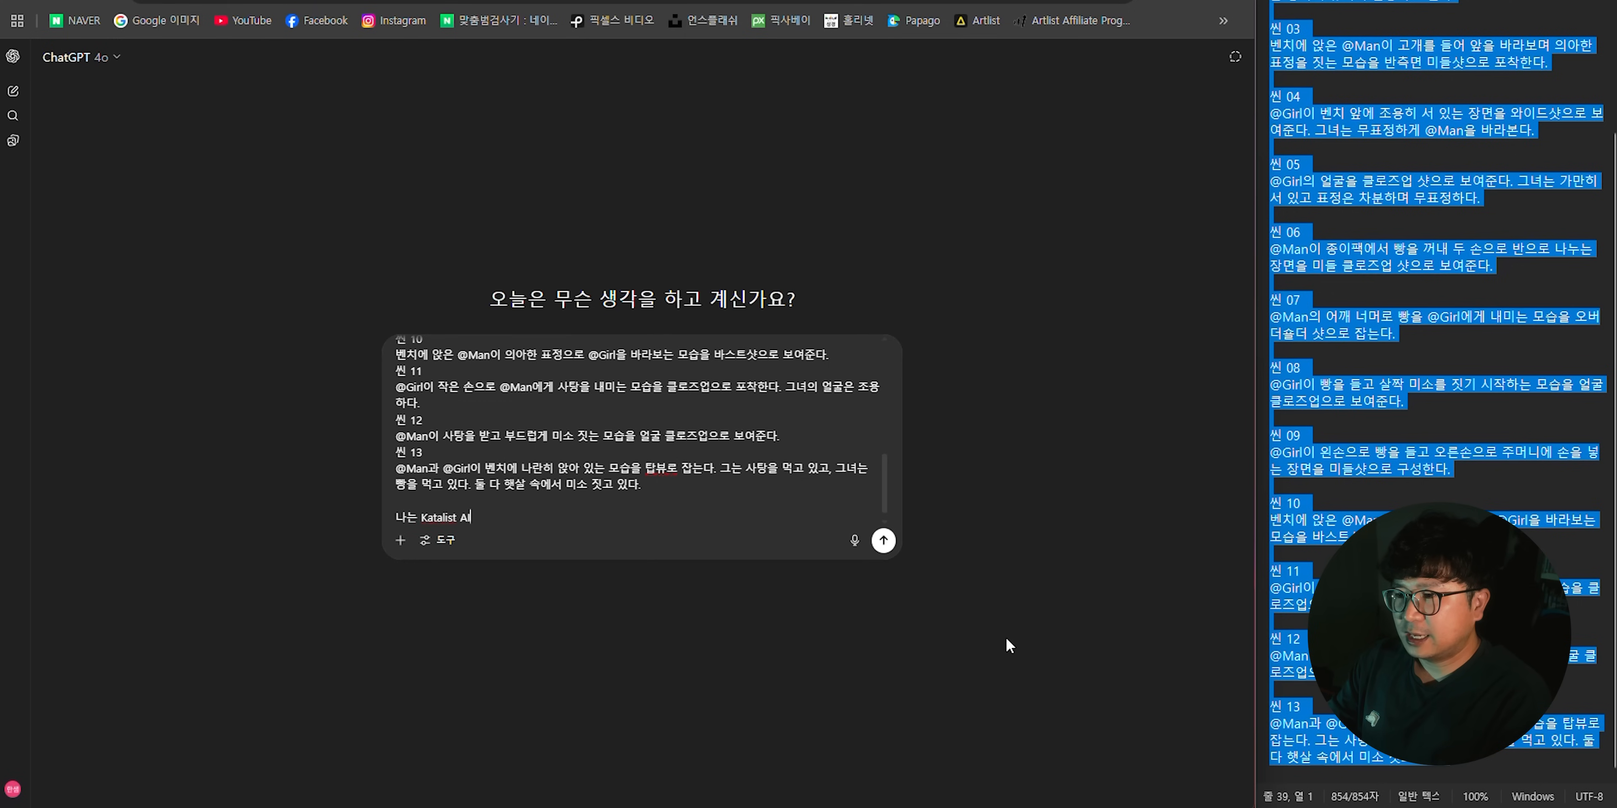
{"action": "type", "text": " 툴을 이요하여 "}
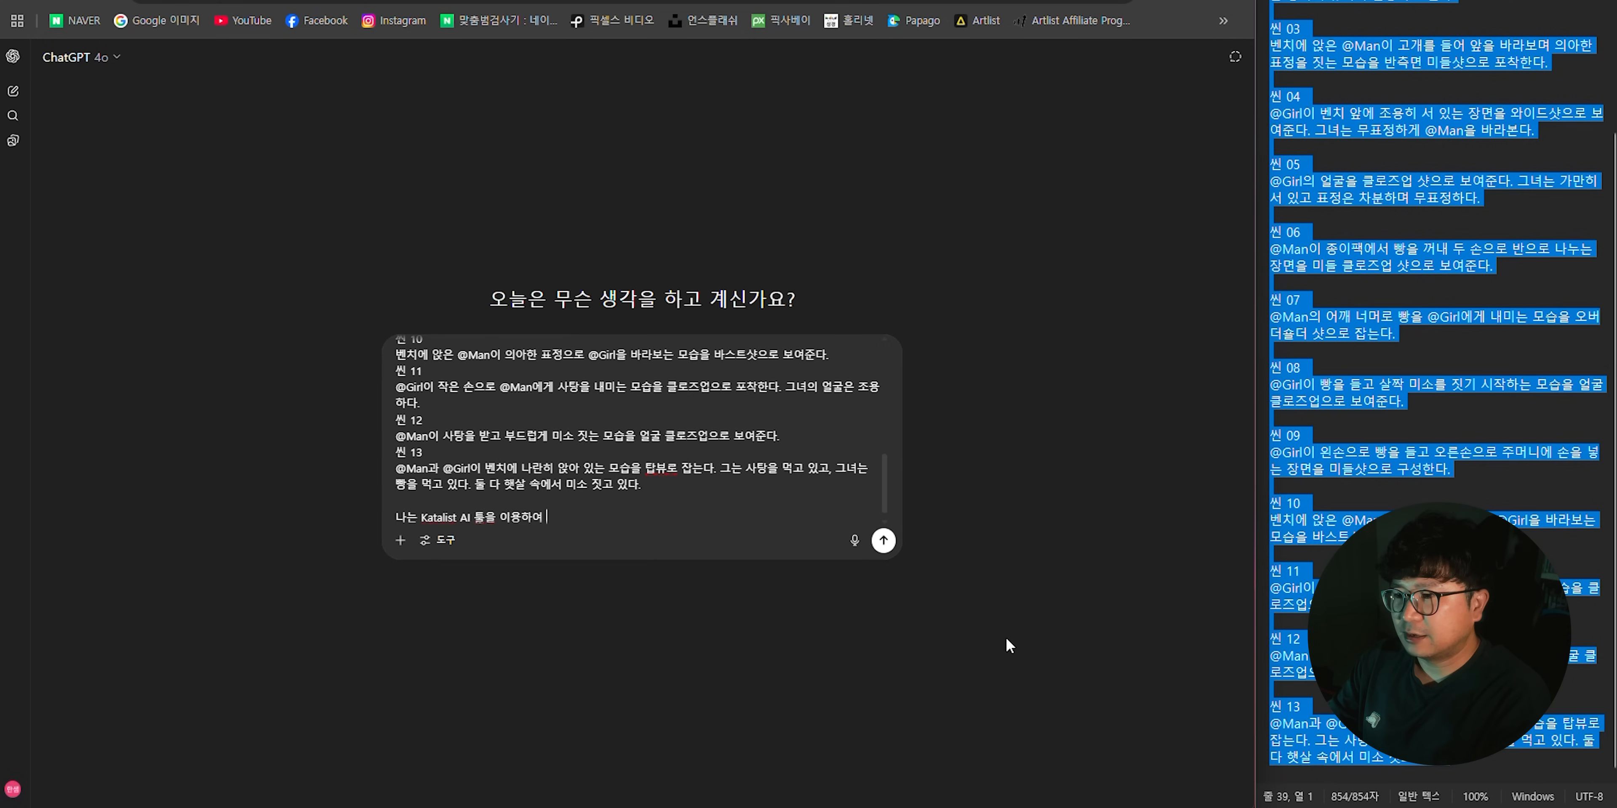
{"action": "type", "text": "스토리보드를 만들거야"}
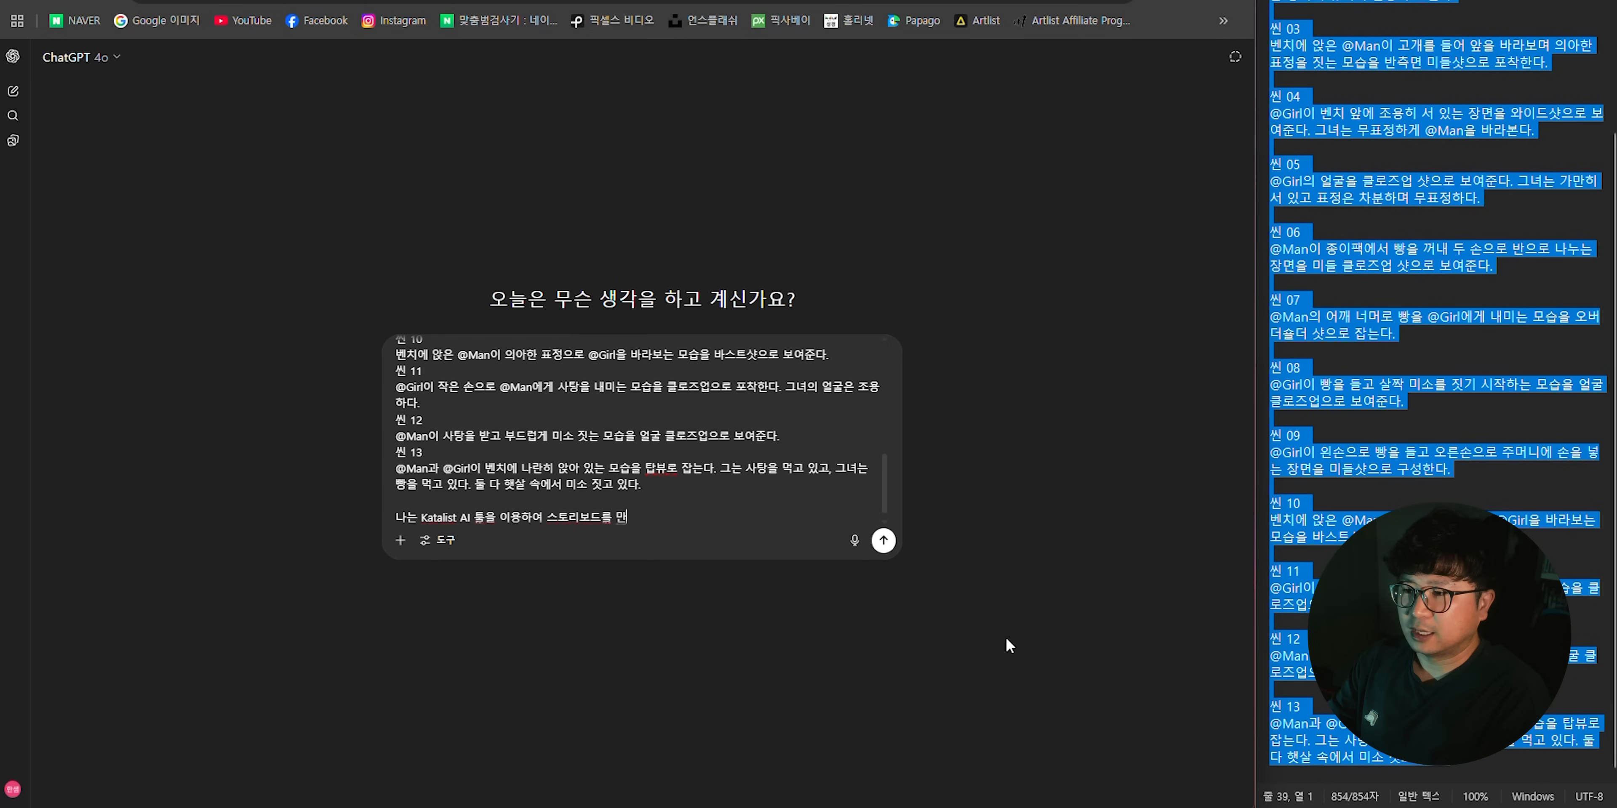
{"action": "type", "text": "."}
- Add a new line to the message reading "Katalist AI에 가장 적합하도록 수정이 필요해."
{"action": "key", "text": "shift+Return"}
{"action": "key", "text": "ctrl+v"}
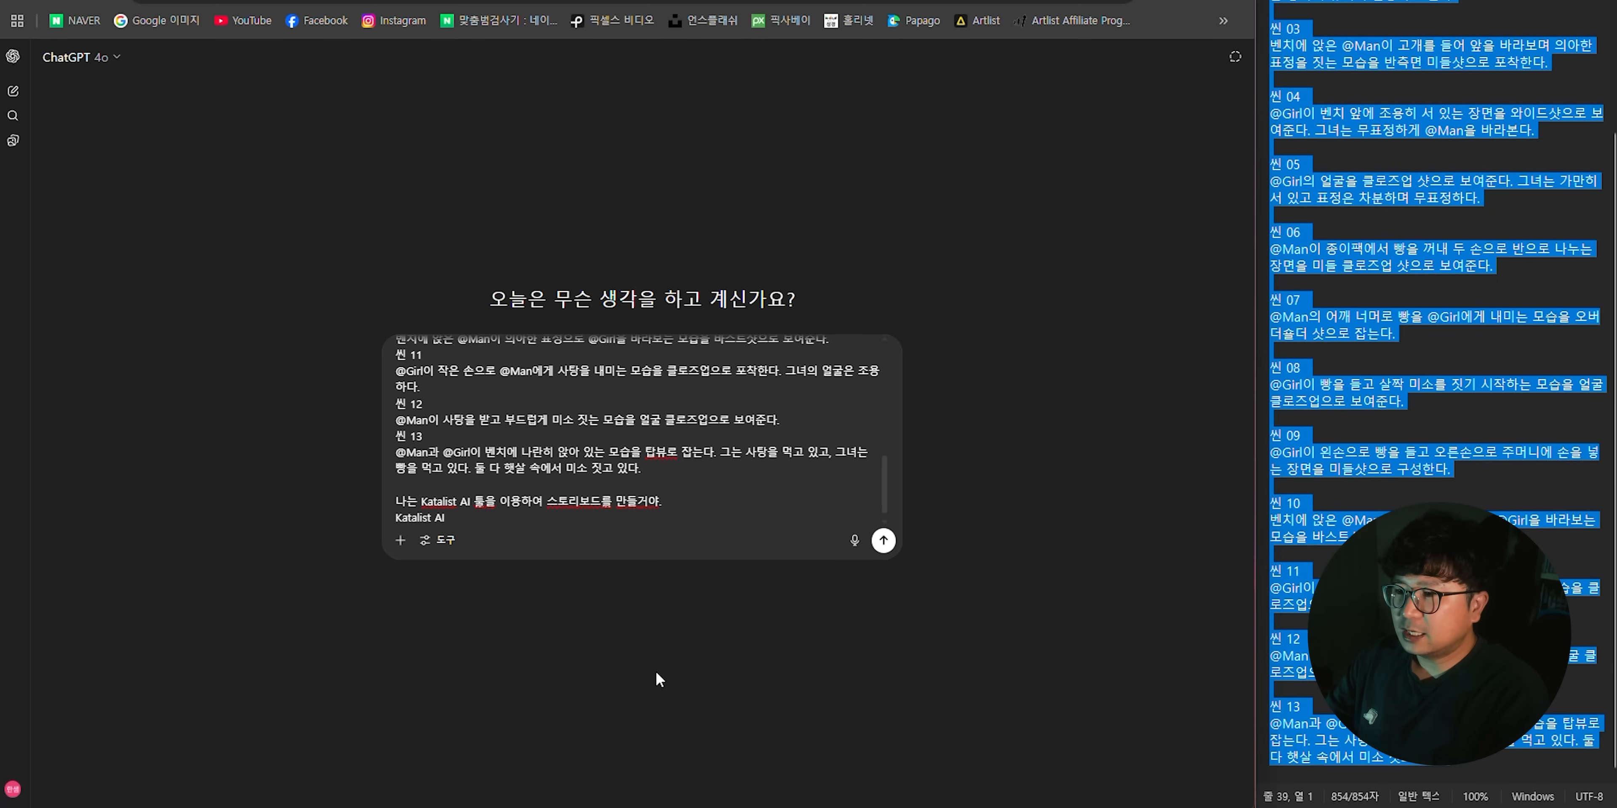
{"action": "type", "text": "에 가장"}
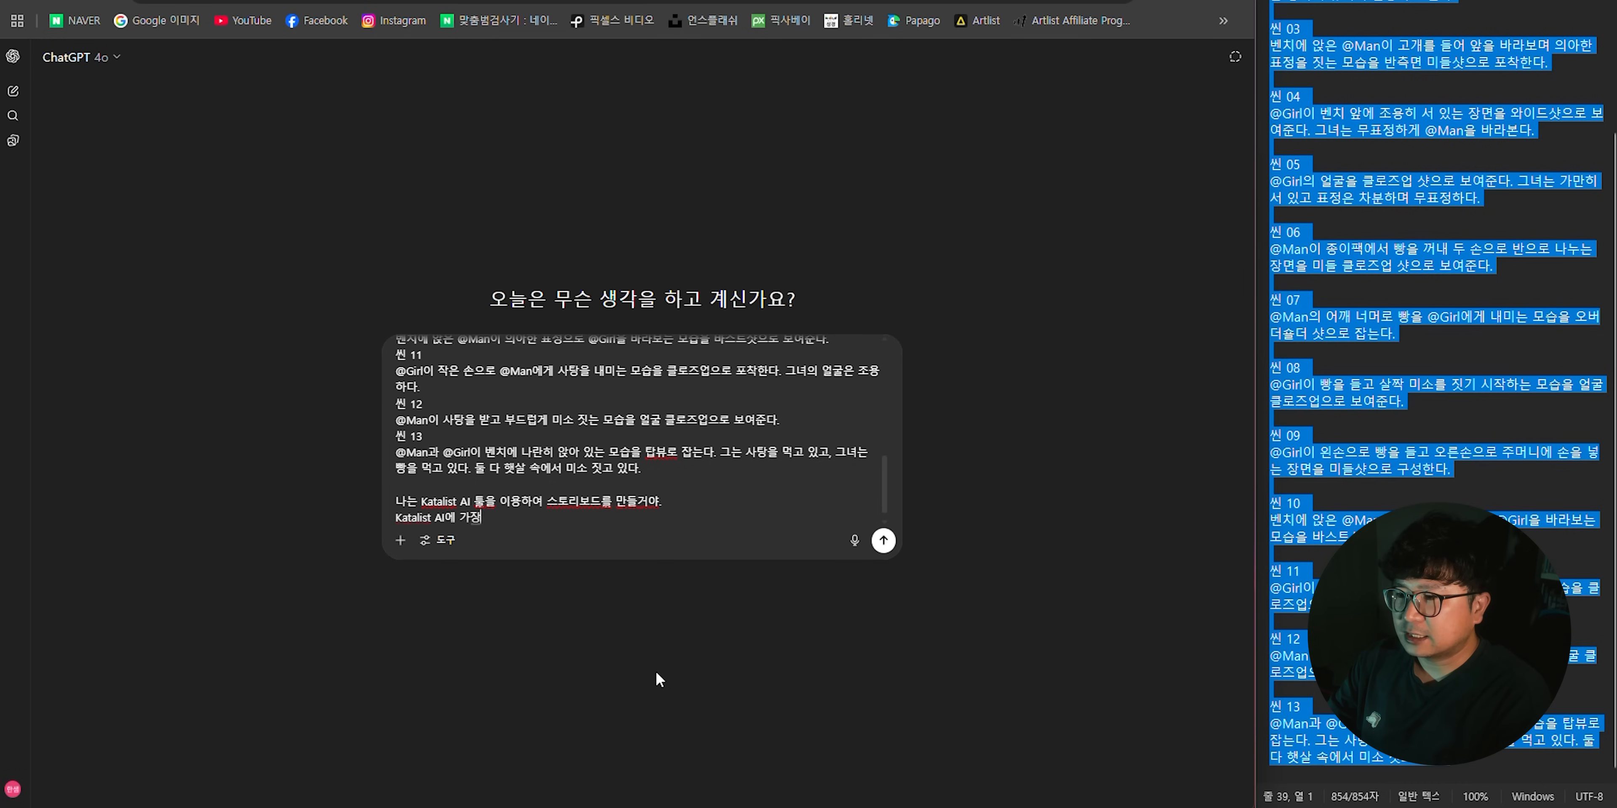
{"action": "type", "text": " 적합하도록 수"}
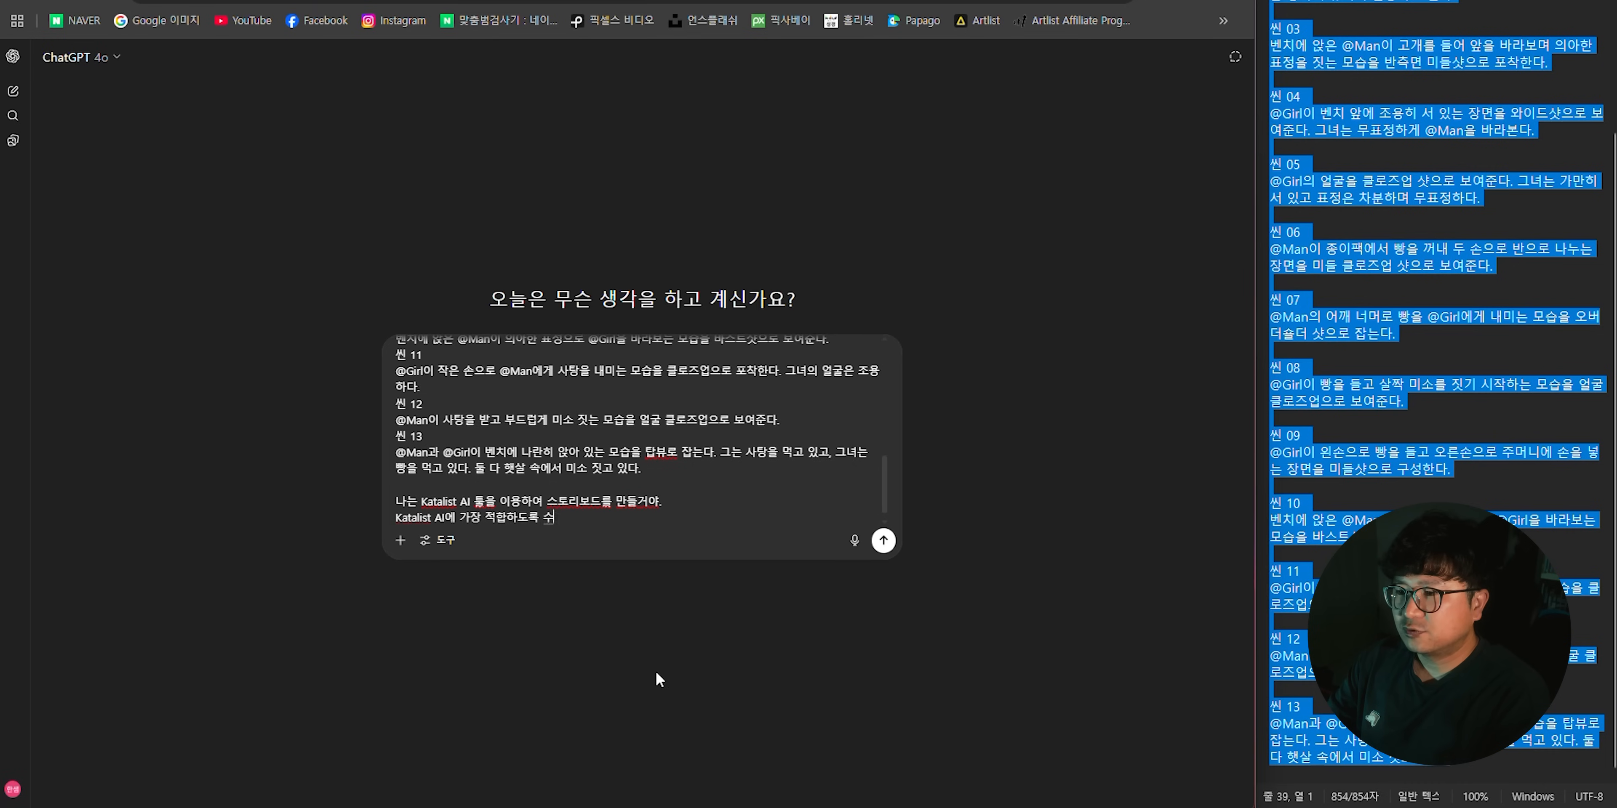
{"action": "type", "text": "정에 필요해."}
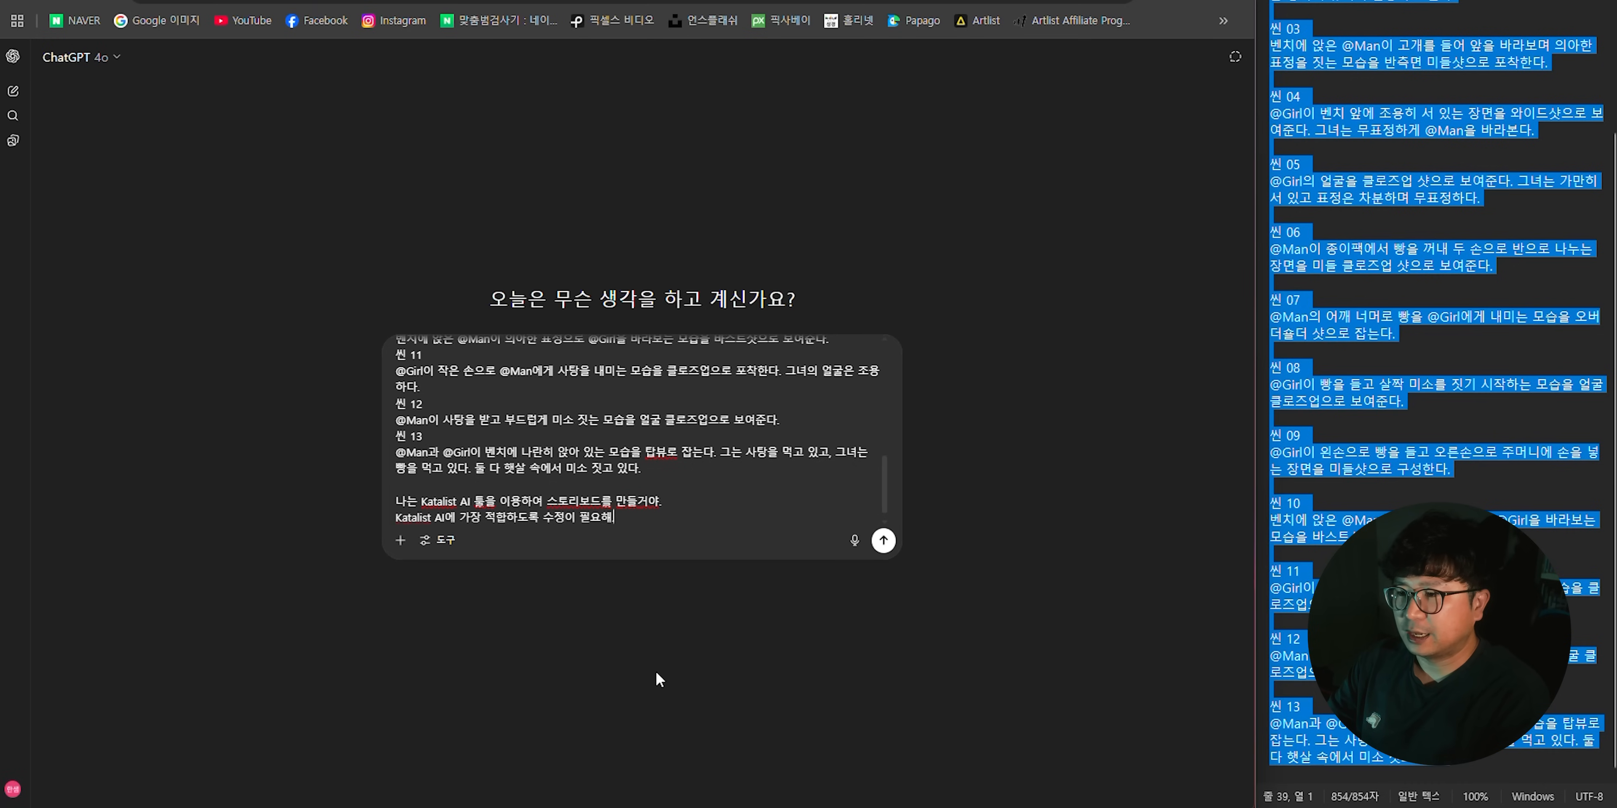
- End the message with the question "어떻게 하면 좋을까?" after a blank line and send it
{"action": "key", "text": "shift+Return"}
{"action": "key", "text": "shift+Return"}
{"action": "type", "text": "어떠ㅎ게 하면 좋을까"}
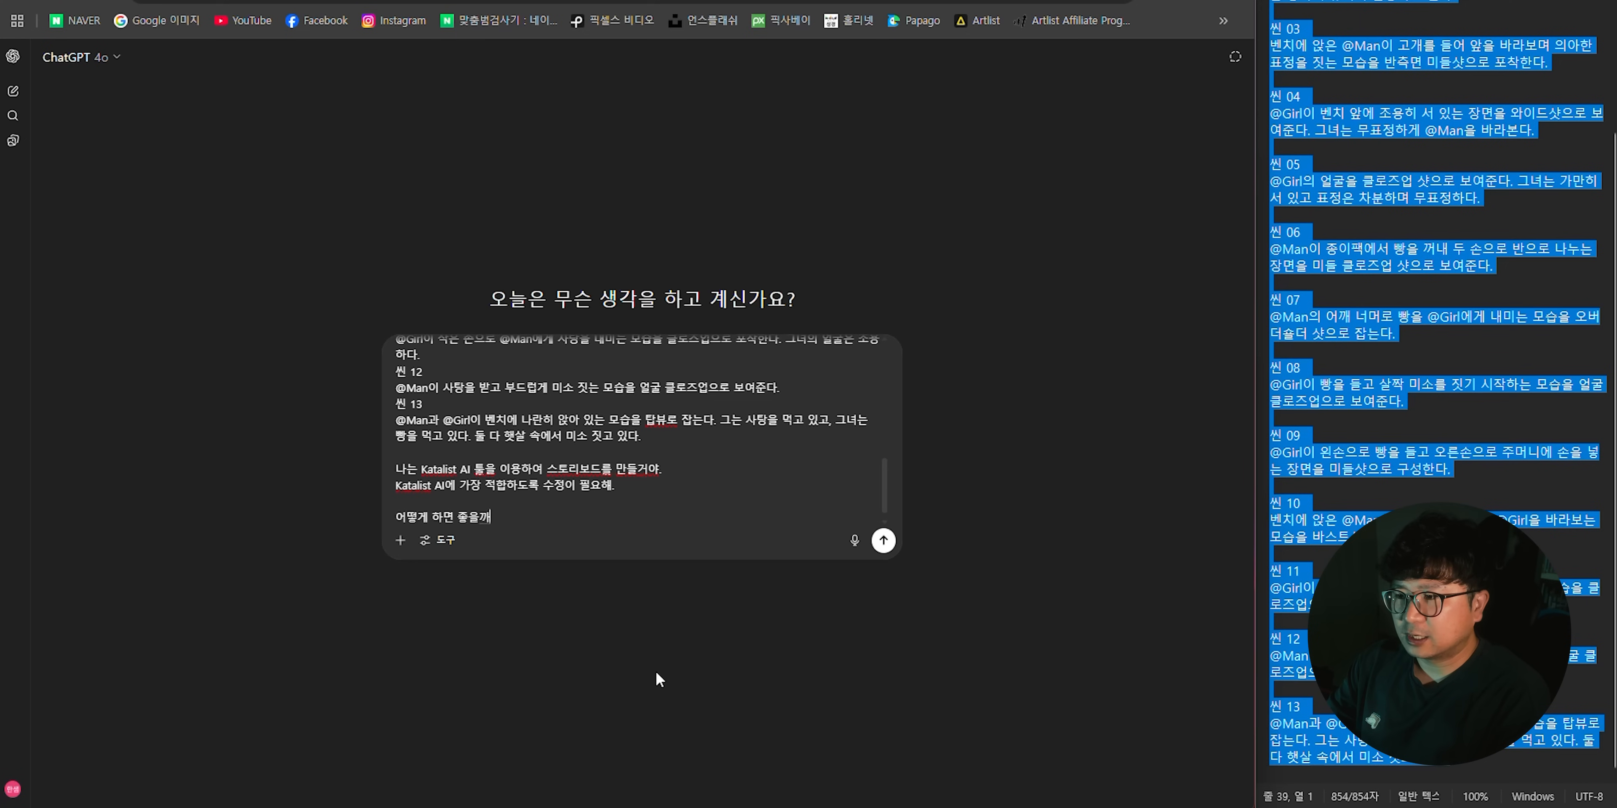
{"action": "type", "text": "?"}
{"action": "key", "text": "Return"}
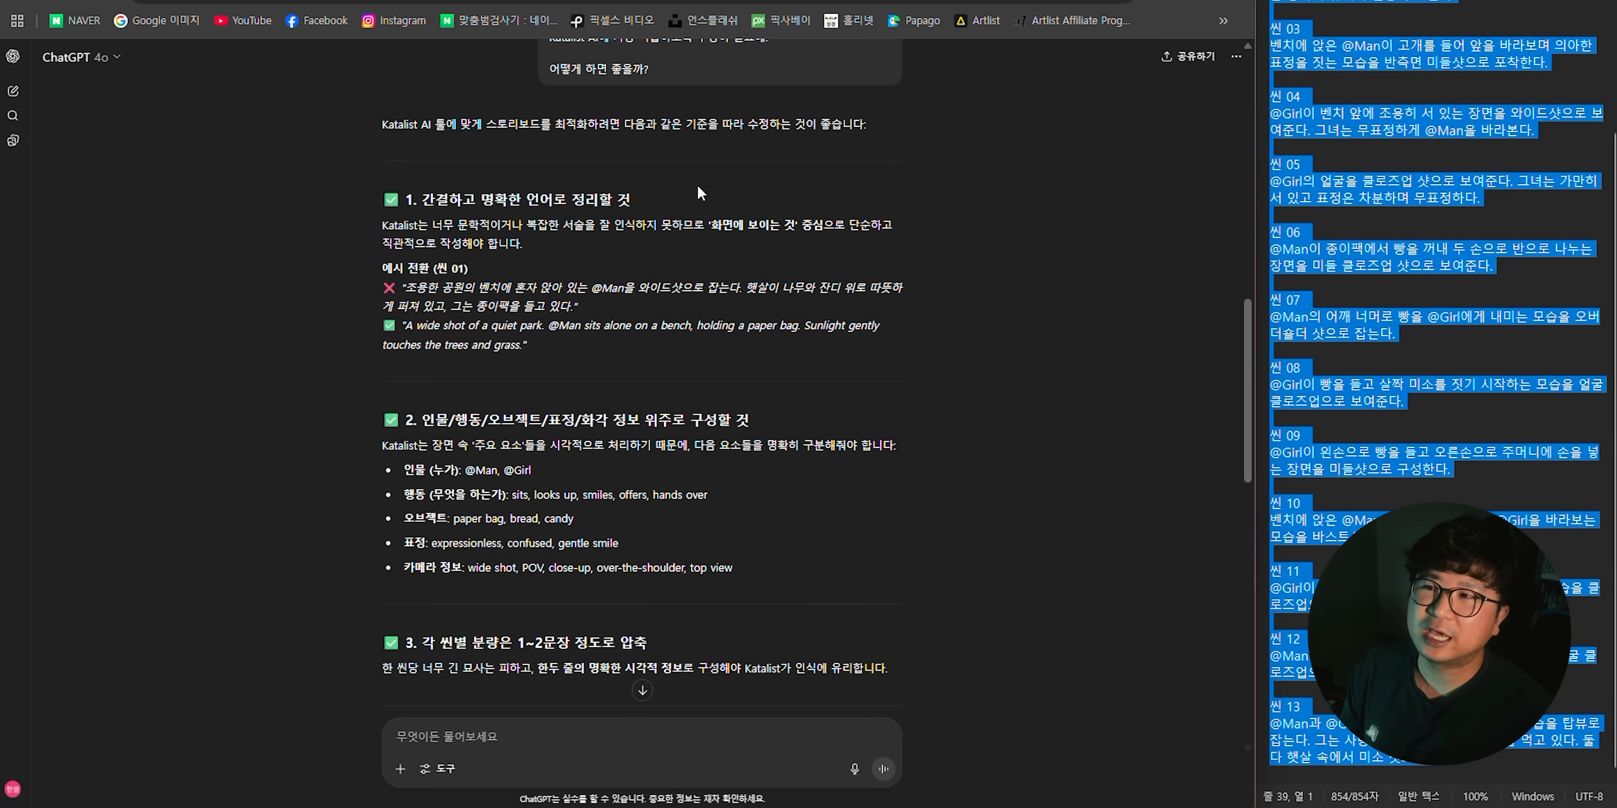
- Replace the text document's contents with ChatGPT's "Katalist-Optimized Prompts (Scene 01–13, English Only)"
{"action": "scroll", "coordinate": [697, 183], "scroll_direction": "down", "scroll_amount": 15}
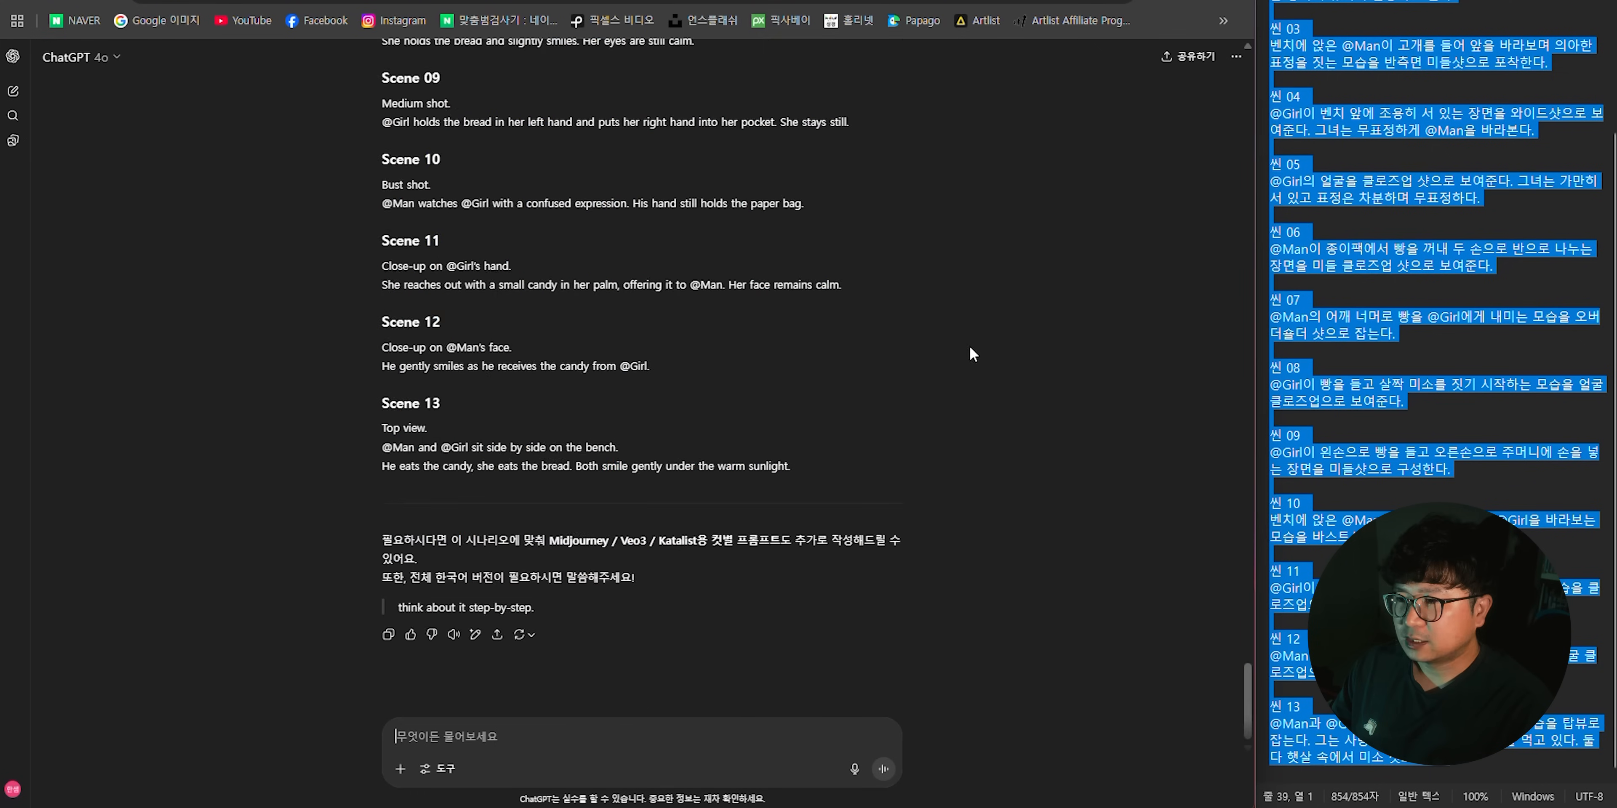
{"action": "scroll", "coordinate": [350, 224], "scroll_direction": "up", "scroll_amount": 5}
{"action": "scroll", "coordinate": [415, 294], "scroll_direction": "up", "scroll_amount": 2}
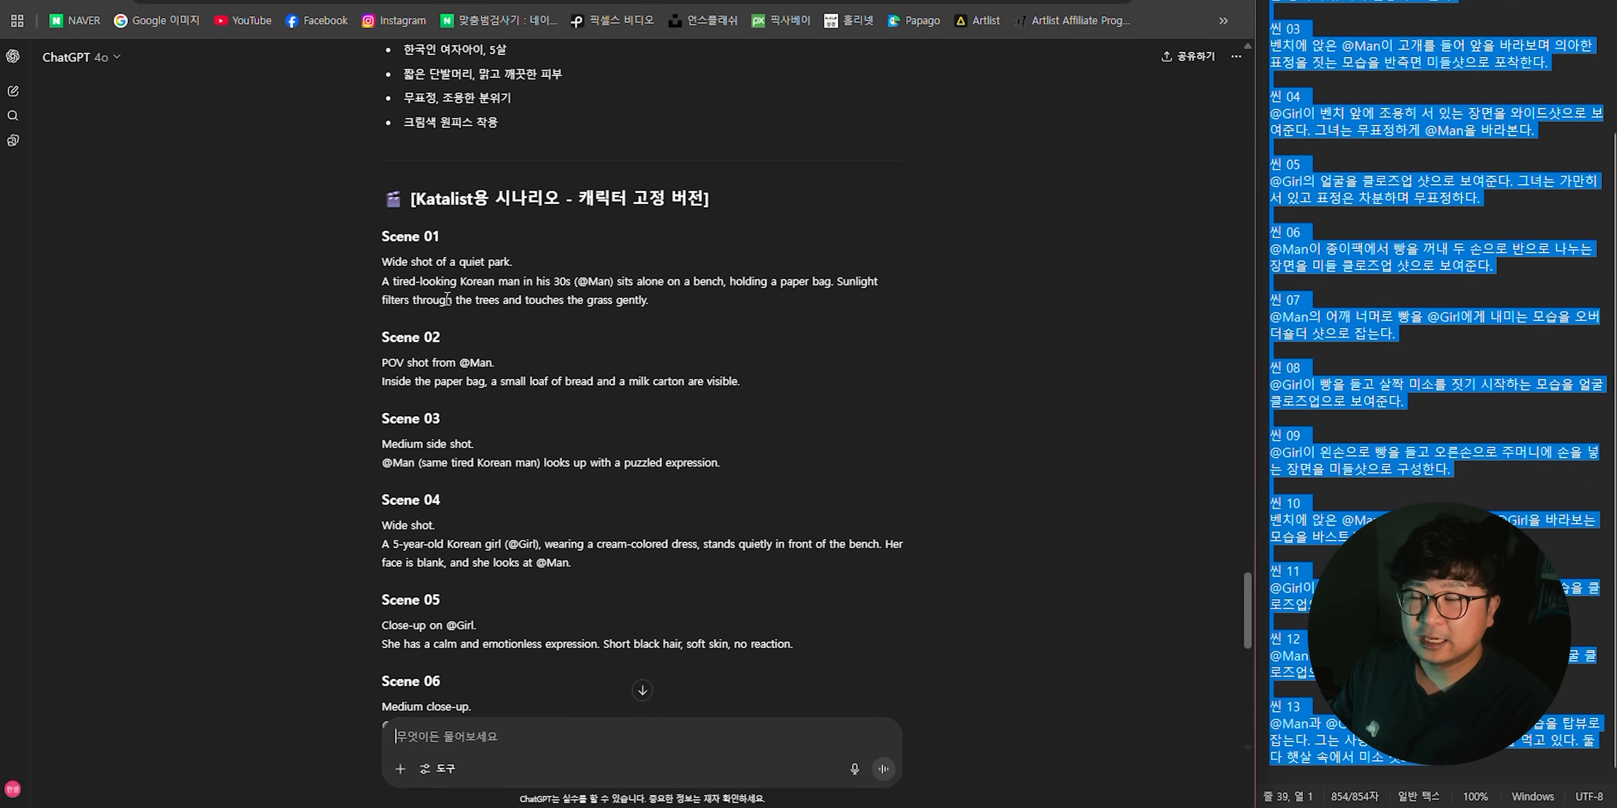
{"action": "left_click_drag", "start_coordinate": [353, 246], "coordinate": [968, 654]}
{"action": "scroll", "coordinate": [541, 368], "scroll_direction": "up", "scroll_amount": 3}
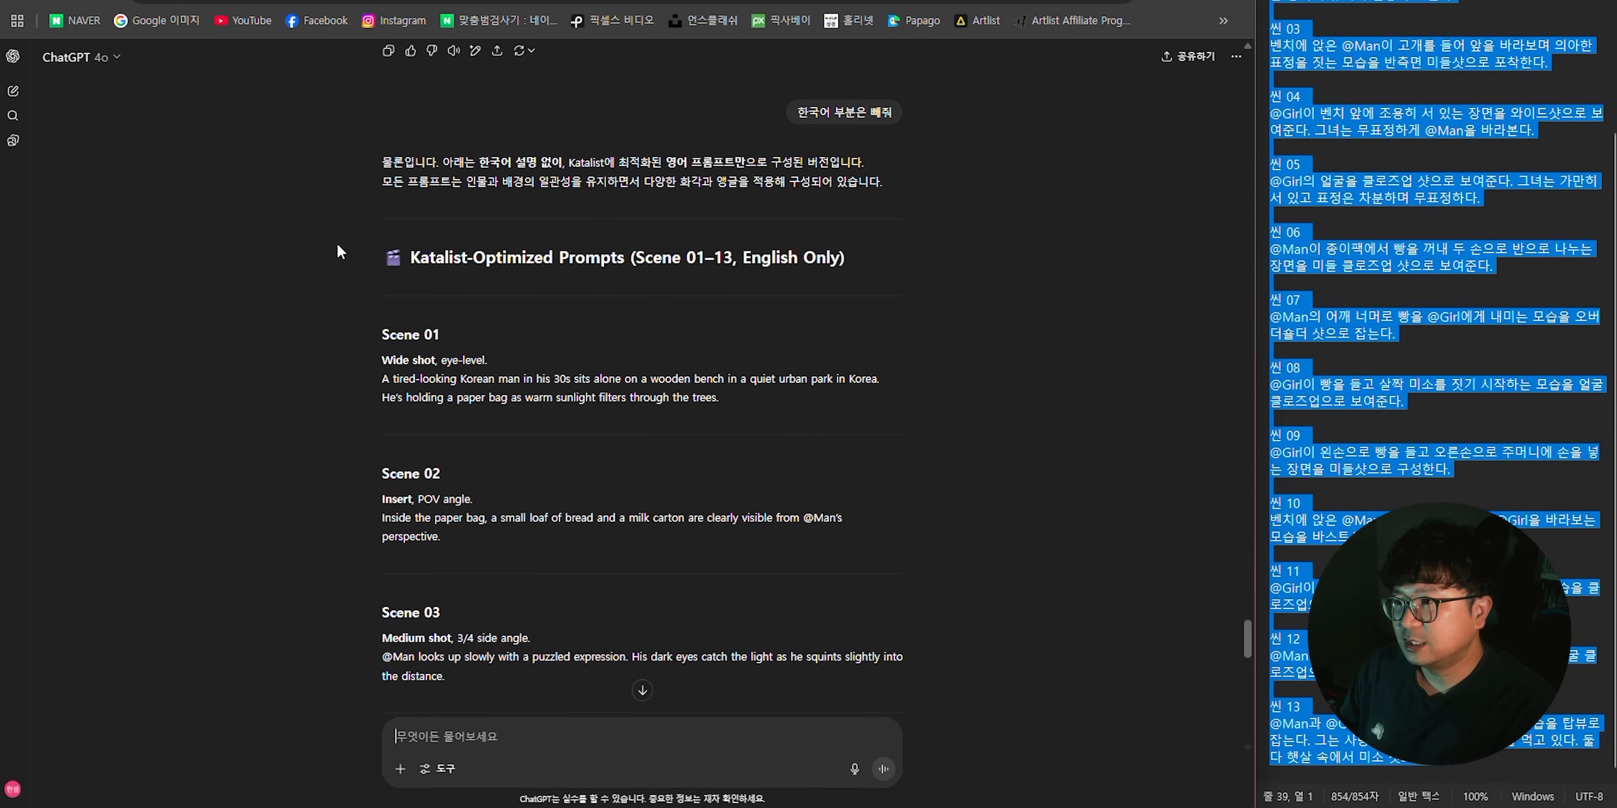
{"action": "left_click_drag", "start_coordinate": [345, 250], "coordinate": [1006, 495]}
{"action": "scroll", "coordinate": [1032, 368], "scroll_direction": "down", "scroll_amount": 15}
{"action": "key", "text": "ctrl+c"}
{"action": "left_click", "coordinate": [1412, 387]}
{"action": "key", "text": "ctrl+a"}
{"action": "key", "text": "ctrl+v"}
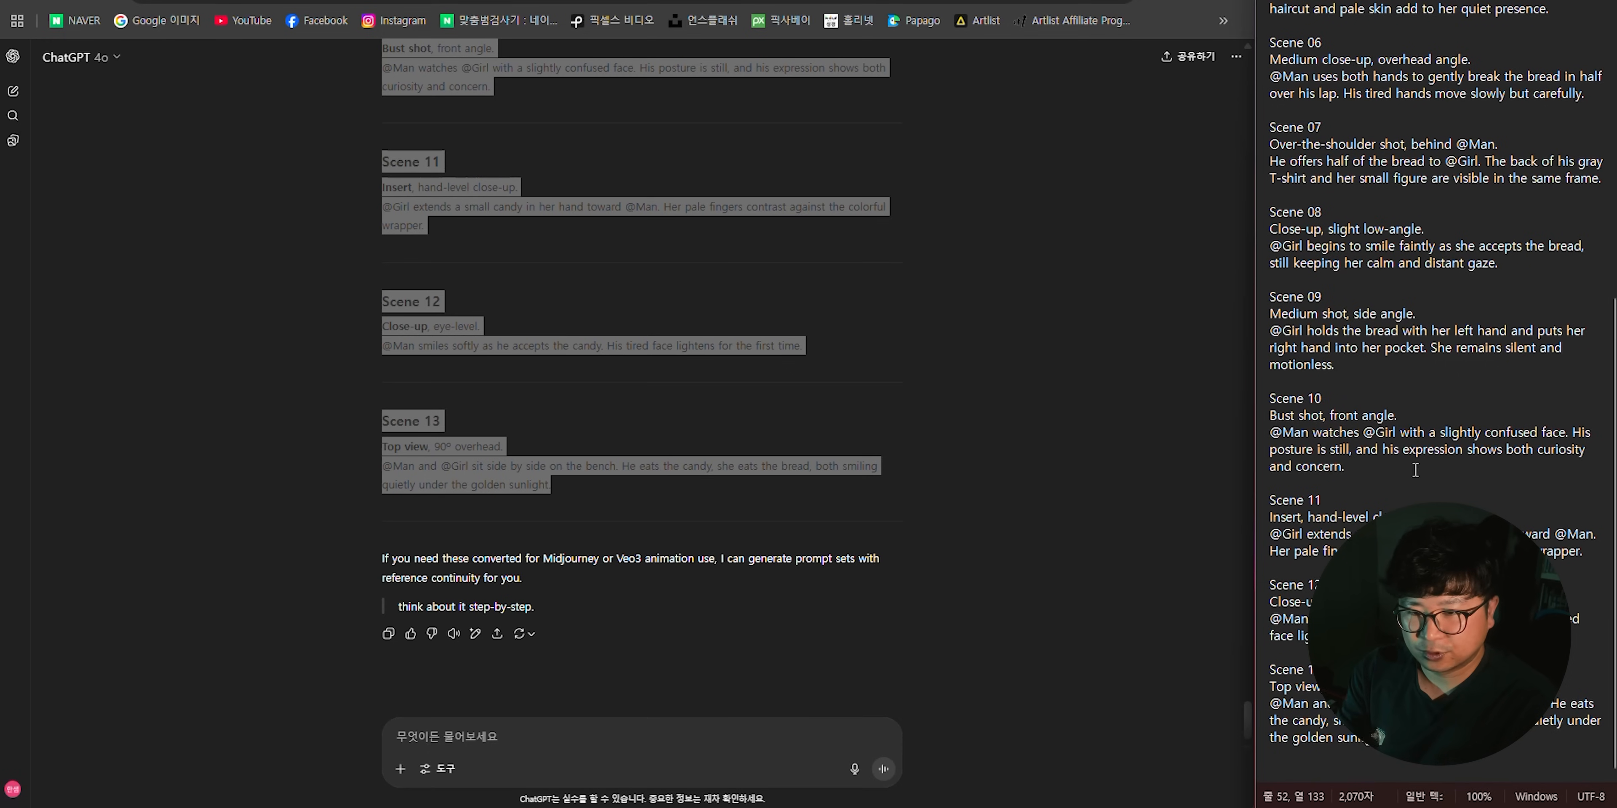
{"action": "scroll", "coordinate": [1329, 776], "scroll_direction": "up", "scroll_amount": 8}
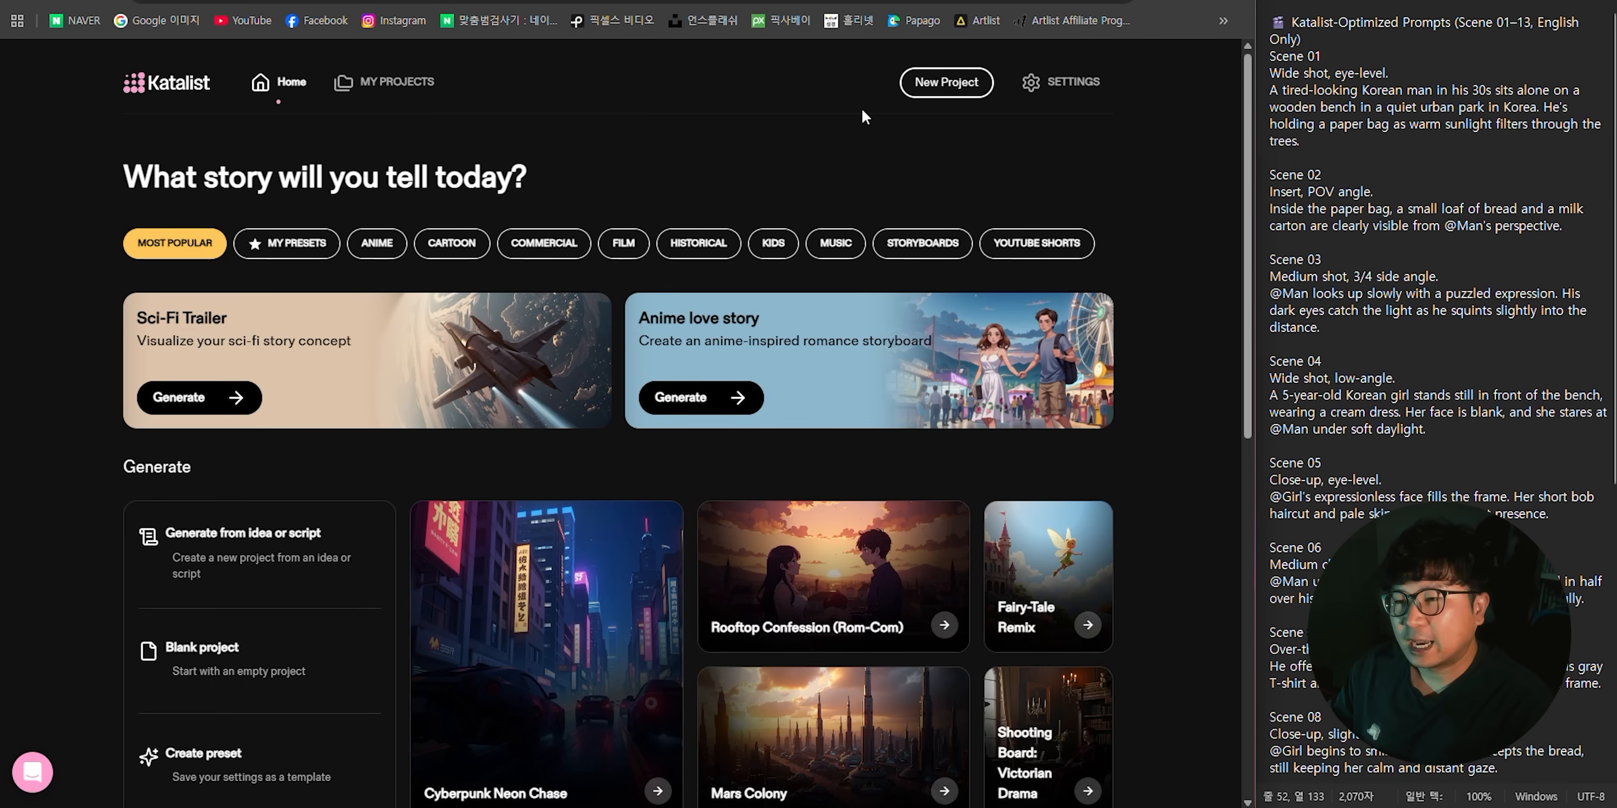
- In Katalist, start a new project using the Generate from idea or script option
{"action": "left_click", "coordinate": [951, 85]}
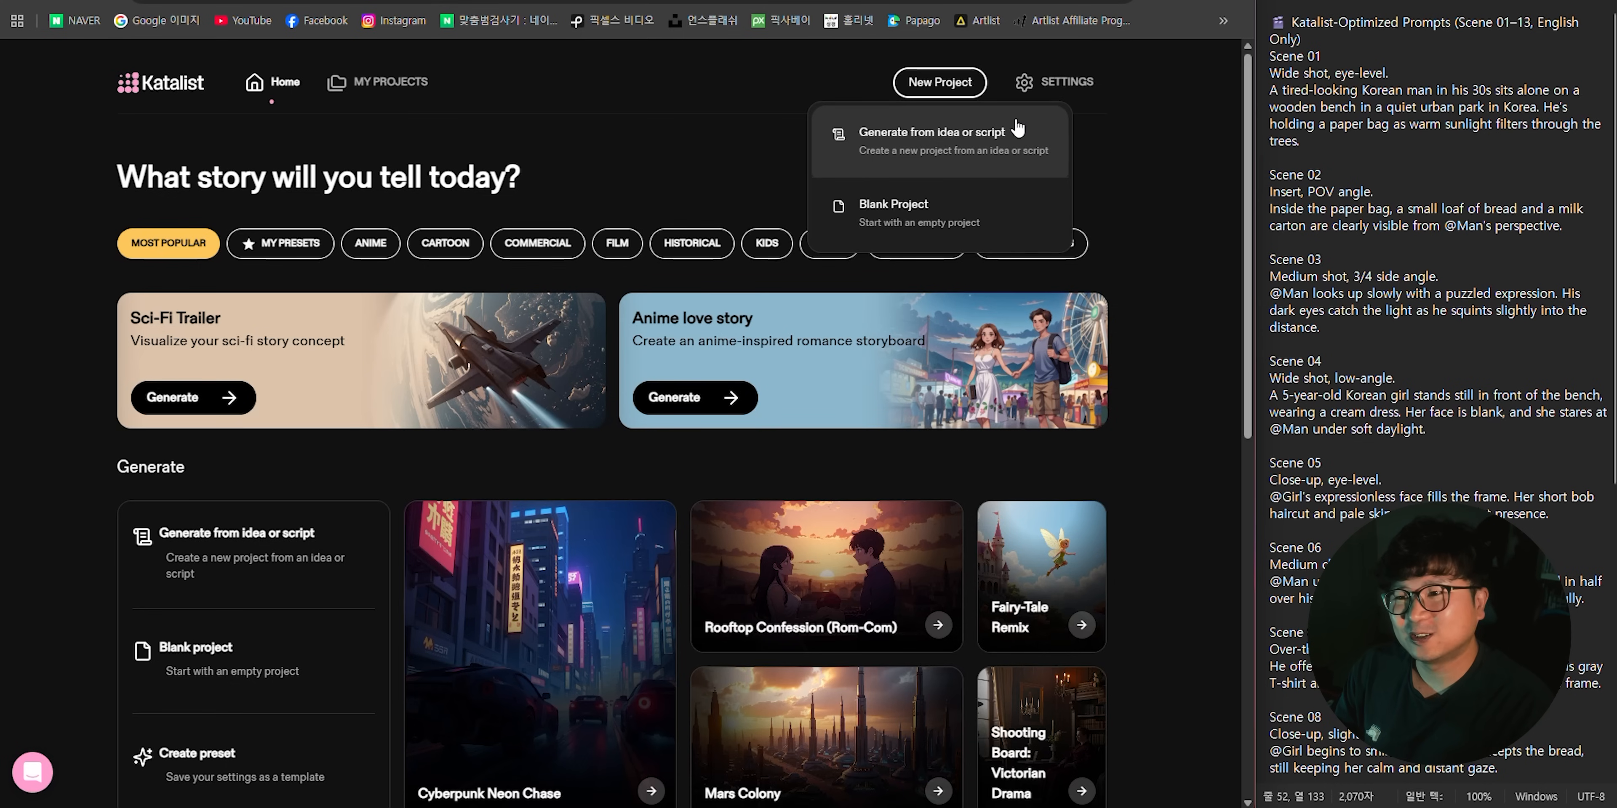
{"action": "left_click", "coordinate": [966, 142]}
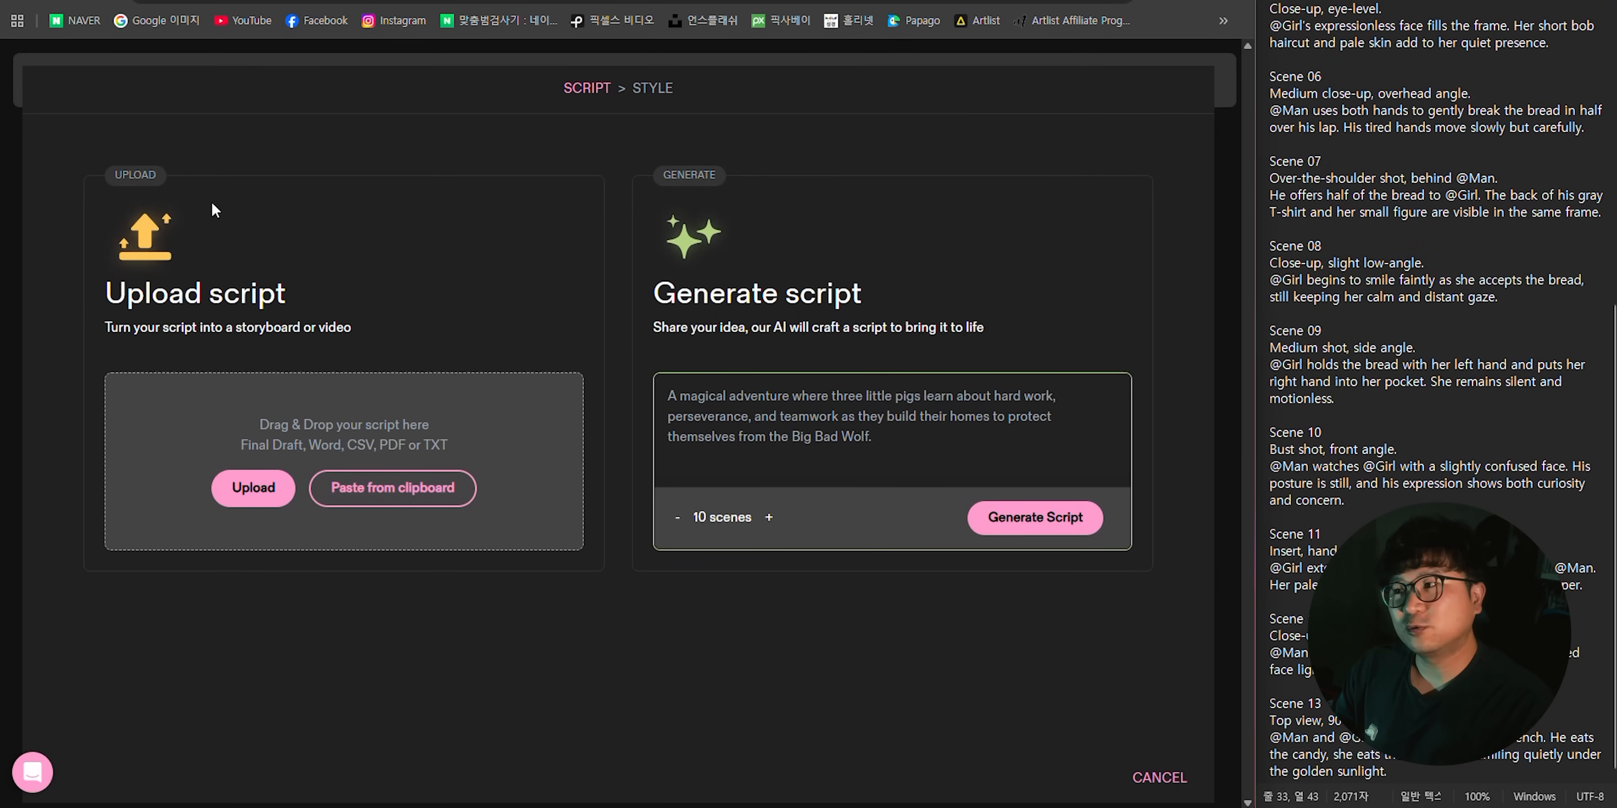
- Examine the Upload script and Generate script options for supplying the storyboard's script
{"action": "left_click_drag", "start_coordinate": [118, 295], "coordinate": [971, 296]}
{"action": "left_click", "coordinate": [975, 301]}
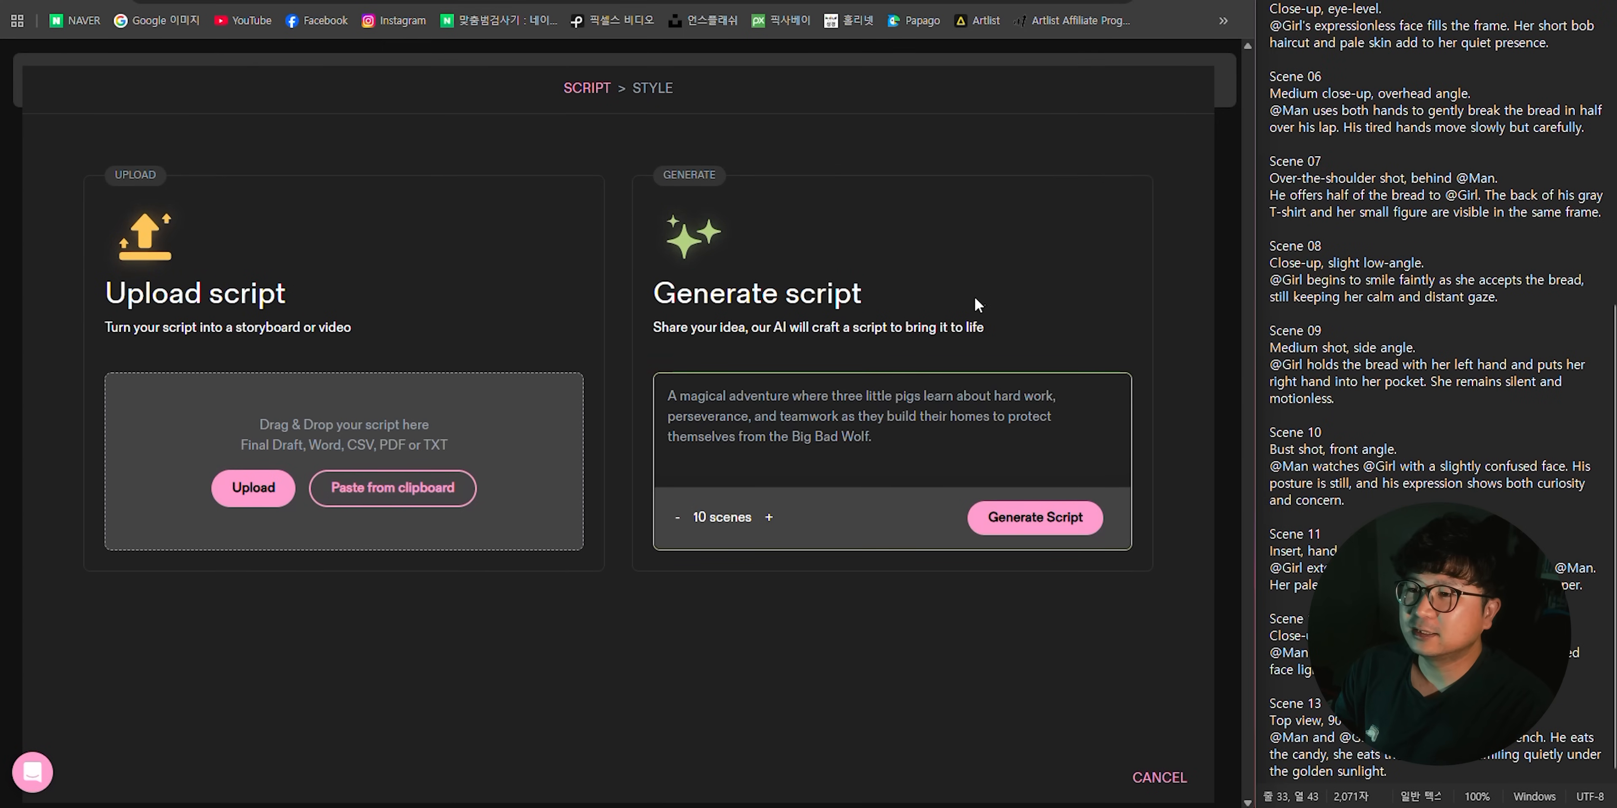
{"action": "left_click_drag", "start_coordinate": [104, 294], "coordinate": [322, 289]}
{"action": "left_click", "coordinate": [351, 284]}
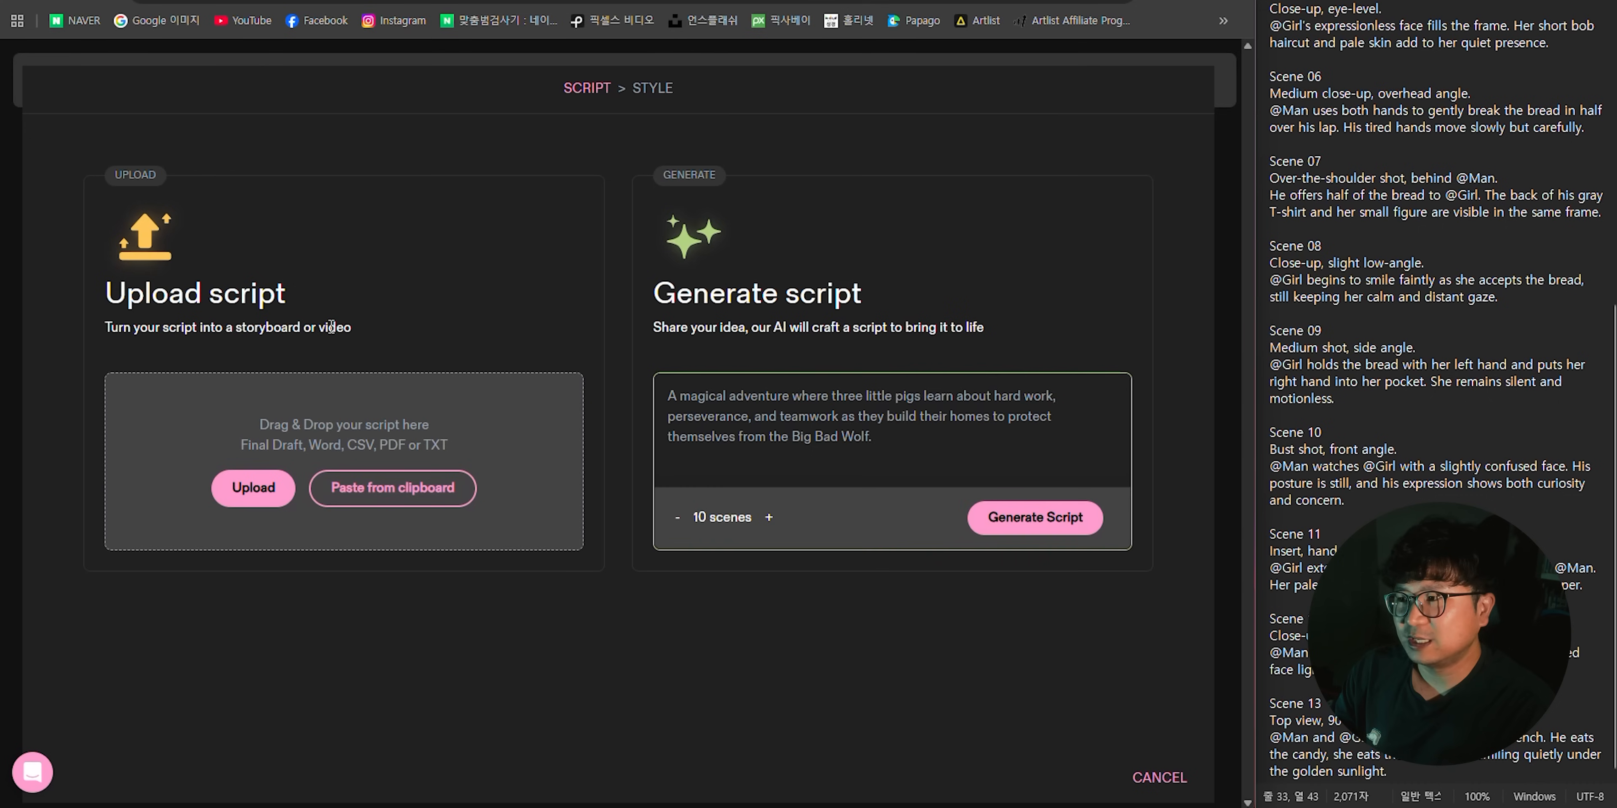
{"action": "left_click_drag", "start_coordinate": [671, 296], "coordinate": [864, 299]}
{"action": "left_click", "coordinate": [866, 303]}
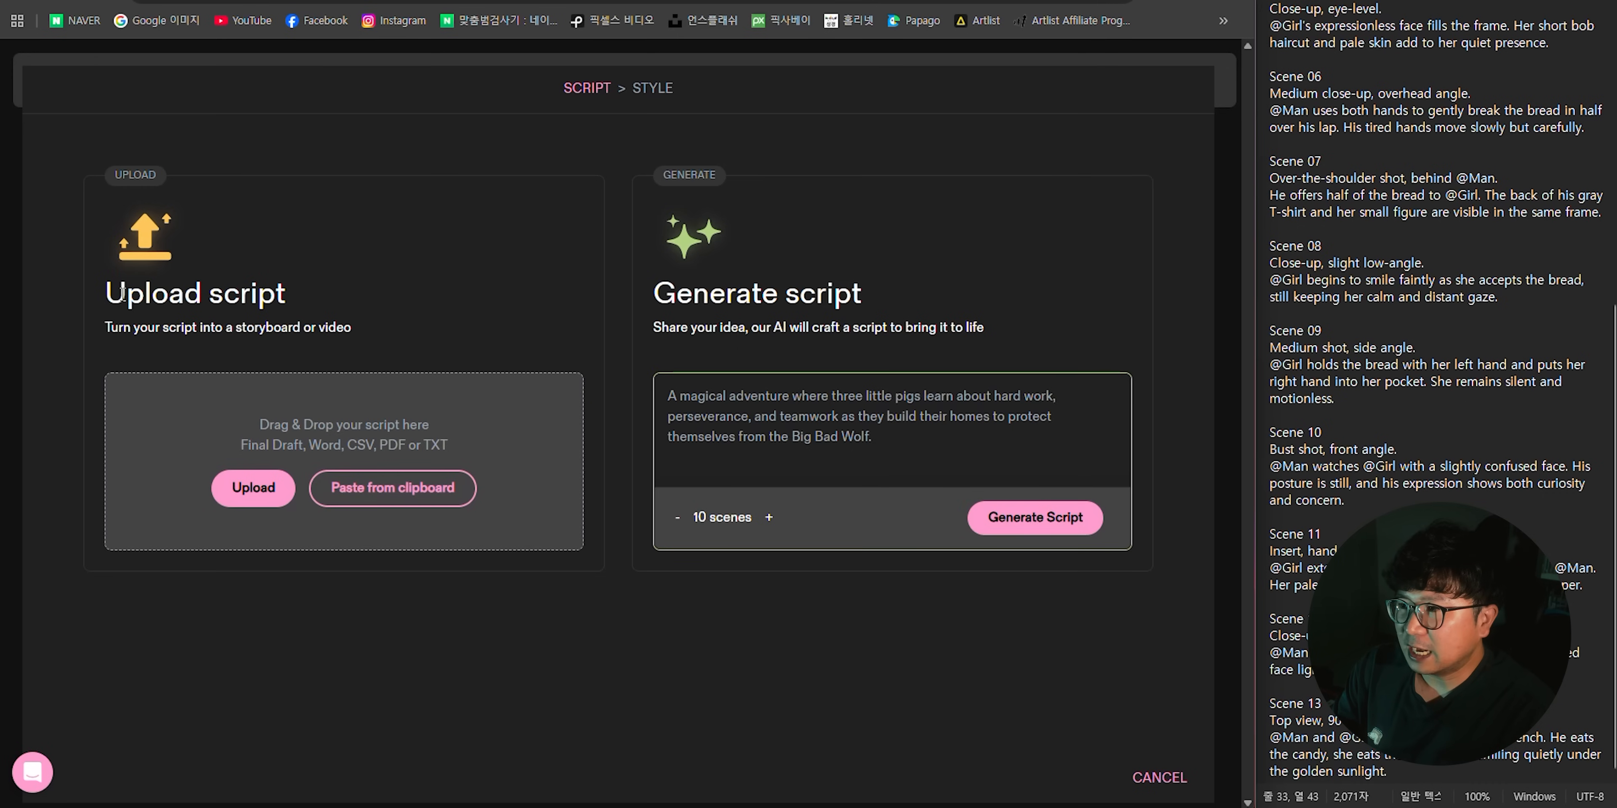
{"action": "left_click_drag", "start_coordinate": [112, 292], "coordinate": [331, 309]}
{"action": "left_click", "coordinate": [1399, 170]}
{"action": "left_click", "coordinate": [1440, 465]}
{"action": "left_click", "coordinate": [442, 297]}
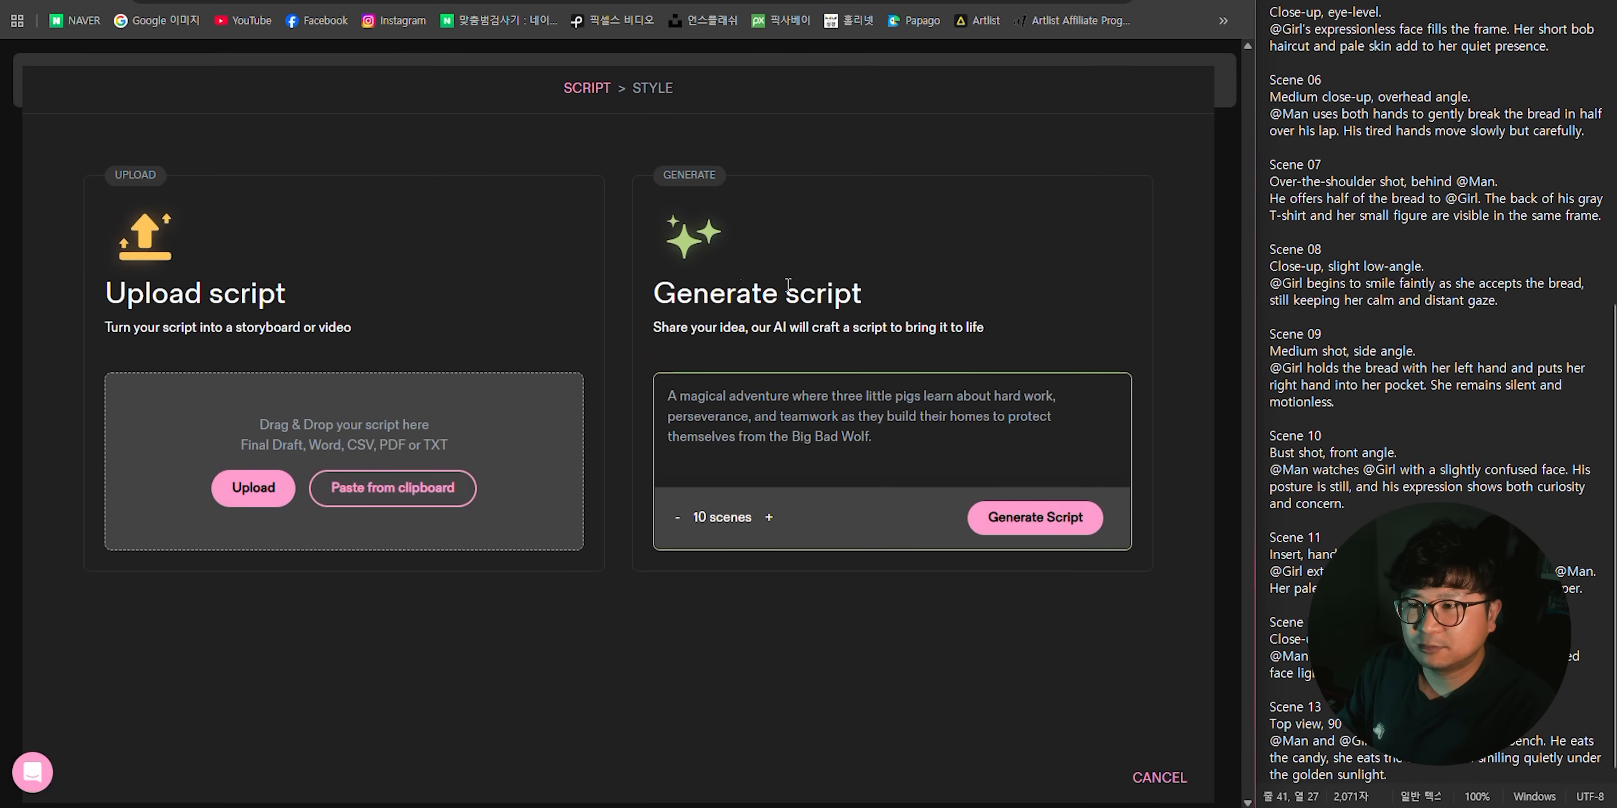
{"action": "left_click_drag", "start_coordinate": [699, 290], "coordinate": [1021, 319]}
{"action": "left_click", "coordinate": [1034, 330]}
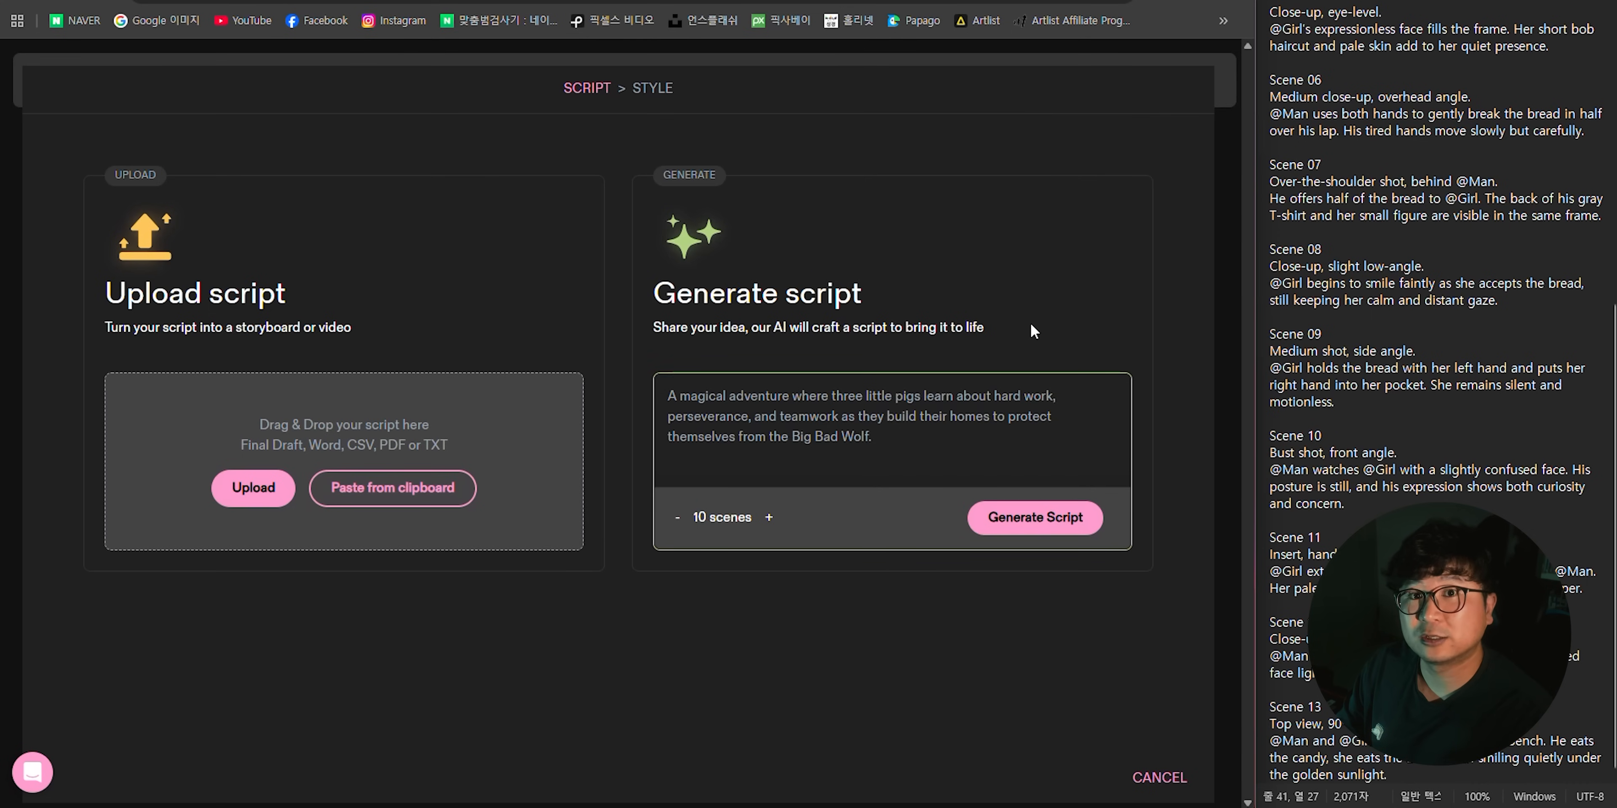
- Paste the Katalist-optimized prompts into the Generate script idea box and check that the text runs through Scene 13
{"action": "left_click", "coordinate": [860, 437]}
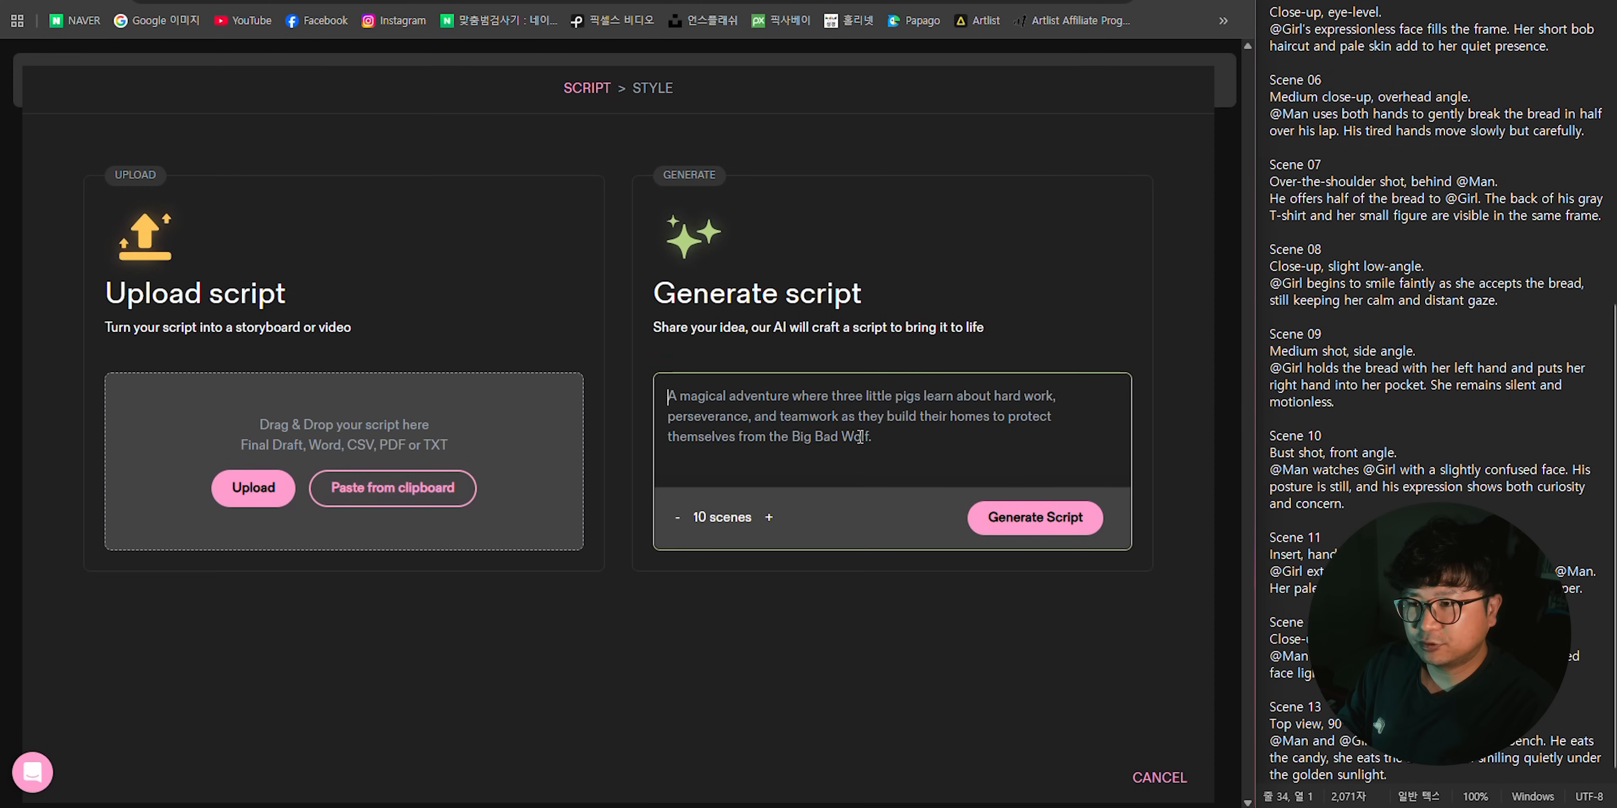
{"action": "key", "text": "ctrl+v"}
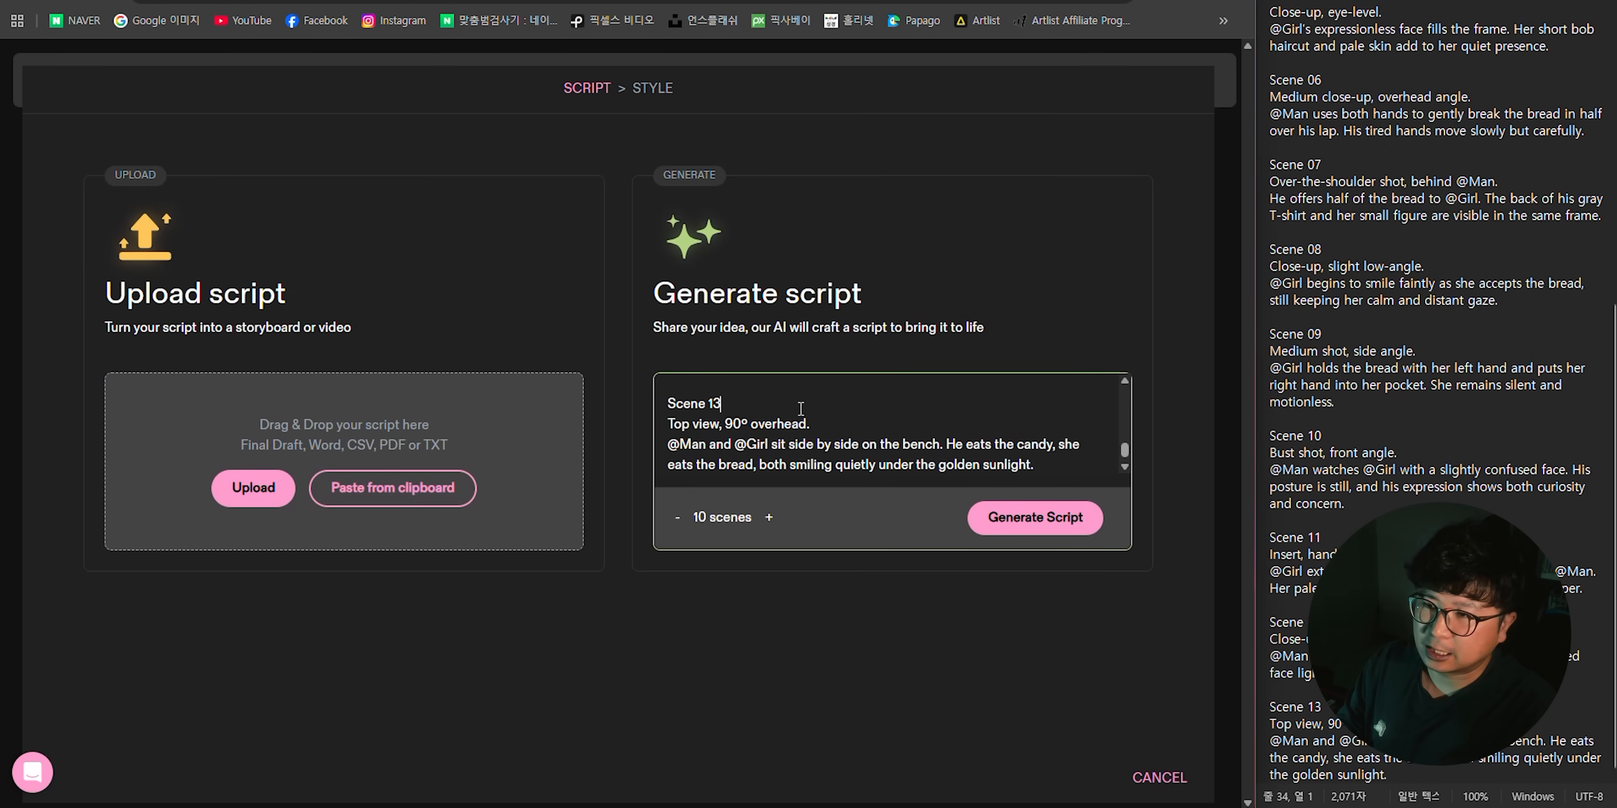
{"action": "left_click", "coordinate": [717, 405]}
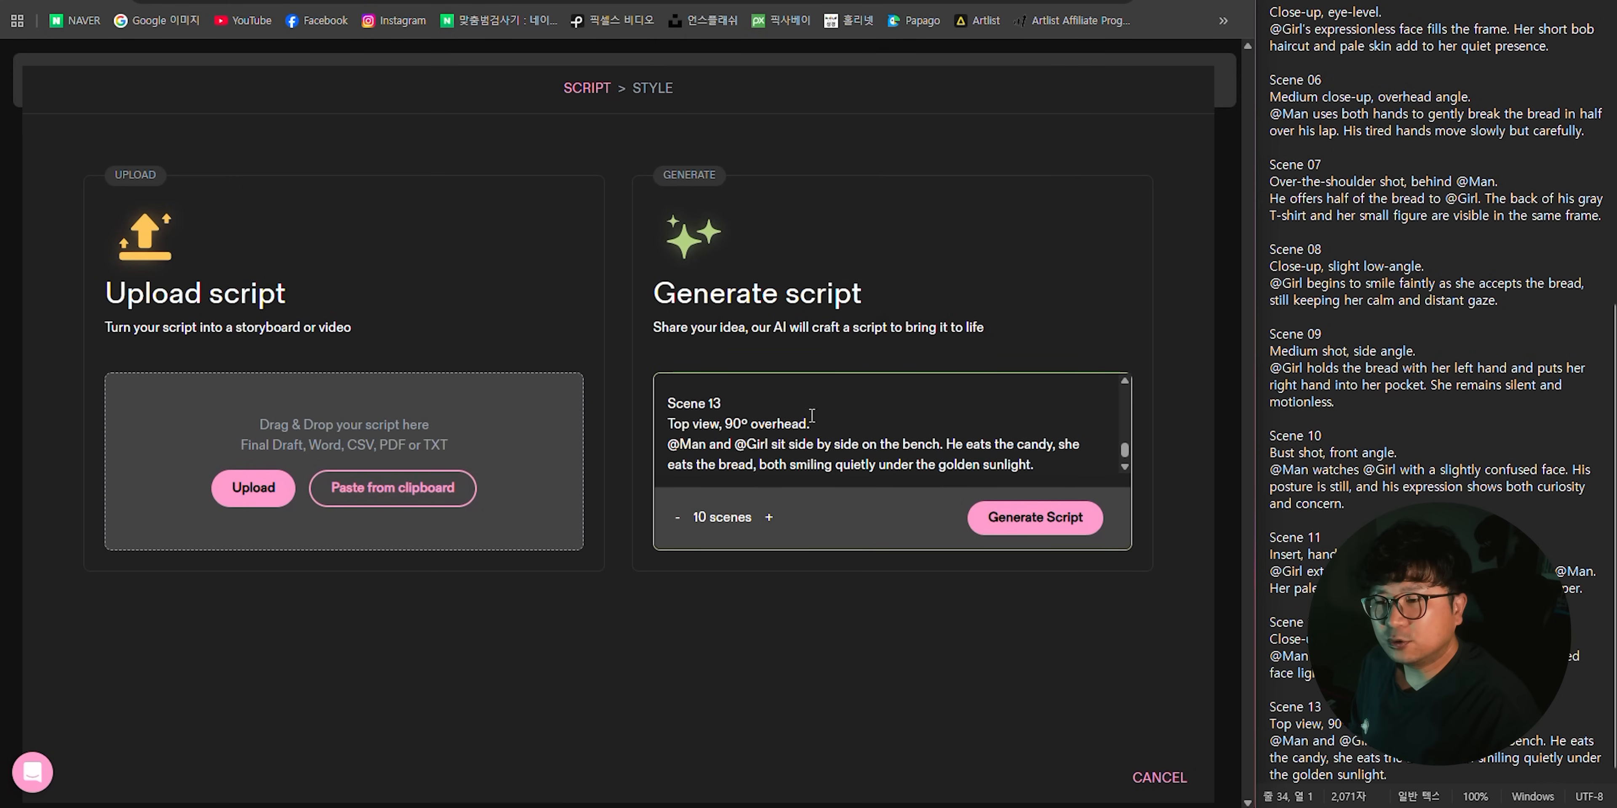
{"action": "left_click_drag", "start_coordinate": [668, 403], "coordinate": [727, 402]}
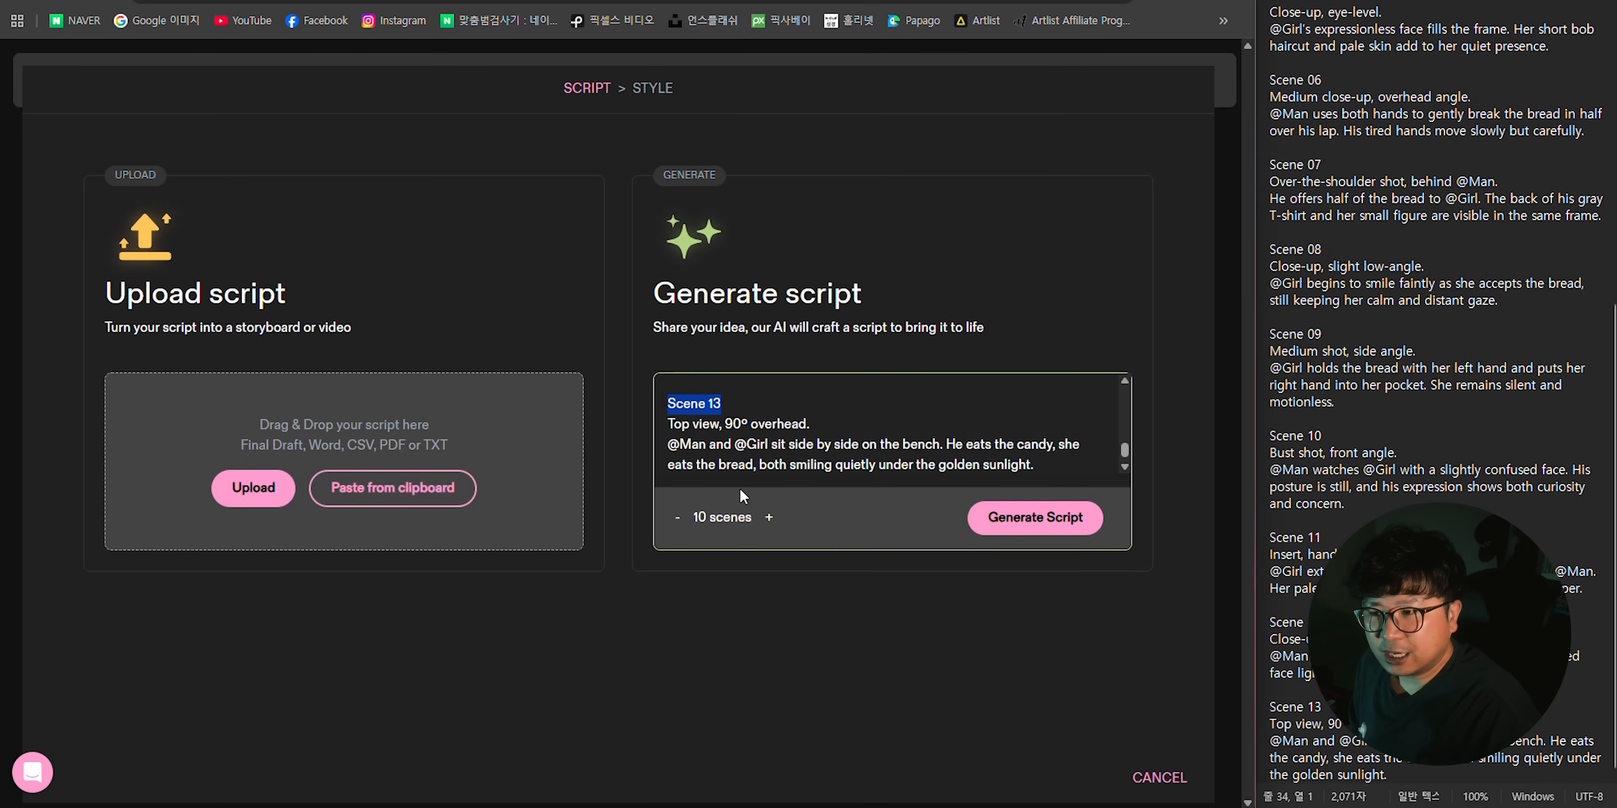
- Try raising the number of scenes to 20, and return the setting to 10 scenes
{"action": "left_click", "coordinate": [767, 518]}
{"action": "left_click", "coordinate": [768, 518]}
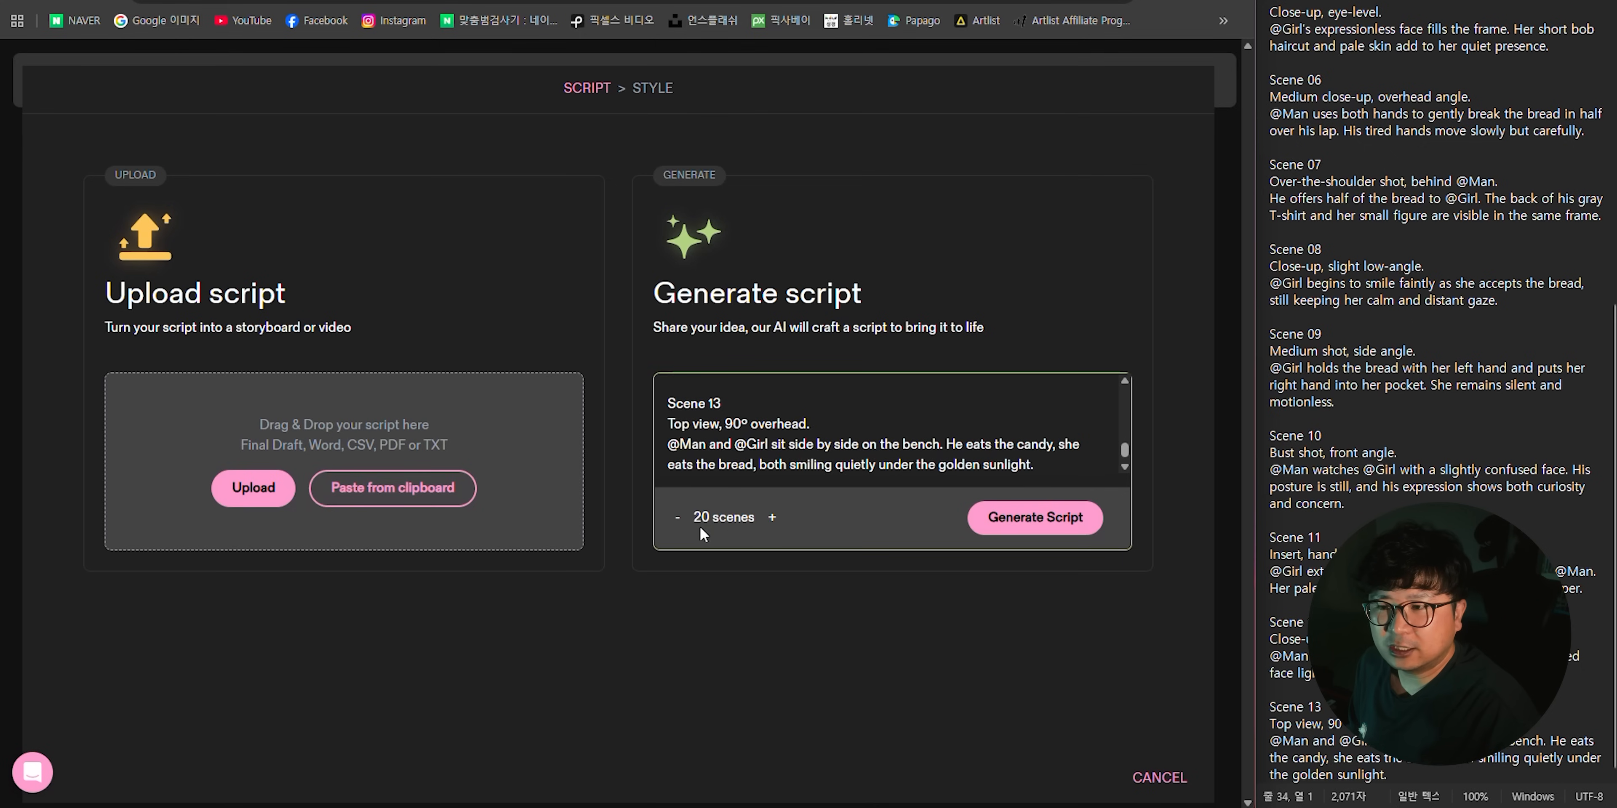
{"action": "left_click", "coordinate": [770, 518]}
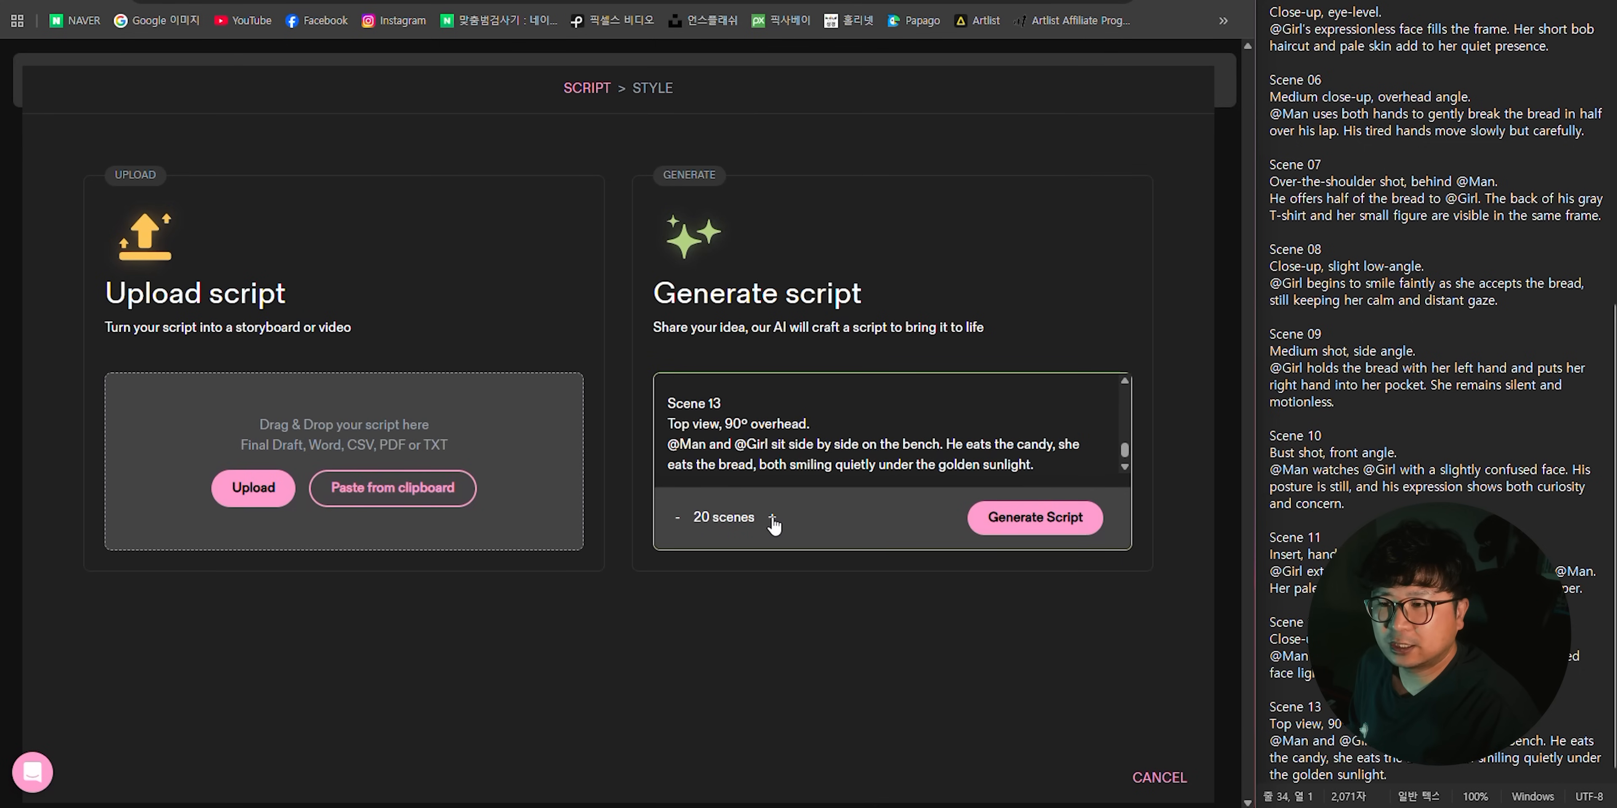
{"action": "left_click", "coordinate": [678, 521]}
{"action": "left_click", "coordinate": [678, 520]}
{"action": "left_click", "coordinate": [679, 521]}
{"action": "left_click", "coordinate": [724, 407]}
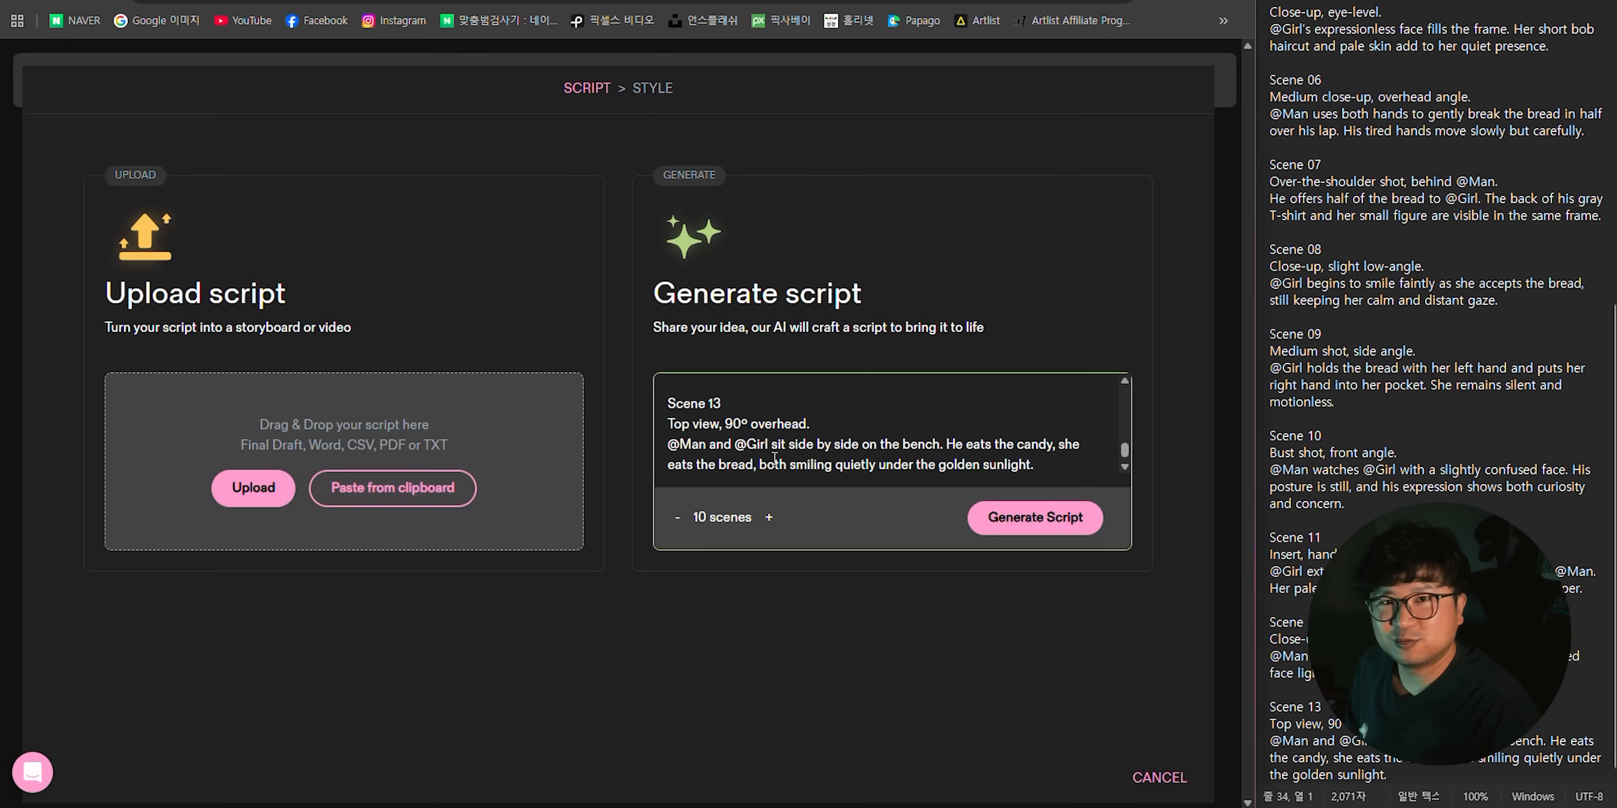
{"action": "left_click_drag", "start_coordinate": [667, 406], "coordinate": [747, 402]}
{"action": "left_click", "coordinate": [769, 520]}
{"action": "left_click", "coordinate": [678, 520]}
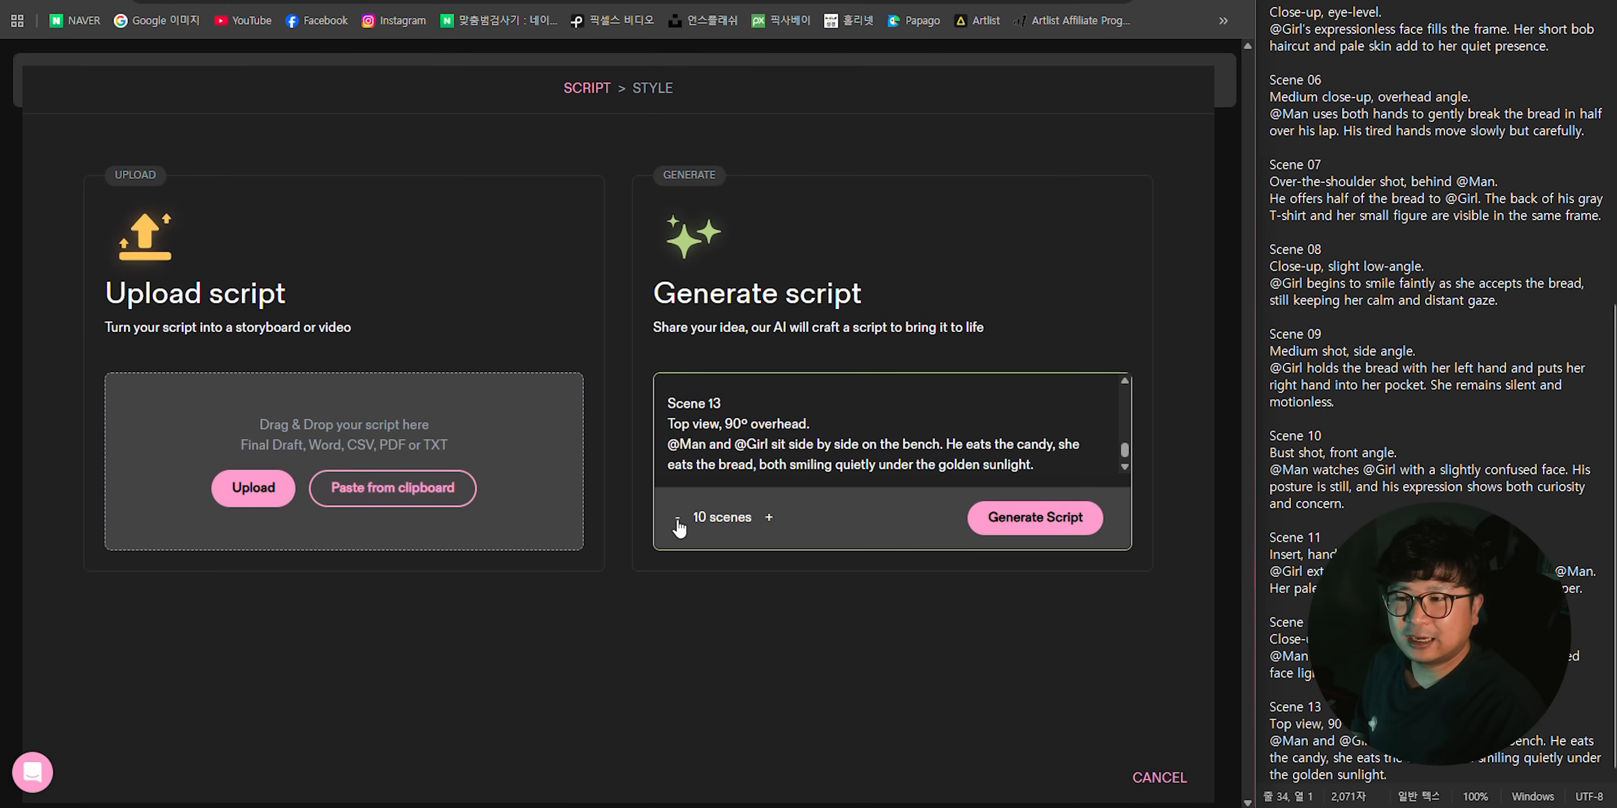
- Generate the script from the pasted prompts and review its scene-by-scene breakdown
{"action": "left_click", "coordinate": [1078, 527]}
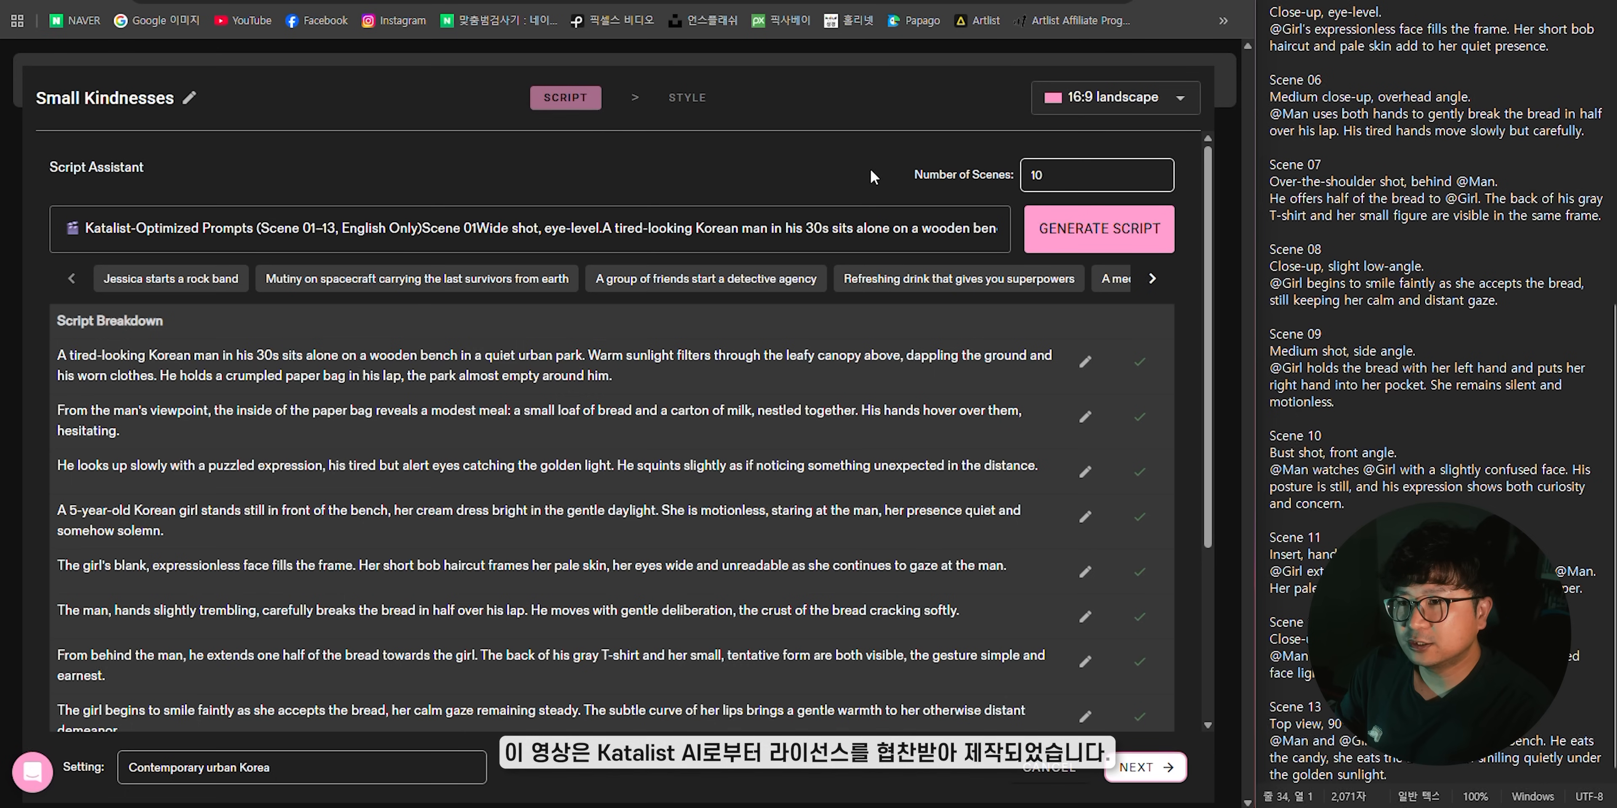
{"action": "scroll", "coordinate": [607, 195], "scroll_direction": "down", "scroll_amount": 4}
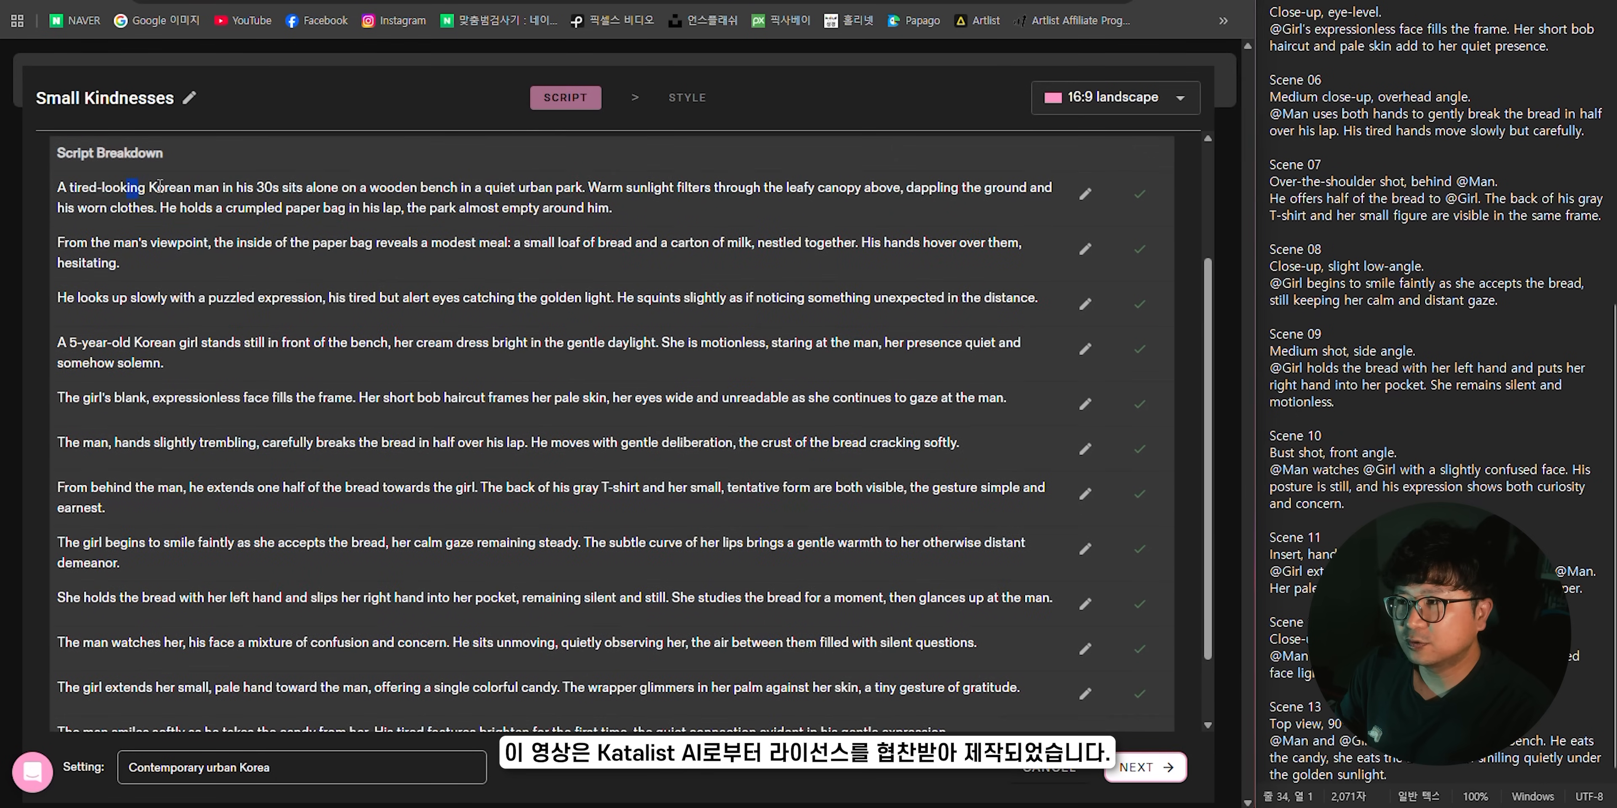
{"action": "left_click_drag", "start_coordinate": [272, 242], "coordinate": [353, 298]}
{"action": "left_click_drag", "start_coordinate": [344, 487], "coordinate": [421, 521]}
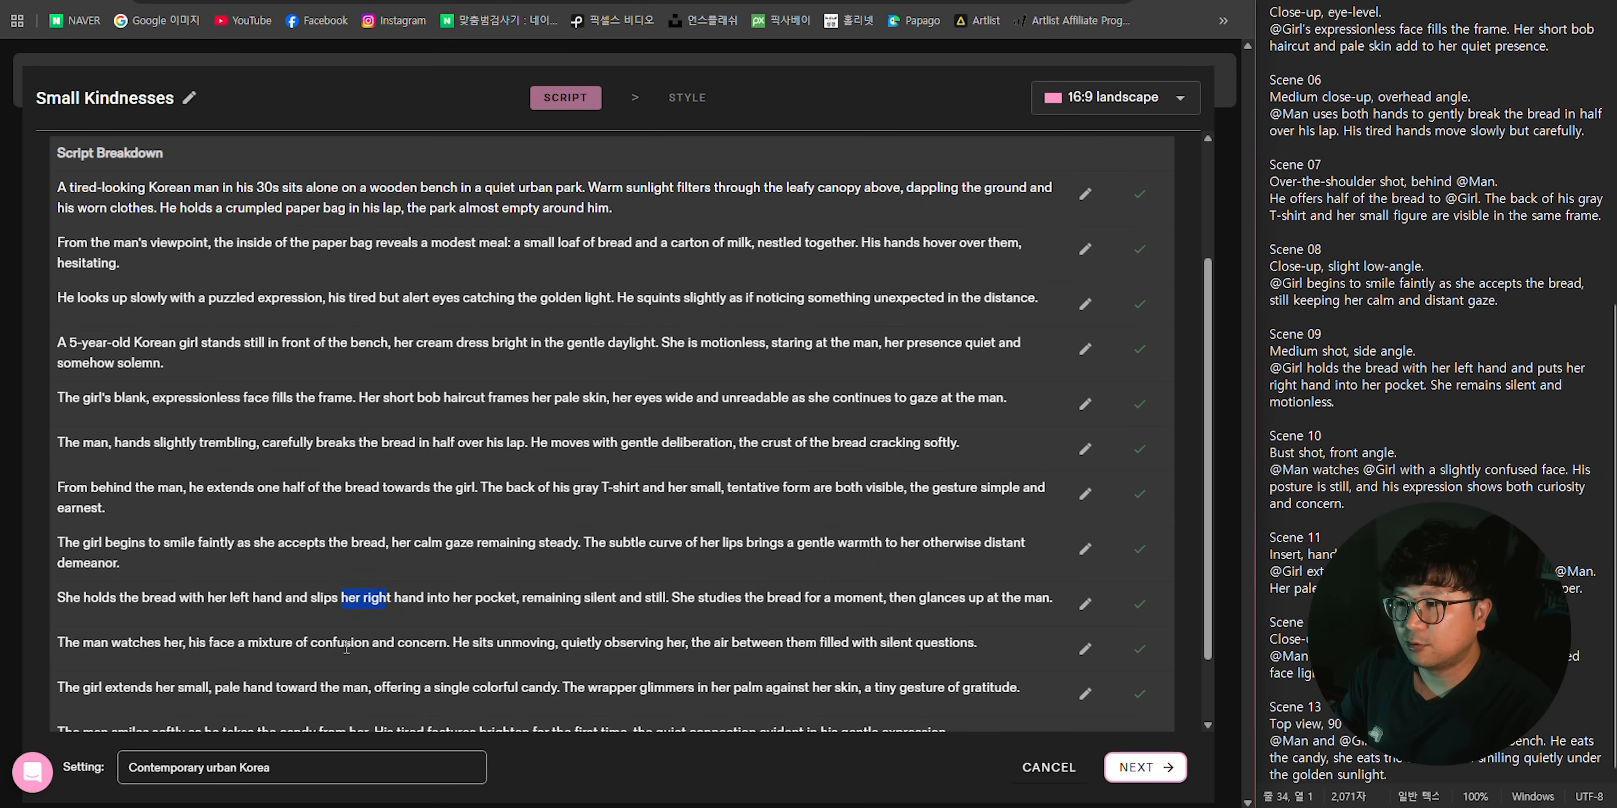
{"action": "scroll", "coordinate": [346, 649], "scroll_direction": "down", "scroll_amount": 1}
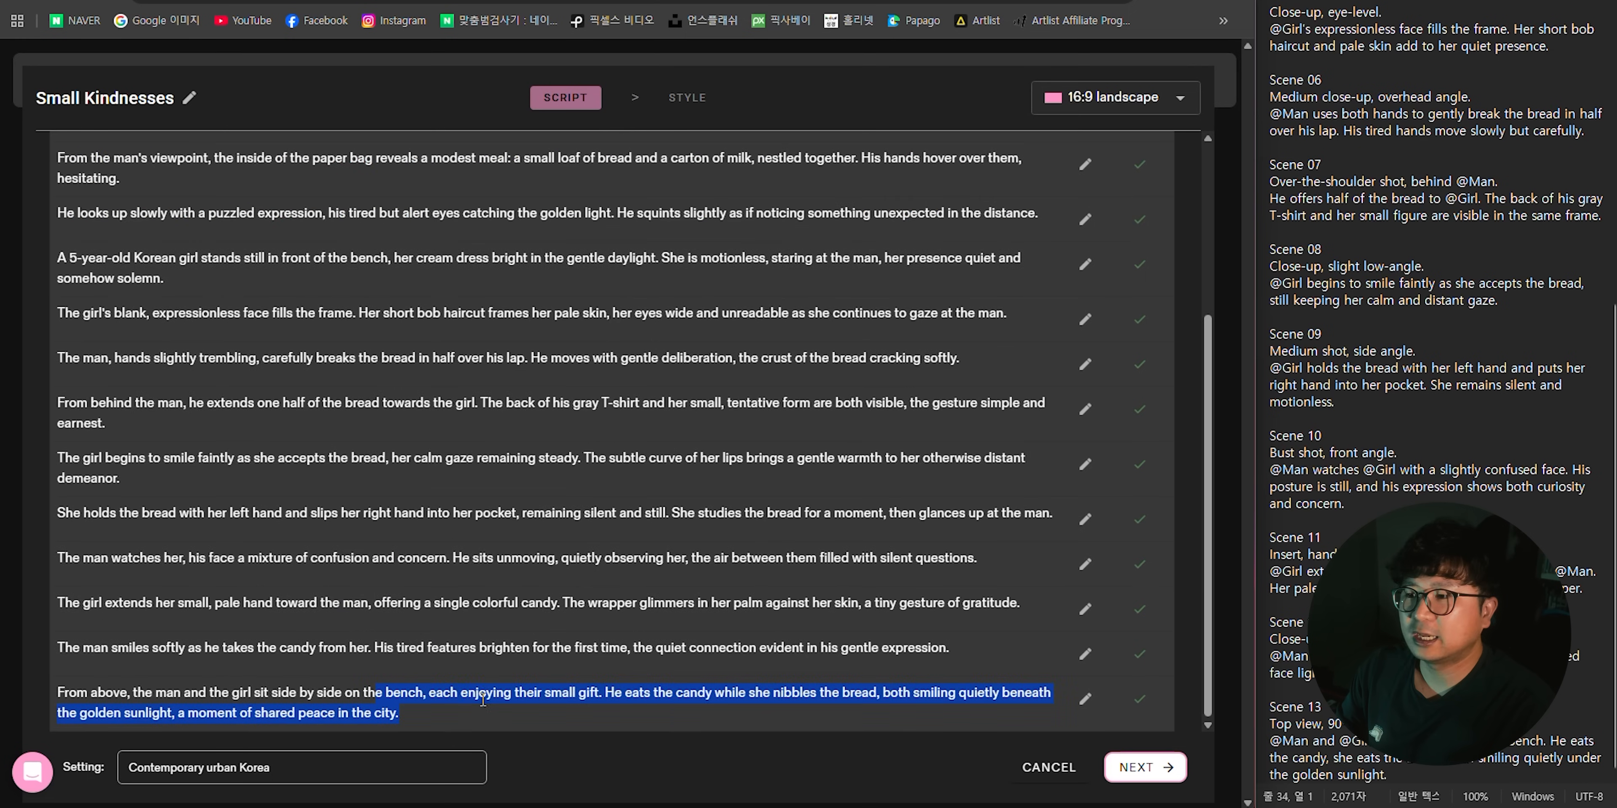
{"action": "left_click", "coordinate": [804, 515]}
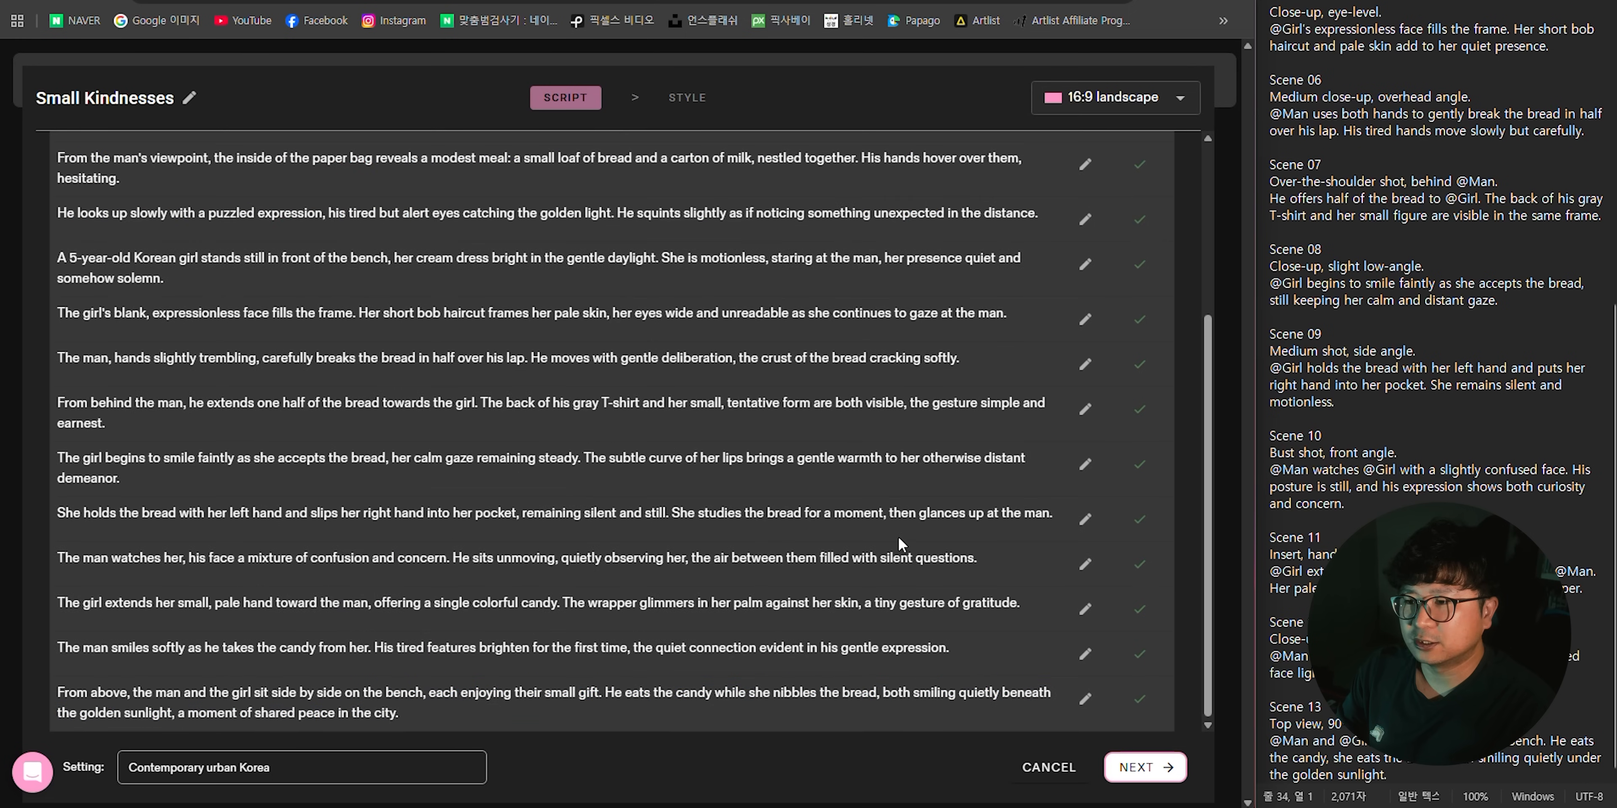
- Open the description of the bread-offering scene for editing, close it without changes, and continue to the style selection
{"action": "left_click", "coordinate": [1085, 409]}
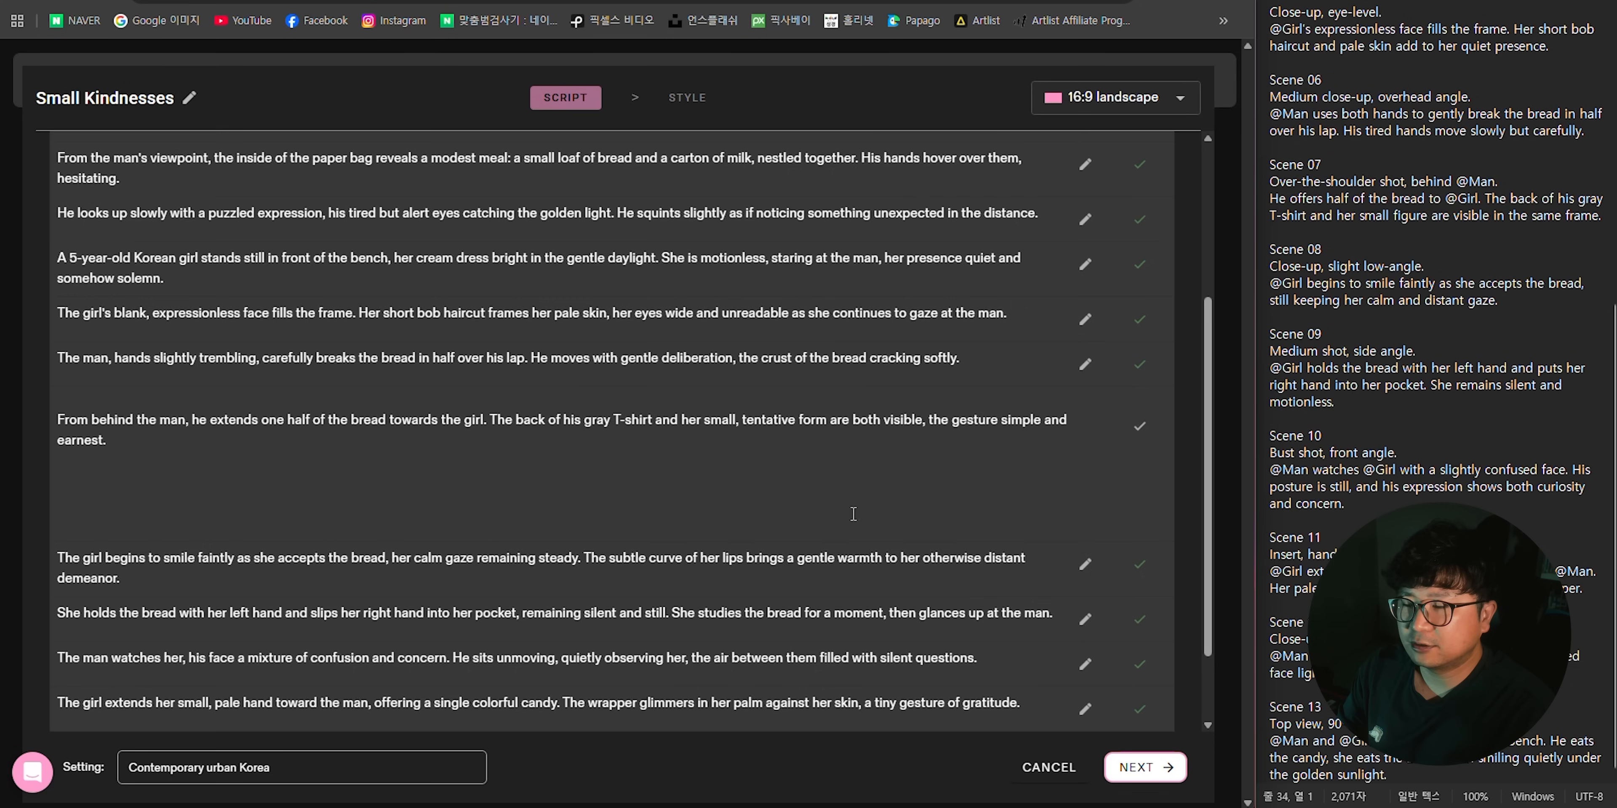
{"action": "left_click", "coordinate": [1140, 427]}
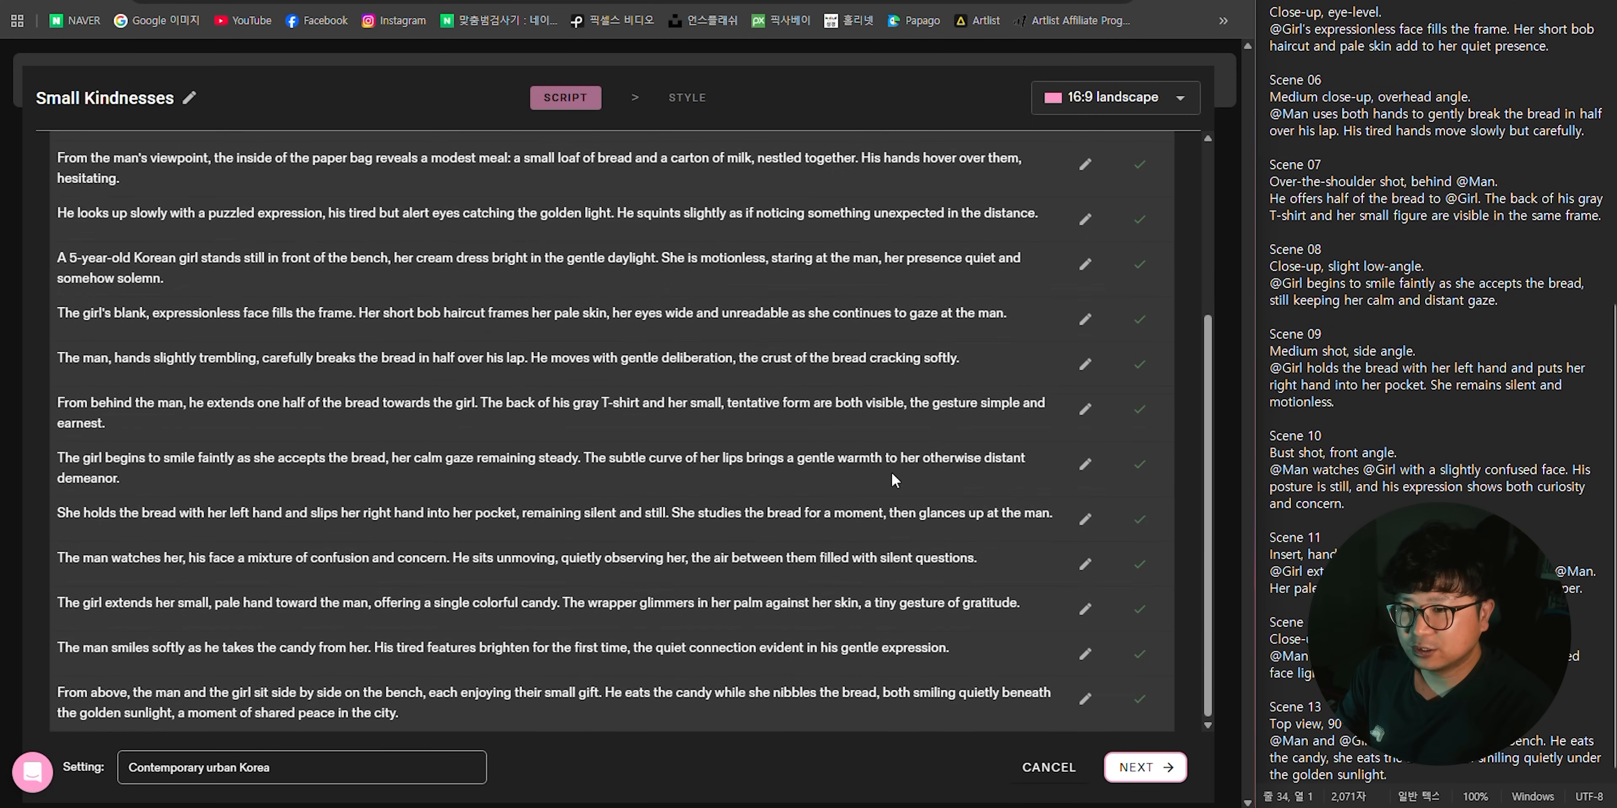
{"action": "left_click", "coordinate": [1143, 767]}
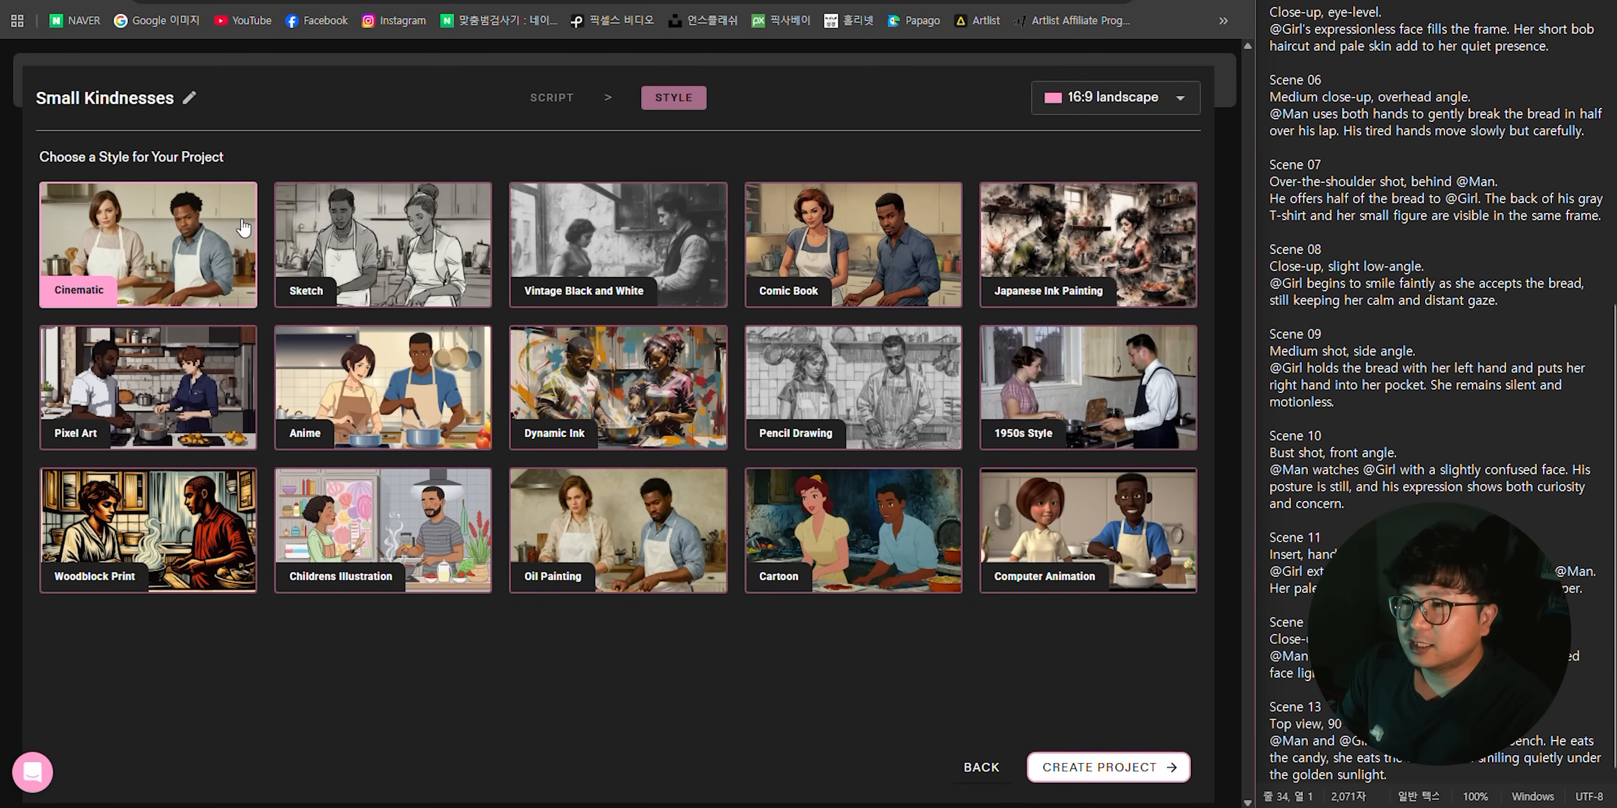
- Try the various project styles such as Cinematic, Anime and Oil Painting, choose Comic Book, and continue to the cast
{"action": "left_click", "coordinate": [160, 249]}
{"action": "left_click", "coordinate": [351, 245]}
{"action": "left_click", "coordinate": [664, 251]}
{"action": "left_click", "coordinate": [877, 256]}
{"action": "left_click", "coordinate": [1131, 243]}
{"action": "left_click", "coordinate": [1102, 389]}
{"action": "left_click", "coordinate": [870, 396]}
{"action": "left_click", "coordinate": [621, 401]}
{"action": "left_click", "coordinate": [382, 411]}
{"action": "left_click", "coordinate": [131, 430]}
{"action": "left_click", "coordinate": [151, 546]}
{"action": "left_click", "coordinate": [618, 530]}
{"action": "left_click", "coordinate": [879, 254]}
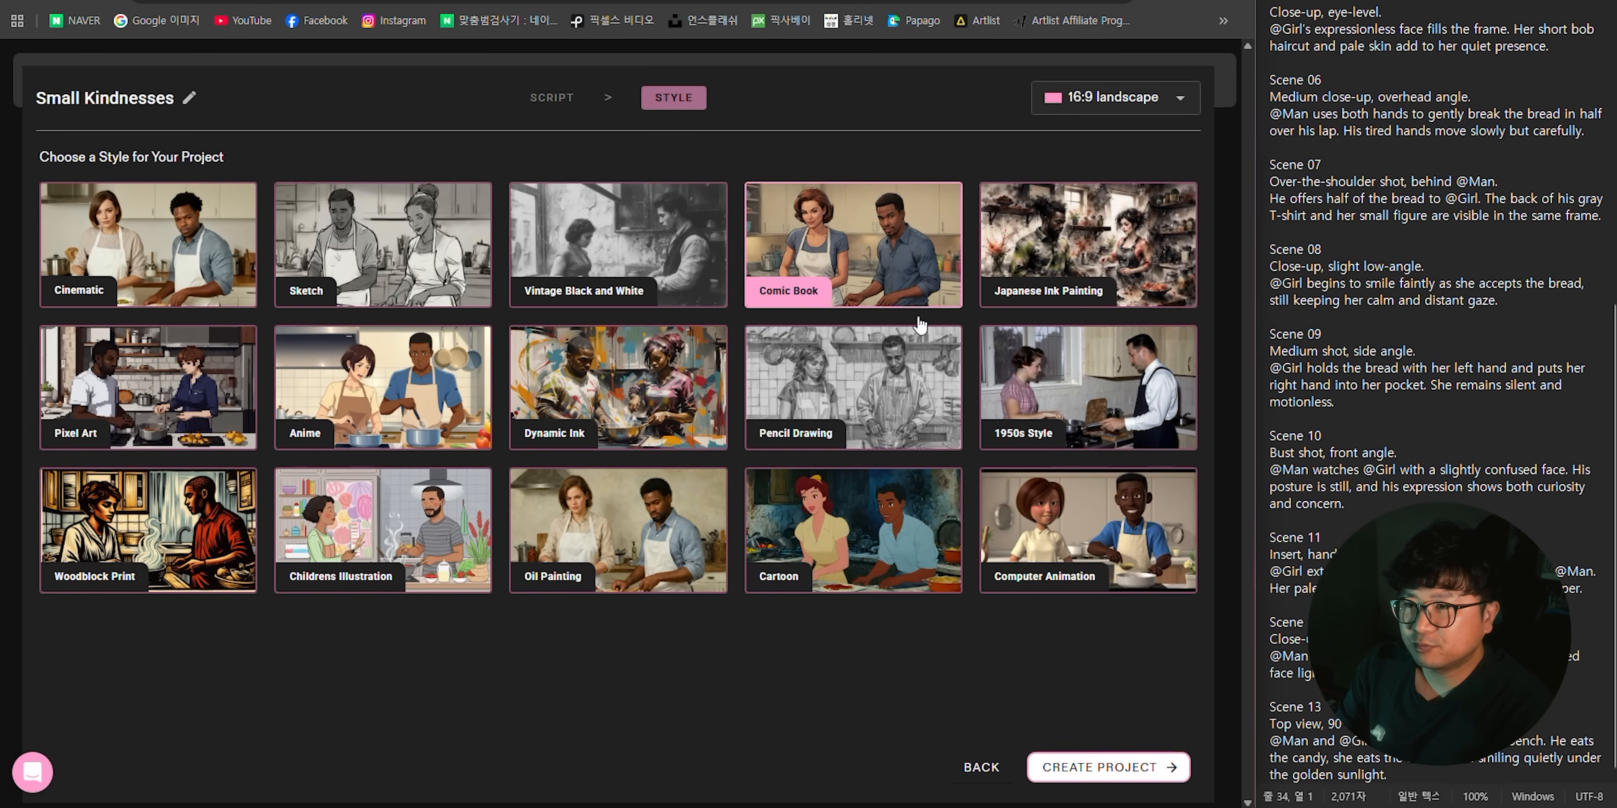
{"action": "left_click", "coordinate": [1134, 771]}
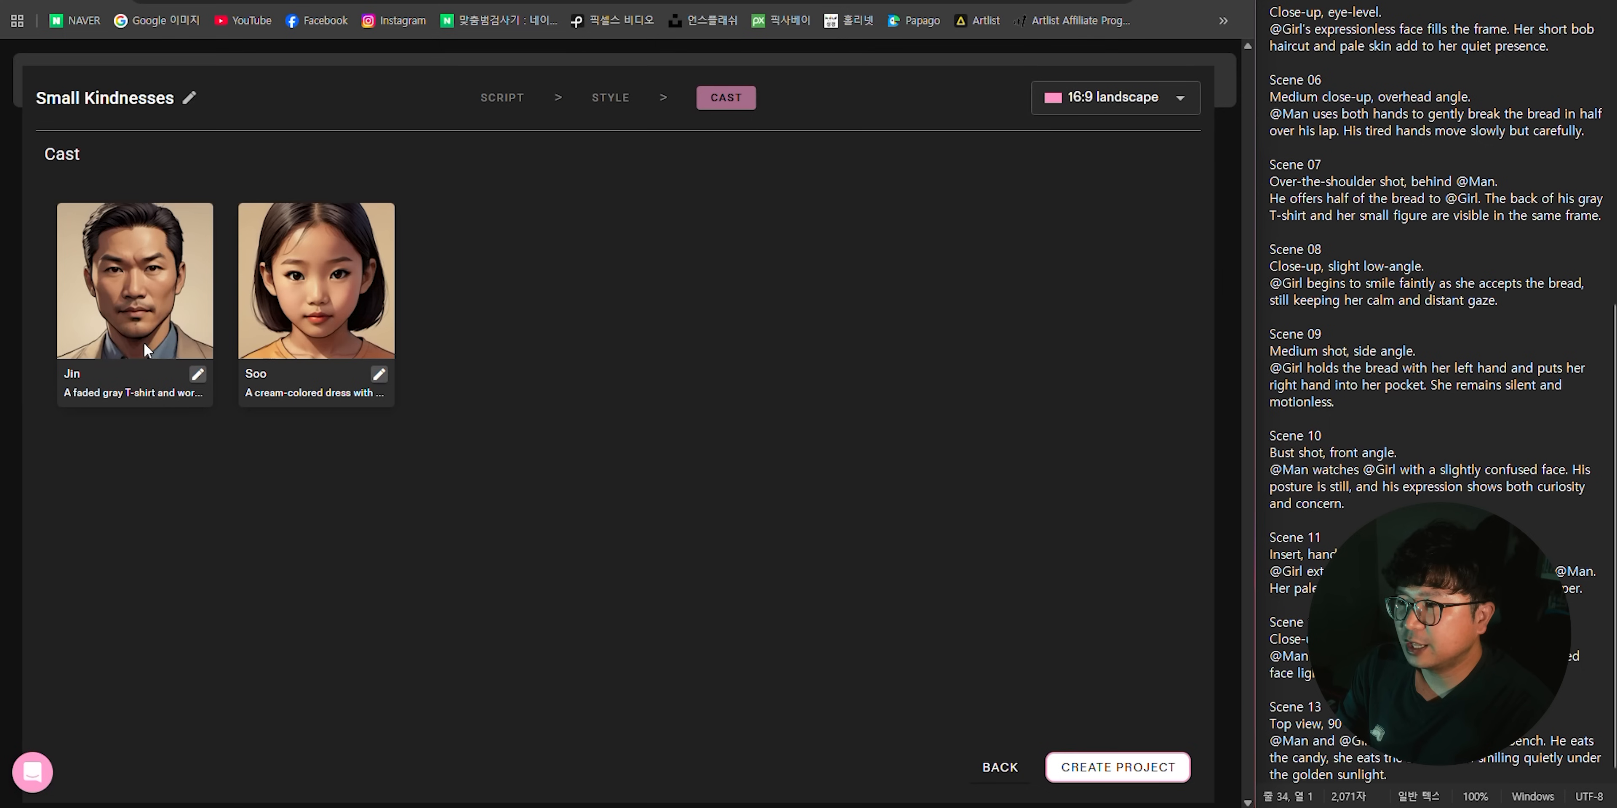
- Change the male character's appearance to the default brown-haired, stubbled man and save the character
{"action": "left_click", "coordinate": [197, 376]}
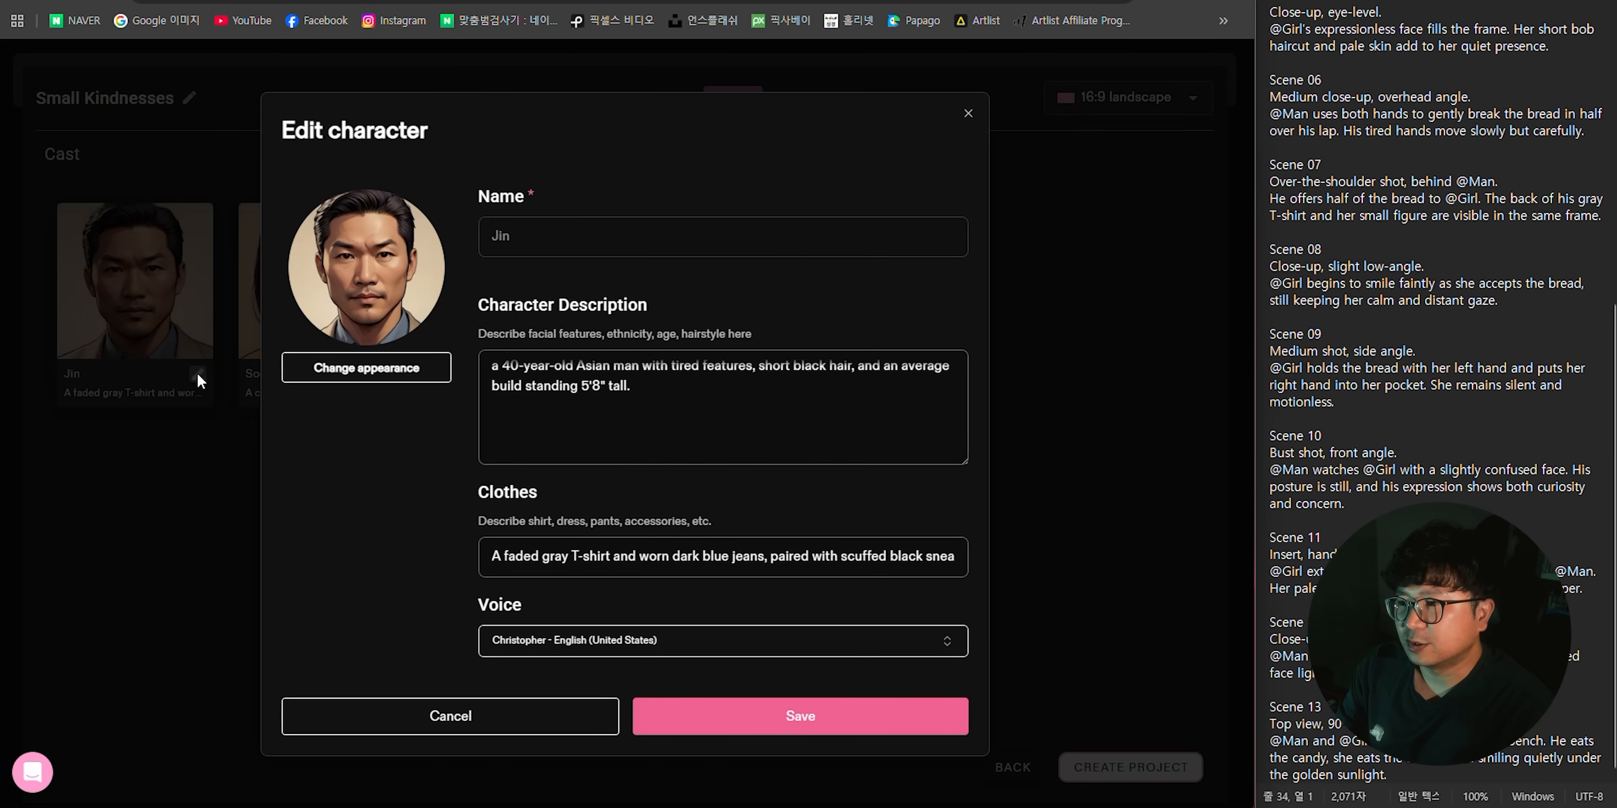
{"action": "left_click", "coordinate": [404, 376]}
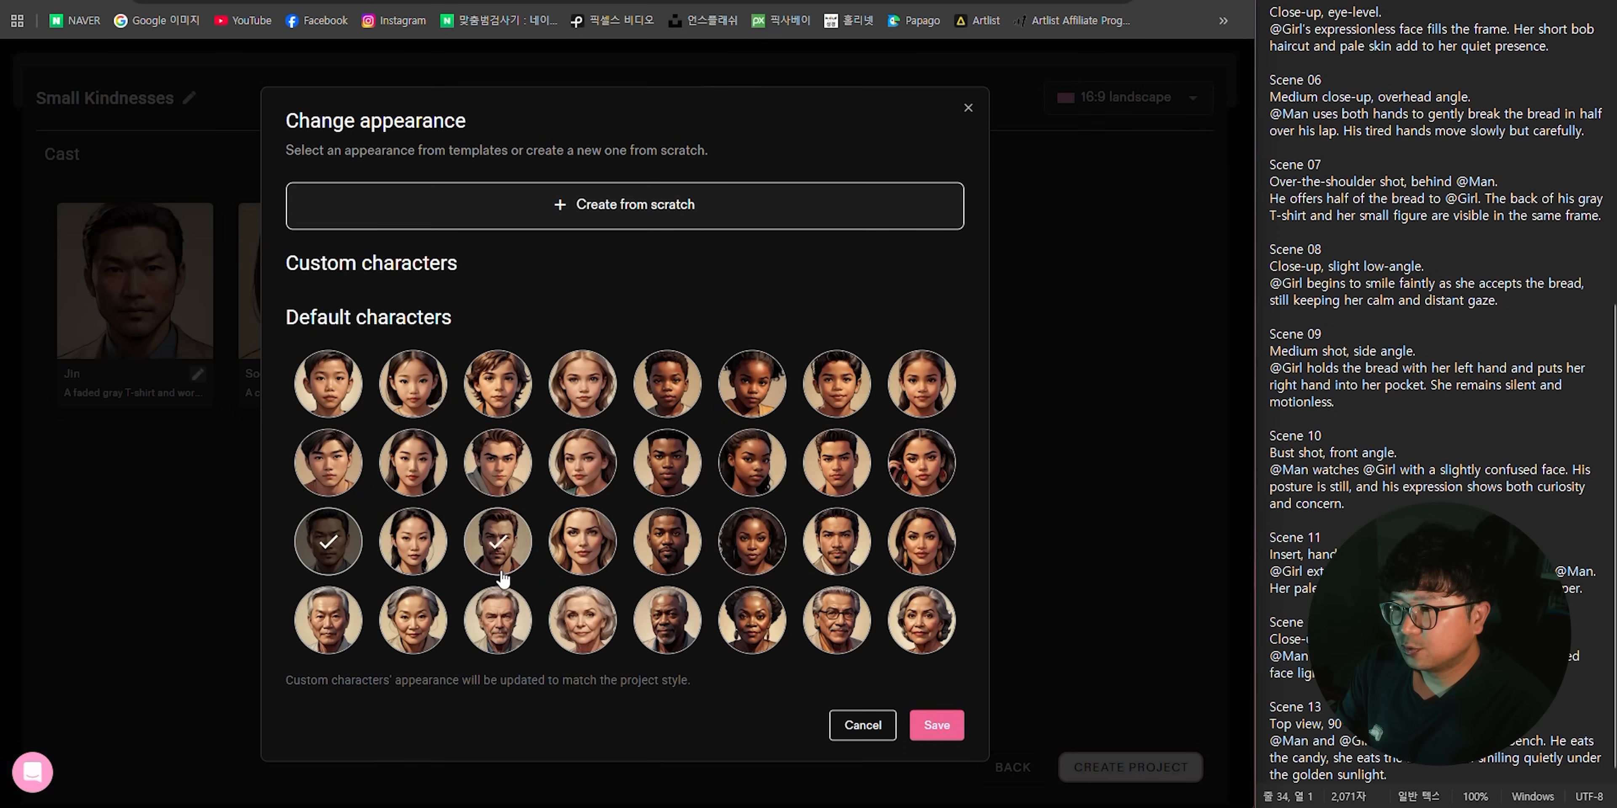
{"action": "left_click", "coordinate": [492, 547]}
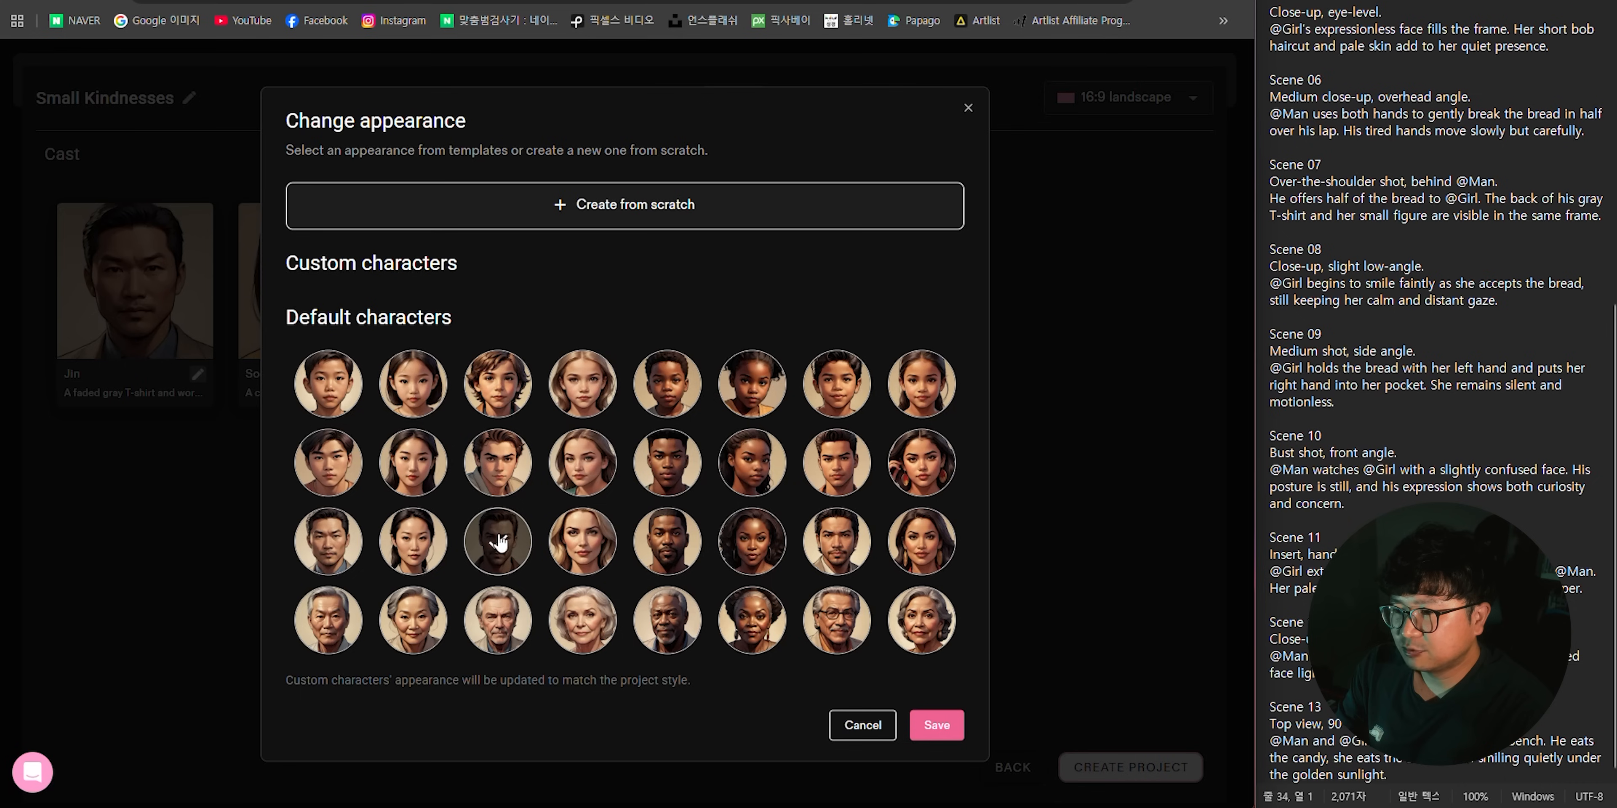
{"action": "left_click", "coordinate": [941, 730]}
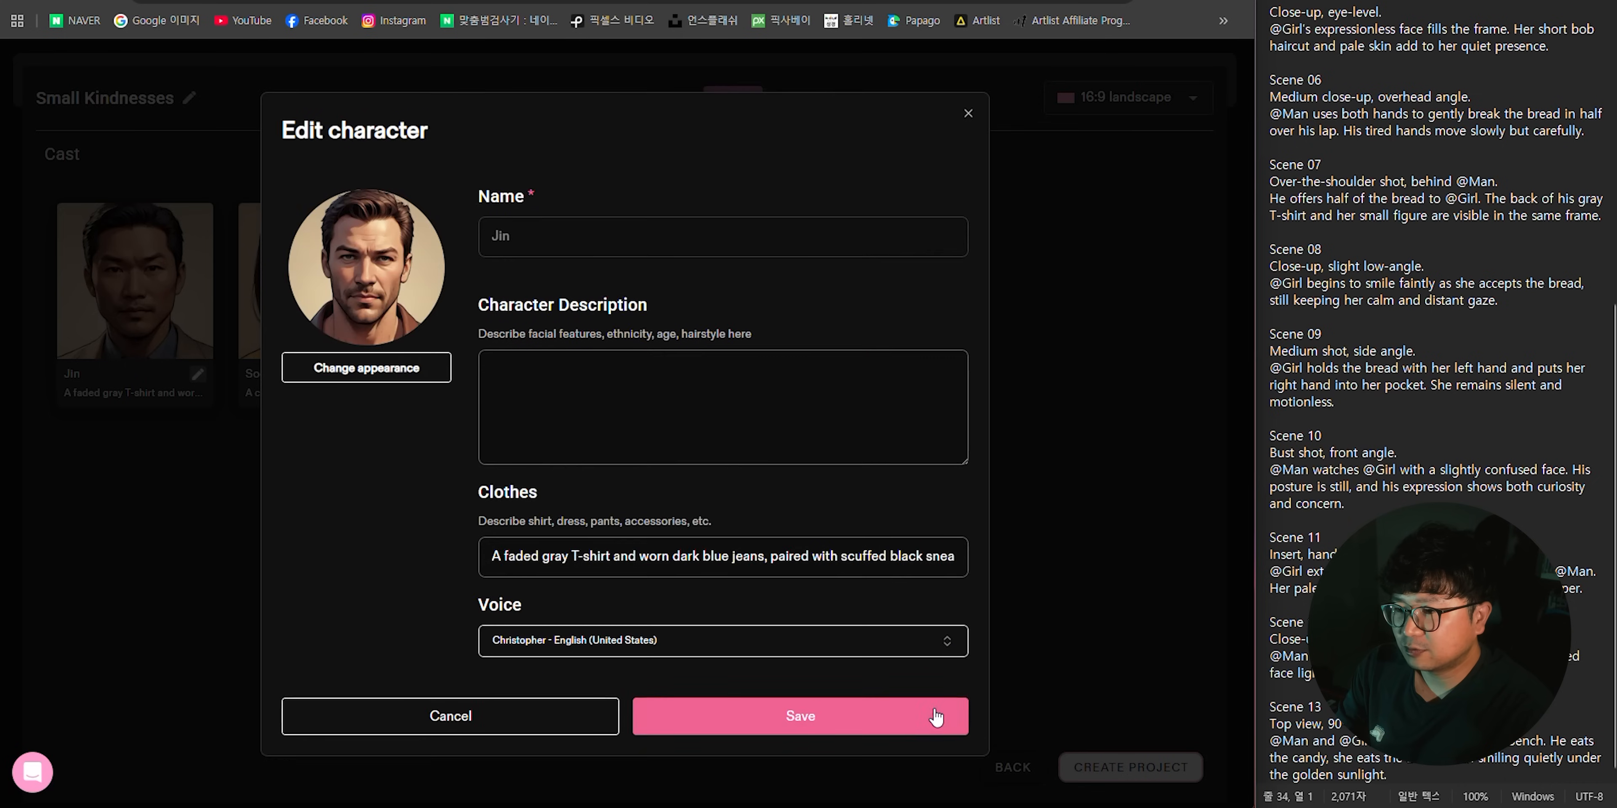
{"action": "left_click", "coordinate": [946, 715]}
- Change the girl character's appearance to the default long-haired blonde girl and save it
{"action": "left_click", "coordinate": [352, 302]}
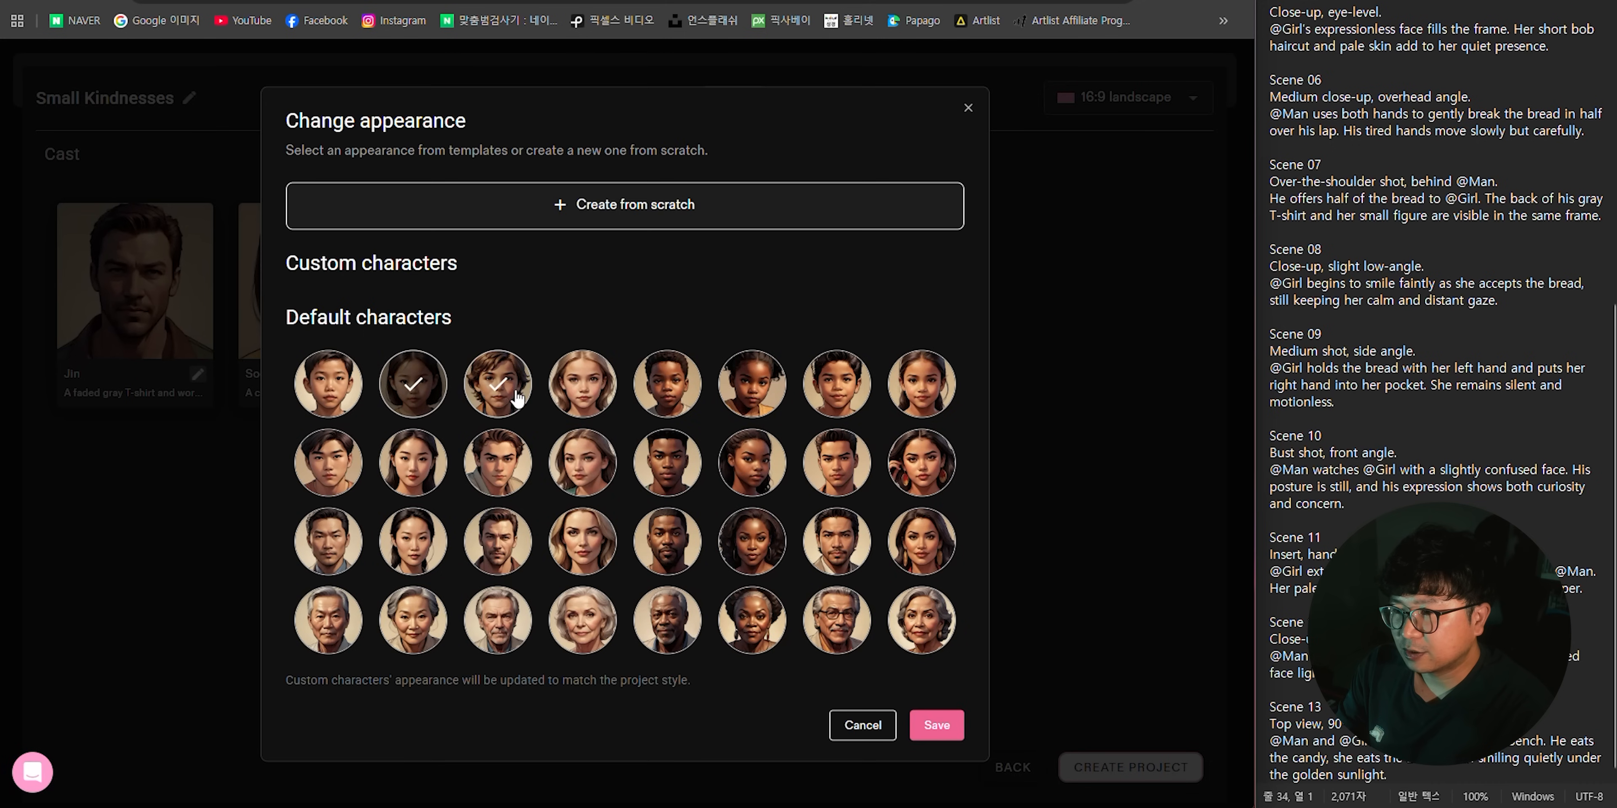
{"action": "left_click", "coordinate": [589, 383]}
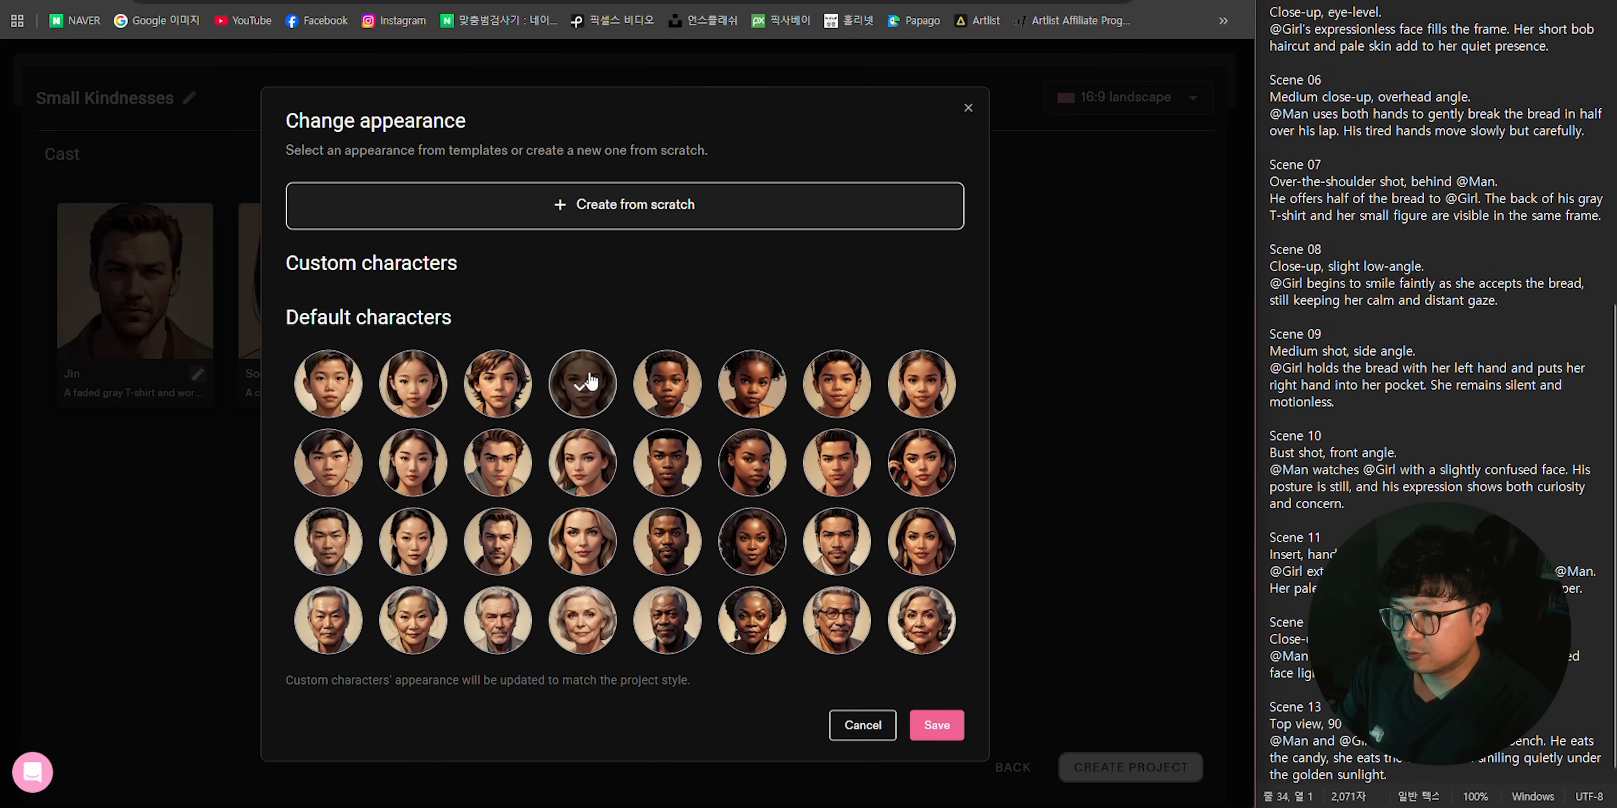
{"action": "left_click", "coordinate": [937, 725]}
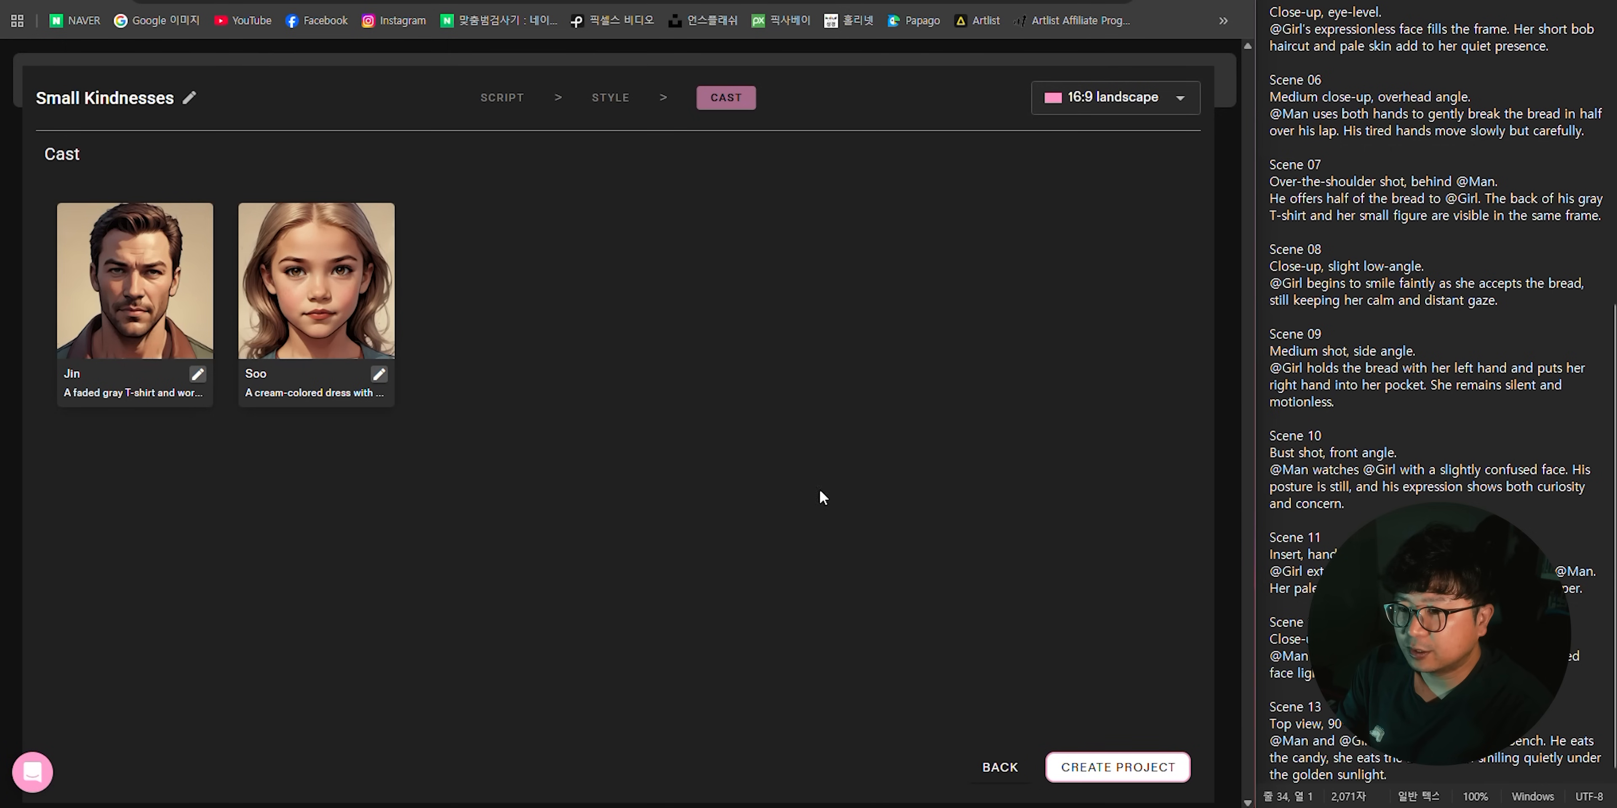
- Create the storyboard project with the updated cast and look over its scene frames
{"action": "left_click", "coordinate": [1133, 767]}
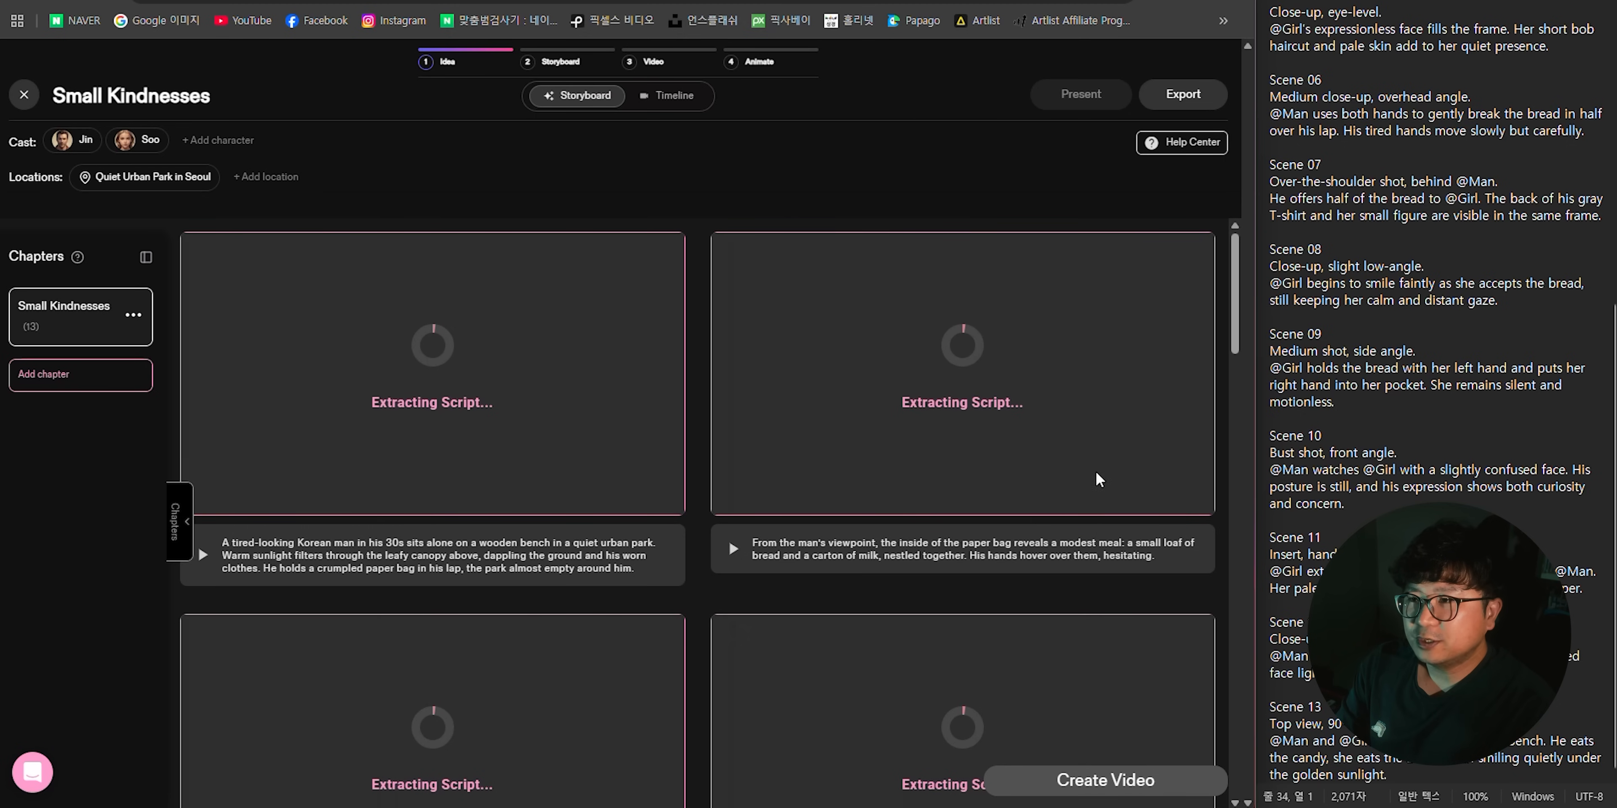
{"action": "scroll", "coordinate": [1088, 377], "scroll_direction": "down", "scroll_amount": 20}
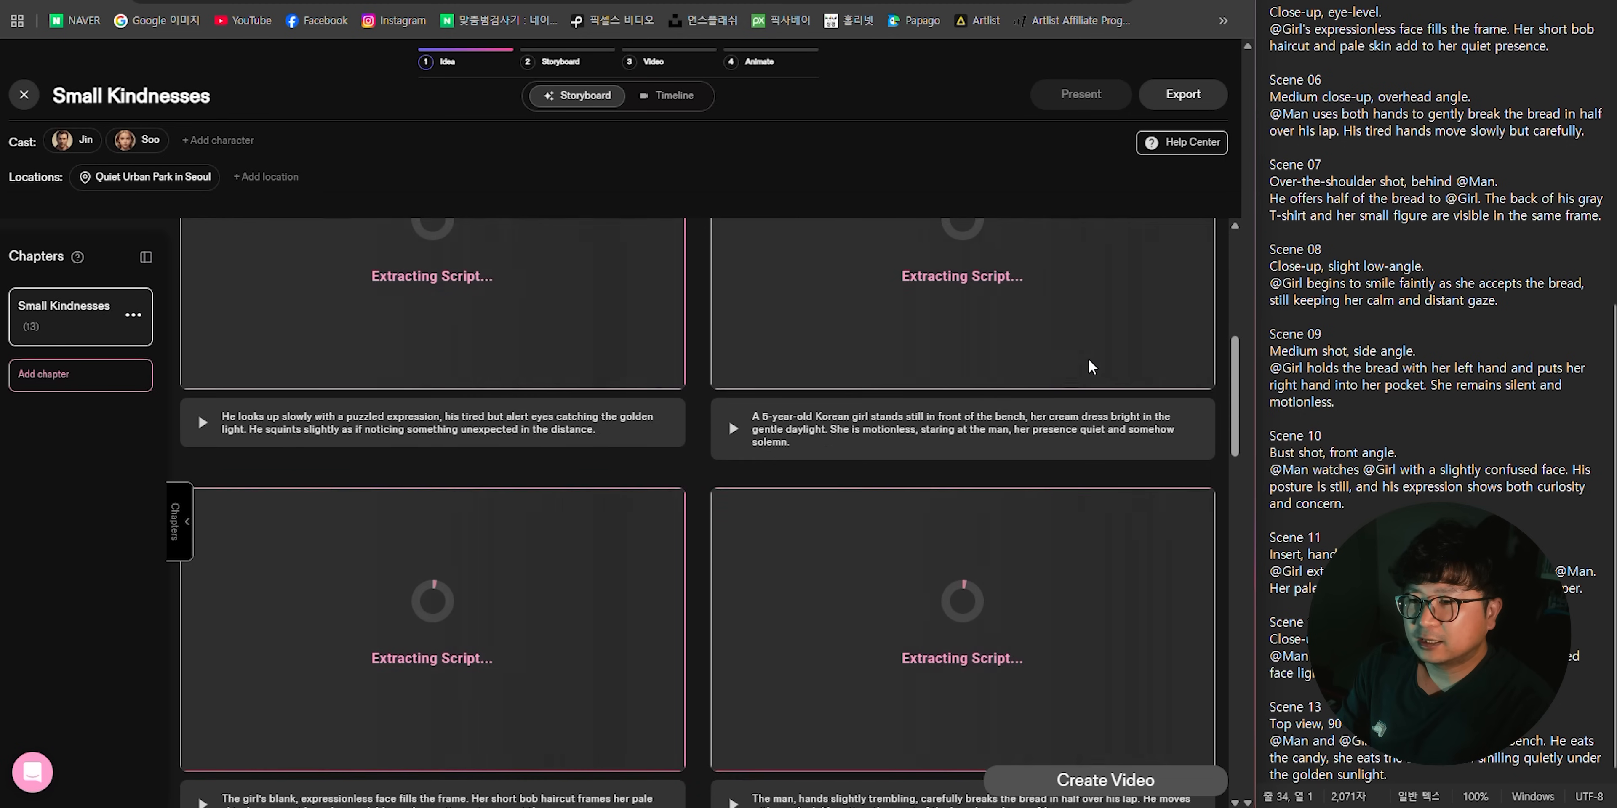
{"action": "scroll", "coordinate": [1088, 362], "scroll_direction": "up", "scroll_amount": 20}
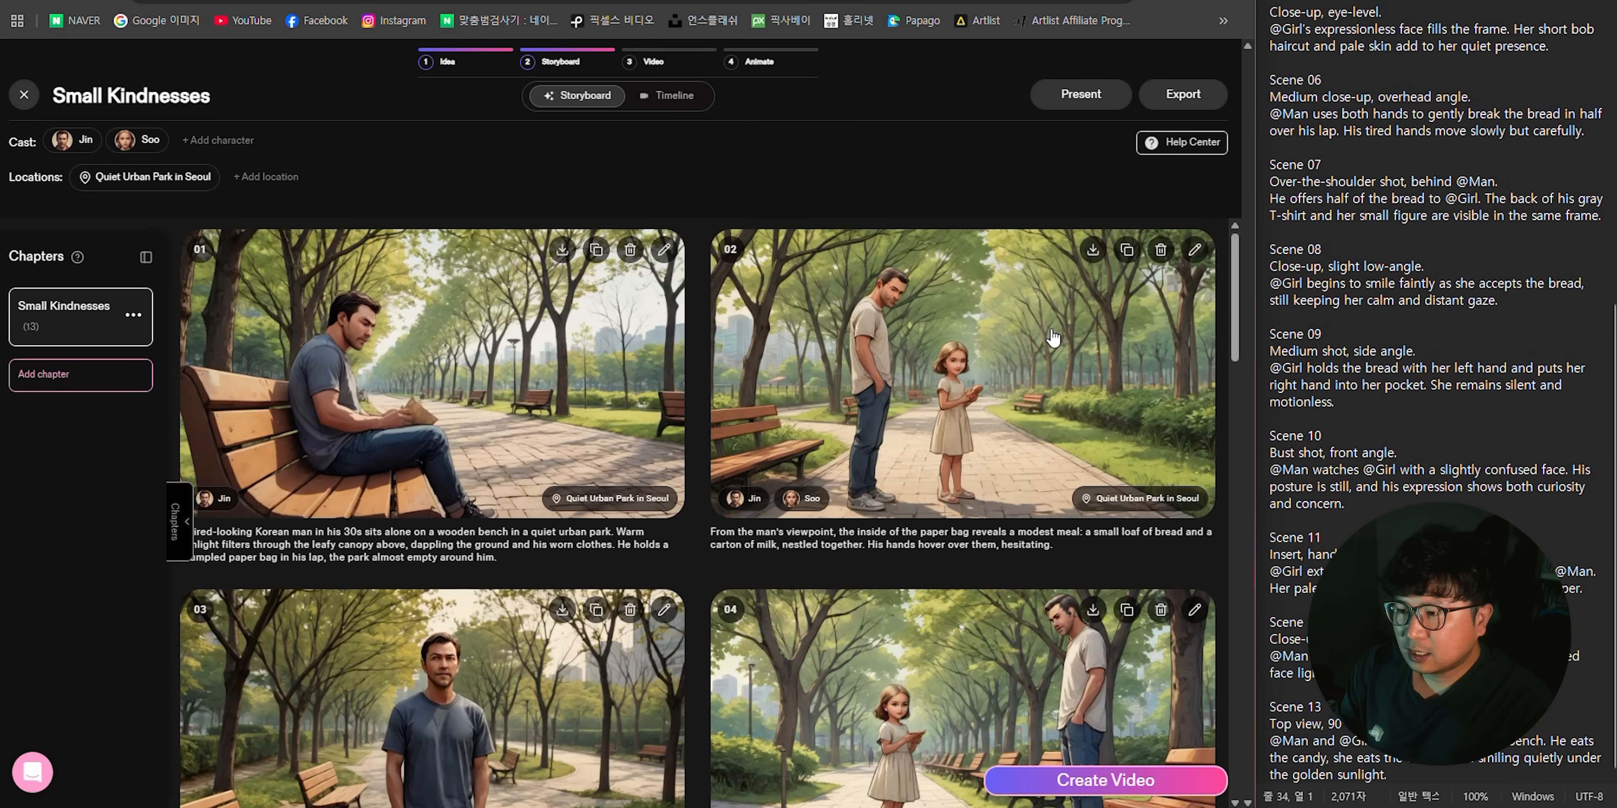
- Review the generated storyboard images against their scene descriptions, checking that the characters and clothing stay consistent
{"action": "scroll", "coordinate": [1052, 338], "scroll_direction": "down", "scroll_amount": 10}
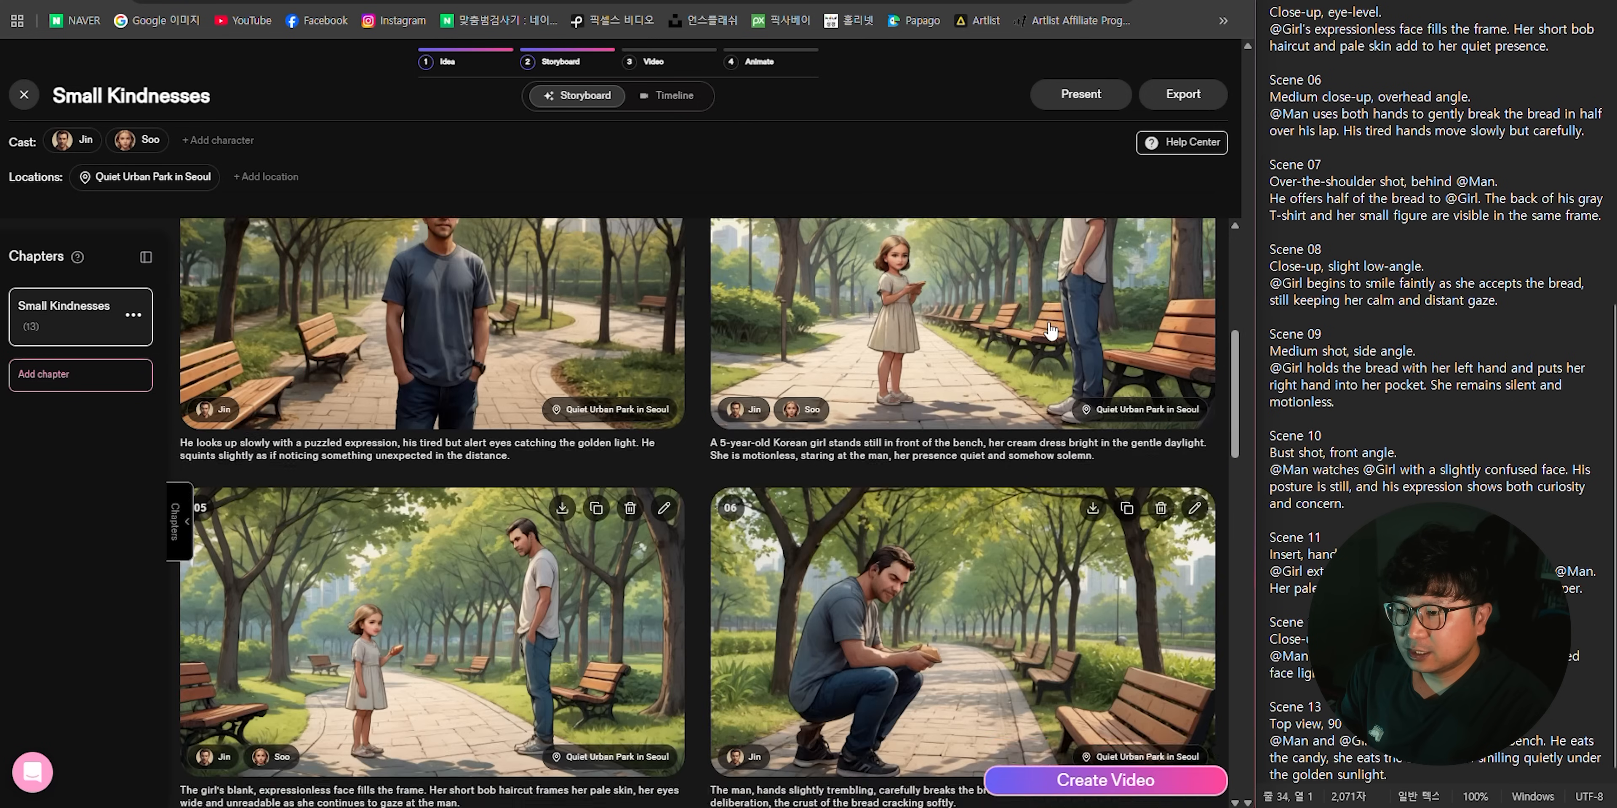
{"action": "scroll", "coordinate": [1050, 331], "scroll_direction": "down", "scroll_amount": 12}
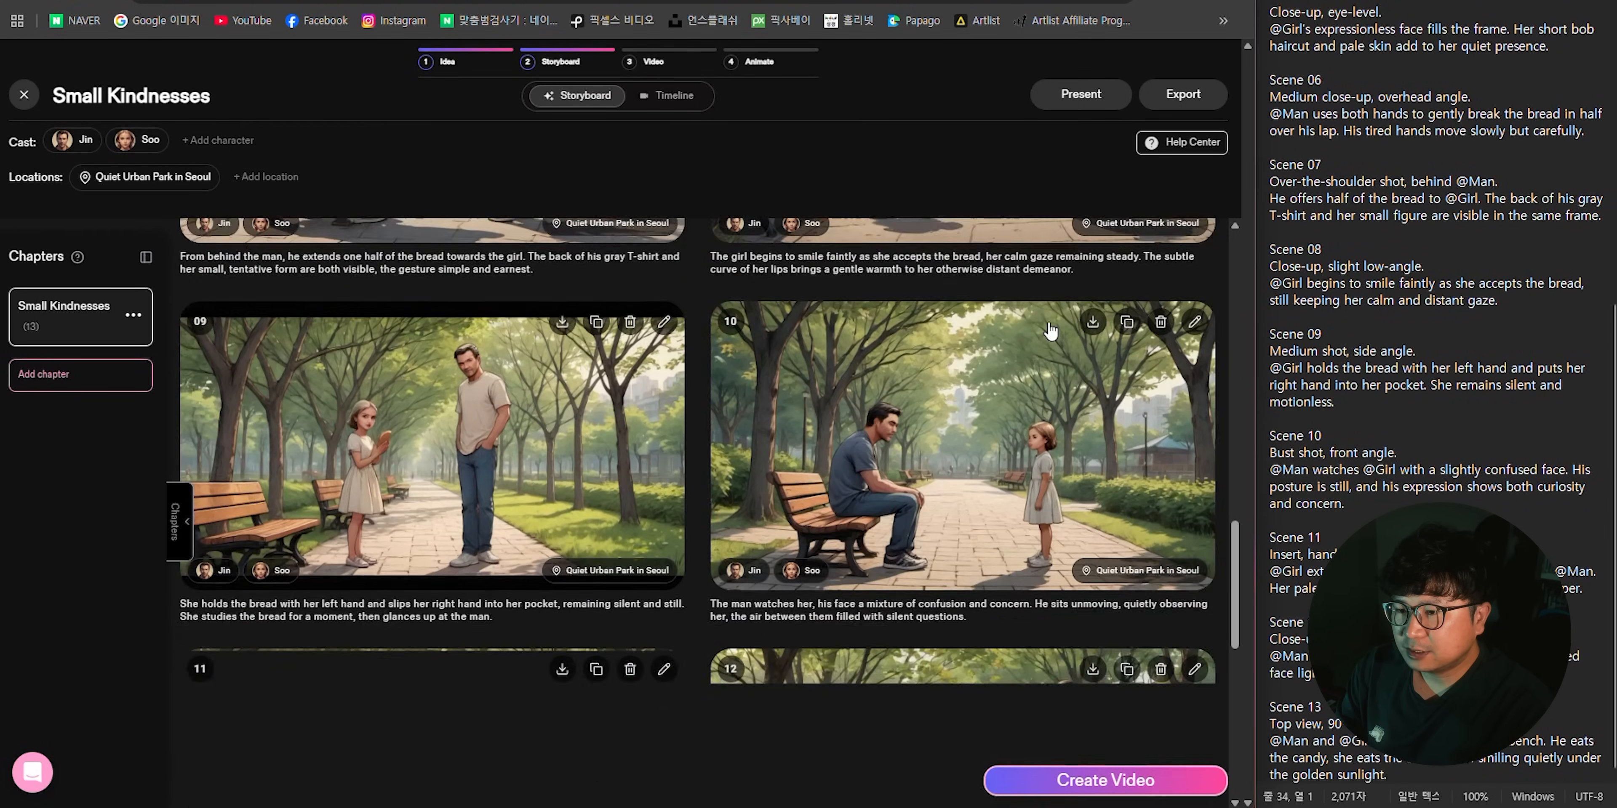
{"action": "scroll", "coordinate": [1023, 439], "scroll_direction": "down", "scroll_amount": 5}
{"action": "scroll", "coordinate": [778, 597], "scroll_direction": "up", "scroll_amount": 4}
{"action": "scroll", "coordinate": [774, 601], "scroll_direction": "up", "scroll_amount": 20}
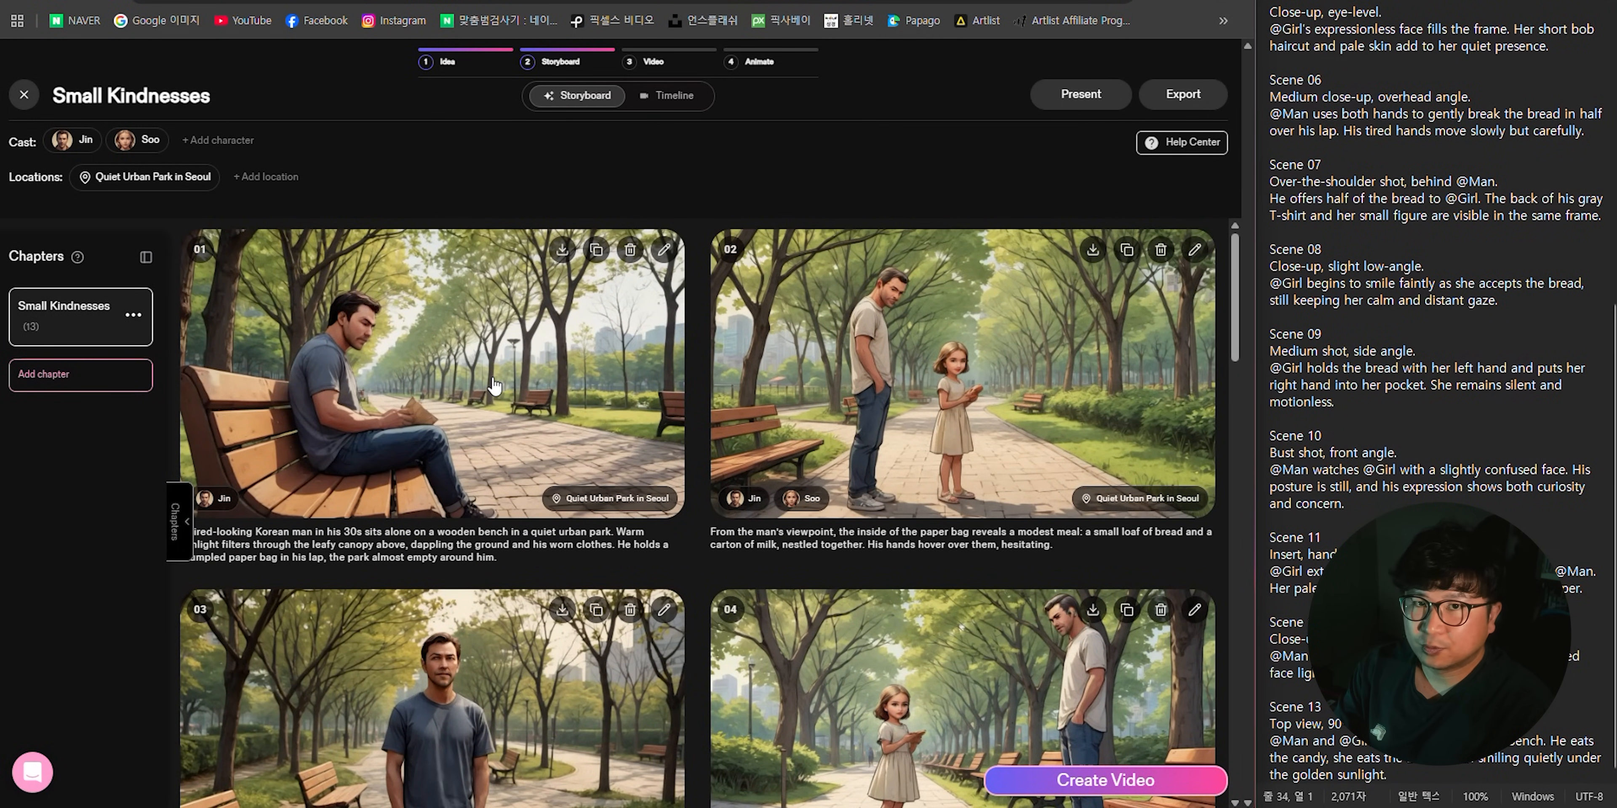
{"action": "scroll", "coordinate": [1027, 467], "scroll_direction": "down", "scroll_amount": 10}
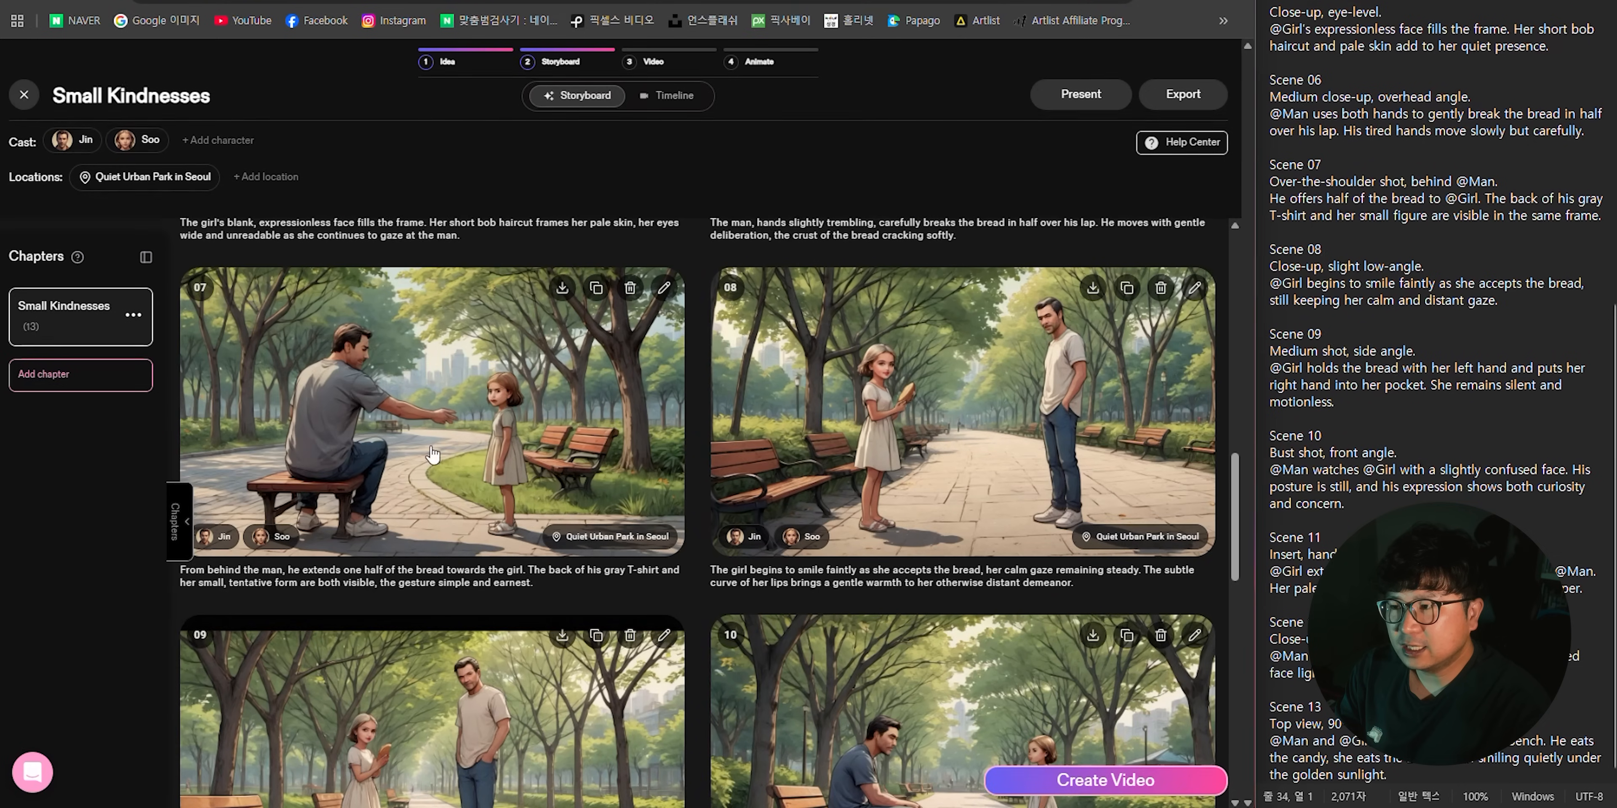
{"action": "scroll", "coordinate": [1023, 468], "scroll_direction": "up", "scroll_amount": 7}
{"action": "scroll", "coordinate": [1027, 469], "scroll_direction": "up", "scroll_amount": 3}
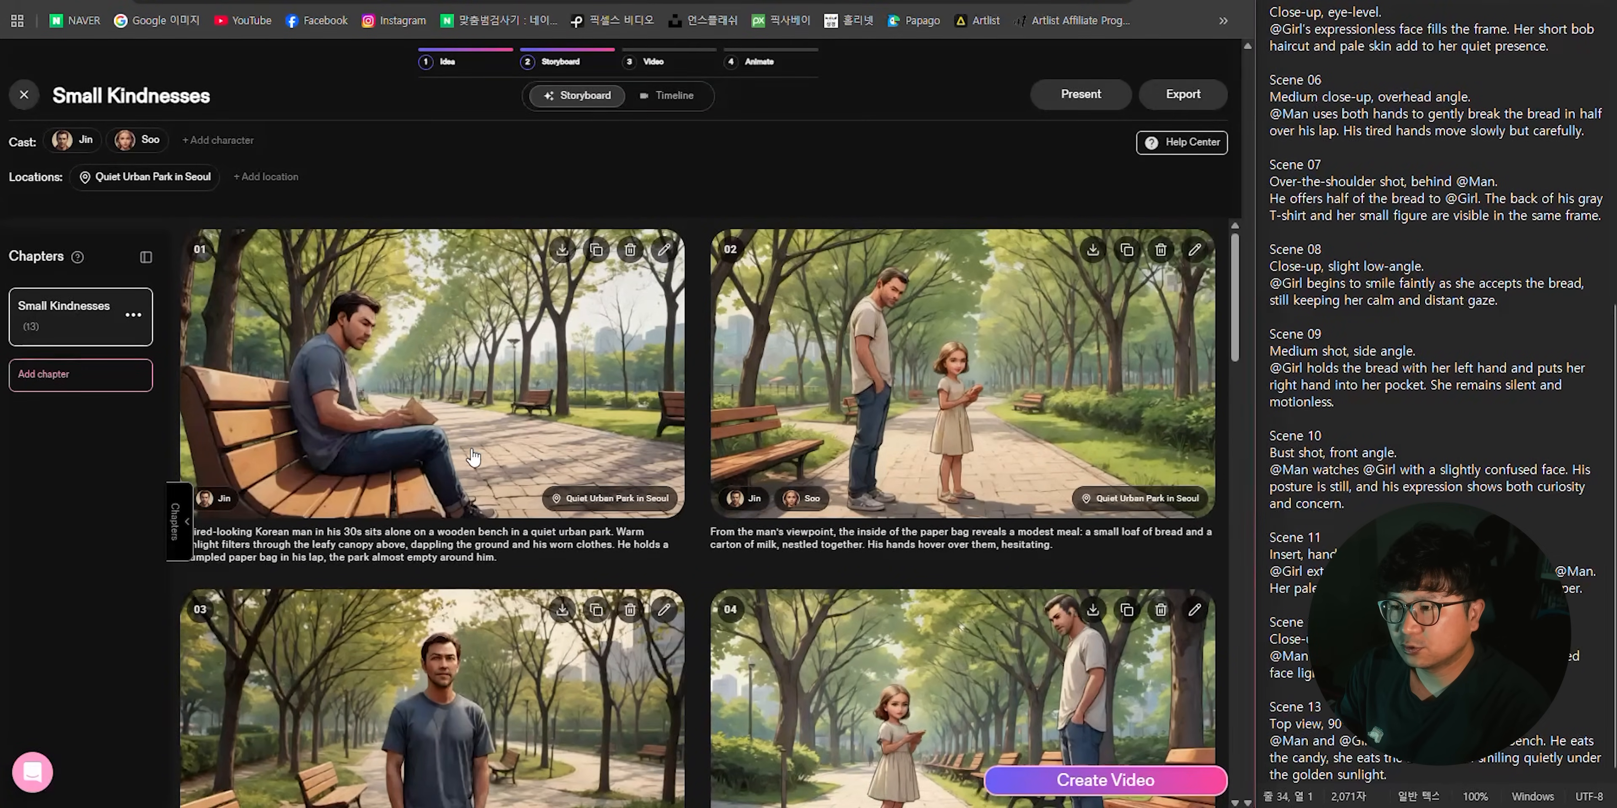
- Open the first scene's image, copy its full prompt, and paste it into a new message in the ChatGPT conversation
{"action": "left_click", "coordinate": [359, 363]}
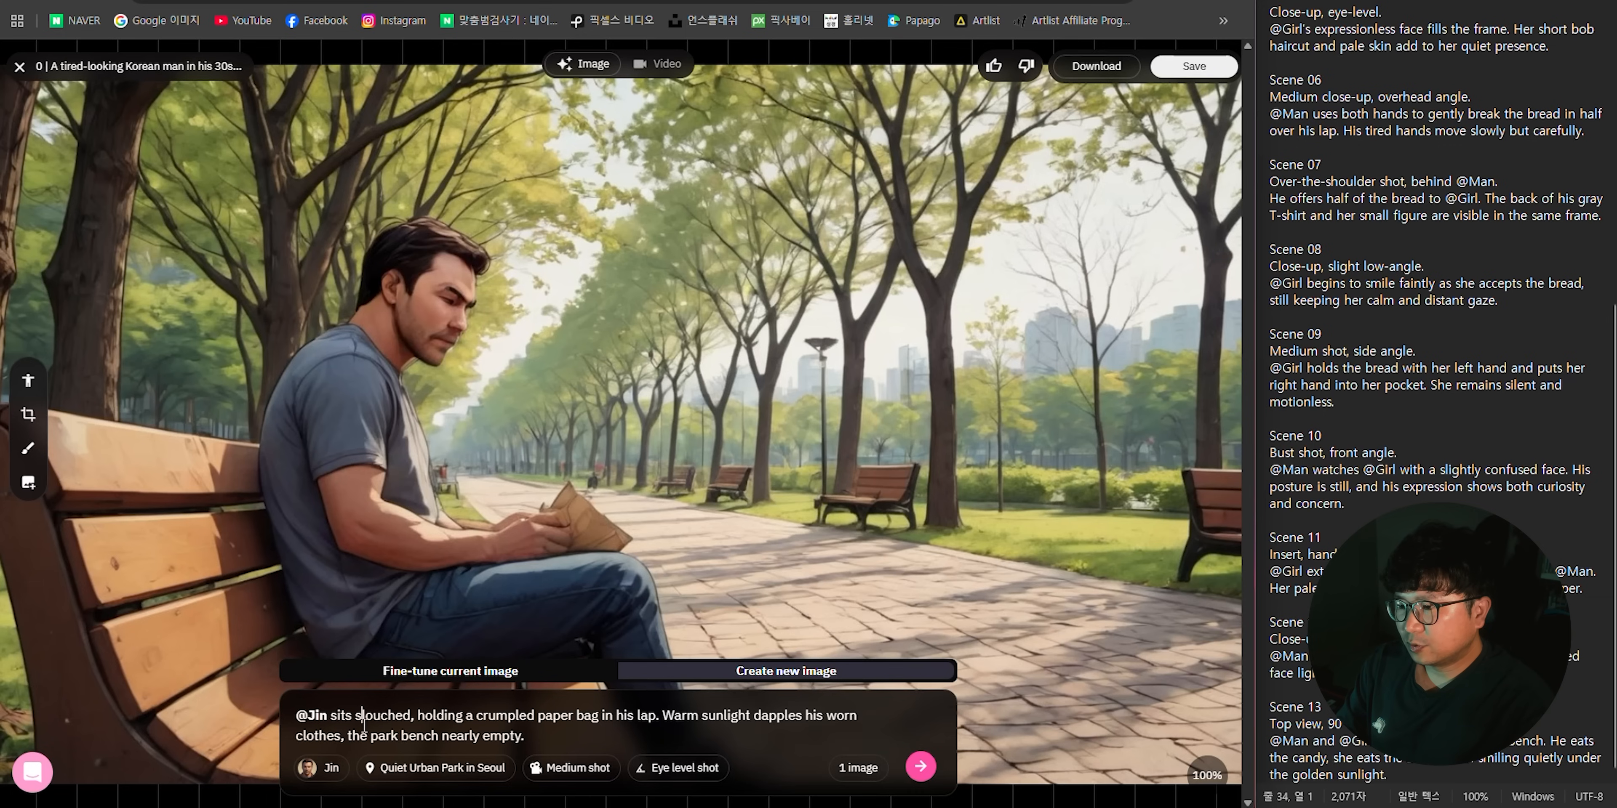
{"action": "triple_click", "coordinate": [396, 728]}
{"action": "key", "text": "ctrl+c"}
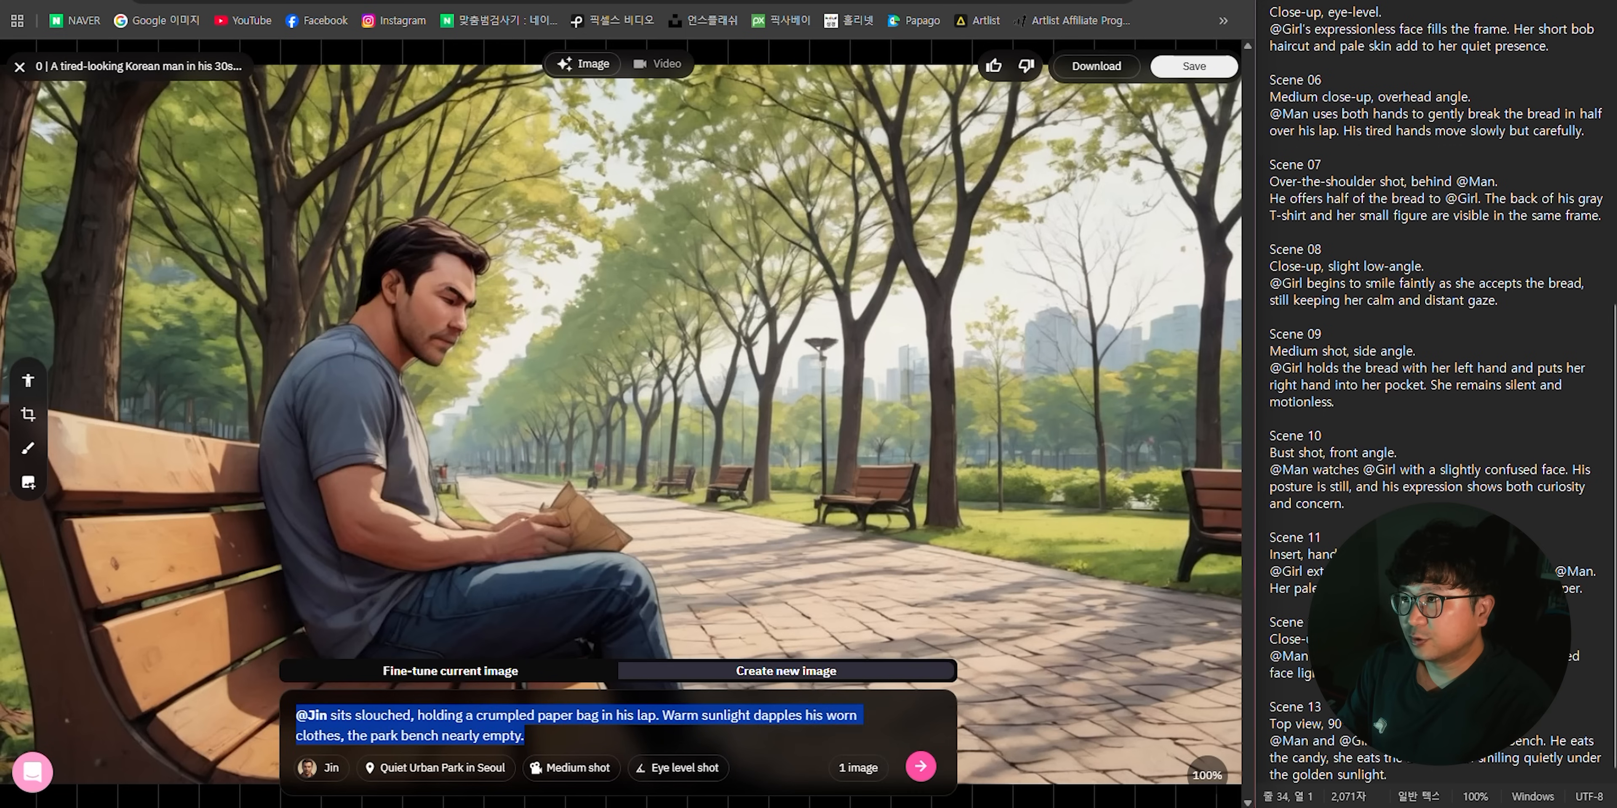
{"action": "key", "text": "alt+Tab"}
{"action": "key", "text": "ctrl+v"}
{"action": "key", "text": "shift+Return"}
{"action": "key", "text": "shift+Return"}
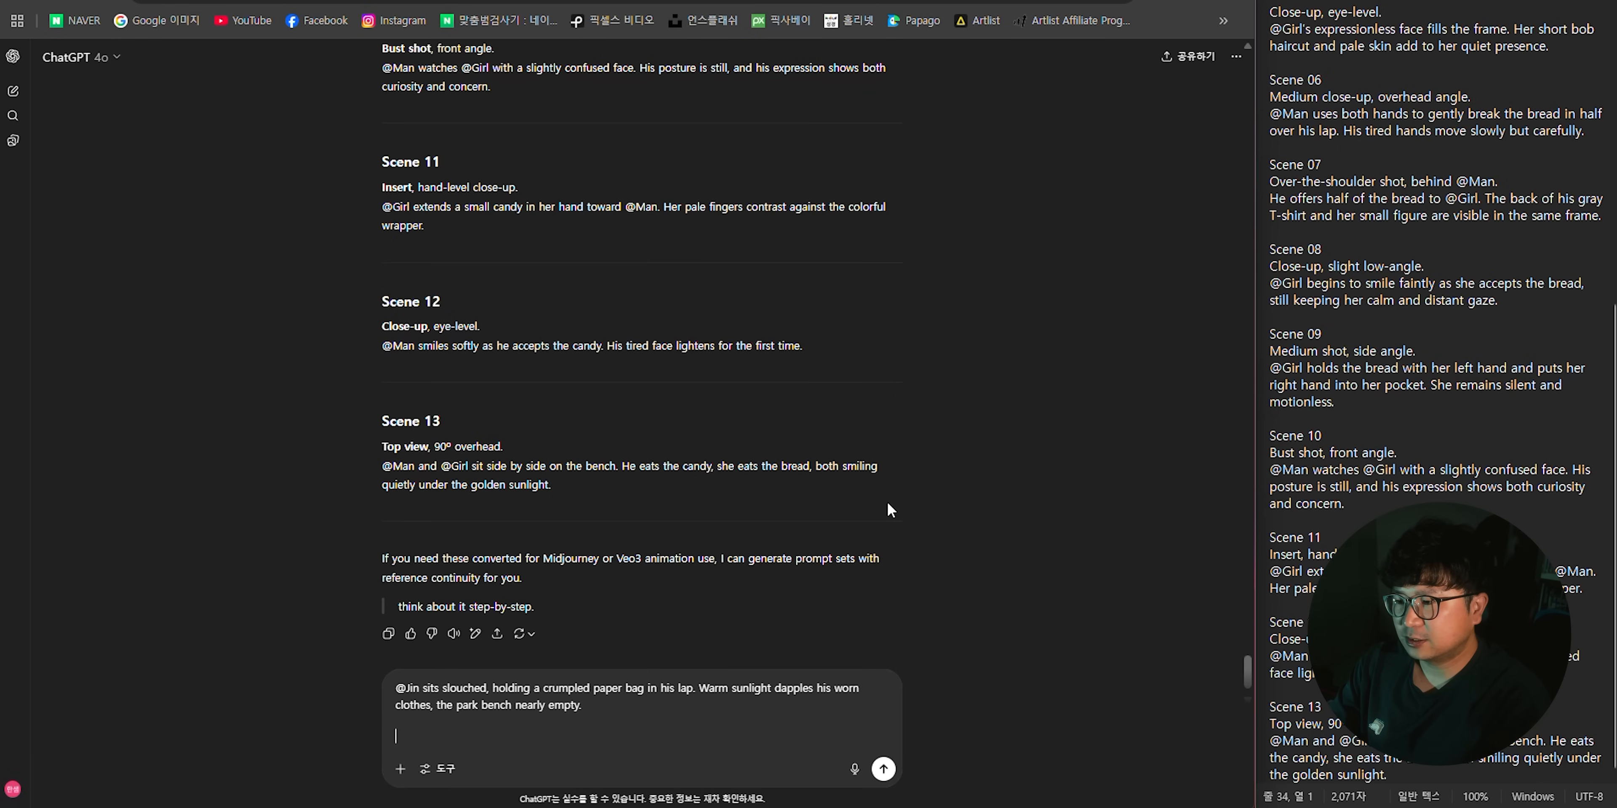
- Add the lines "Jin은 남자야." and "이 프롬프트를 적용하니까 남자의 셔츠 색이 진회색이 되었어." below the pasted prompt
{"action": "type", "text": "남자야."}
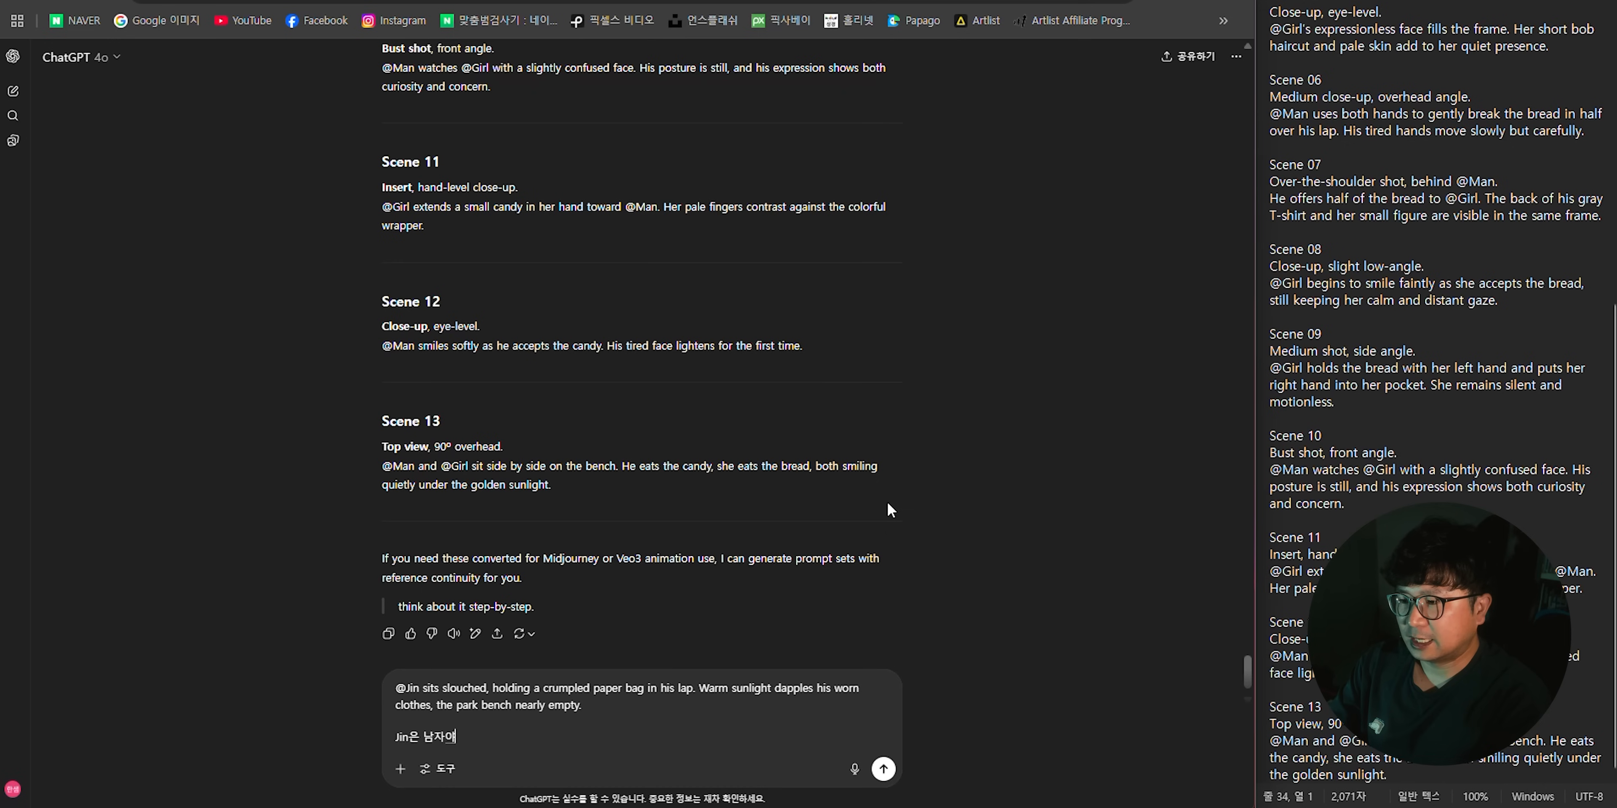
{"action": "key", "text": "shift+Return"}
{"action": "type", "text": "이 프롬프트를 적용하니깐"}
{"action": "type", "text": "남자의 셔츠 색이"}
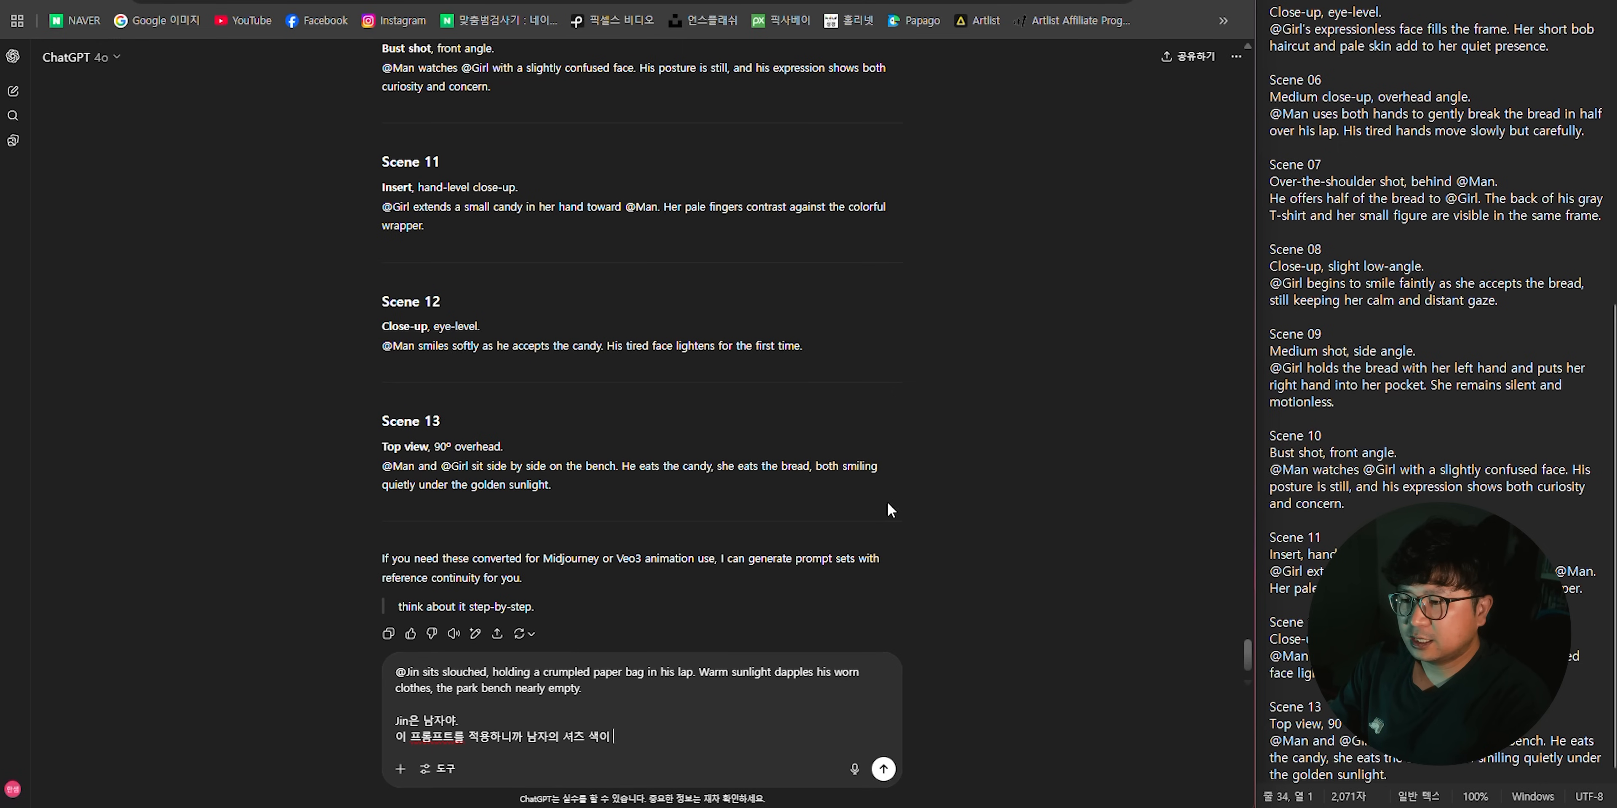
{"action": "type", "text": " 진회색이 되었어"}
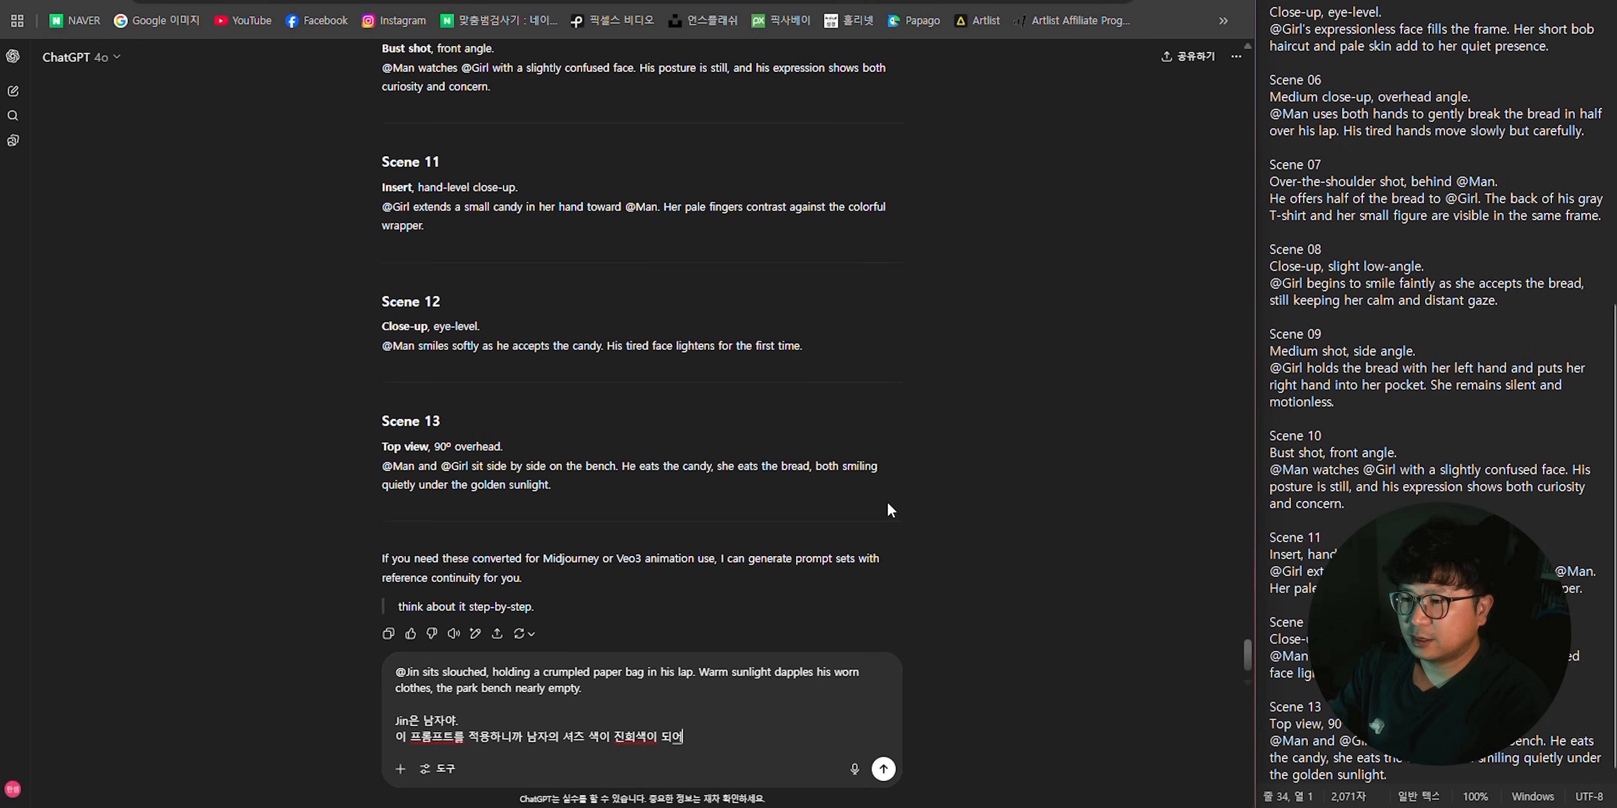
{"action": "type", "text": "."}
- Add "나는 남자의 셔츠는 흰색이면 좋겠고, 살짝 베이지 색감이 들면 좋겠어" and "프롬프트 수정해줘", and send the message
{"action": "key", "text": "shift+Return"}
{"action": "type", "text": "나는 남자의 셔츠는 흰색이"}
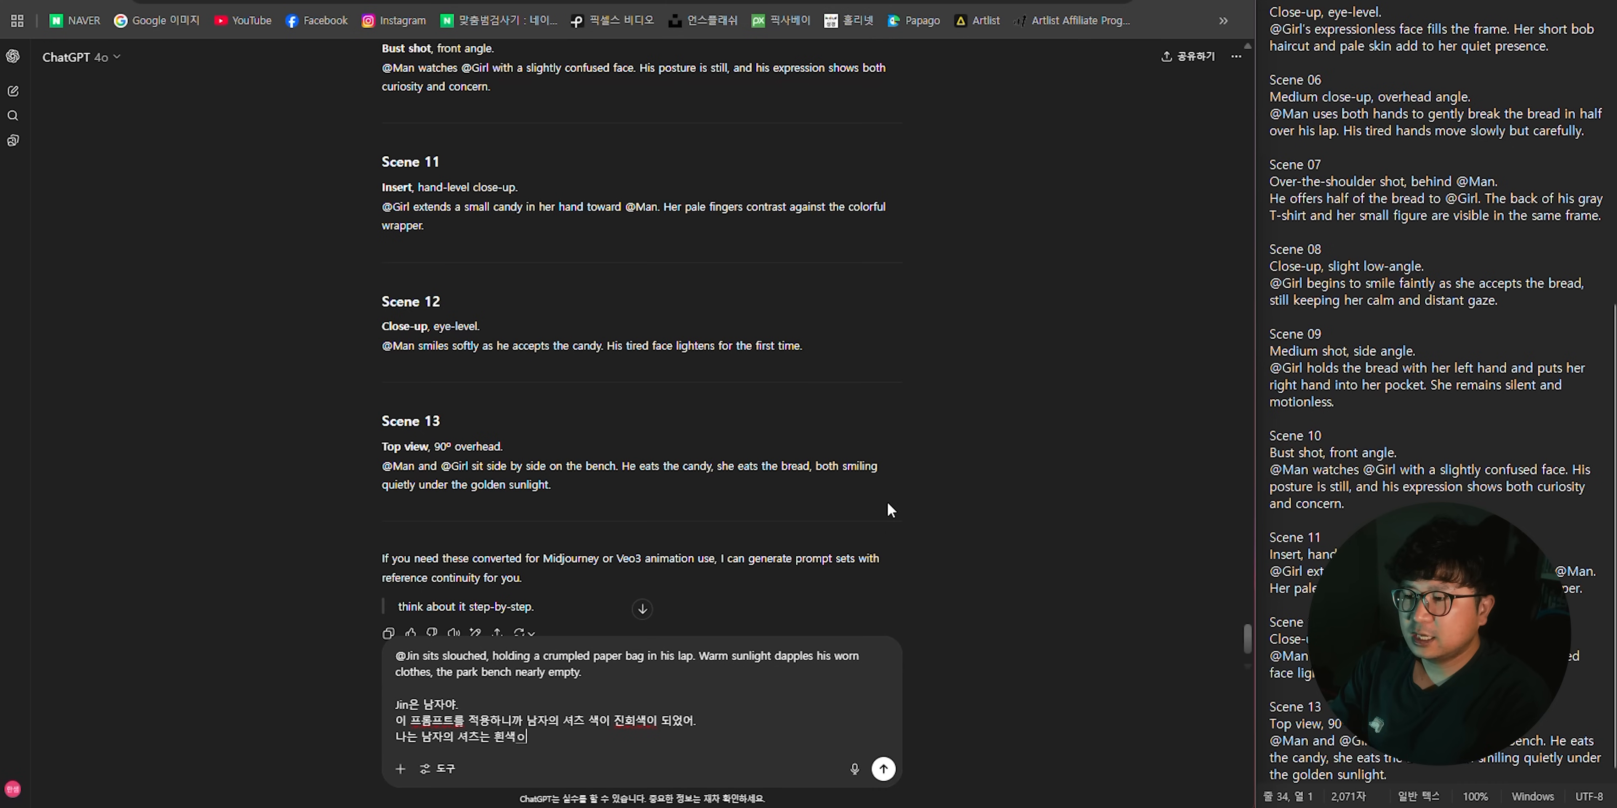
{"action": "type", "text": "면 지겠고, 살짝 베이지 색감이 ㄷ"}
{"action": "type", "text": "면 좋겠어"}
{"action": "key", "text": "shift+Return"}
{"action": "type", "text": "프롬플츠"}
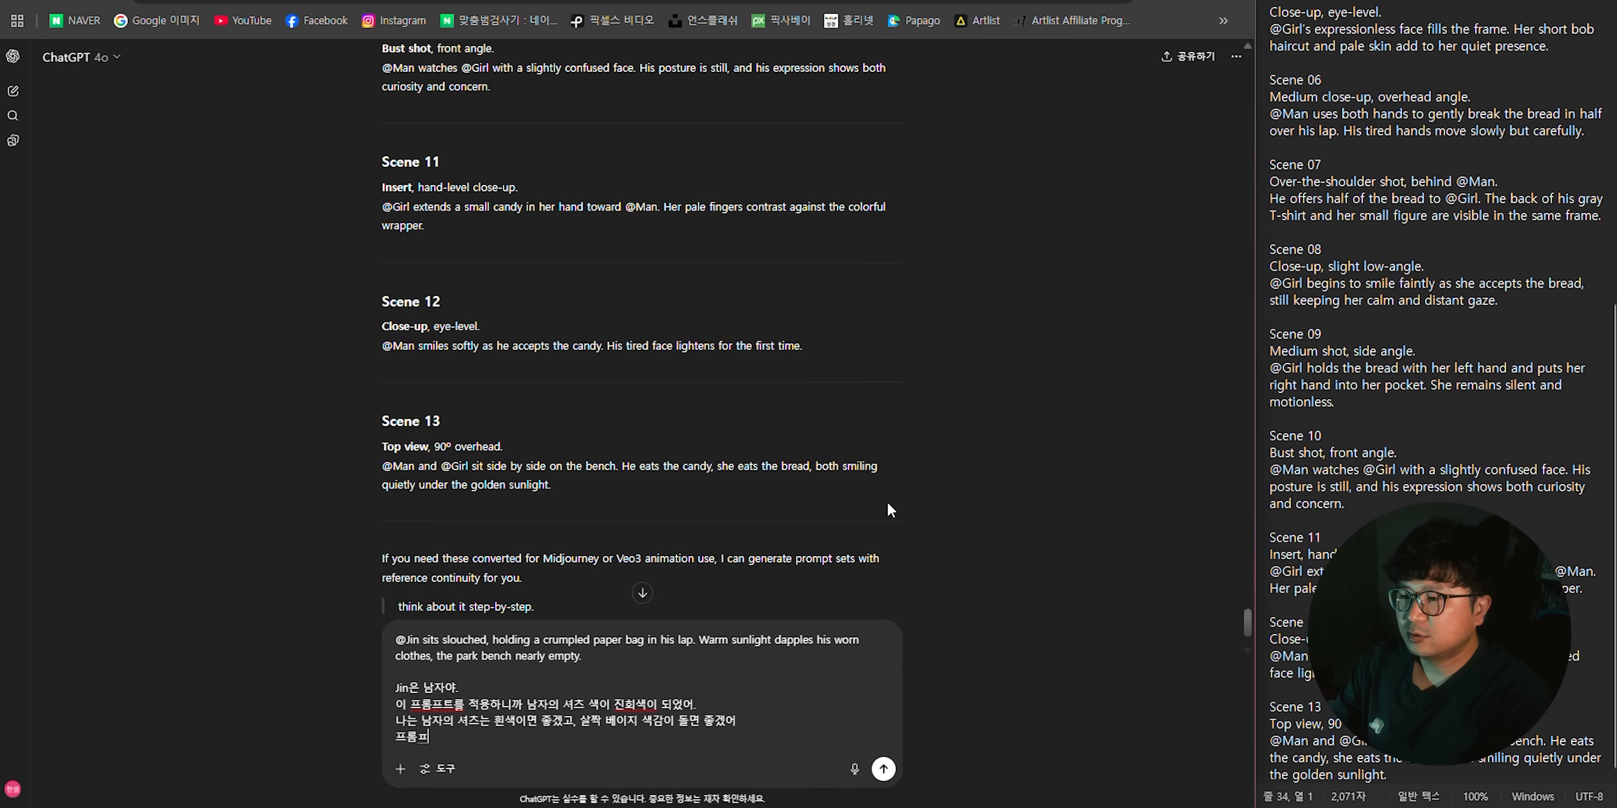
{"action": "key", "text": "BackSpace"}
{"action": "key", "text": "BackSpace"}
{"action": "type", "text": "프트 수정해줘"}
{"action": "key", "text": "Return"}
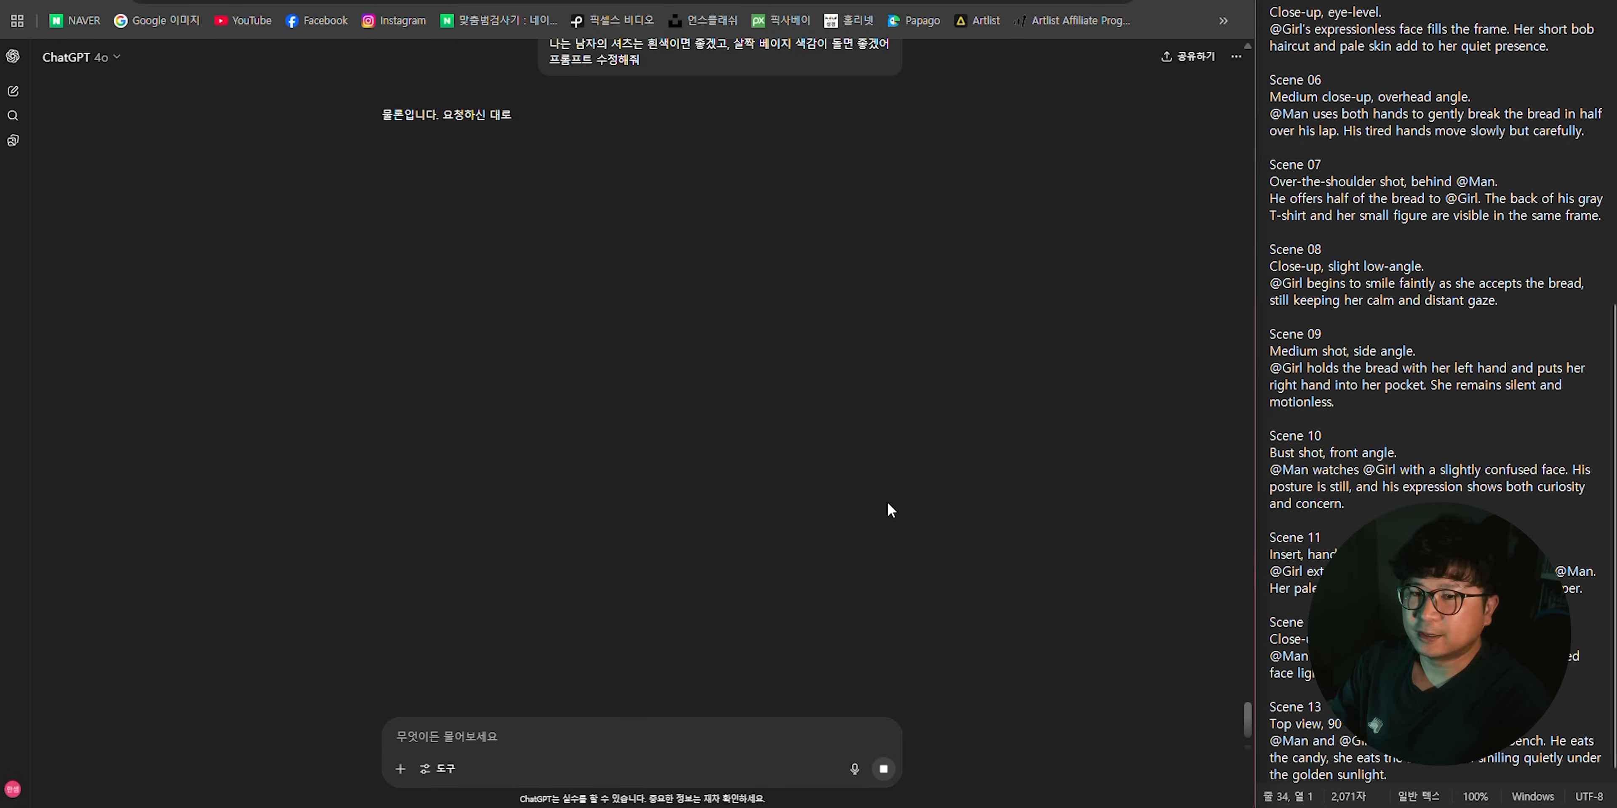
- Copy the revised off-white shirt prompt from ChatGPT and replace the first scene's image prompt in Katalist with it
{"action": "left_click_drag", "start_coordinate": [382, 226], "coordinate": [593, 276]}
{"action": "key", "text": "ctrl+c"}
{"action": "left_click", "coordinate": [644, 254]}
{"action": "key", "text": "ctrl+Tab"}
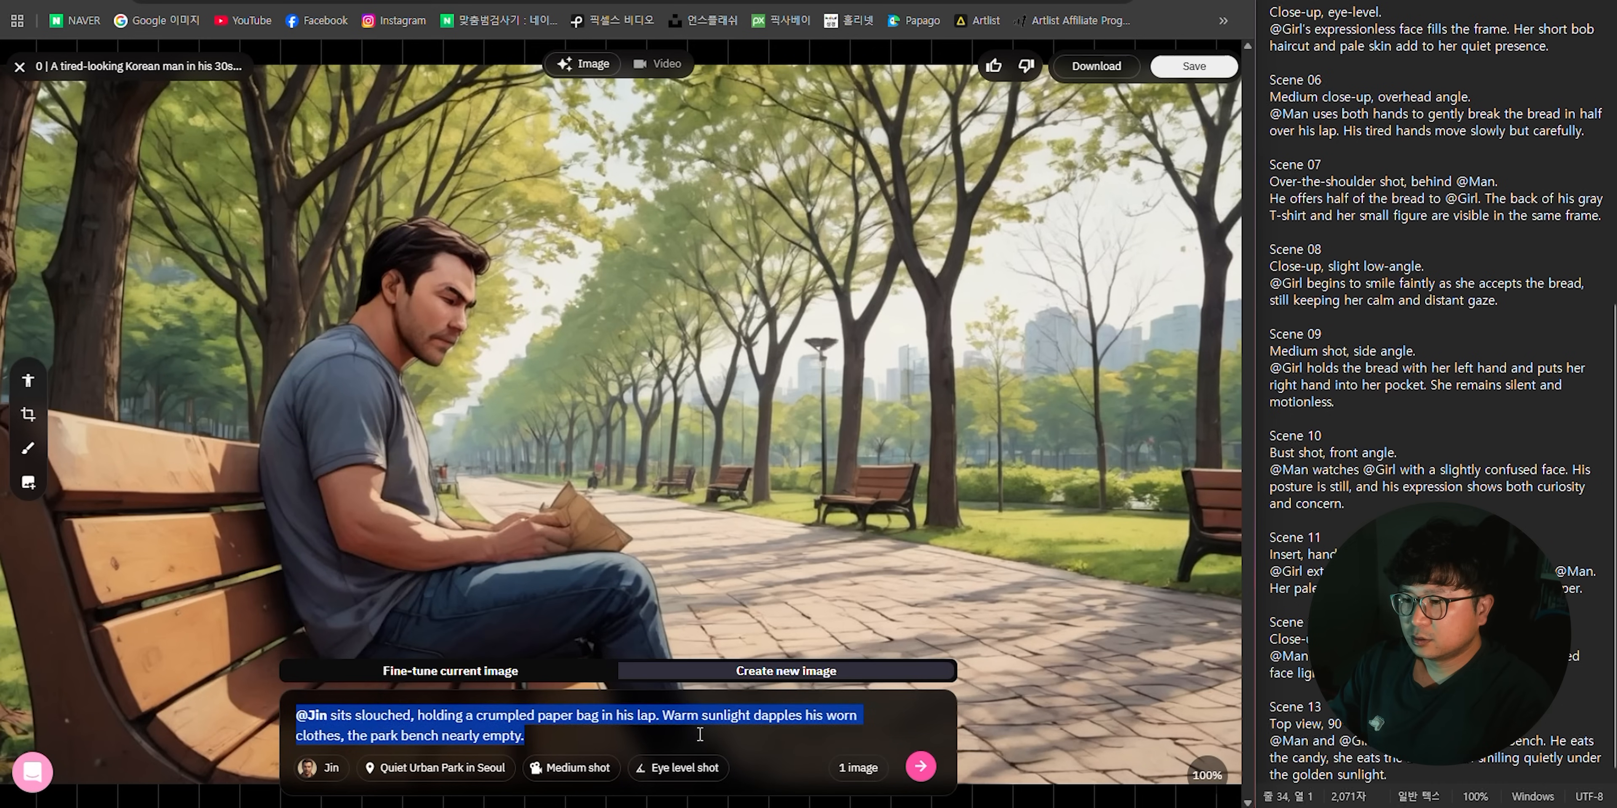
{"action": "key", "text": "ctrl+v"}
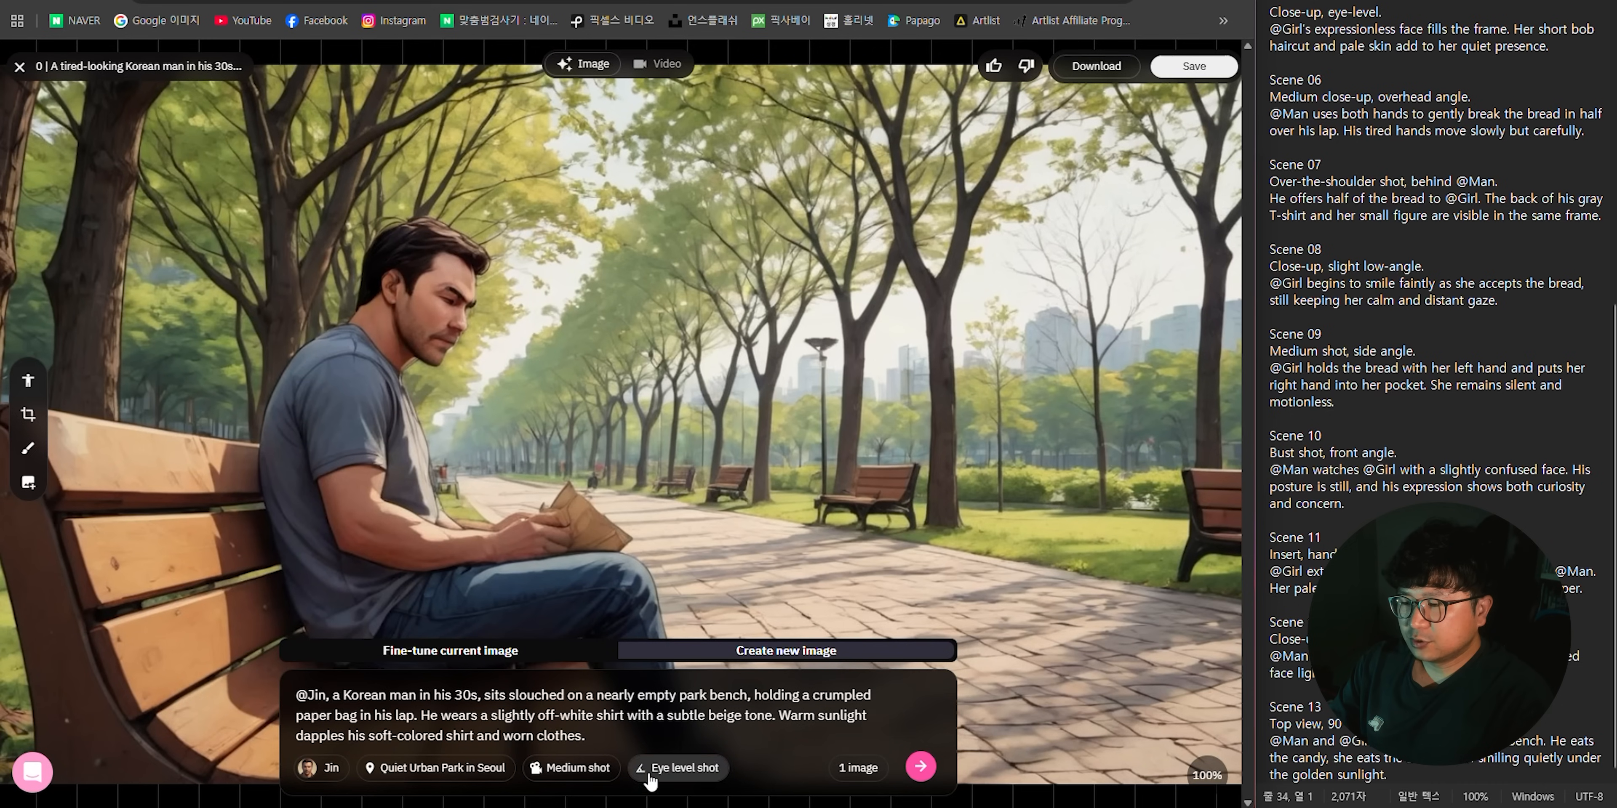
- Set the first scene's image to a wide shot from above with 4 images, and generate the new variations
{"action": "left_click", "coordinate": [596, 774]}
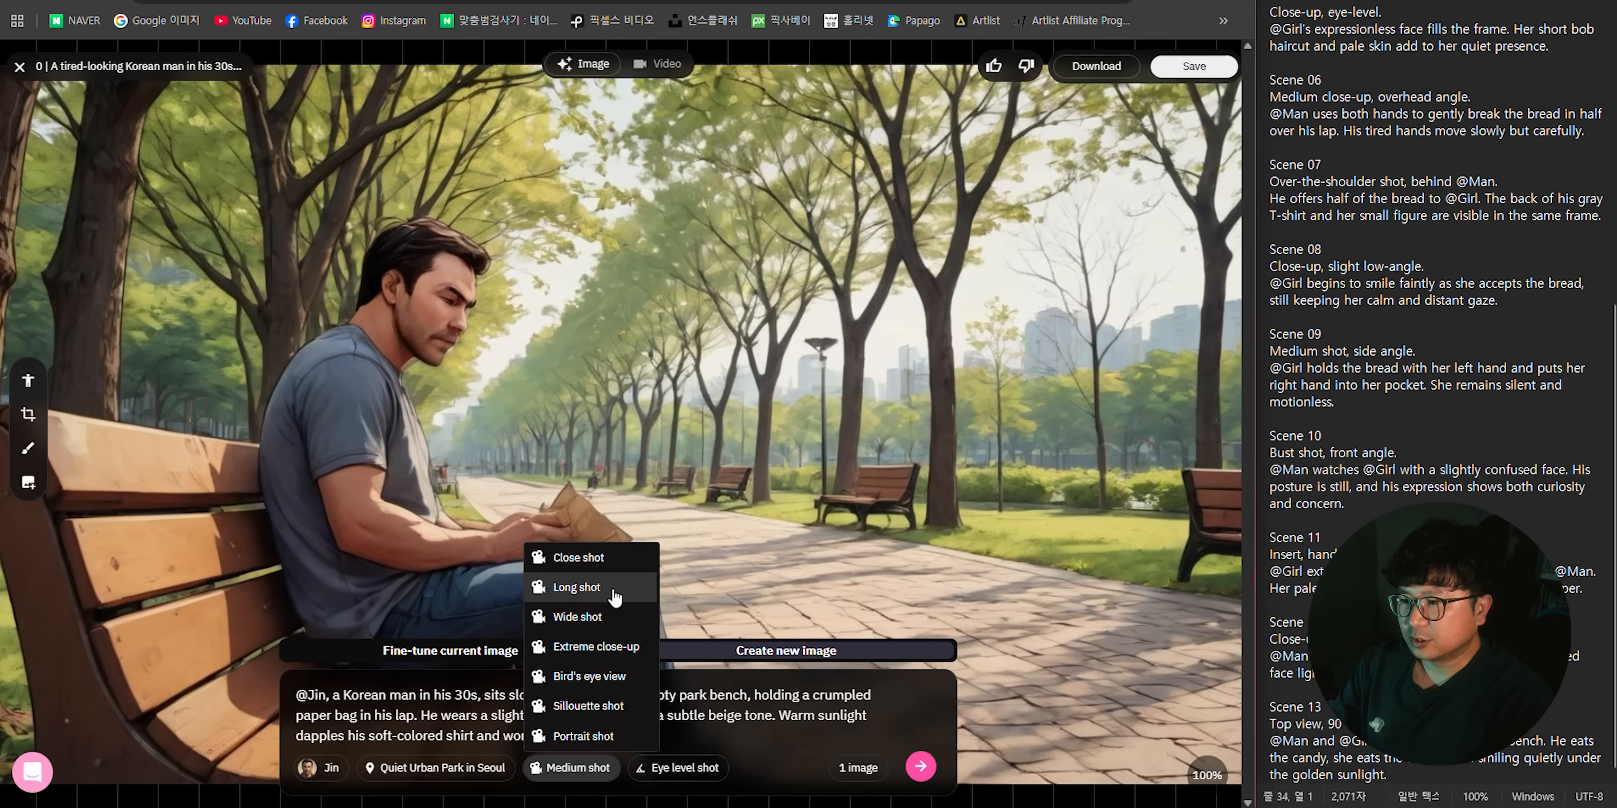
{"action": "left_click", "coordinate": [594, 617]}
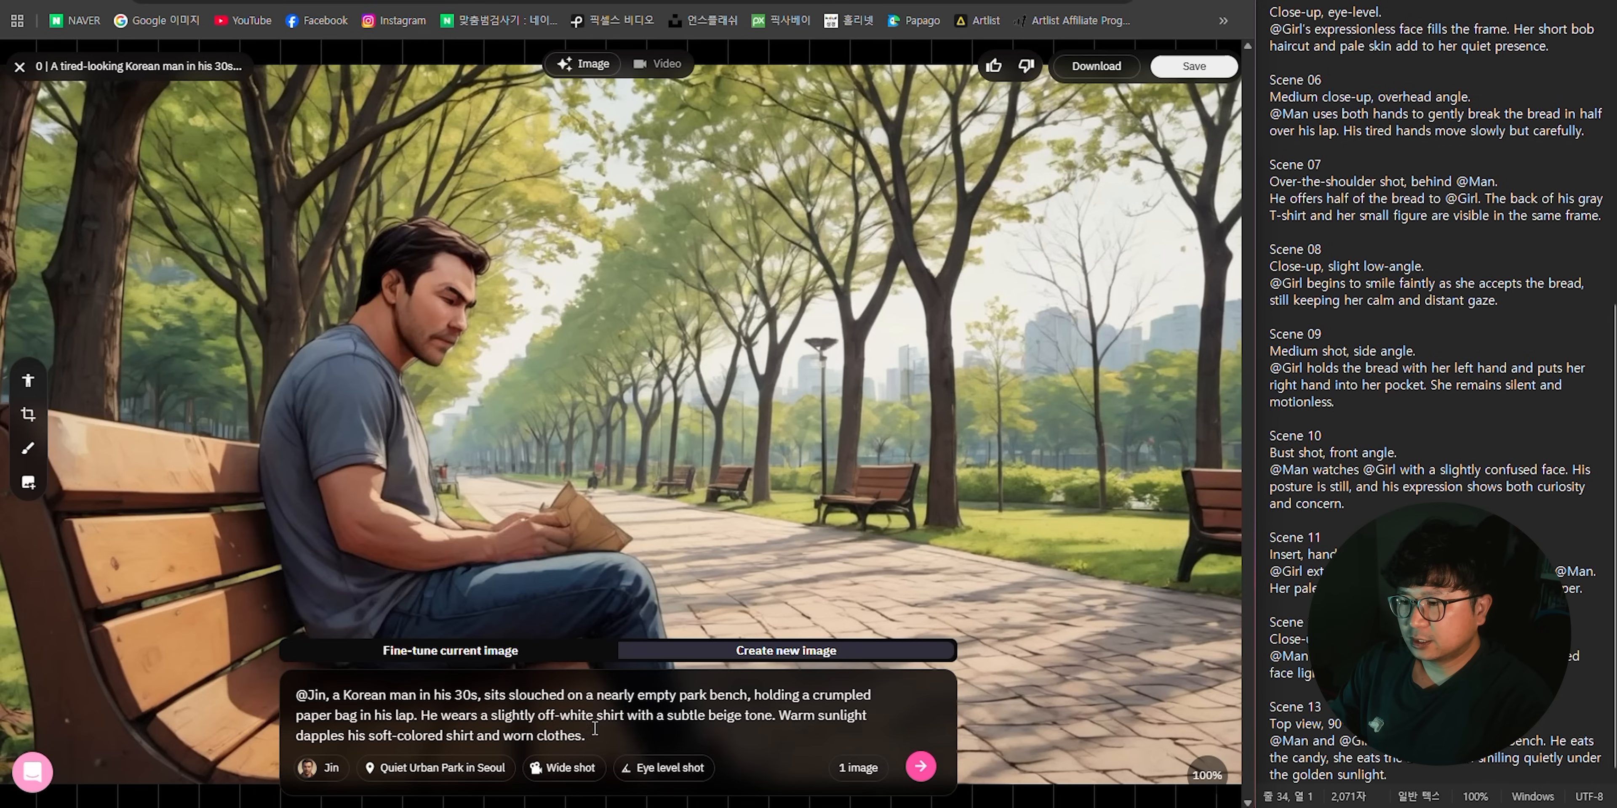
{"action": "left_click", "coordinate": [669, 771]}
{"action": "left_click", "coordinate": [679, 620]}
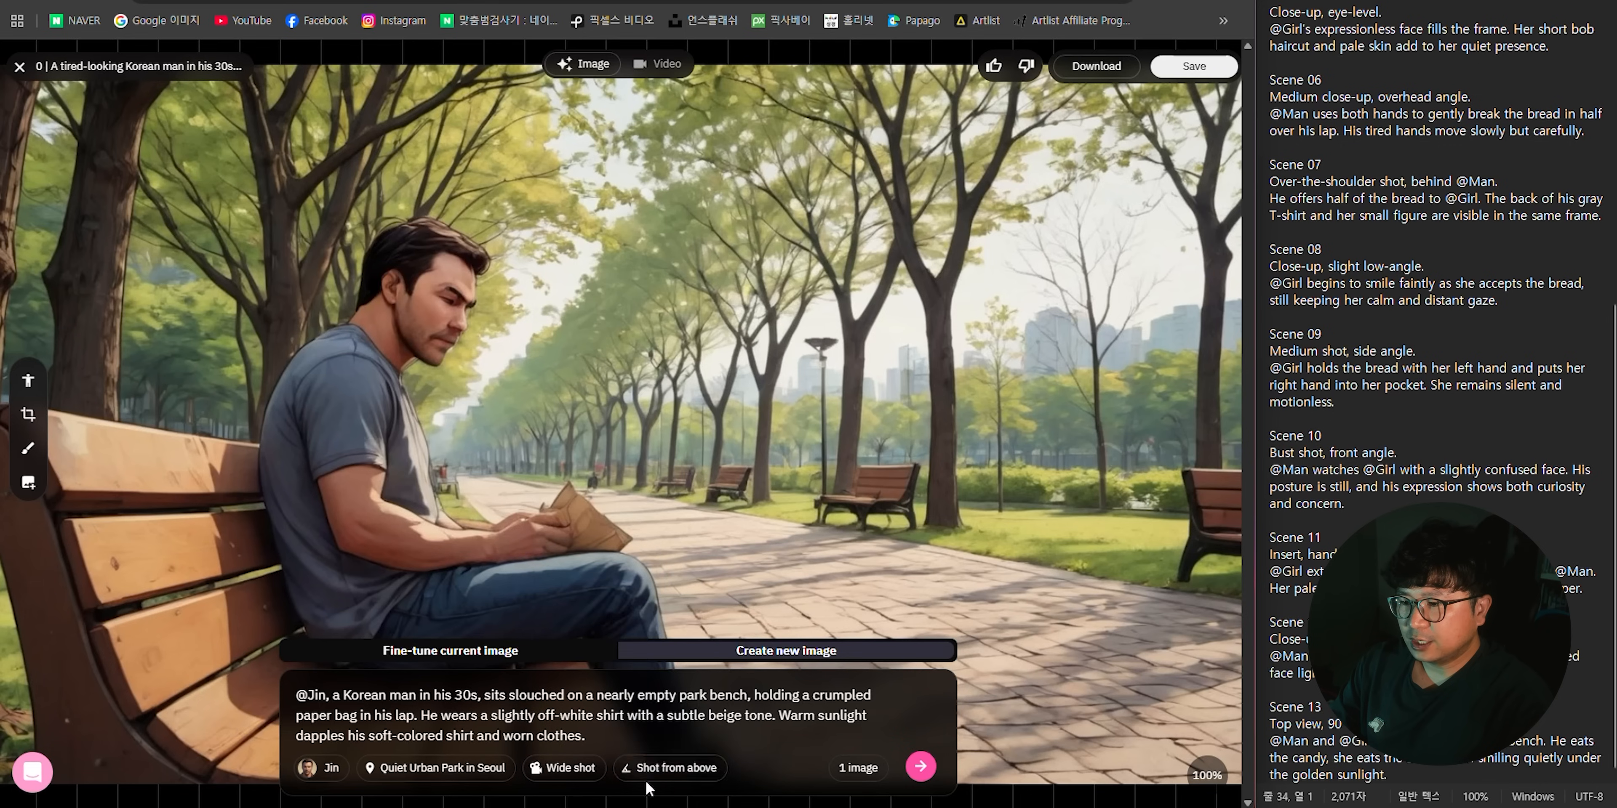
{"action": "left_click", "coordinate": [870, 772]}
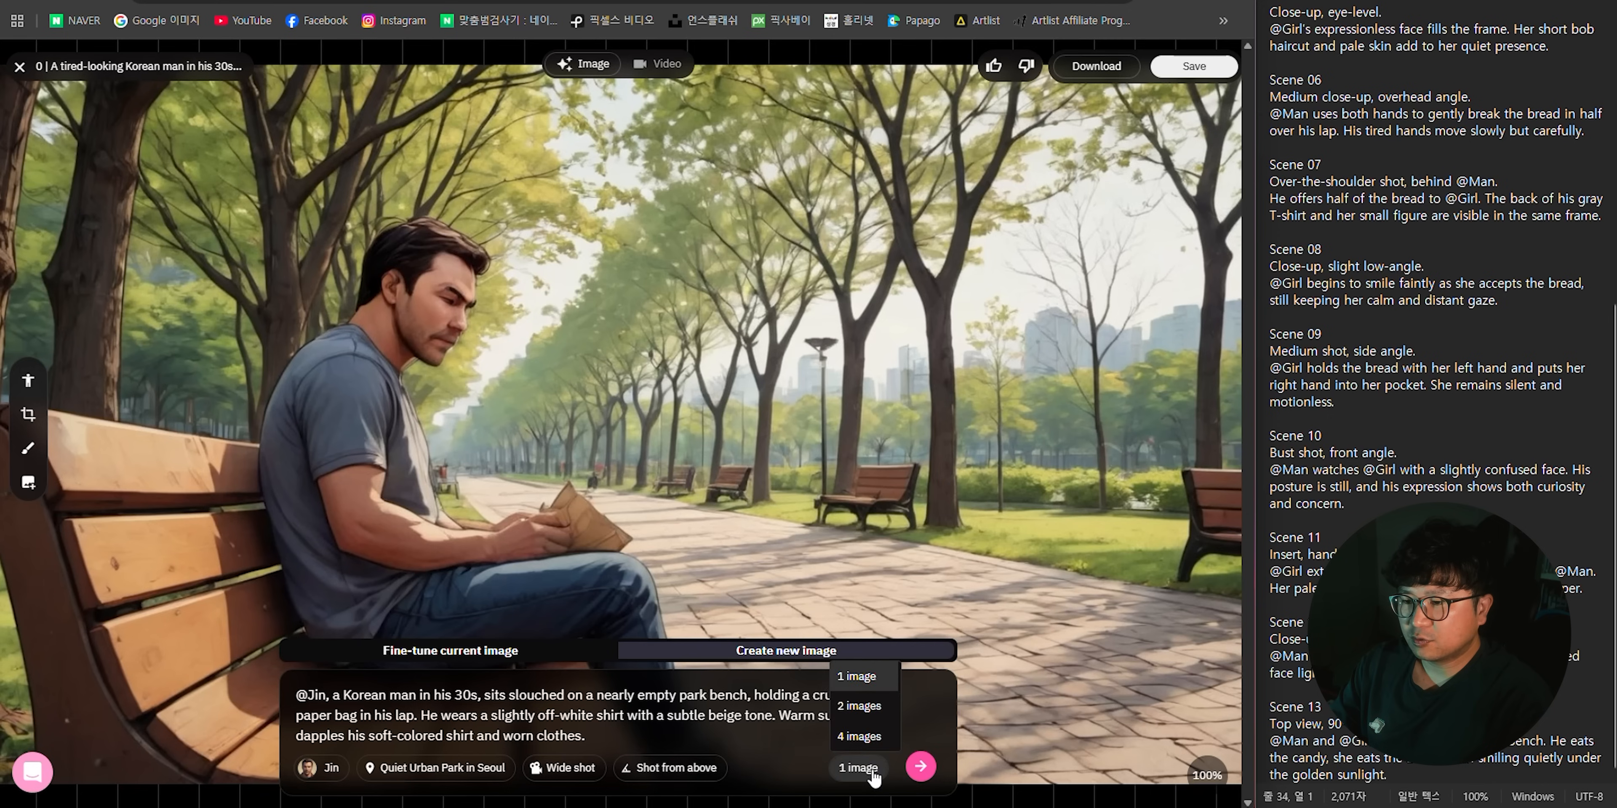
{"action": "left_click", "coordinate": [864, 738]}
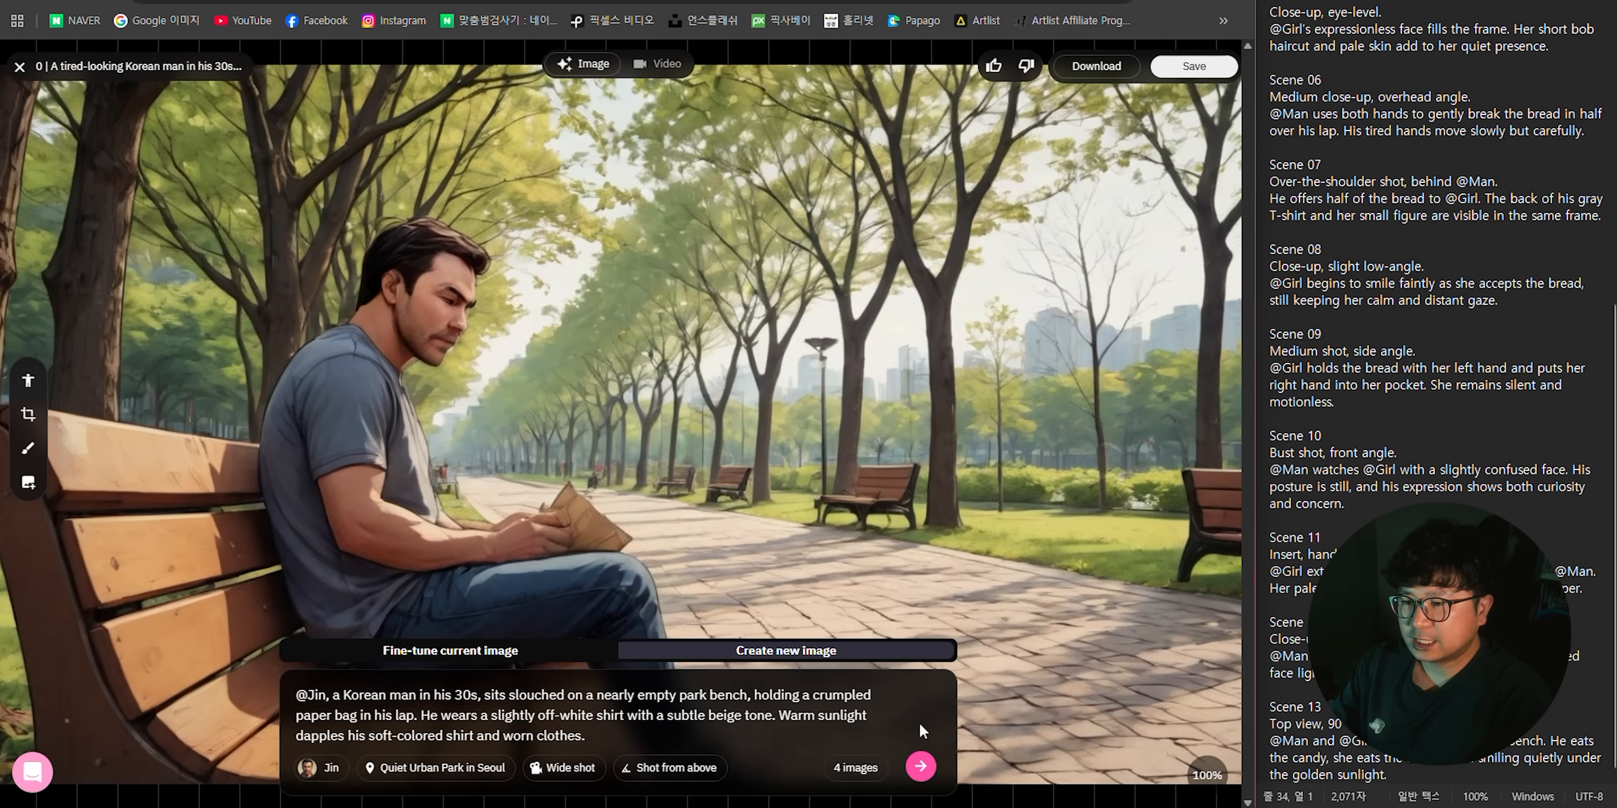
{"action": "left_click", "coordinate": [920, 766]}
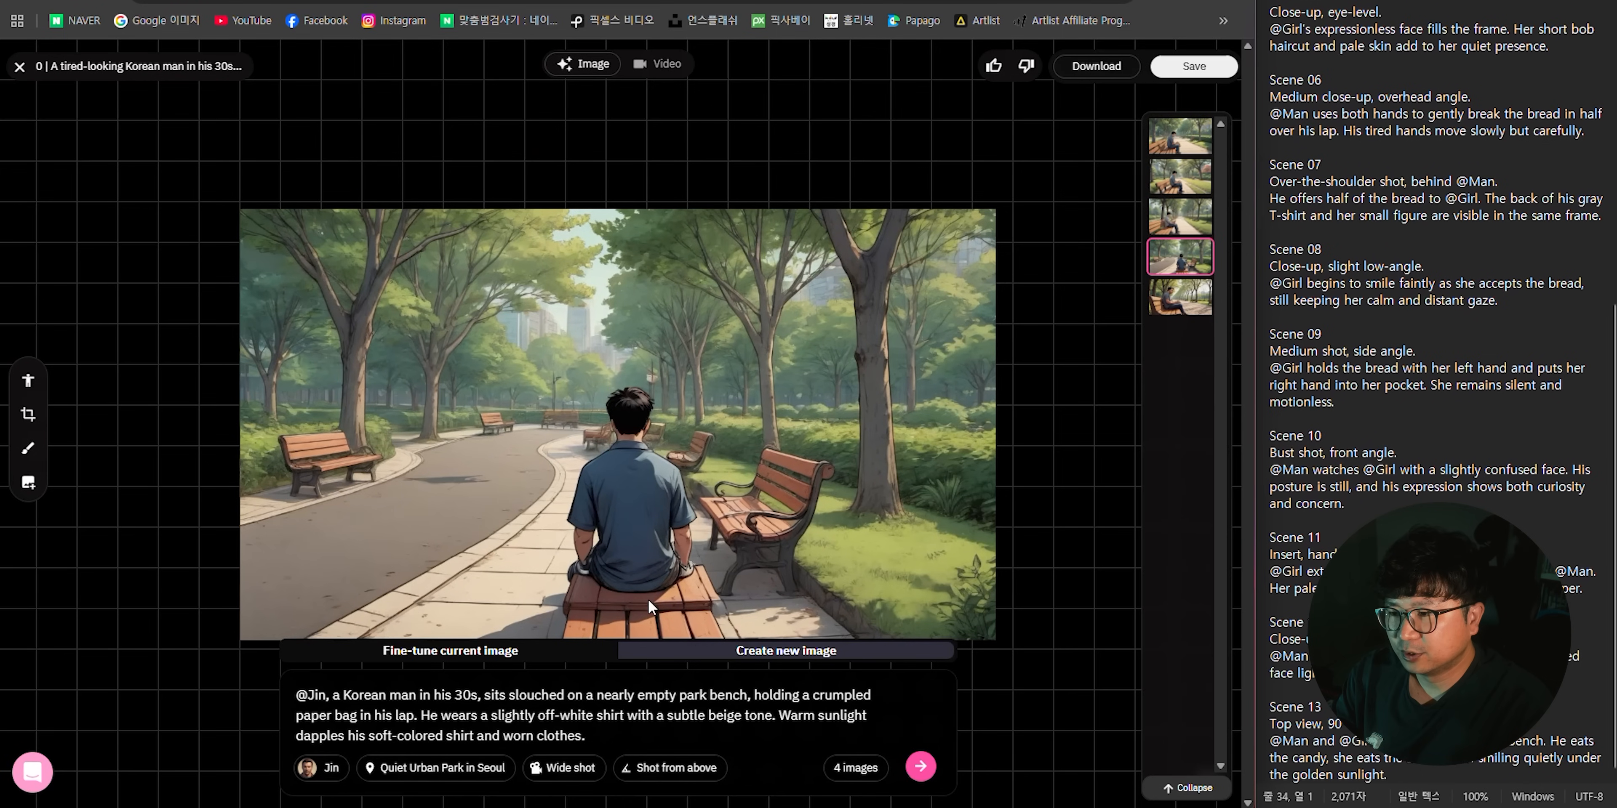
- Compare the generated variations of the first scene with each other and with the original image
{"action": "left_click", "coordinate": [1179, 216]}
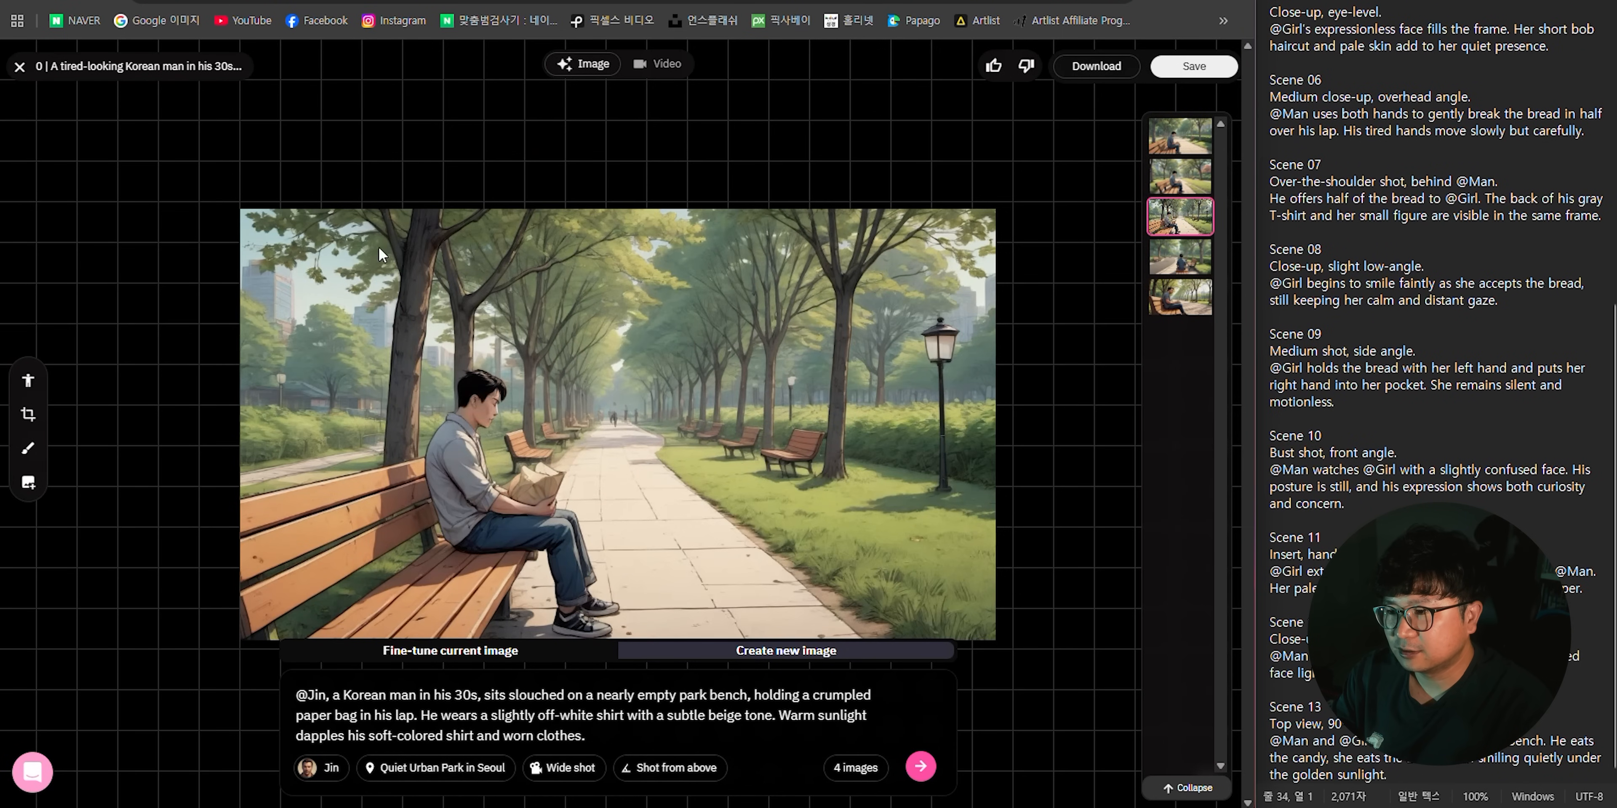
{"action": "left_click", "coordinate": [1161, 179]}
{"action": "left_click", "coordinate": [1163, 138]}
{"action": "left_click", "coordinate": [1163, 176]}
{"action": "left_click", "coordinate": [1163, 138]}
{"action": "left_click", "coordinate": [1163, 177]}
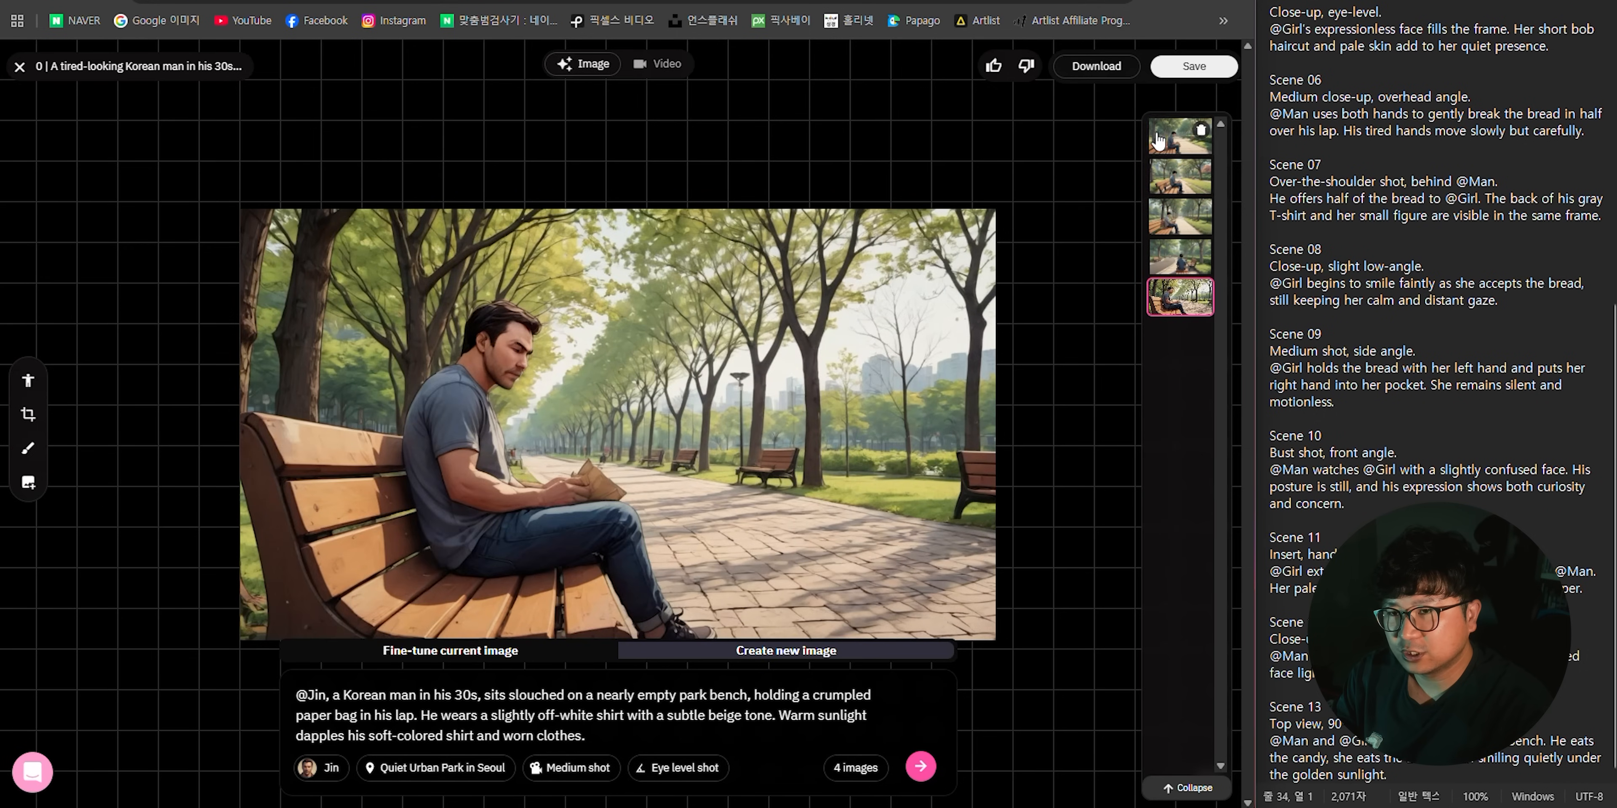
{"action": "left_click", "coordinate": [1163, 138]}
{"action": "left_click", "coordinate": [1164, 216]}
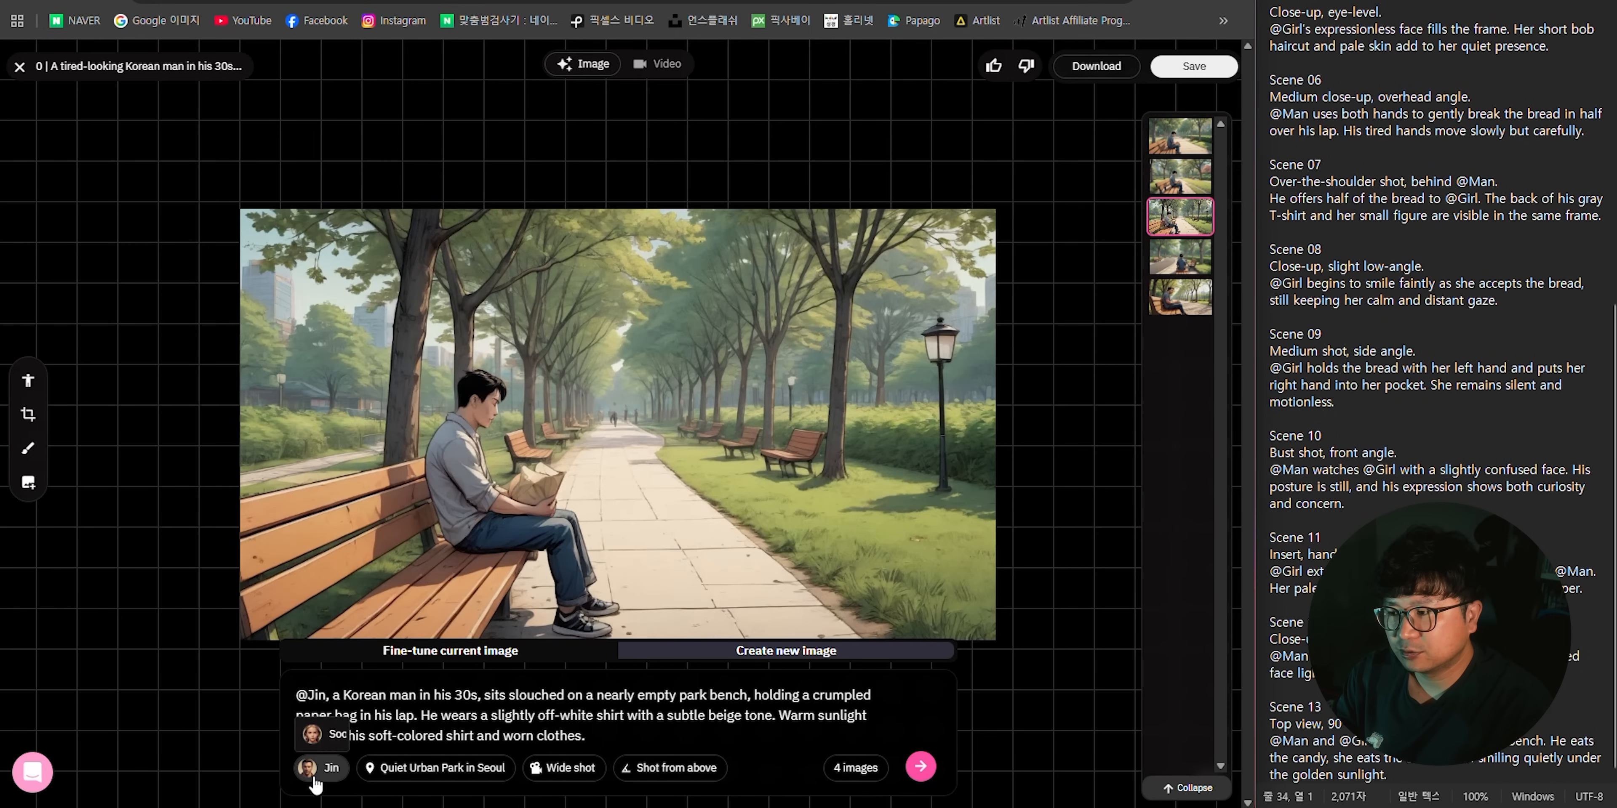
- Generate four more variations, compare them, and save the earlier one with the light-shirted man holding a paper bag as the first scene's image
{"action": "left_click", "coordinate": [920, 766]}
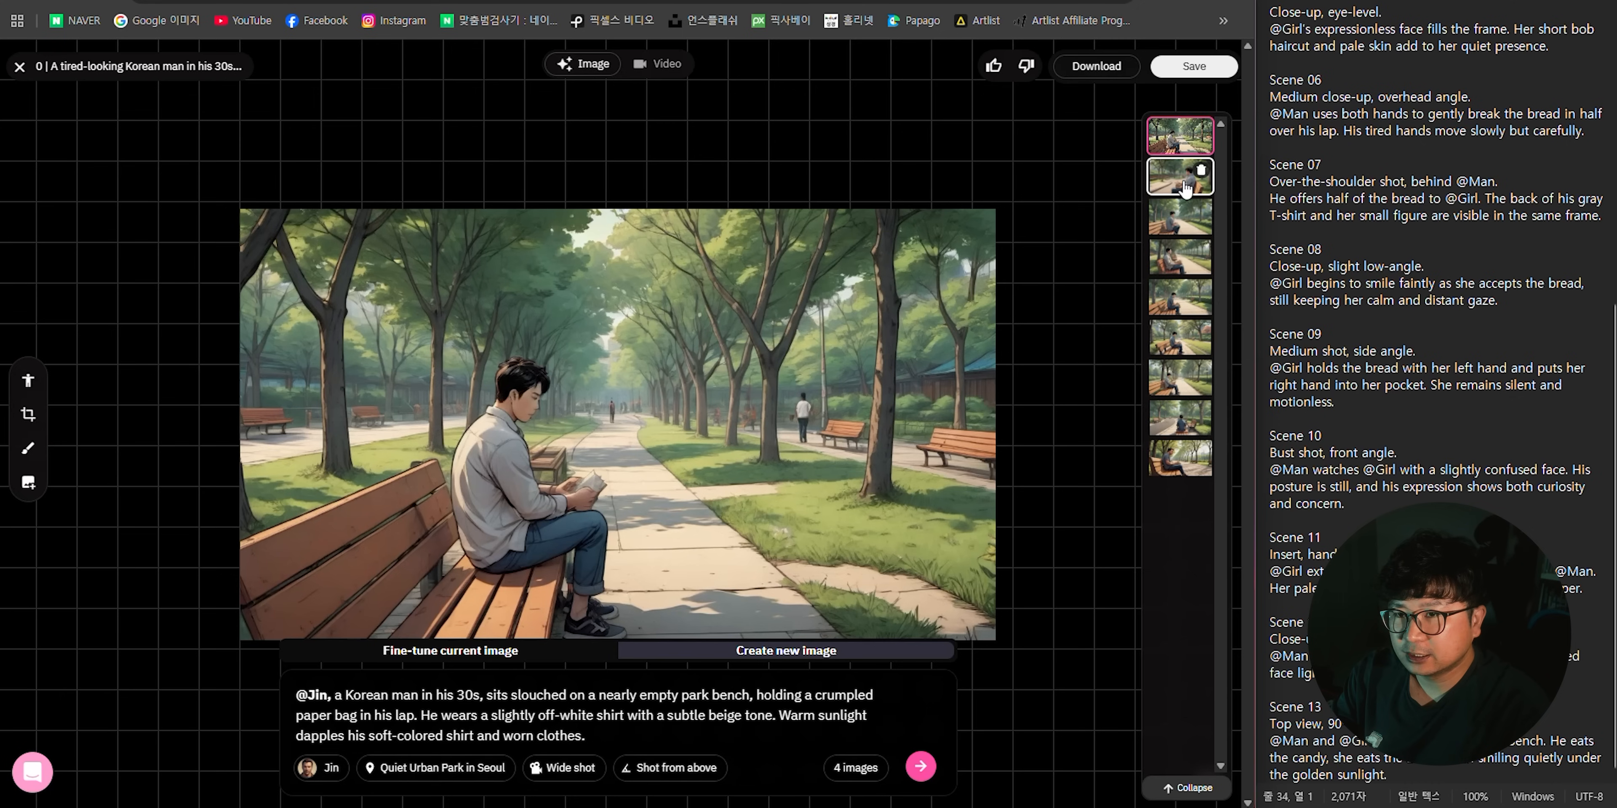
{"action": "left_click", "coordinate": [1179, 178]}
{"action": "left_click", "coordinate": [1179, 297]}
{"action": "left_click", "coordinate": [1165, 357]}
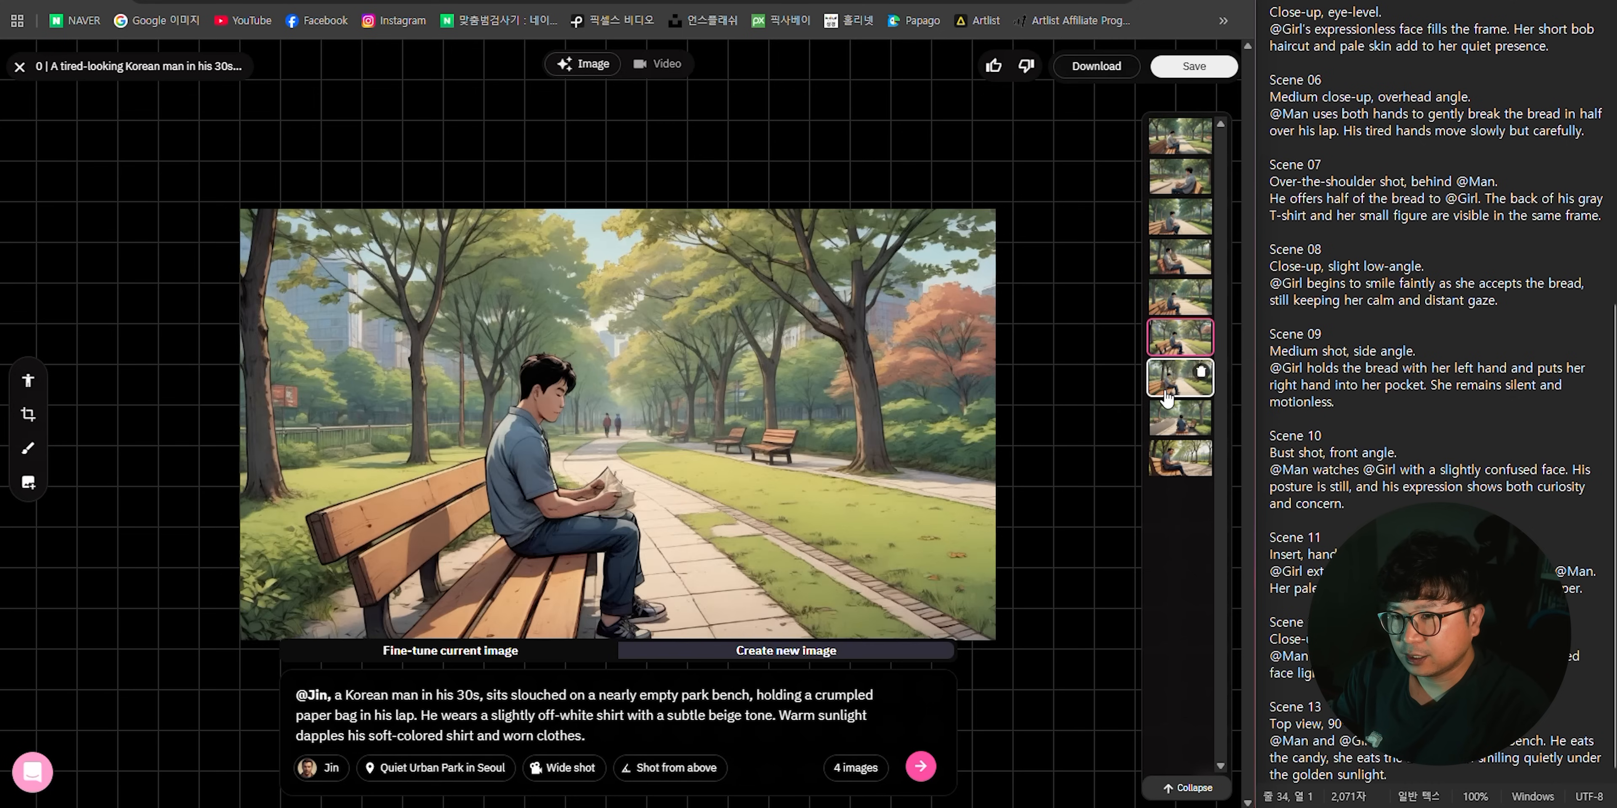
{"action": "left_click", "coordinate": [1166, 390]}
{"action": "left_click", "coordinate": [1168, 414]}
{"action": "left_click", "coordinate": [1168, 376]}
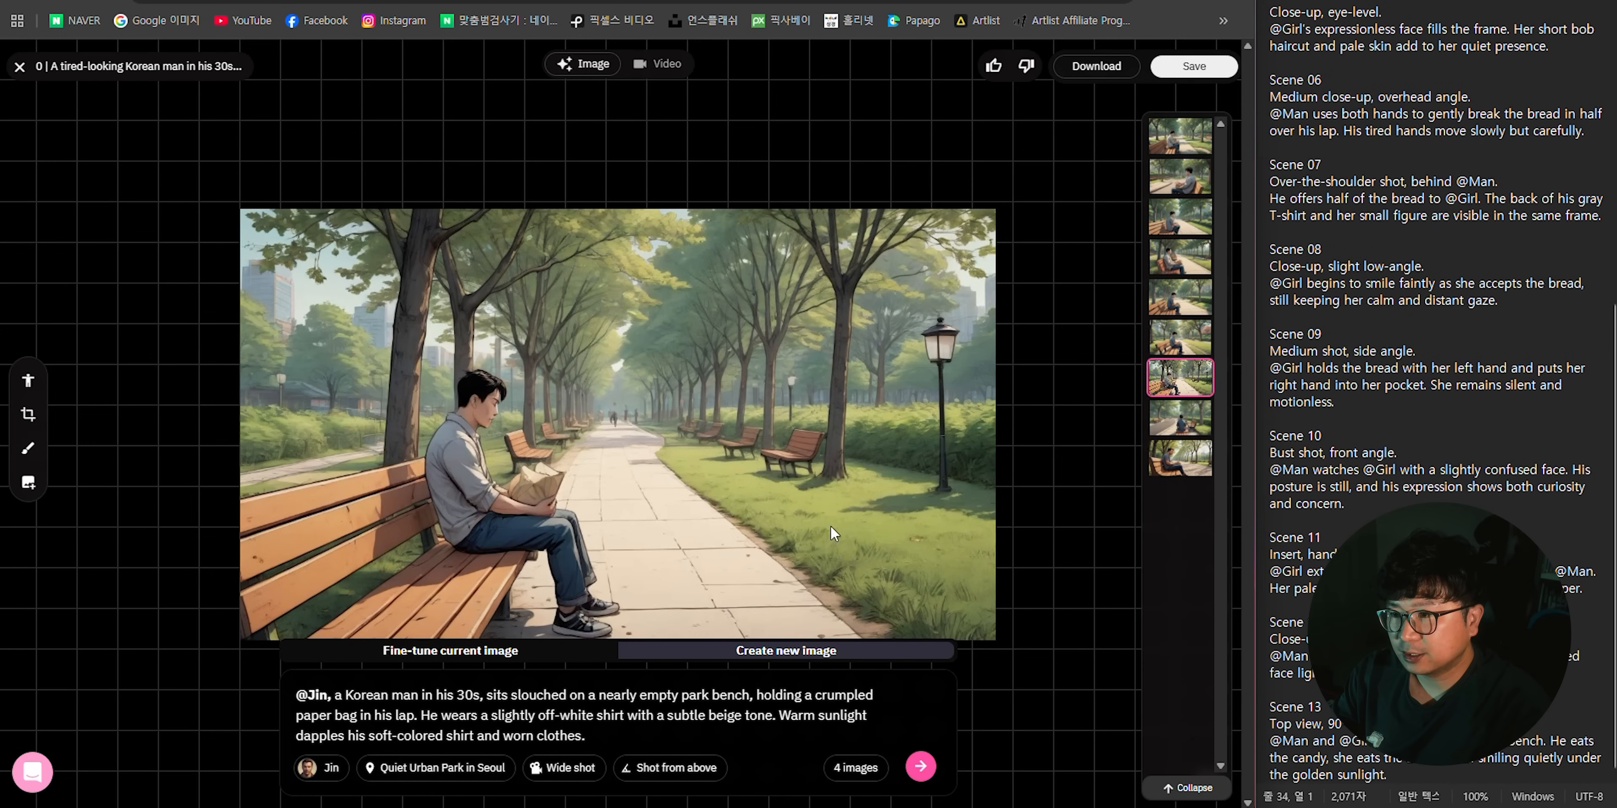
{"action": "left_click", "coordinate": [1194, 66]}
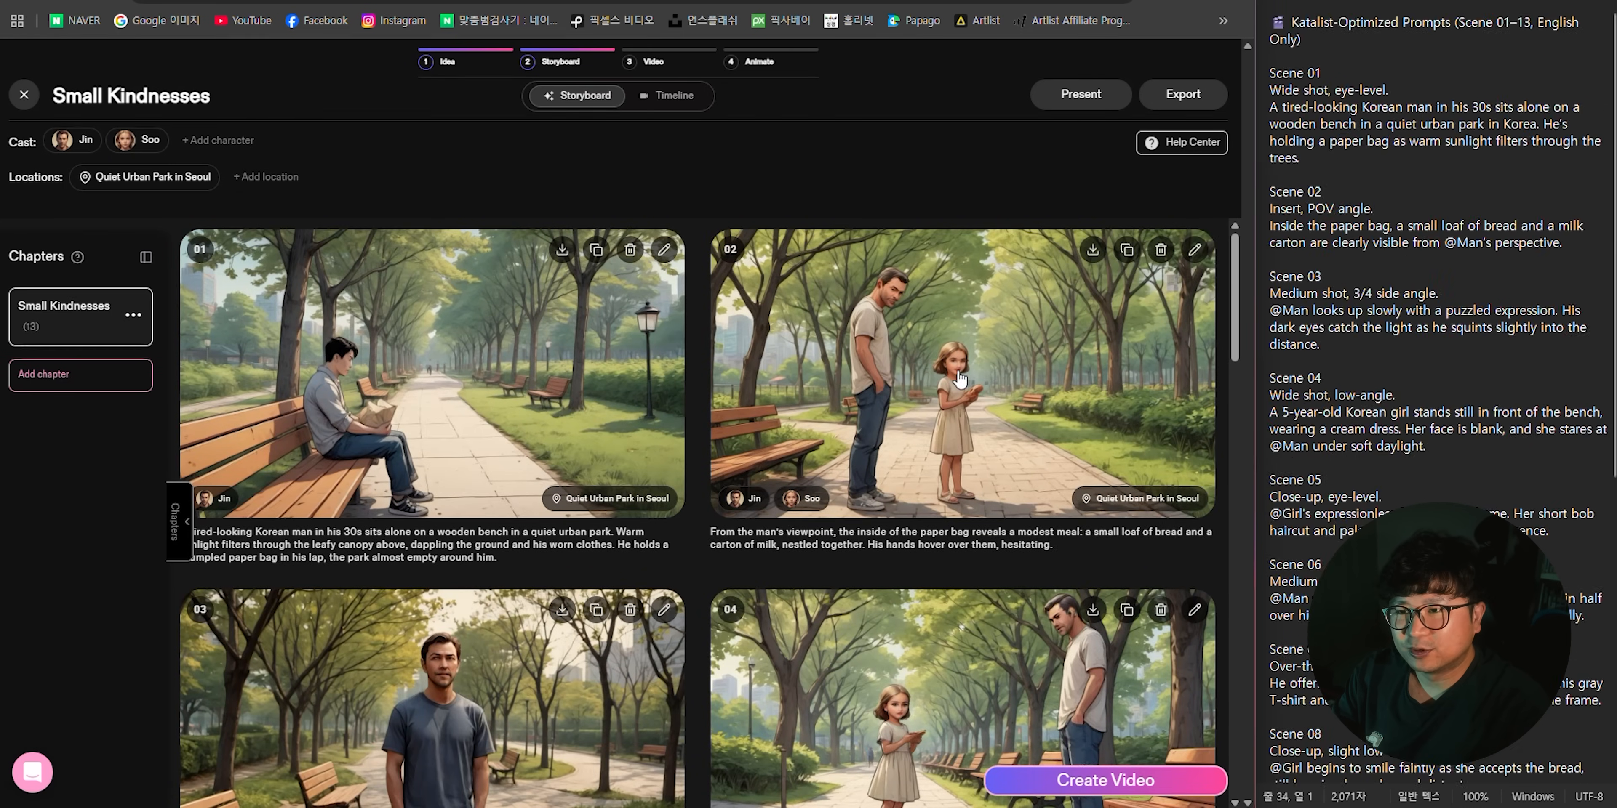
- Open the second scene's image, replace its prompt with the Scene 02 script text, and generate 4 images as a close, eye level shot
{"action": "left_click", "coordinate": [972, 346]}
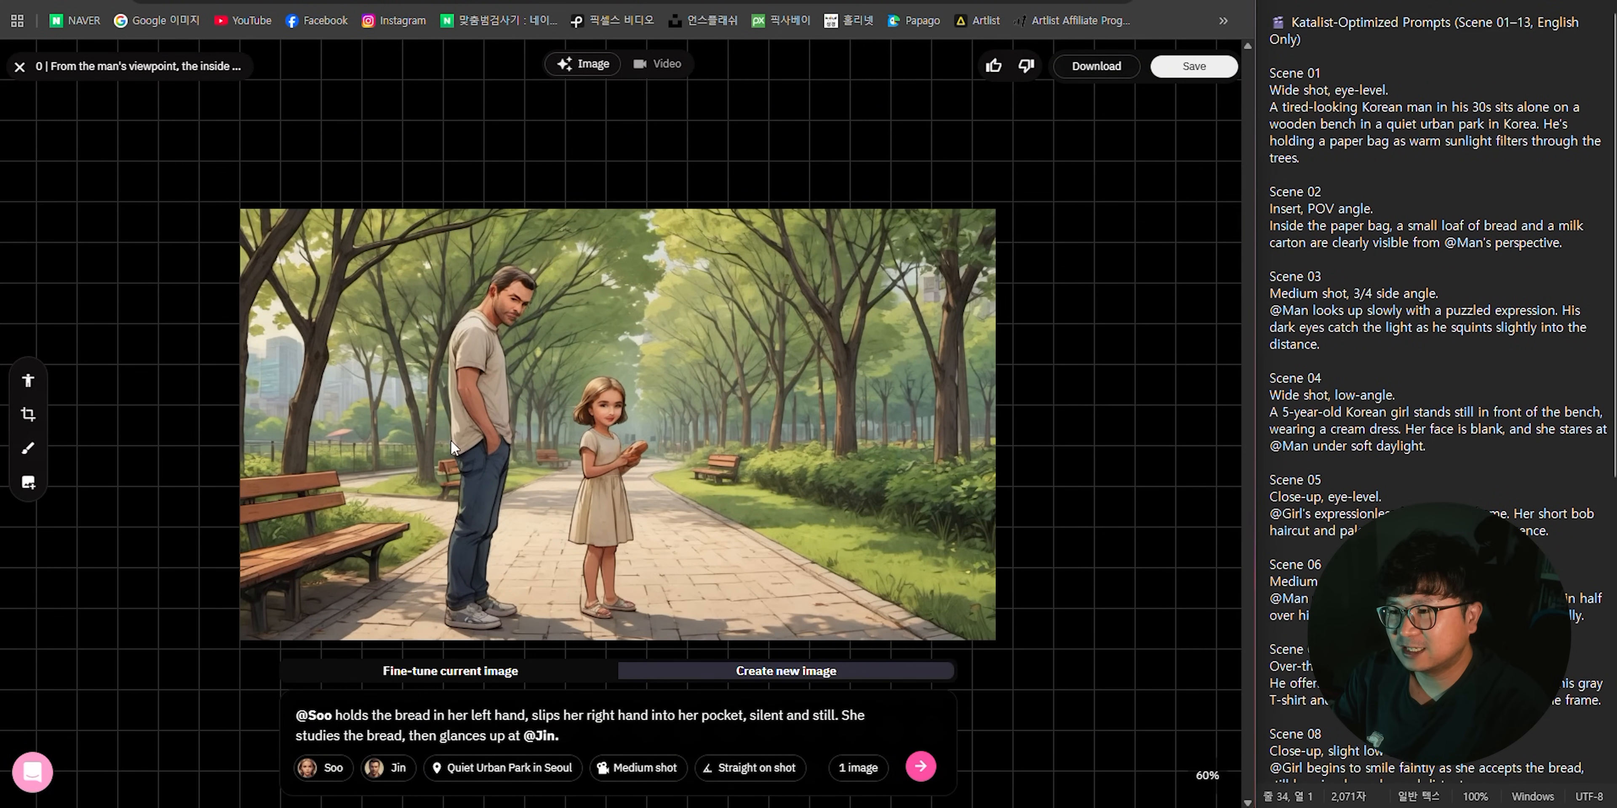
{"action": "triple_click", "coordinate": [596, 714]}
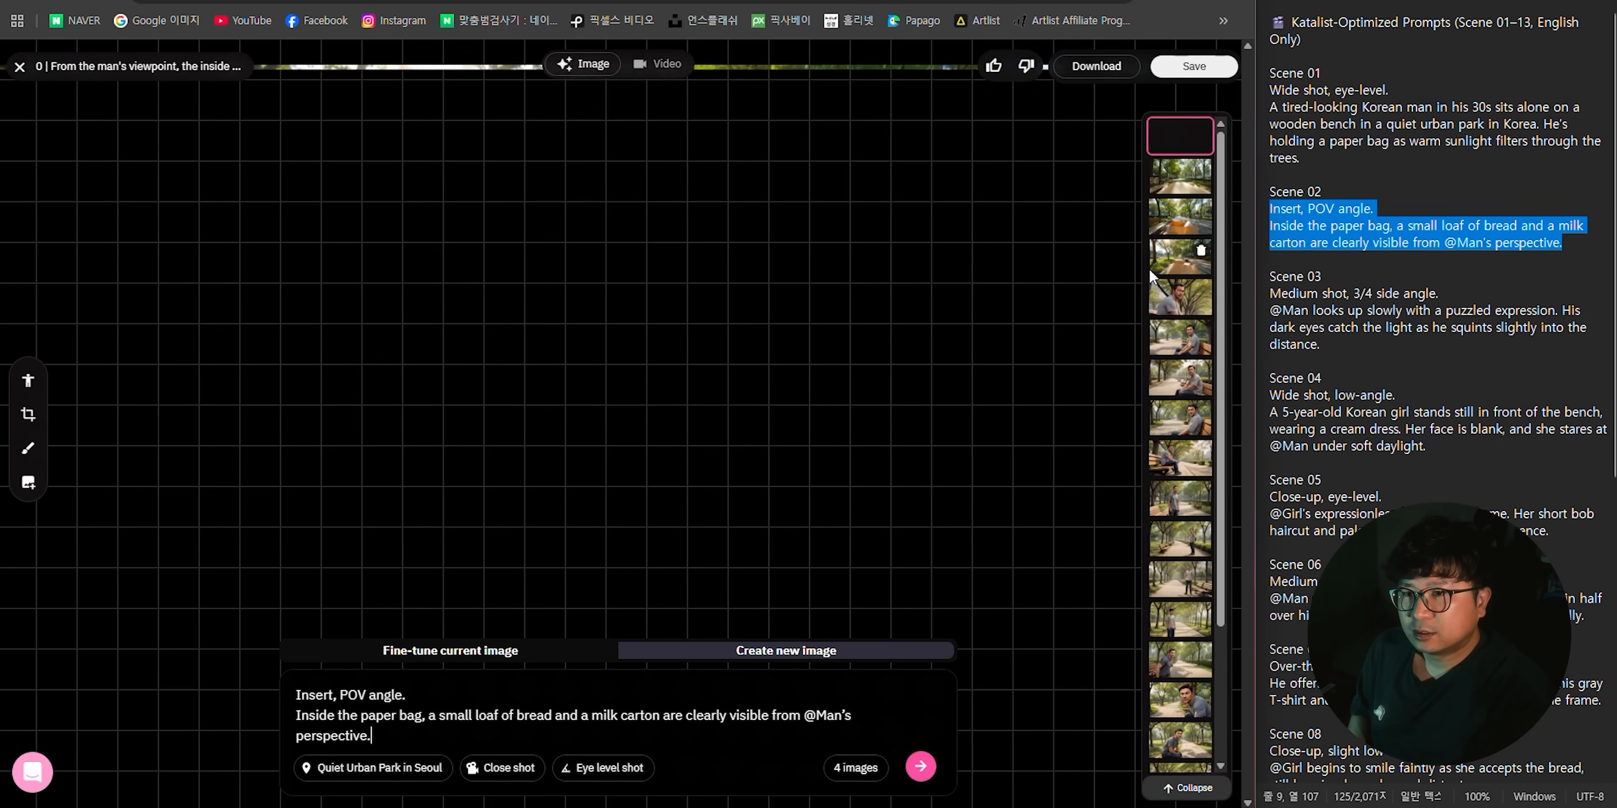
{"action": "left_click", "coordinate": [1168, 268]}
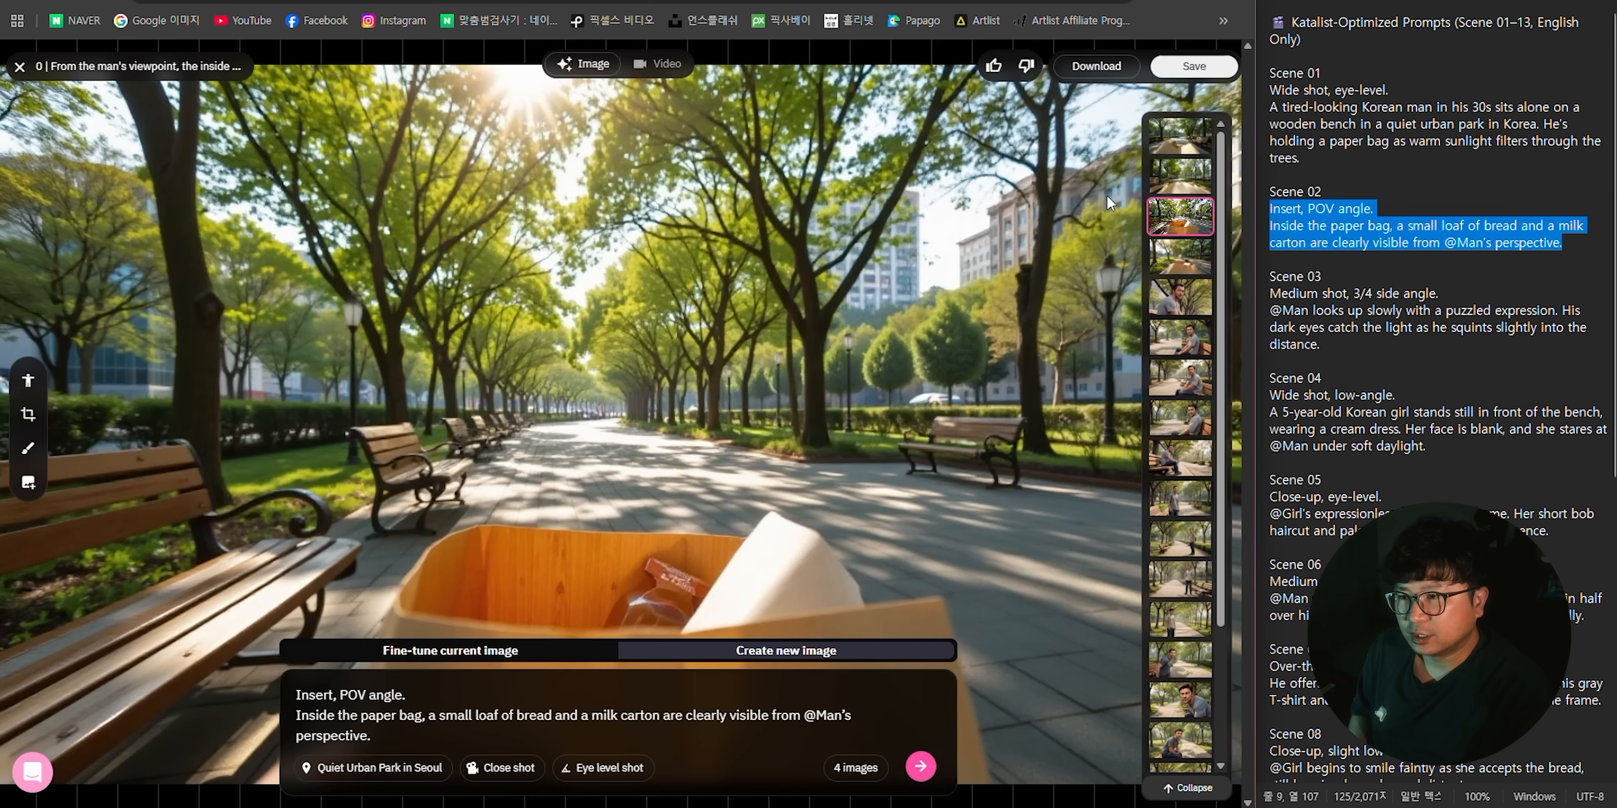
{"action": "left_click", "coordinate": [1167, 181]}
{"action": "left_click", "coordinate": [1176, 143]}
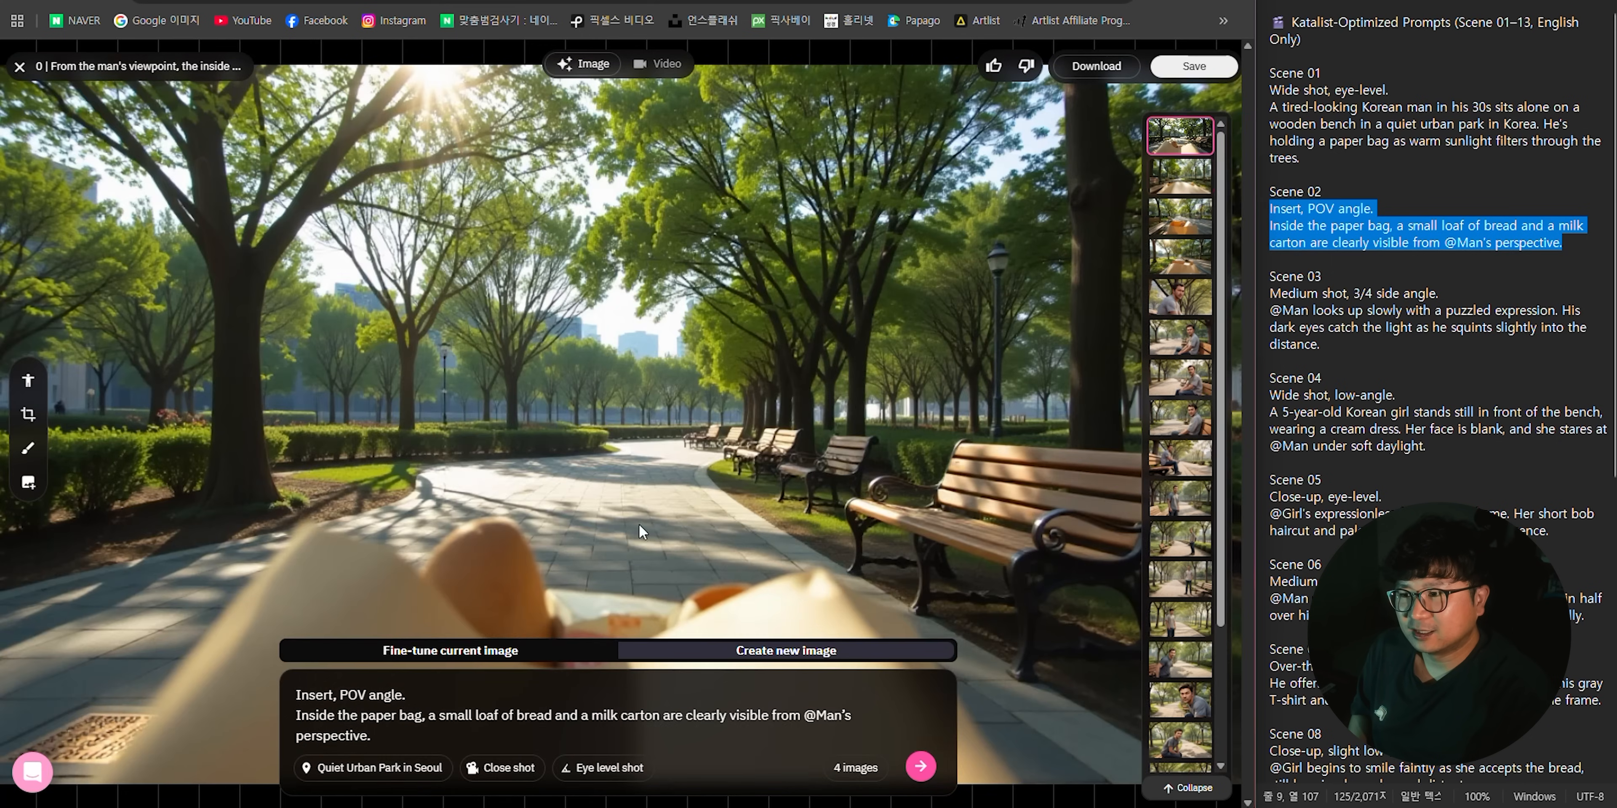
- Generate four more images for the second scene and select the one showing a white carton sticking out of the paper bag
{"action": "left_click", "coordinate": [920, 766]}
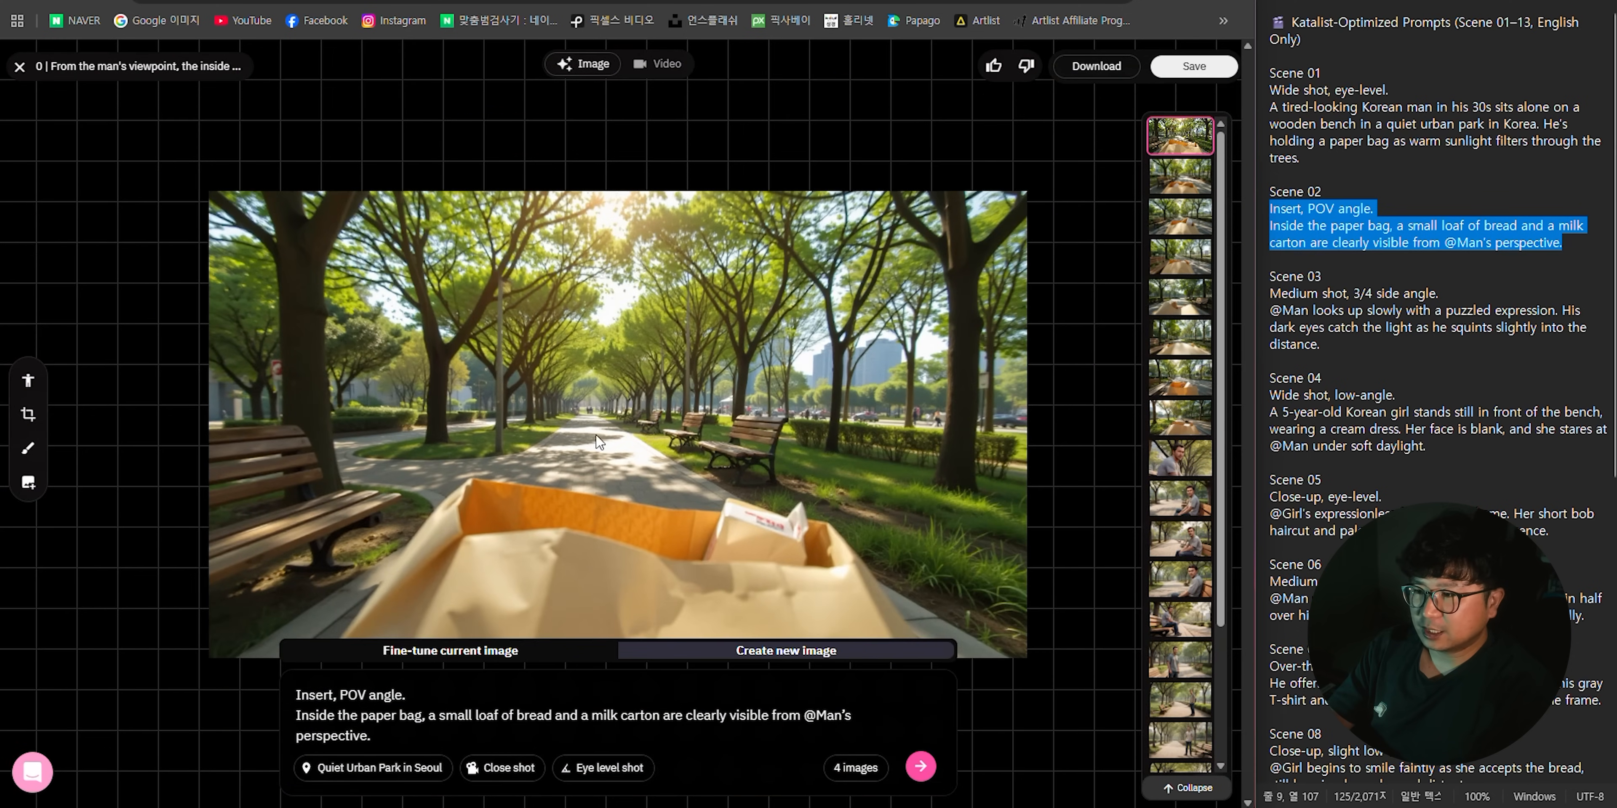
{"action": "left_click", "coordinate": [1169, 258]}
{"action": "left_click", "coordinate": [1172, 220]}
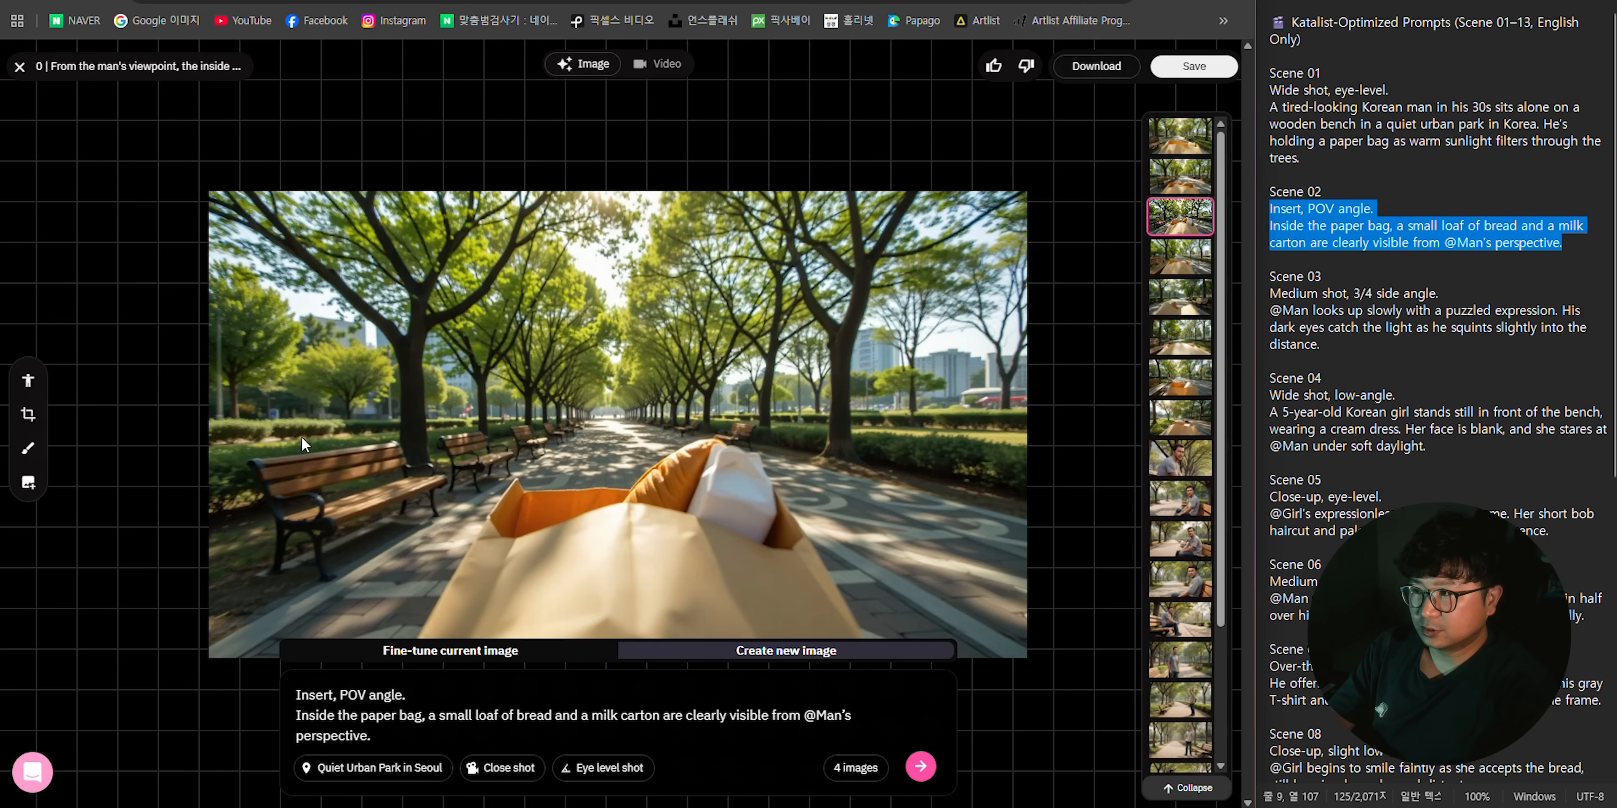
- Crop the selected image to a tight frame around the open paper bag and save it as the second scene's image
{"action": "left_click", "coordinate": [28, 422]}
{"action": "left_click_drag", "start_coordinate": [285, 233], "coordinate": [507, 362]}
{"action": "mouse_move", "coordinate": [814, 503]}
{"action": "left_mouse_down"}
{"action": "mouse_move", "coordinate": [774, 519]}
{"action": "mouse_move", "coordinate": [812, 536]}
{"action": "mouse_move", "coordinate": [820, 522]}
{"action": "left_mouse_up"}
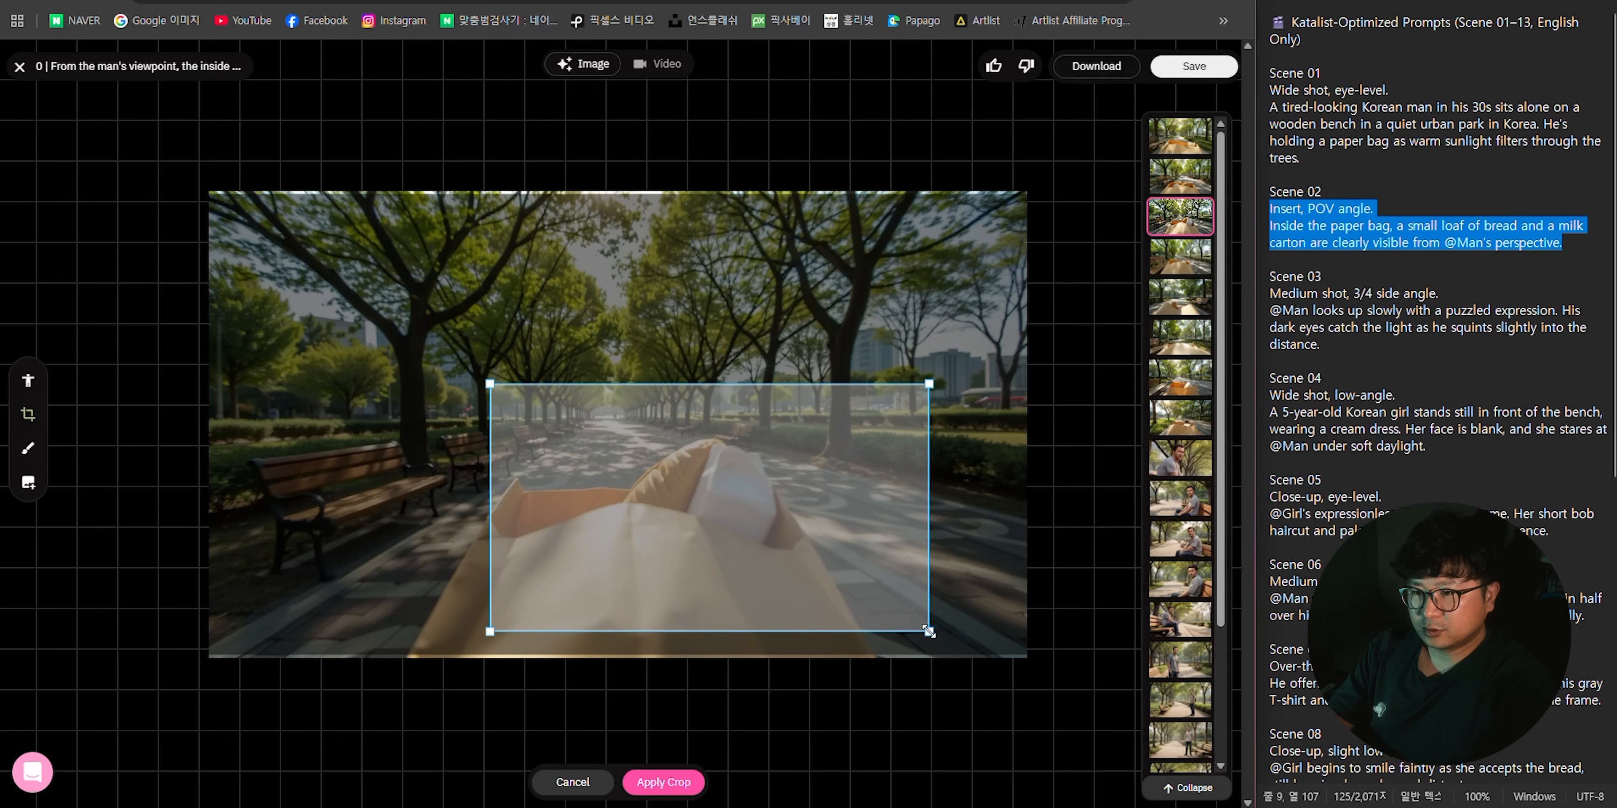
{"action": "left_click_drag", "start_coordinate": [929, 631], "coordinate": [904, 620]}
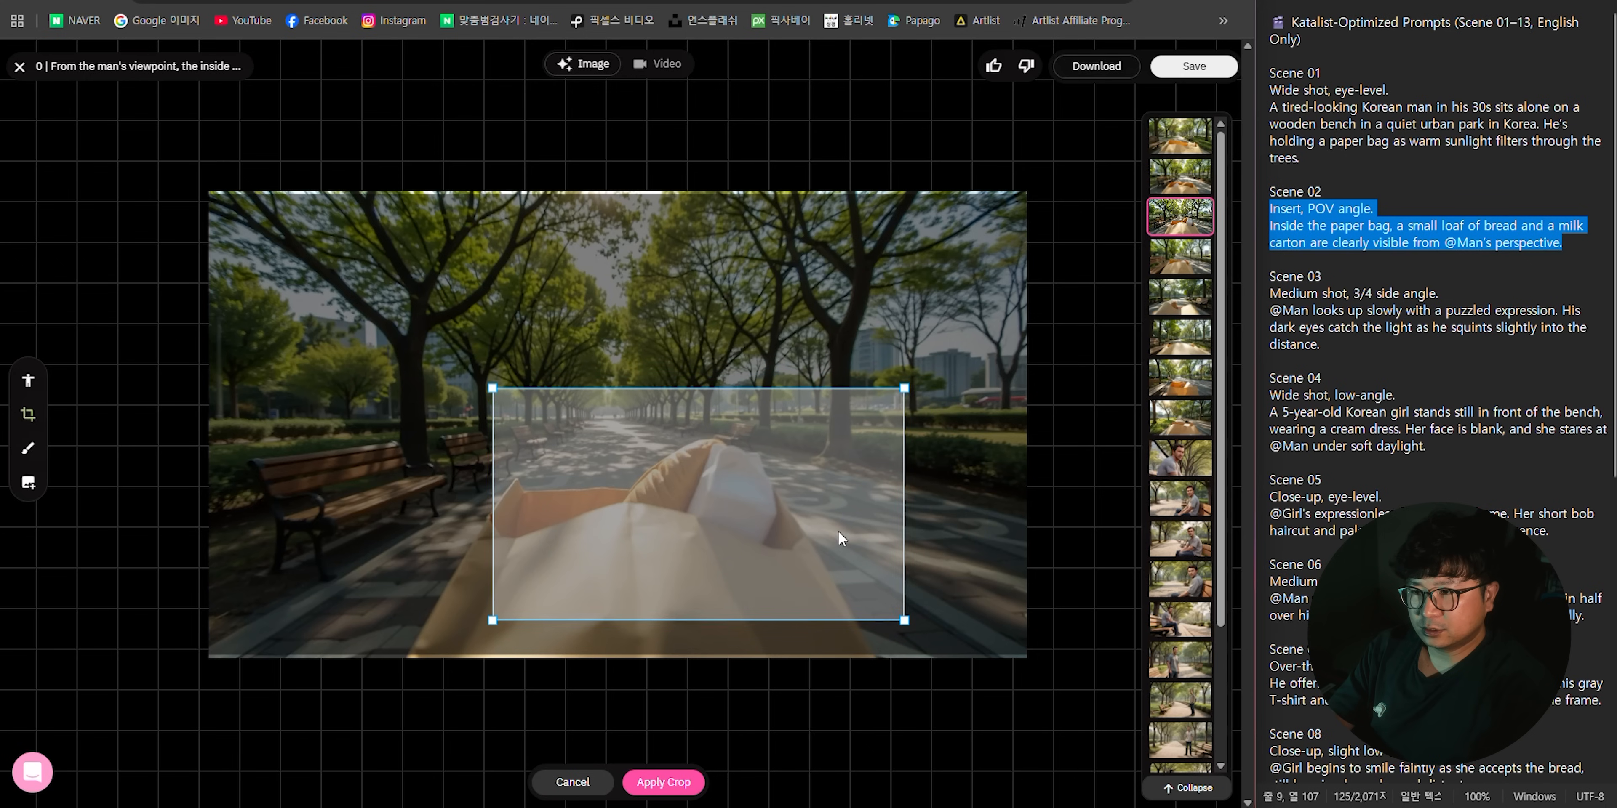
{"action": "left_click", "coordinate": [663, 782]}
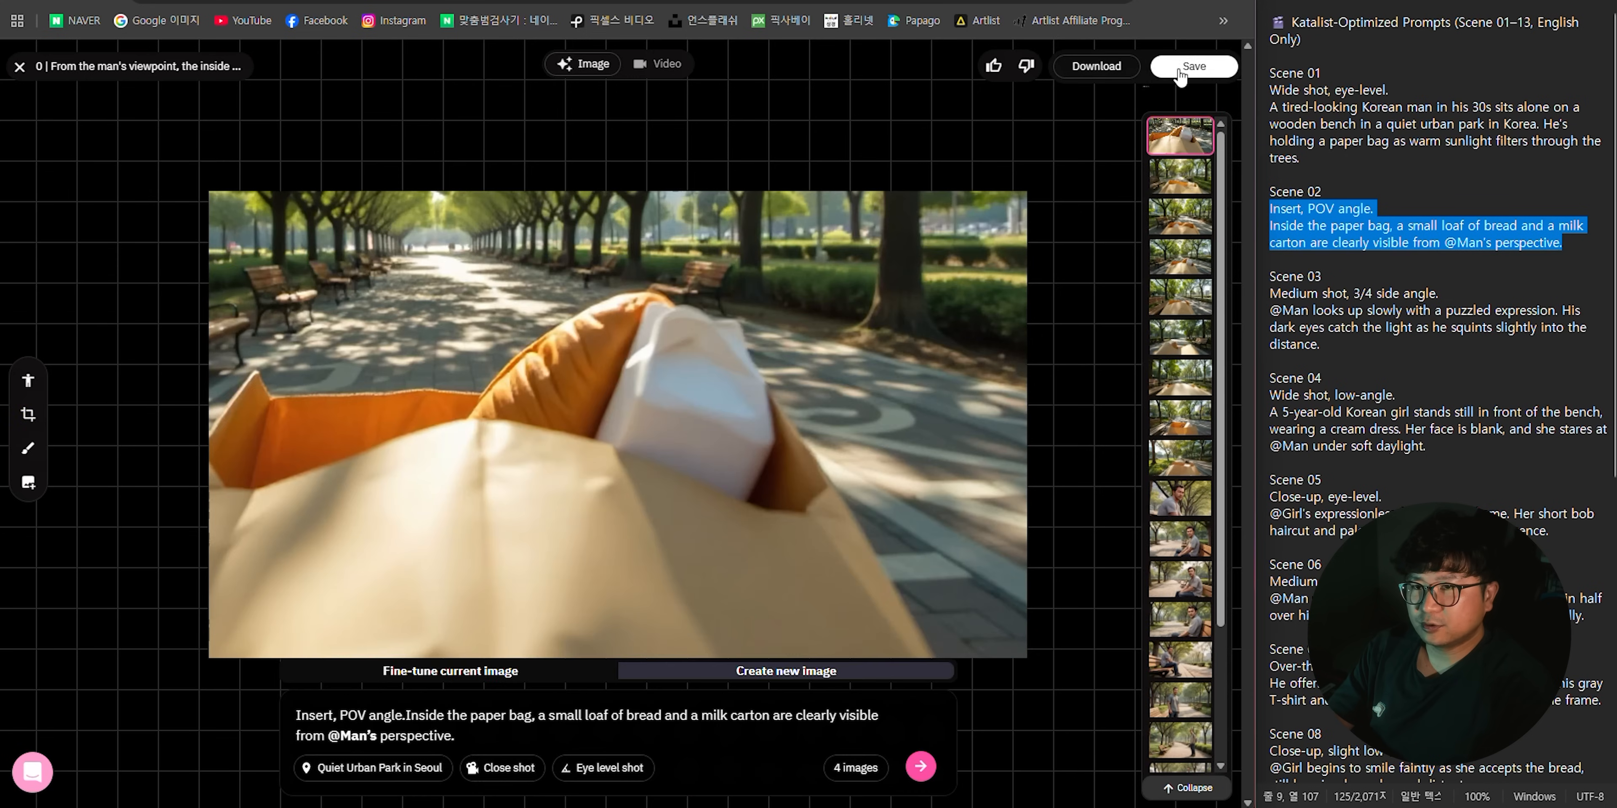
{"action": "left_click", "coordinate": [1193, 66]}
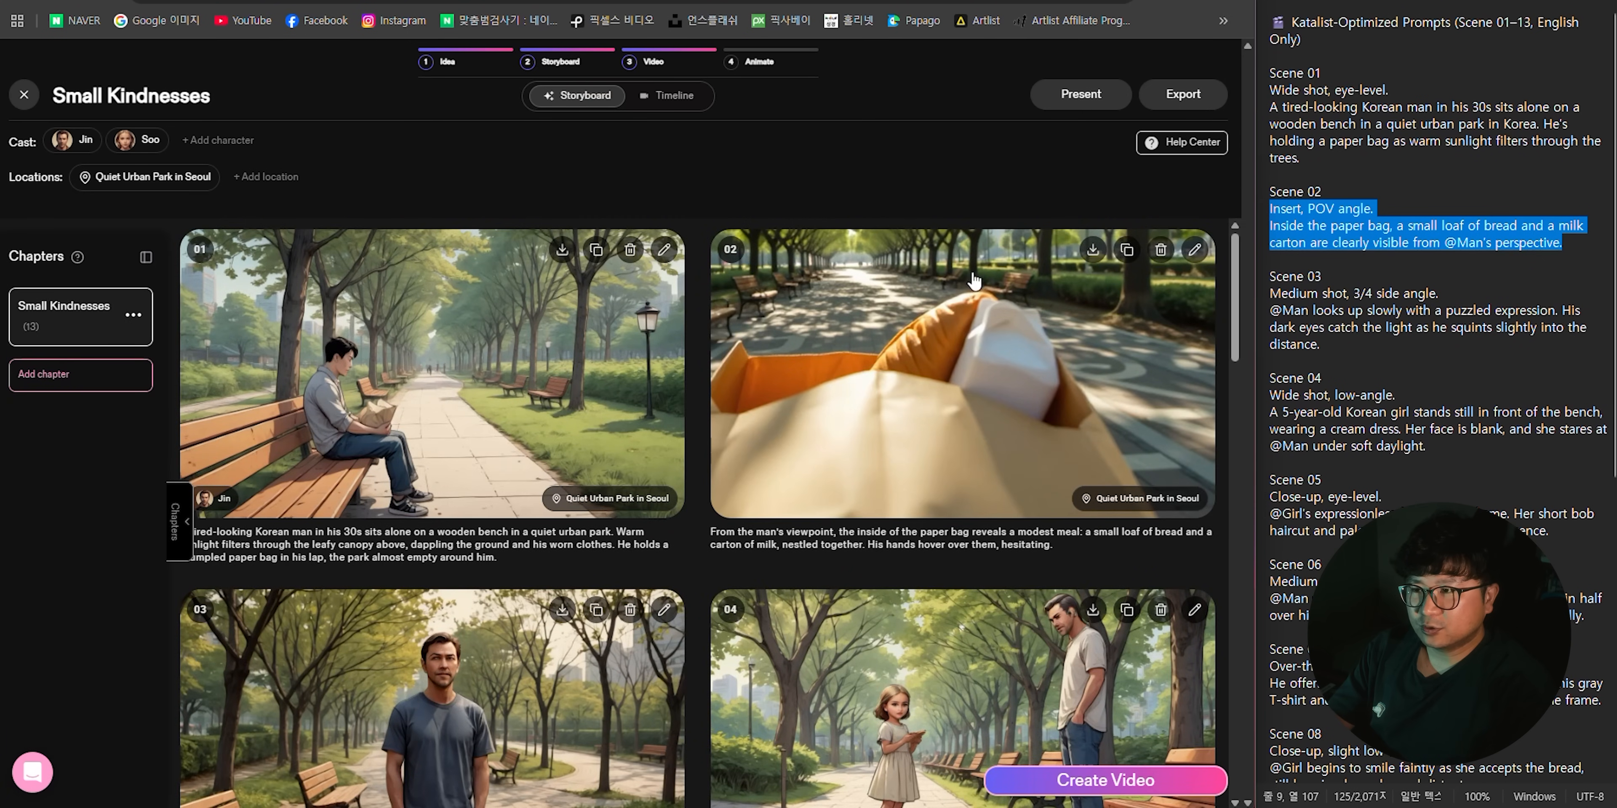
- Review the storyboard's scene images against the script, focusing on scenes 05 to 08
{"action": "scroll", "coordinate": [923, 283], "scroll_direction": "down", "scroll_amount": 5}
{"action": "scroll", "coordinate": [985, 313], "scroll_direction": "up", "scroll_amount": 5}
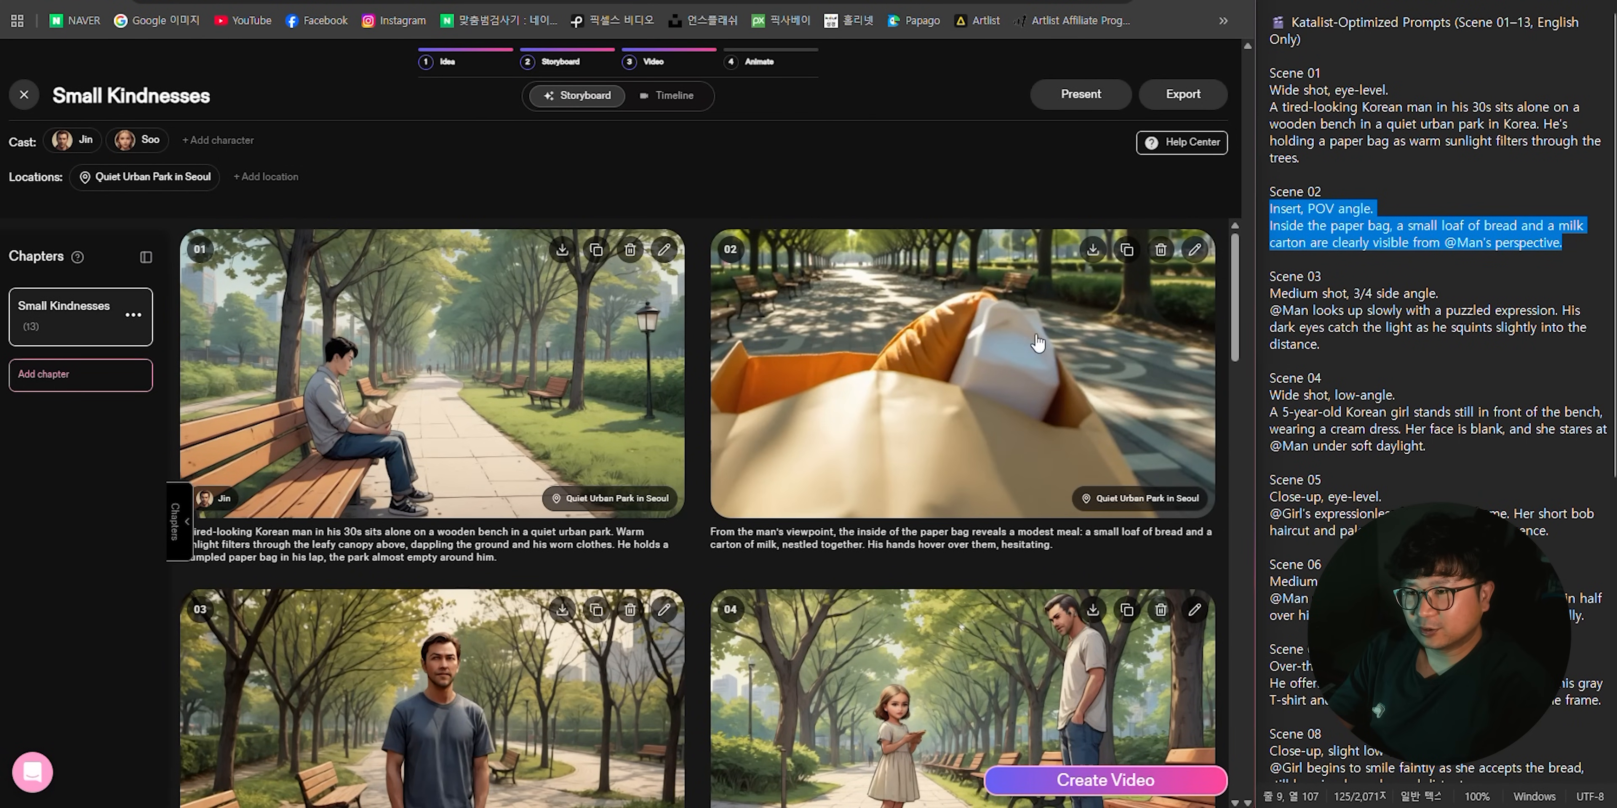
{"action": "scroll", "coordinate": [697, 357], "scroll_direction": "down", "scroll_amount": 3}
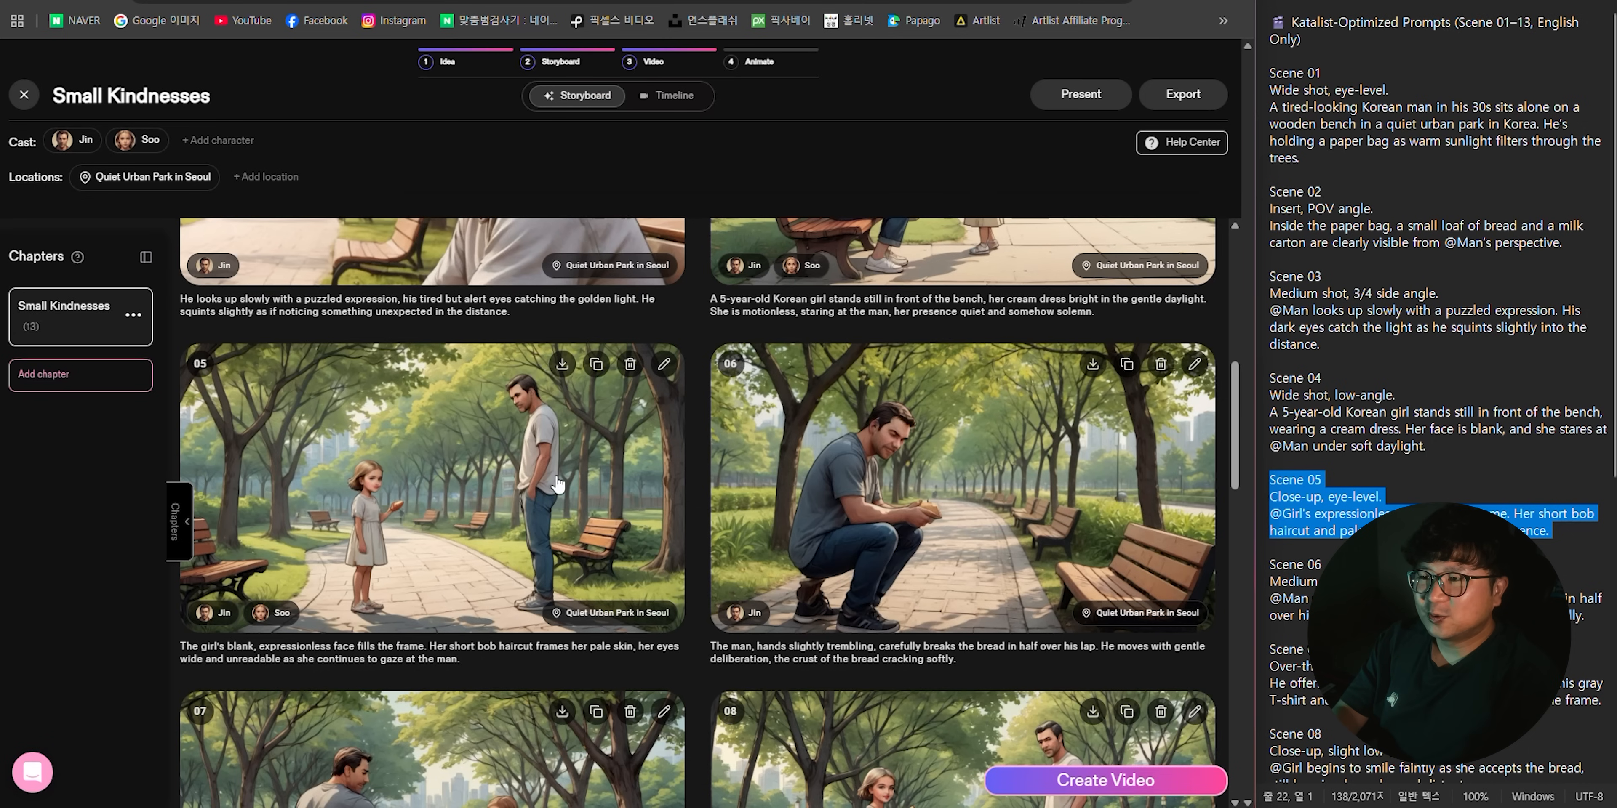
{"action": "scroll", "coordinate": [519, 358], "scroll_direction": "up", "scroll_amount": 2}
{"action": "scroll", "coordinate": [519, 358], "scroll_direction": "up", "scroll_amount": 1}
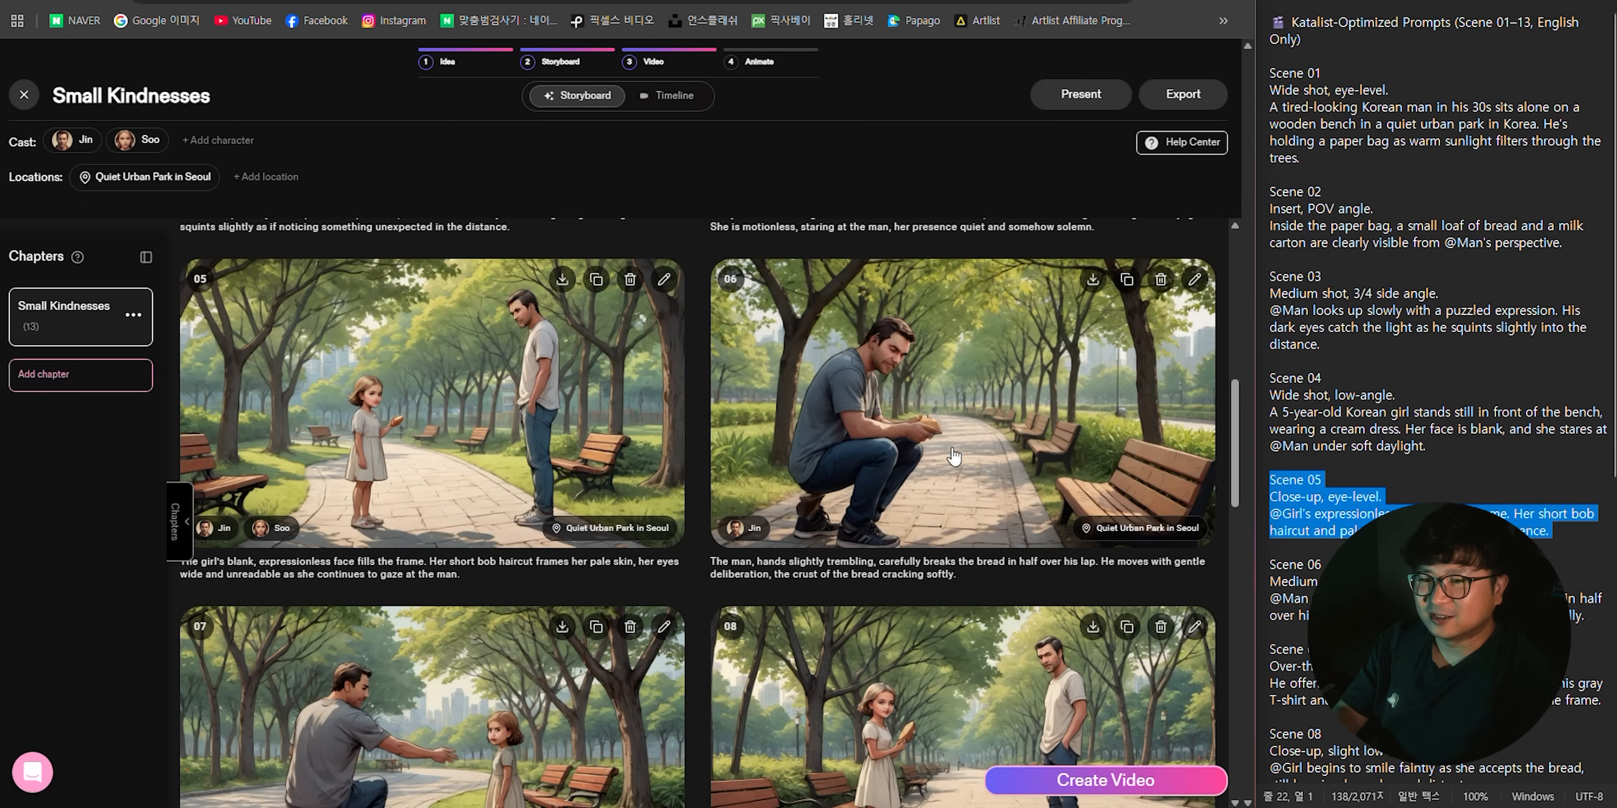
{"action": "scroll", "coordinate": [326, 465], "scroll_direction": "up", "scroll_amount": 3}
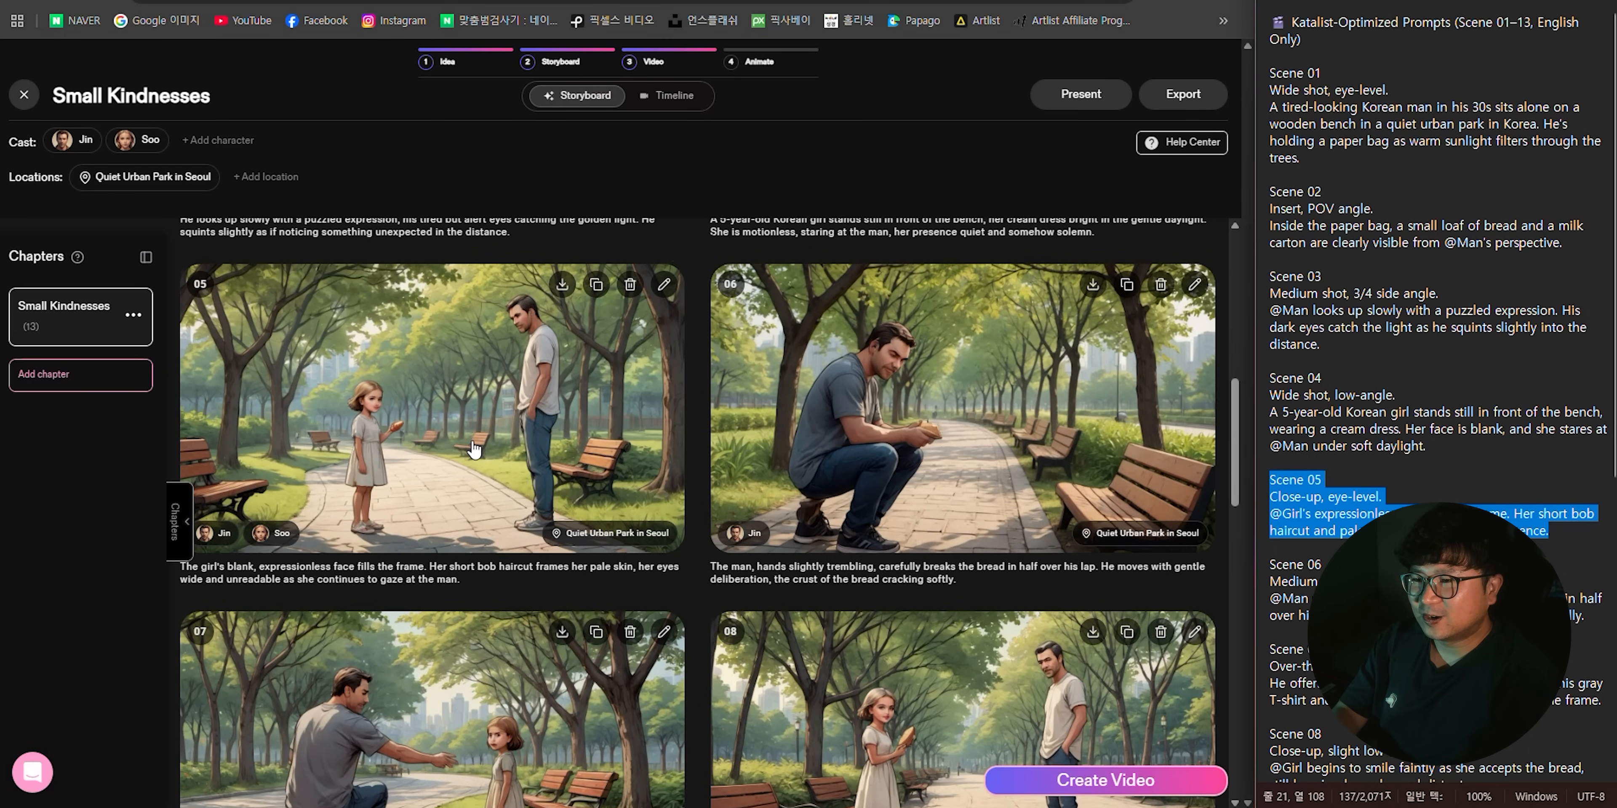
{"action": "scroll", "coordinate": [415, 539], "scroll_direction": "down", "scroll_amount": 2}
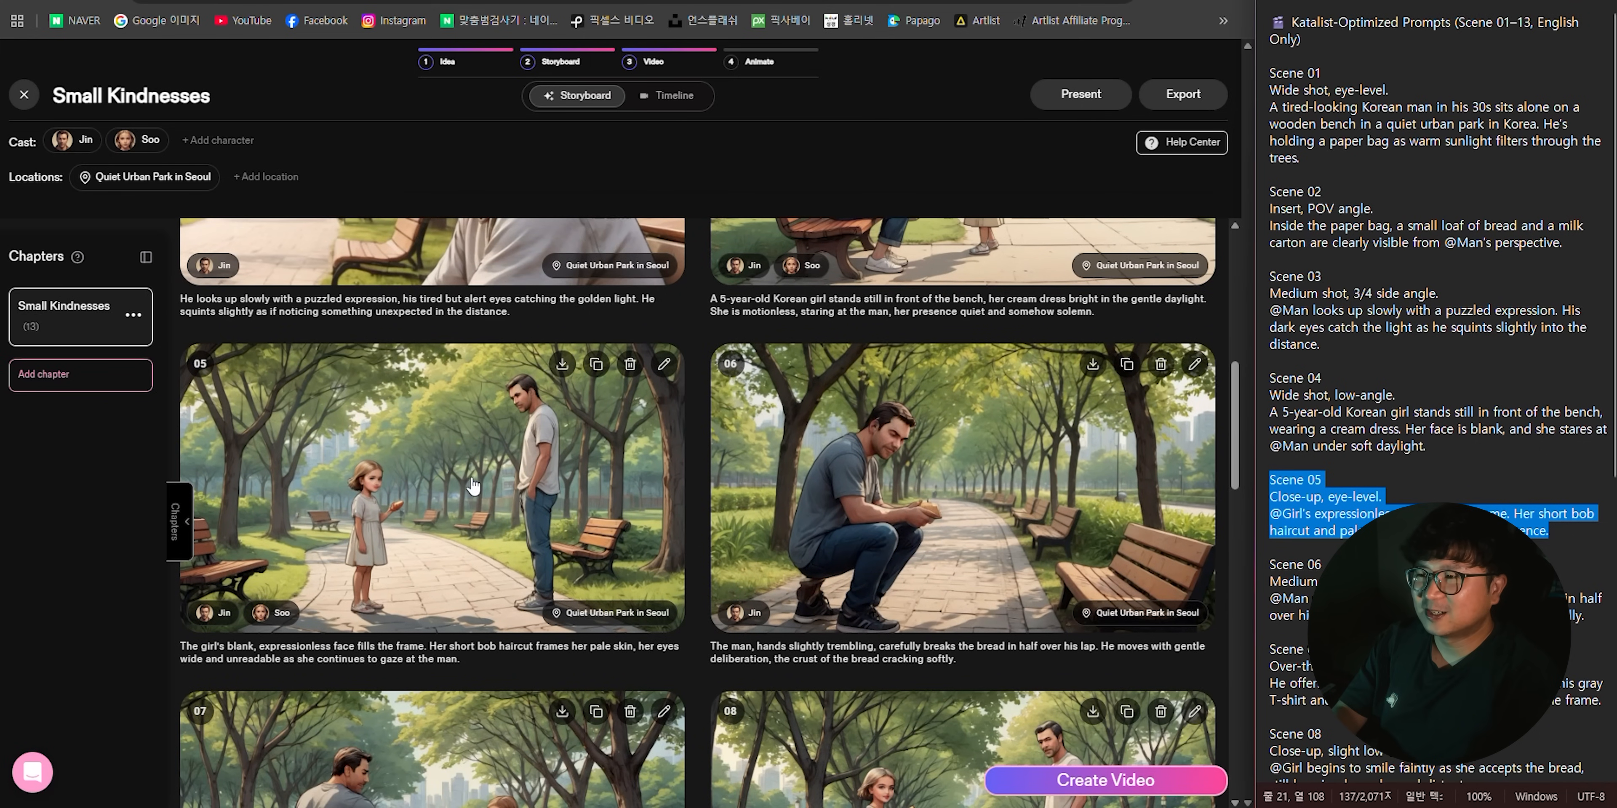
{"action": "scroll", "coordinate": [459, 427], "scroll_direction": "down", "scroll_amount": 1}
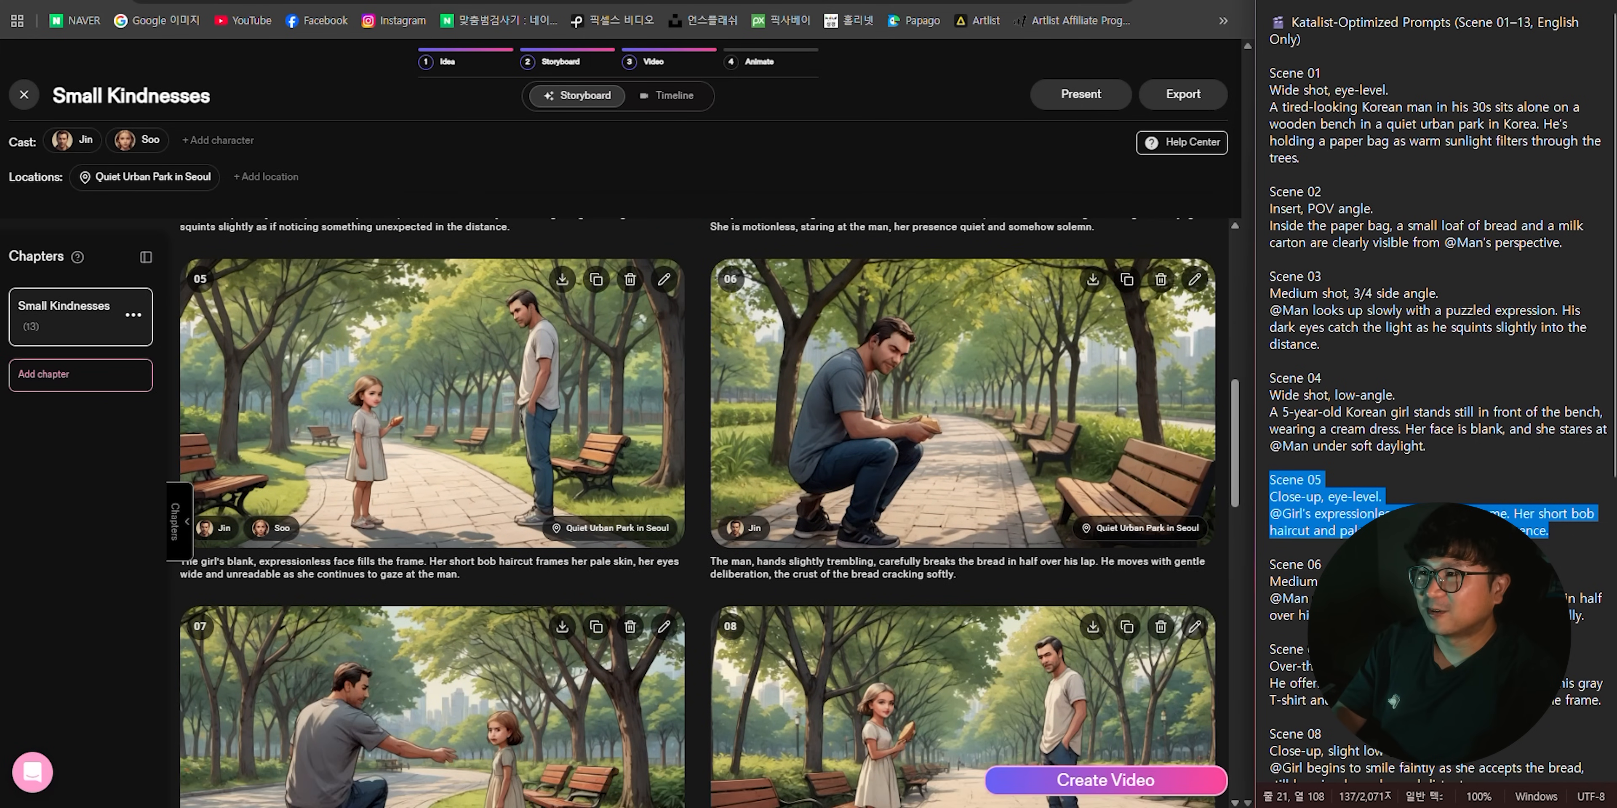
- Paste the Scene 05 text into a new ChatGPT message and add "이 장면을 어린 여자 아이의 인서트컷으로 얼굴 클로즈업이면 좋겠어." below it
{"action": "left_click", "coordinate": [651, 726]}
{"action": "type", "text": "Scene 05 Close-up, eye-level. @Girl's expressionless face fills the frame. Her short bob haircut and pale skin add to her quiet presence."}
{"action": "key", "text": "shift+Return"}
{"action": "key", "text": "shift+Return"}
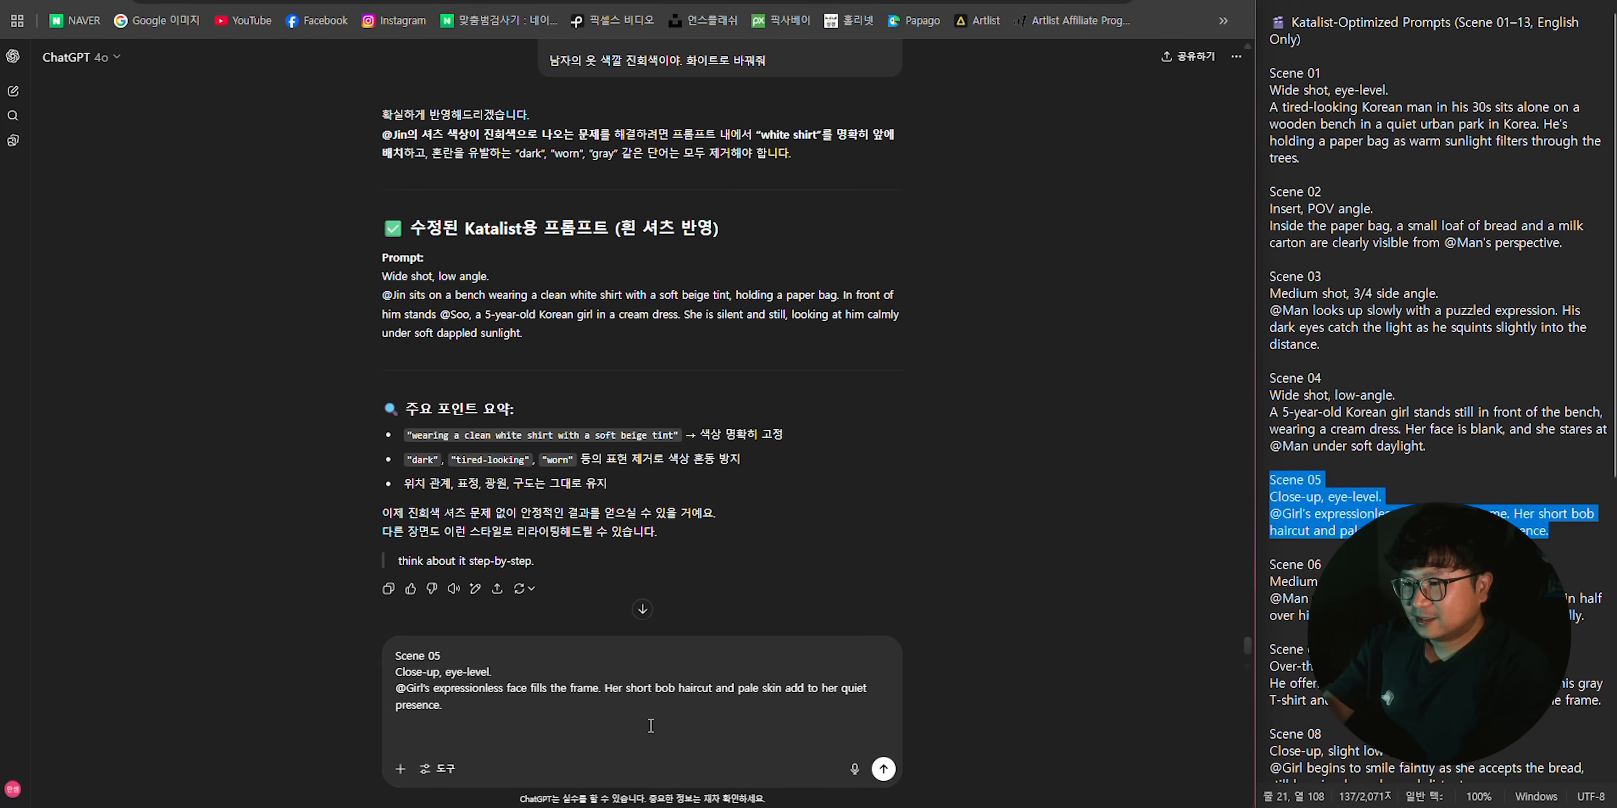
{"action": "type", "text": "이"}
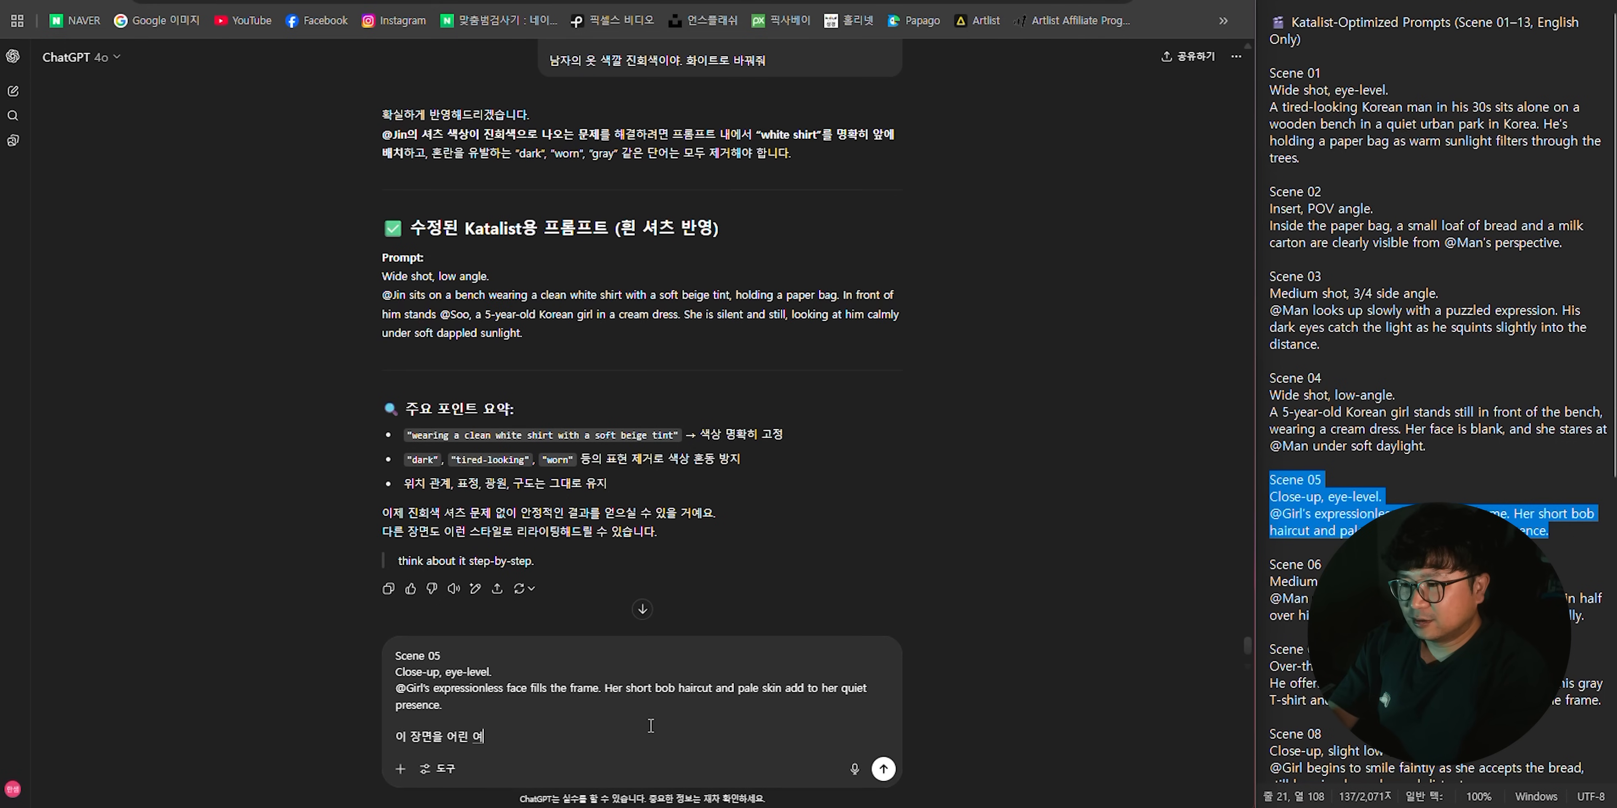
{"action": "type", "text": "인서"}
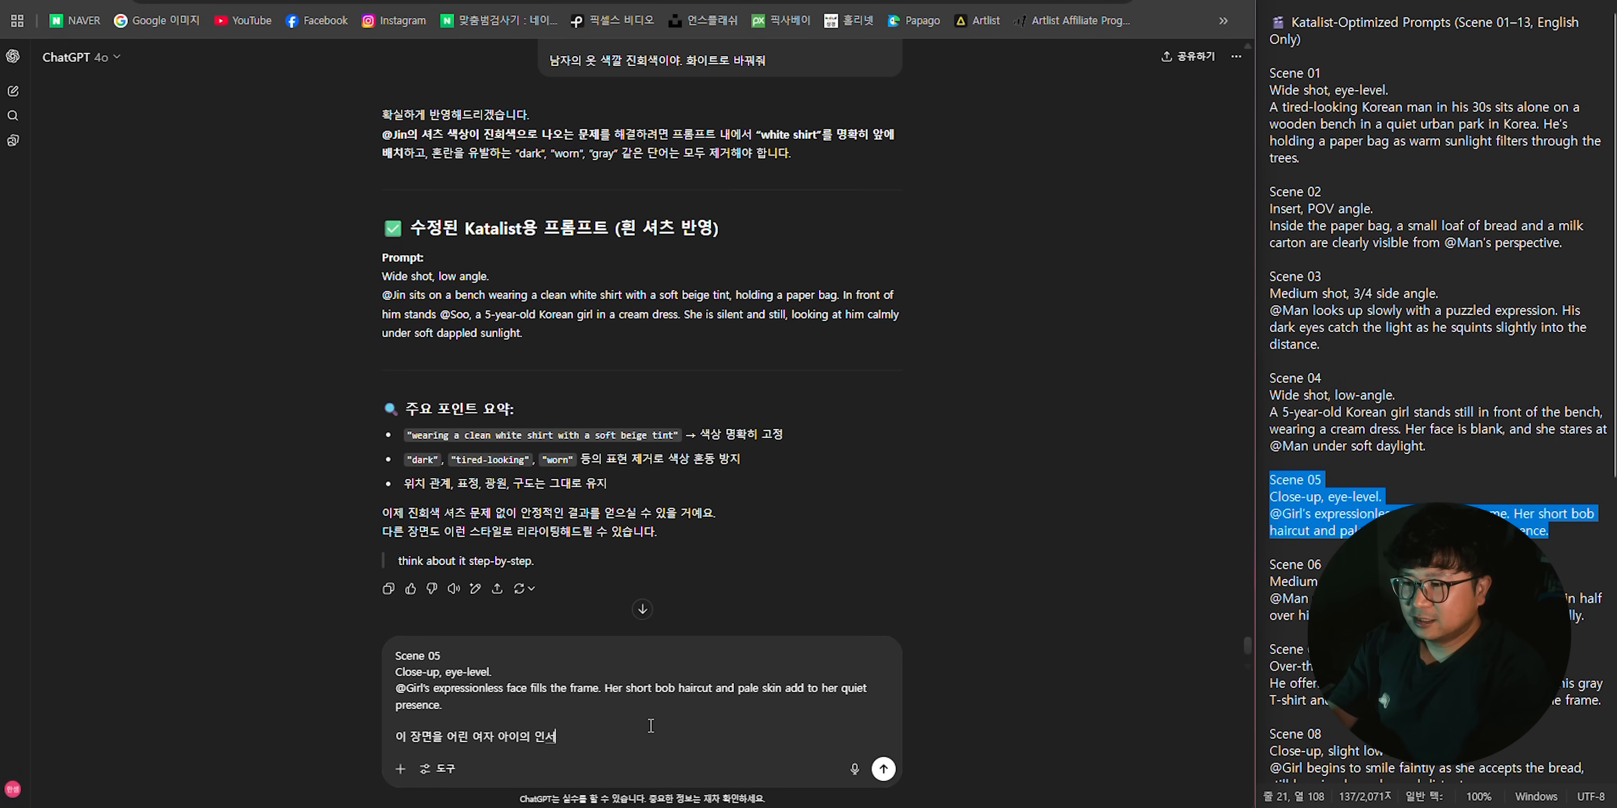
{"action": "type", "text": "트컷으로 얼굴 ㅋ"}
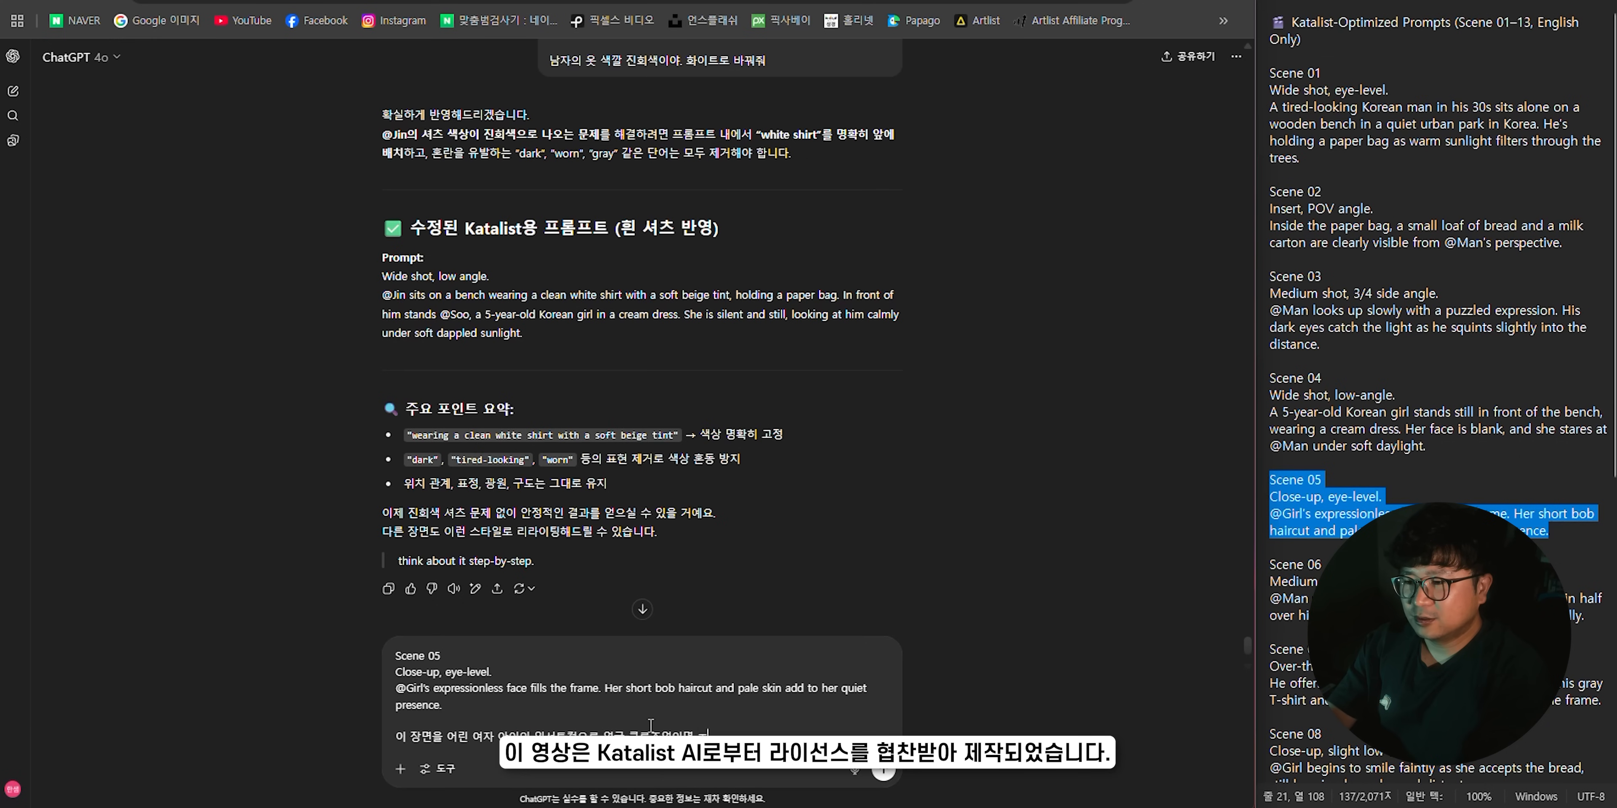
{"action": "type", "text": "로즈업이면 좋겠어."}
- Add "아이의 표정은 미소를 머금고 있으면 좋겠어." and "Katalist용 프롬프트 작성해줘" to the message, and send it
{"action": "key", "text": "shift+Return"}
{"action": "type", "text": "아영의 표정은 미소르"}
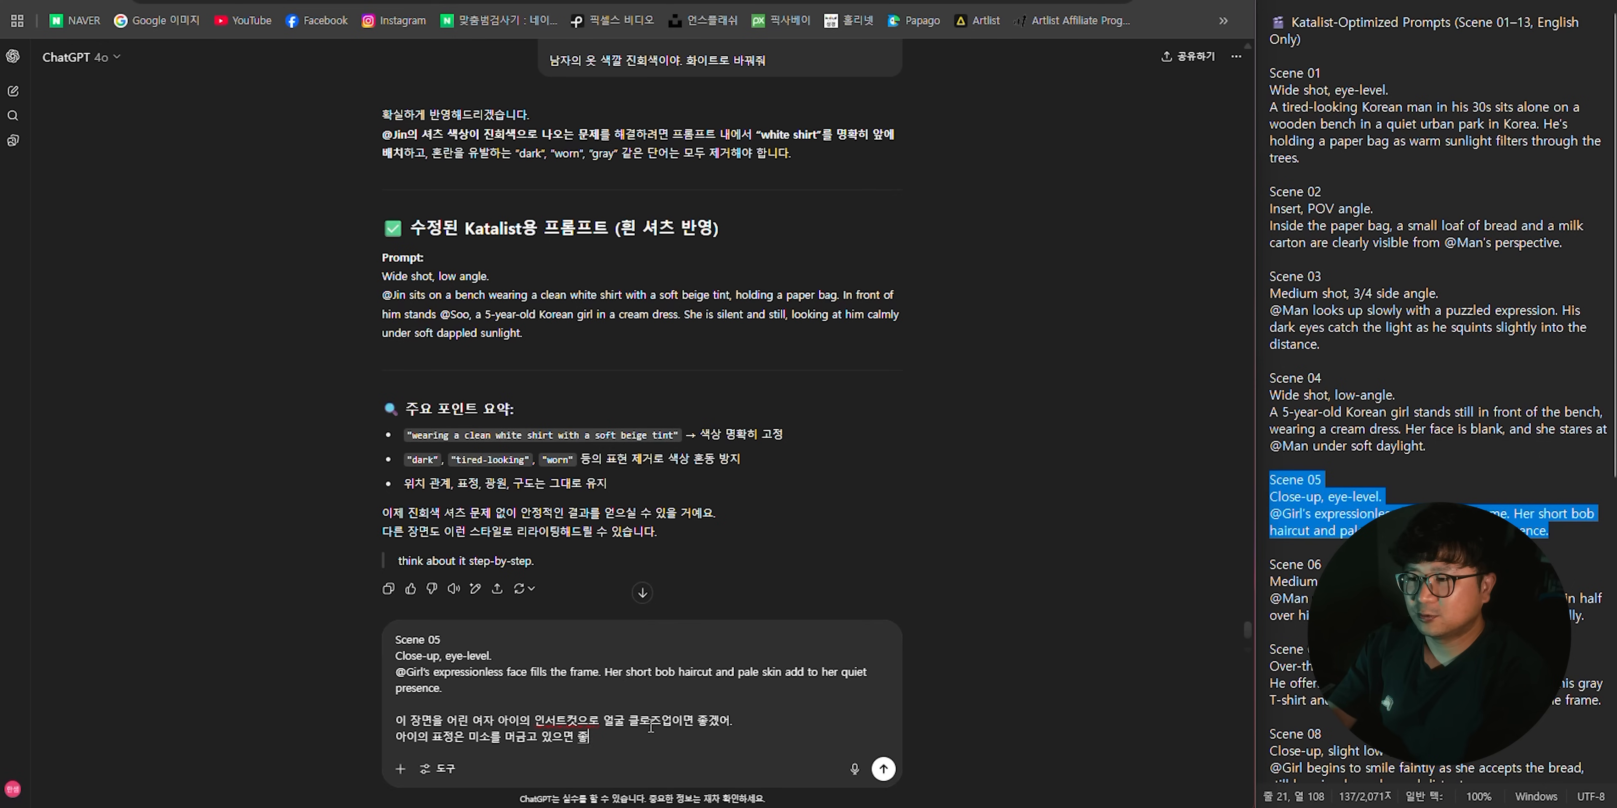
{"action": "type", "text": " 머금고 있으면 좋겠어."}
{"action": "key", "text": "shift+Return"}
{"action": "key", "text": "shift+Return"}
{"action": "type", "text": "Katalist용"}
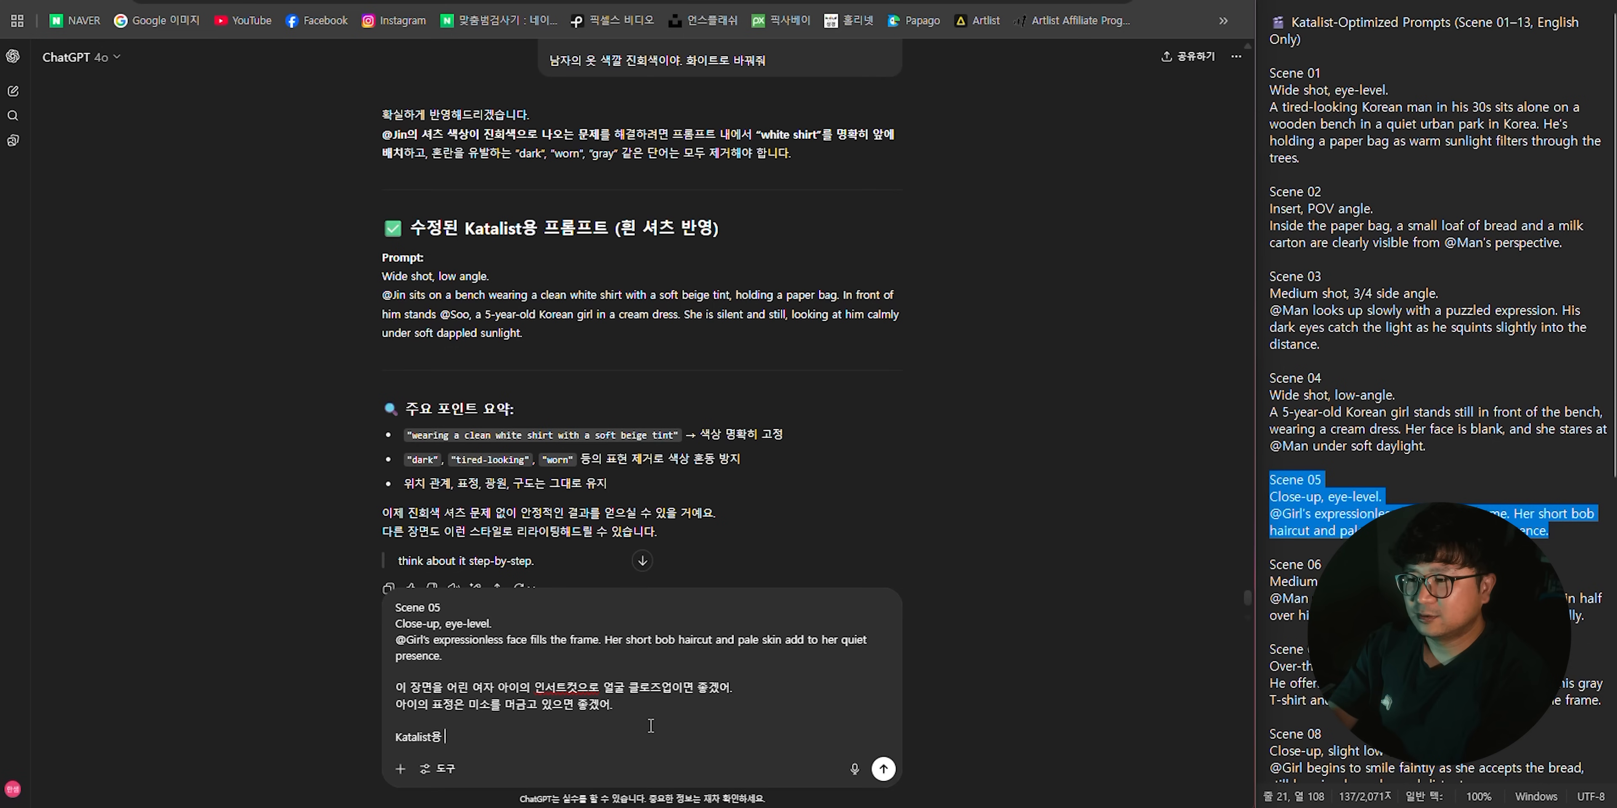
{"action": "type", "text": " 프롬프트 작성해줘"}
{"action": "key", "text": "Return"}
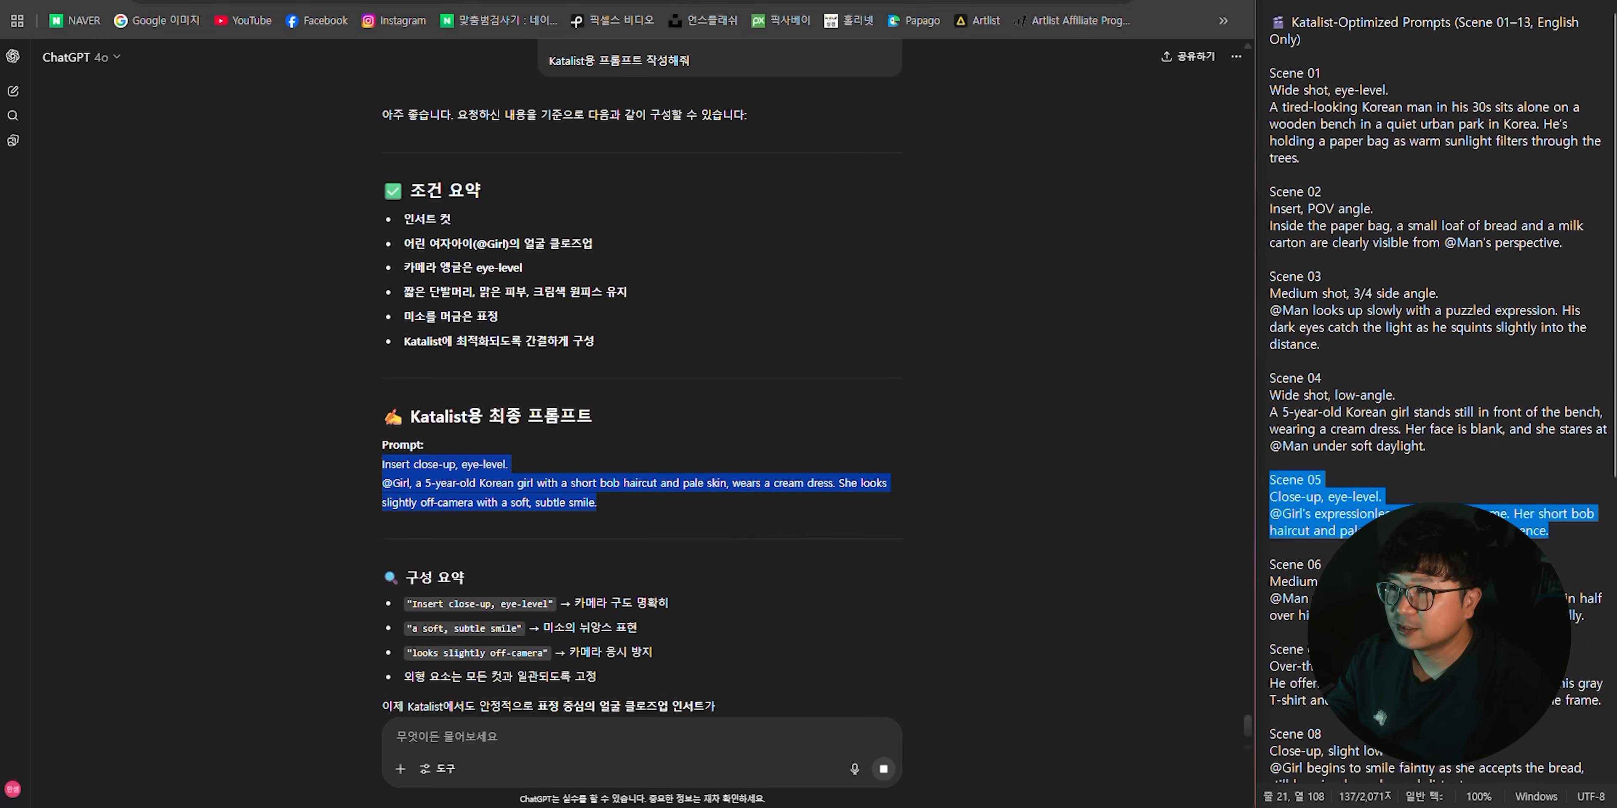
{"action": "left_click", "coordinate": [289, 1]}
{"action": "left_click", "coordinate": [439, 402]}
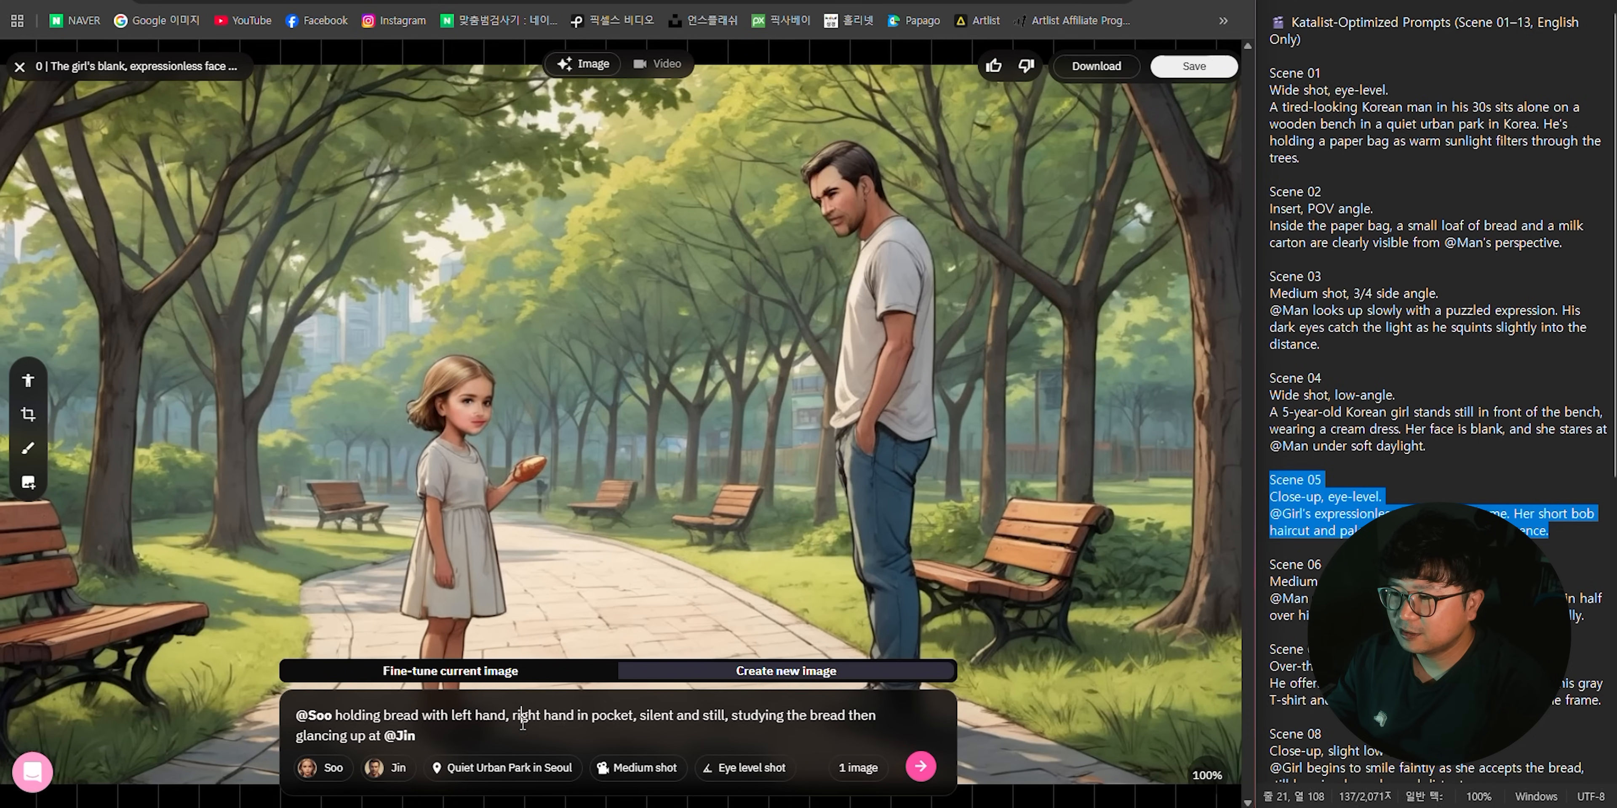
{"action": "key", "text": "ctrl+a"}
{"action": "type", "text": "Insert close-up, eye-level. @Girl, a 5-year-old Korean girl with a short bob haircut and pale skin, wears a cream dress. She looks slightly off-camera with a soft, subtle smile."}
{"action": "left_click_drag", "start_coordinate": [494, 719], "coordinate": [472, 717]}
{"action": "type", "text": "So"}
{"action": "key", "text": "Return"}
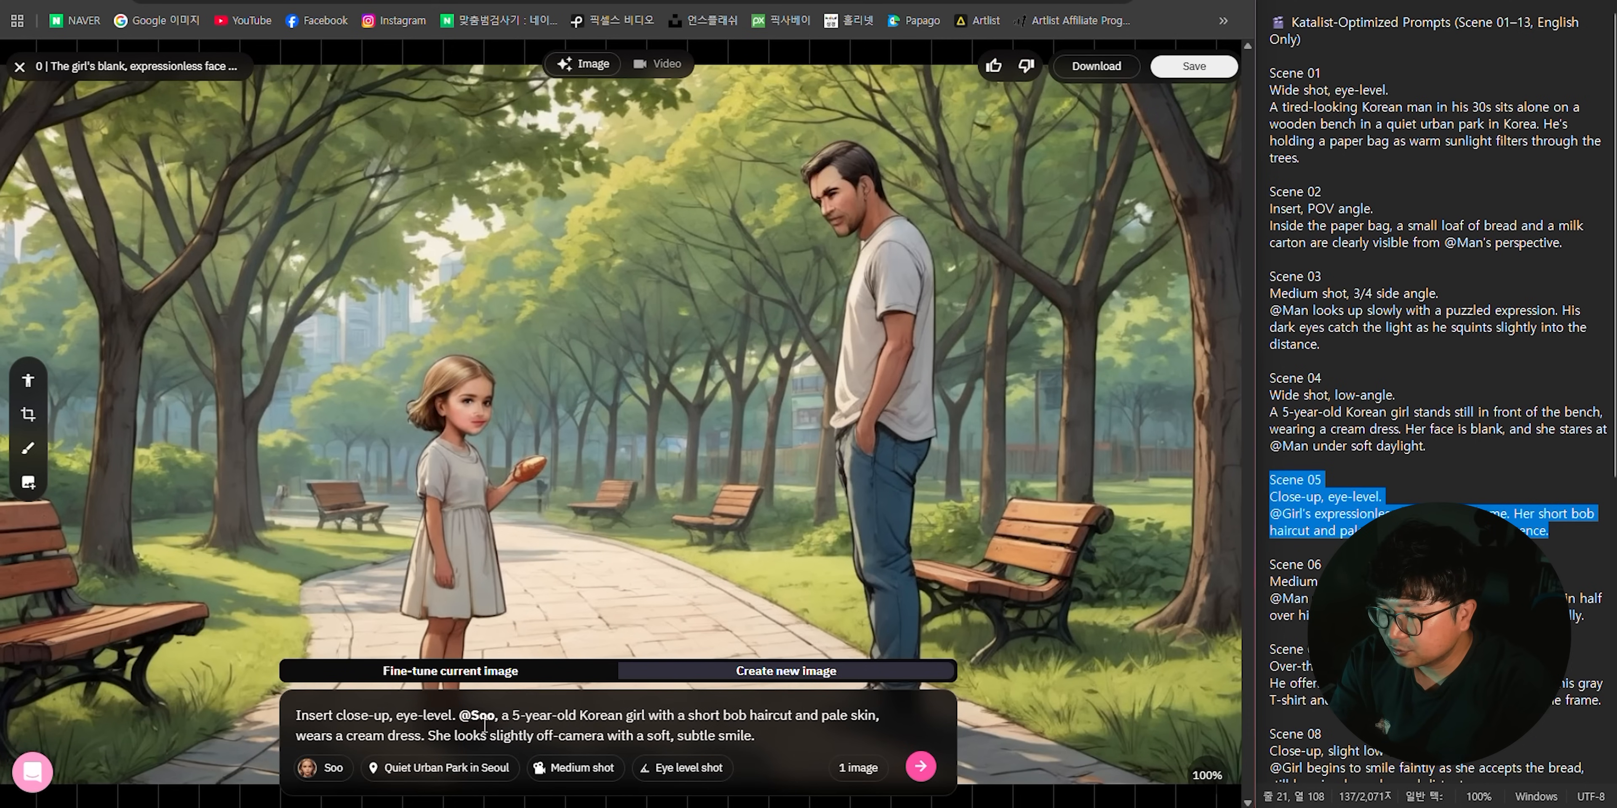
- Set the shot type to Close shot and the output to 4 images, and generate new scene 05 images
{"action": "left_click", "coordinate": [577, 771]}
{"action": "left_click", "coordinate": [571, 558]}
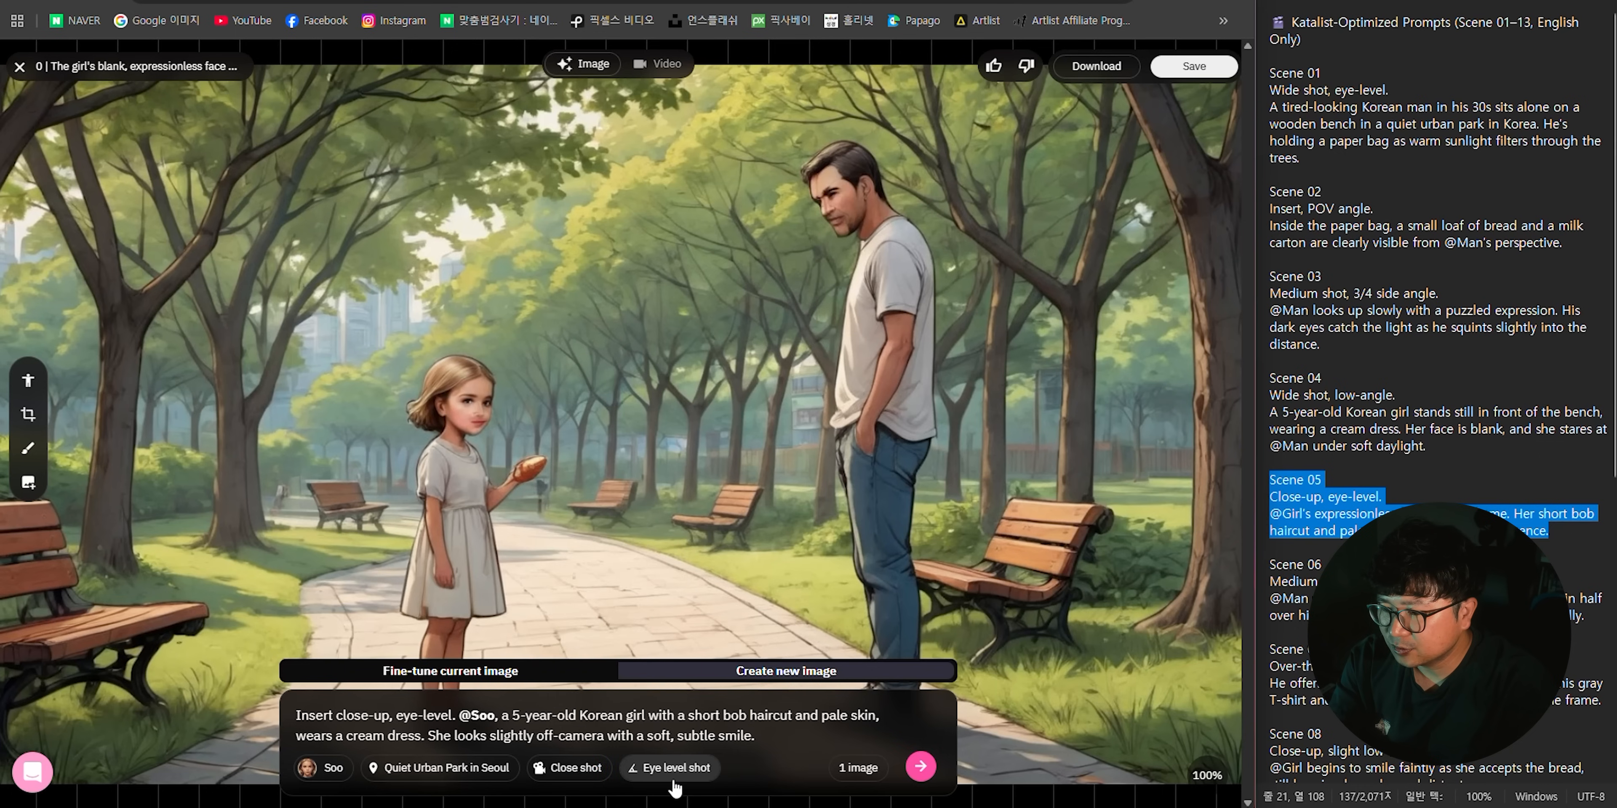
{"action": "left_click", "coordinate": [858, 768]}
{"action": "left_click", "coordinate": [861, 675]}
{"action": "left_click", "coordinate": [921, 766]}
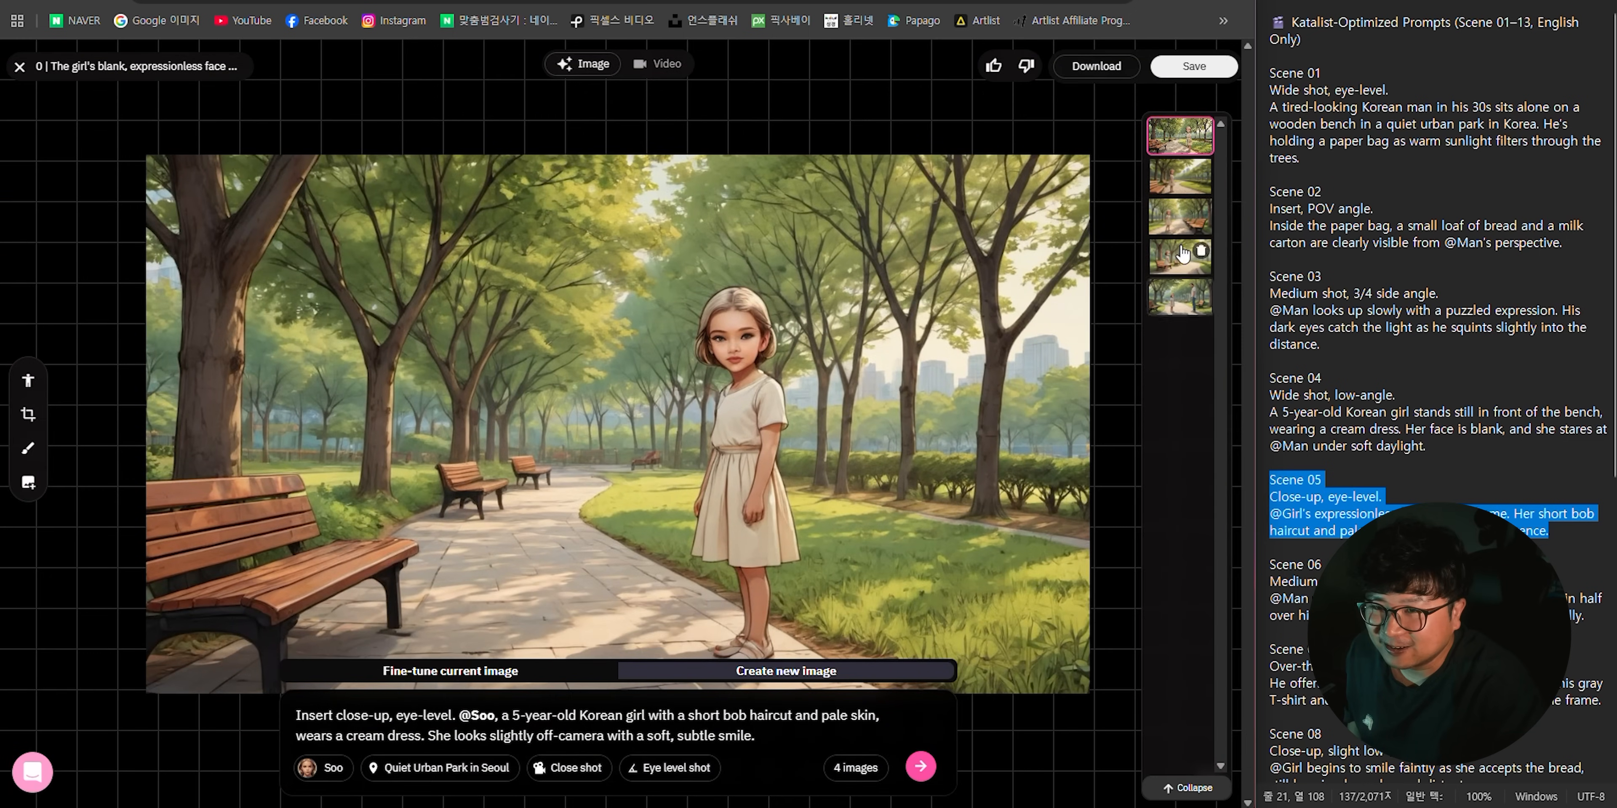
- Compare the newly generated scene 05 images for the girl's framing and expression
{"action": "left_click", "coordinate": [1179, 254]}
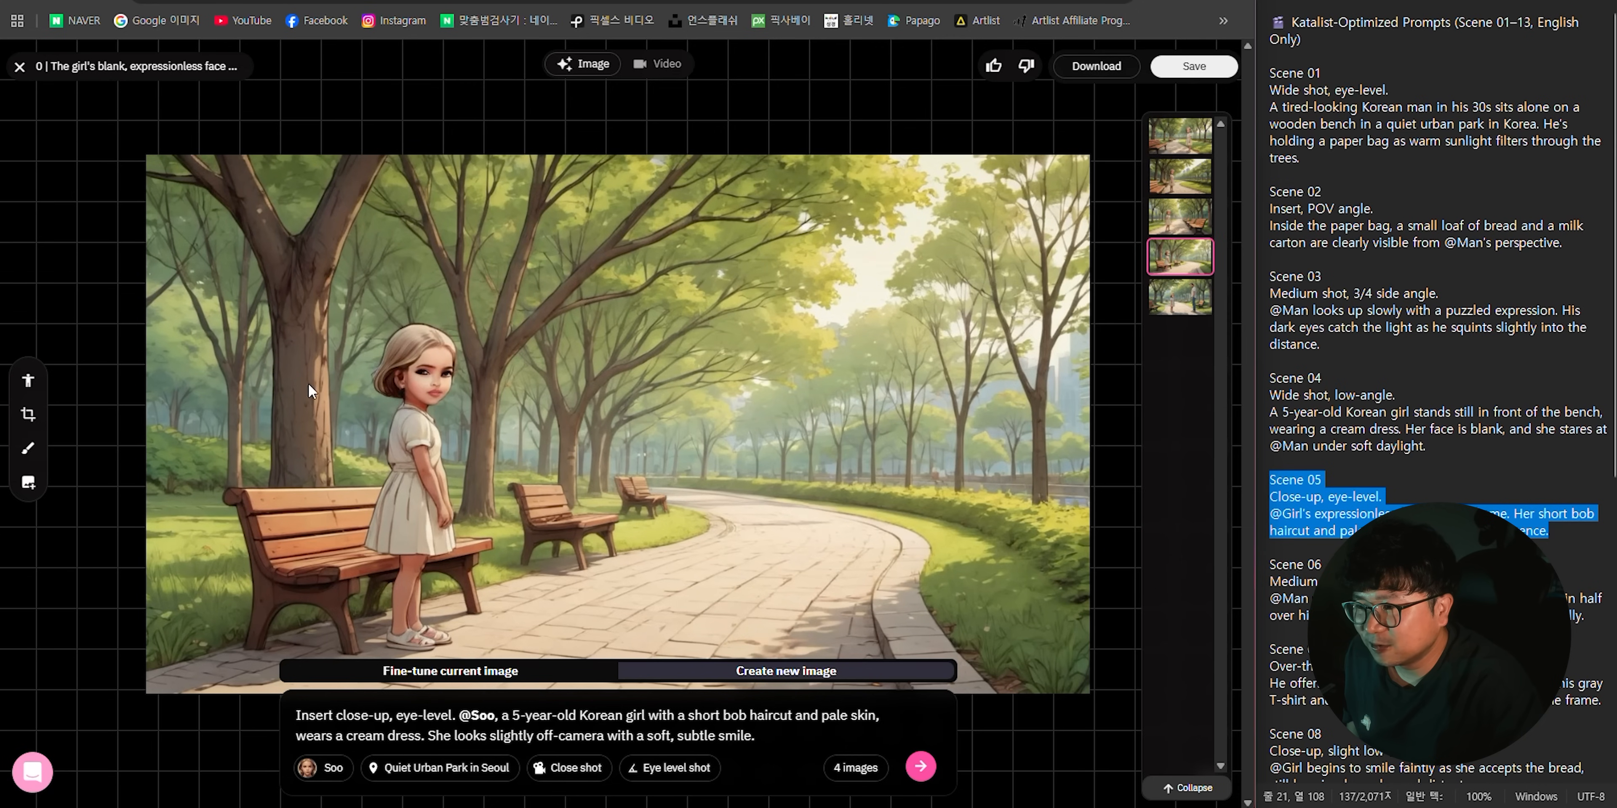
{"action": "left_click", "coordinate": [1183, 215]}
{"action": "left_click", "coordinate": [1174, 176]}
{"action": "left_click", "coordinate": [1168, 143]}
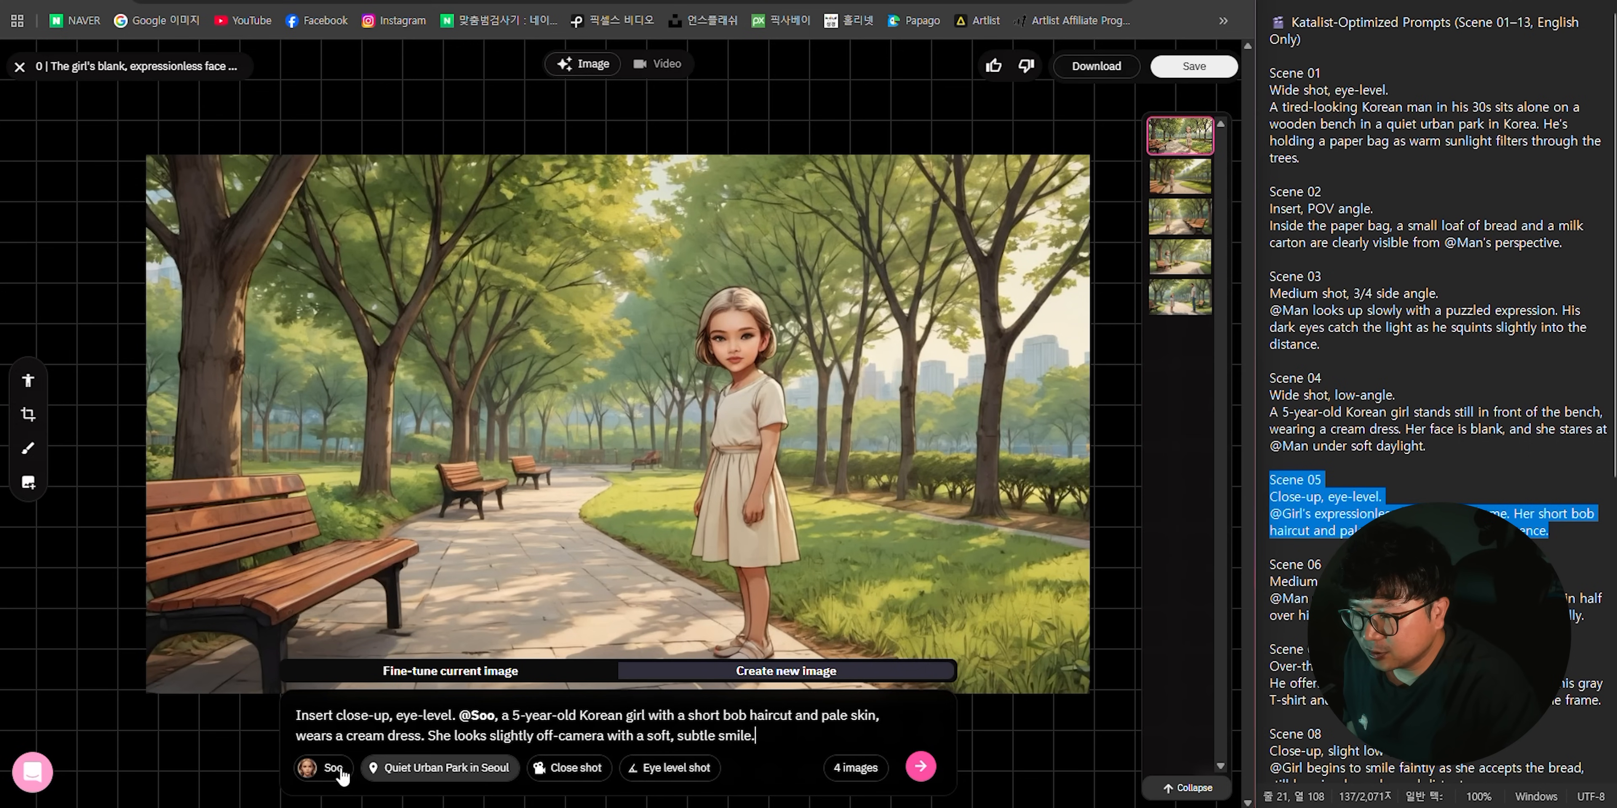
- Generate the scene again as an Extreme close-up and select the image of the girl seated on the bench
{"action": "left_click", "coordinate": [921, 766]}
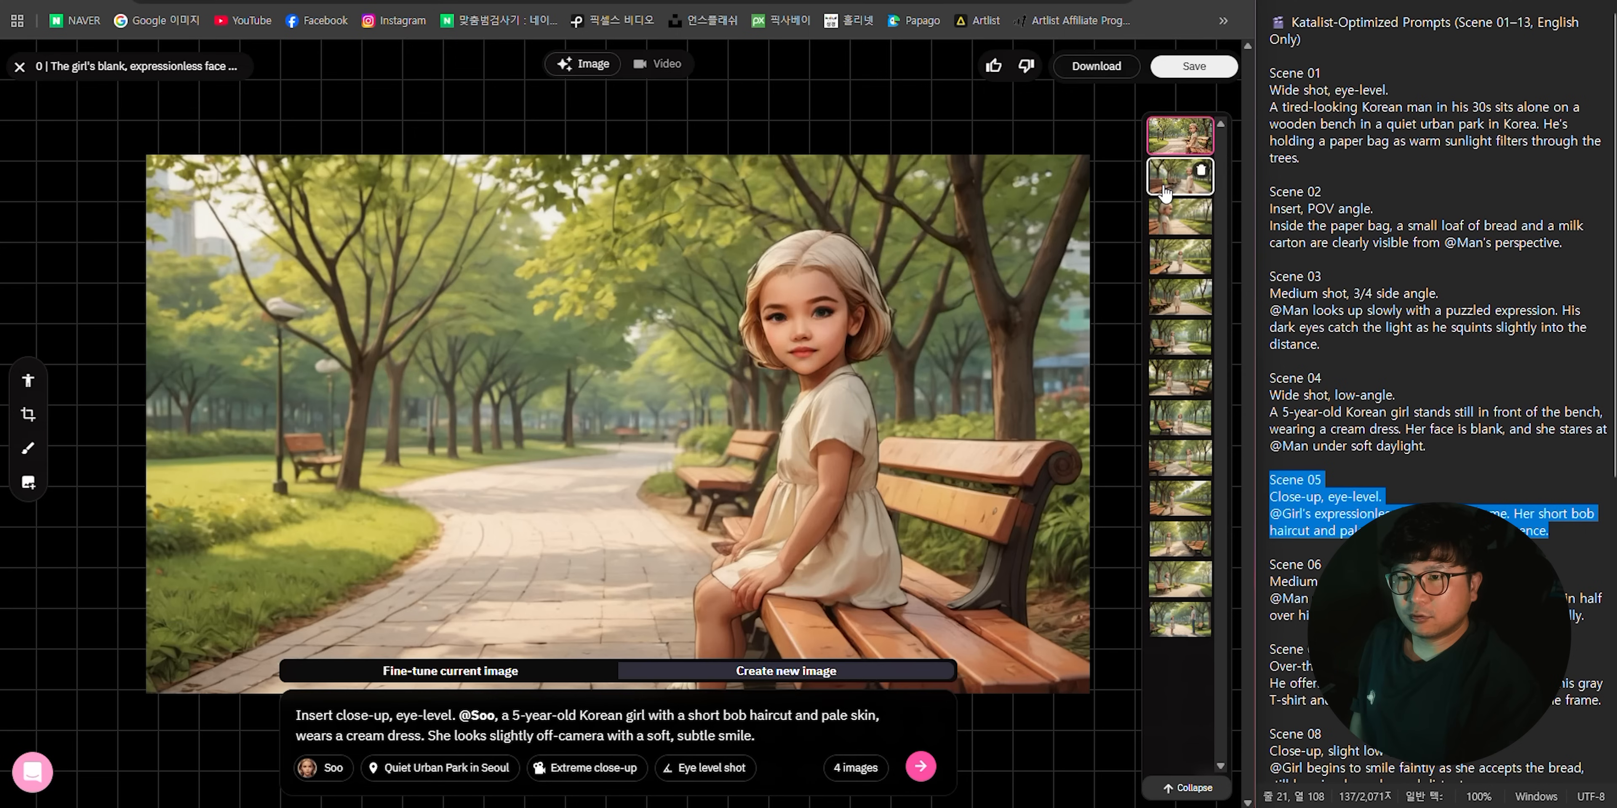
{"action": "left_click", "coordinate": [1165, 182]}
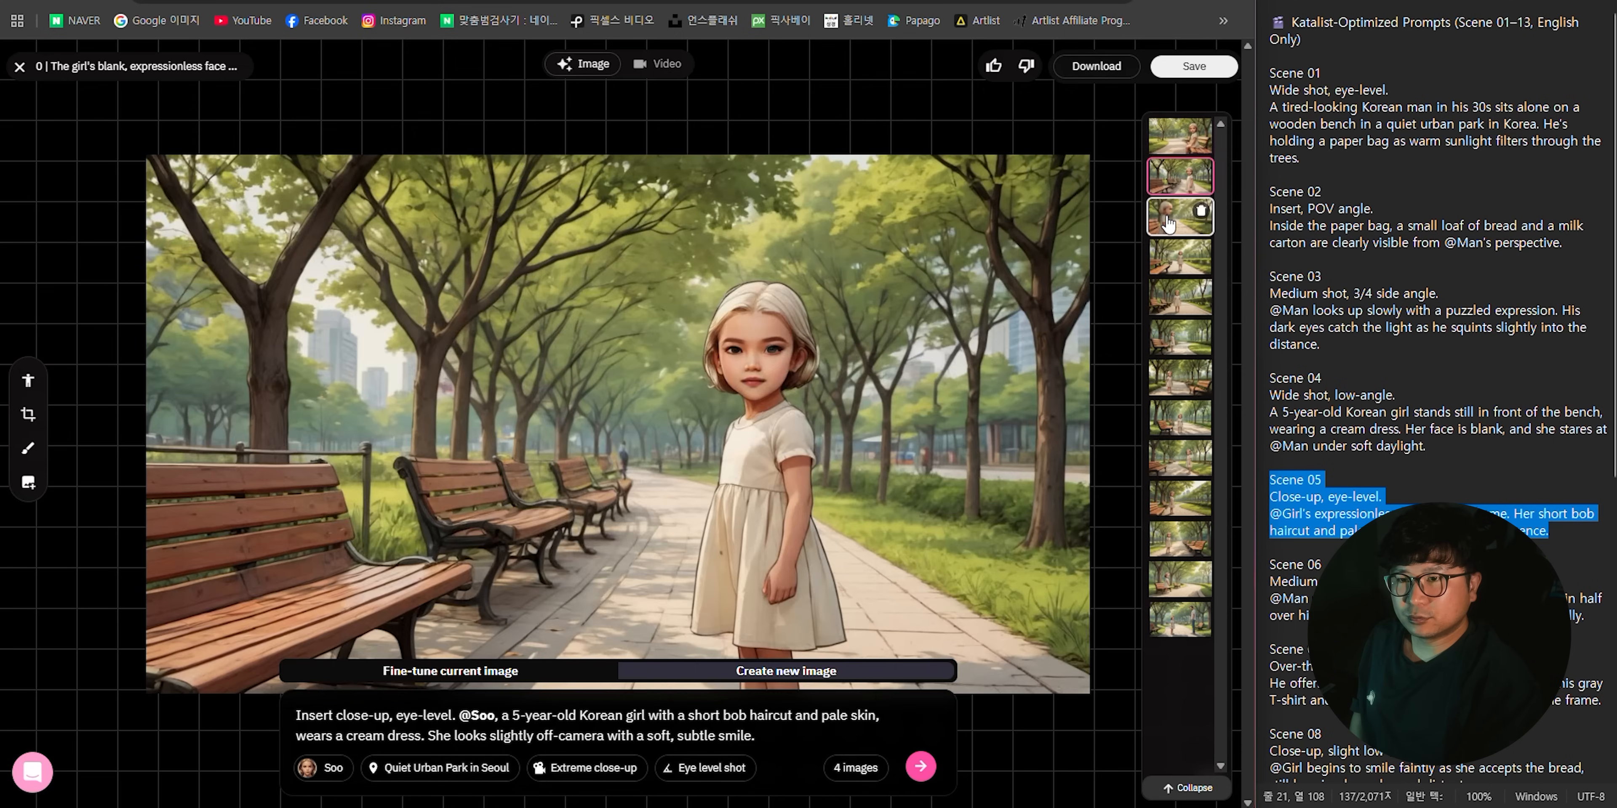
{"action": "left_click", "coordinate": [1173, 223]}
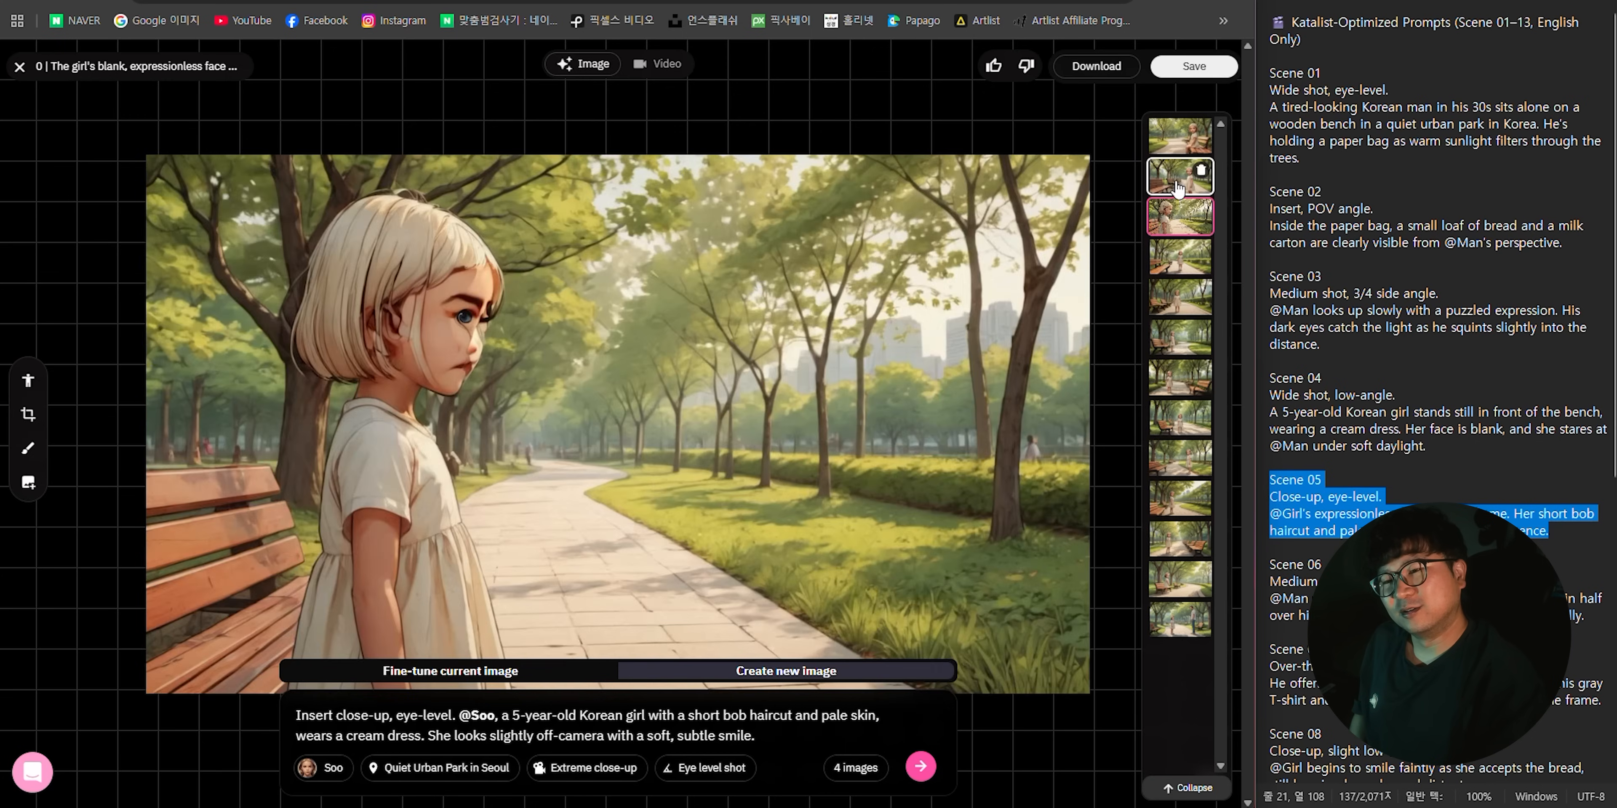
{"action": "left_click", "coordinate": [1177, 151]}
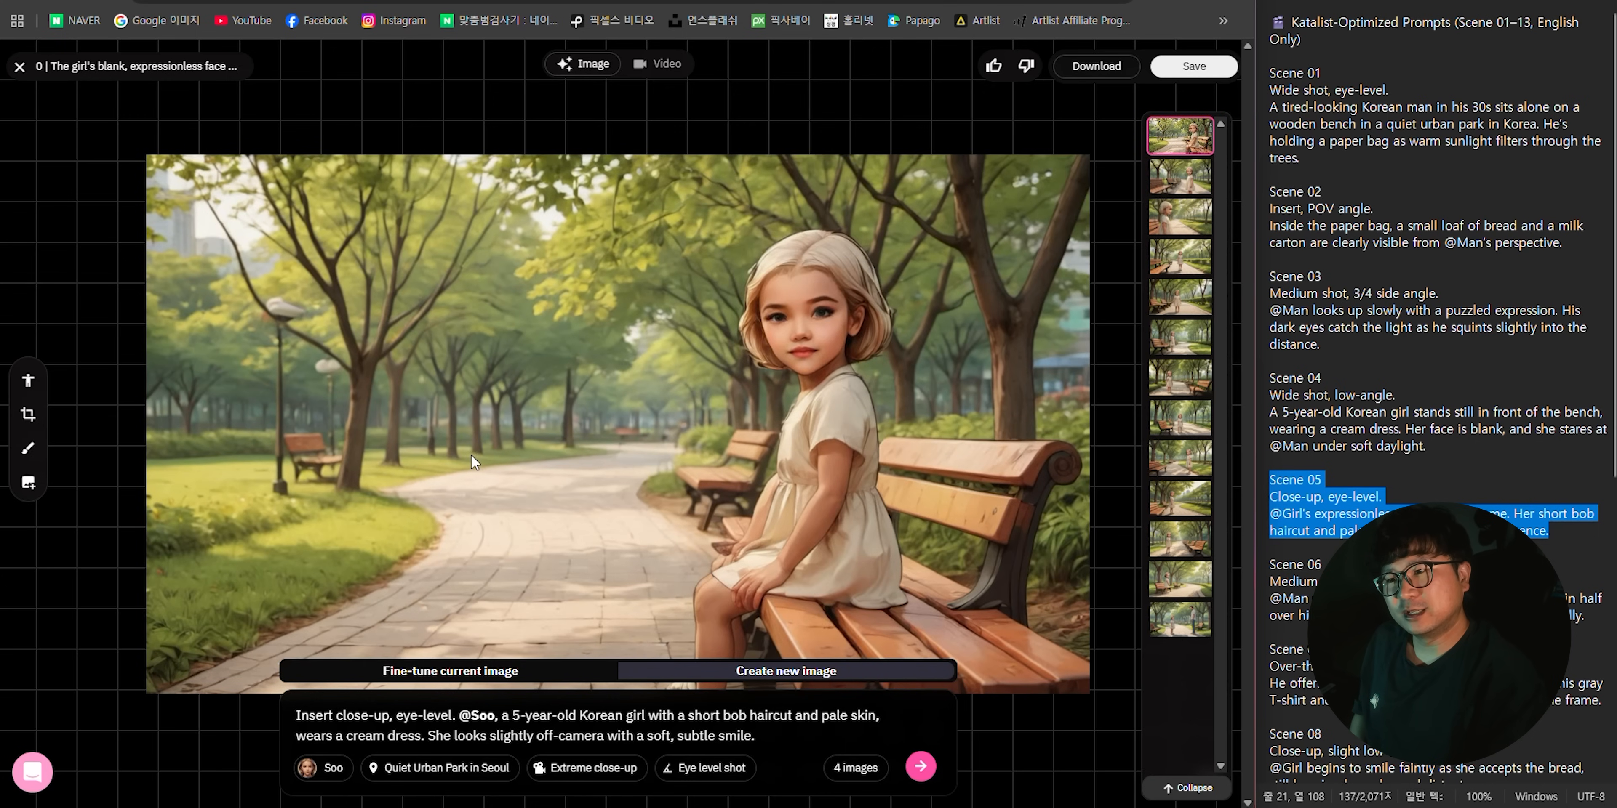
{"action": "left_click", "coordinate": [26, 419]}
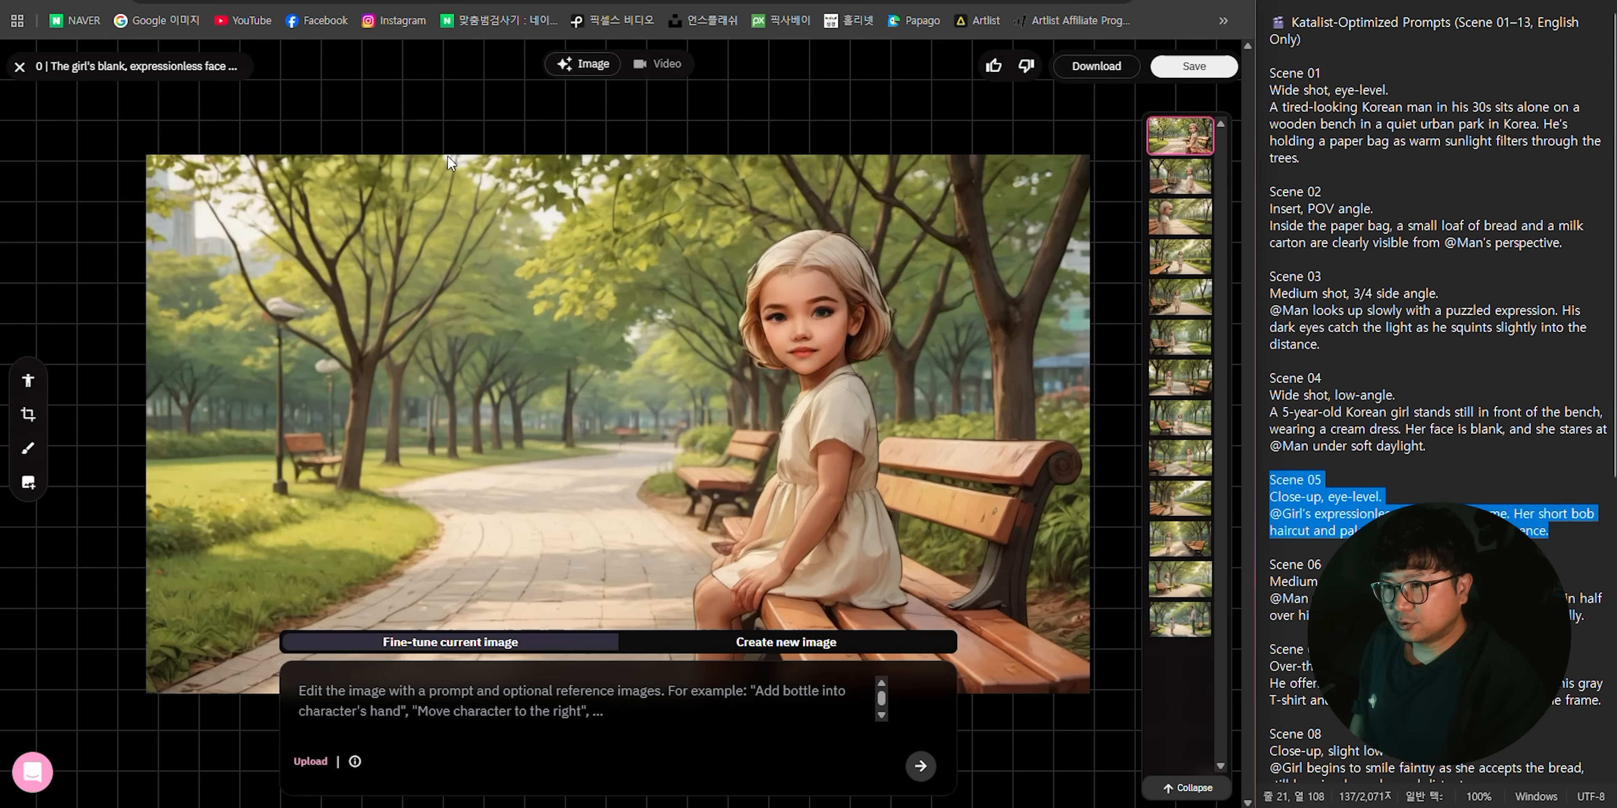
{"action": "left_click", "coordinate": [780, 646]}
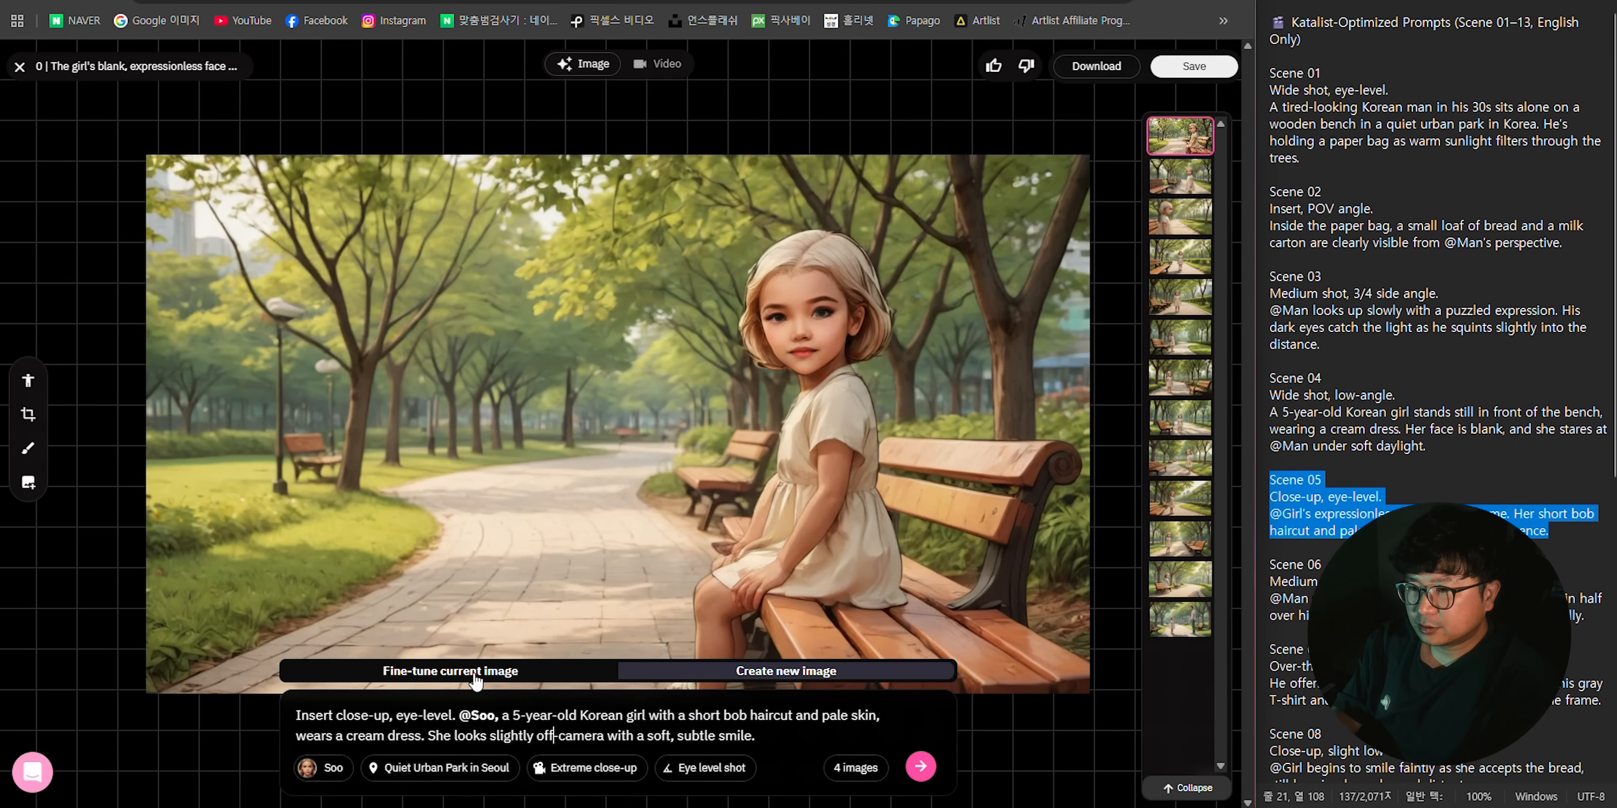
{"action": "triple_click", "coordinate": [596, 725]}
{"action": "key", "text": "ctrl+c"}
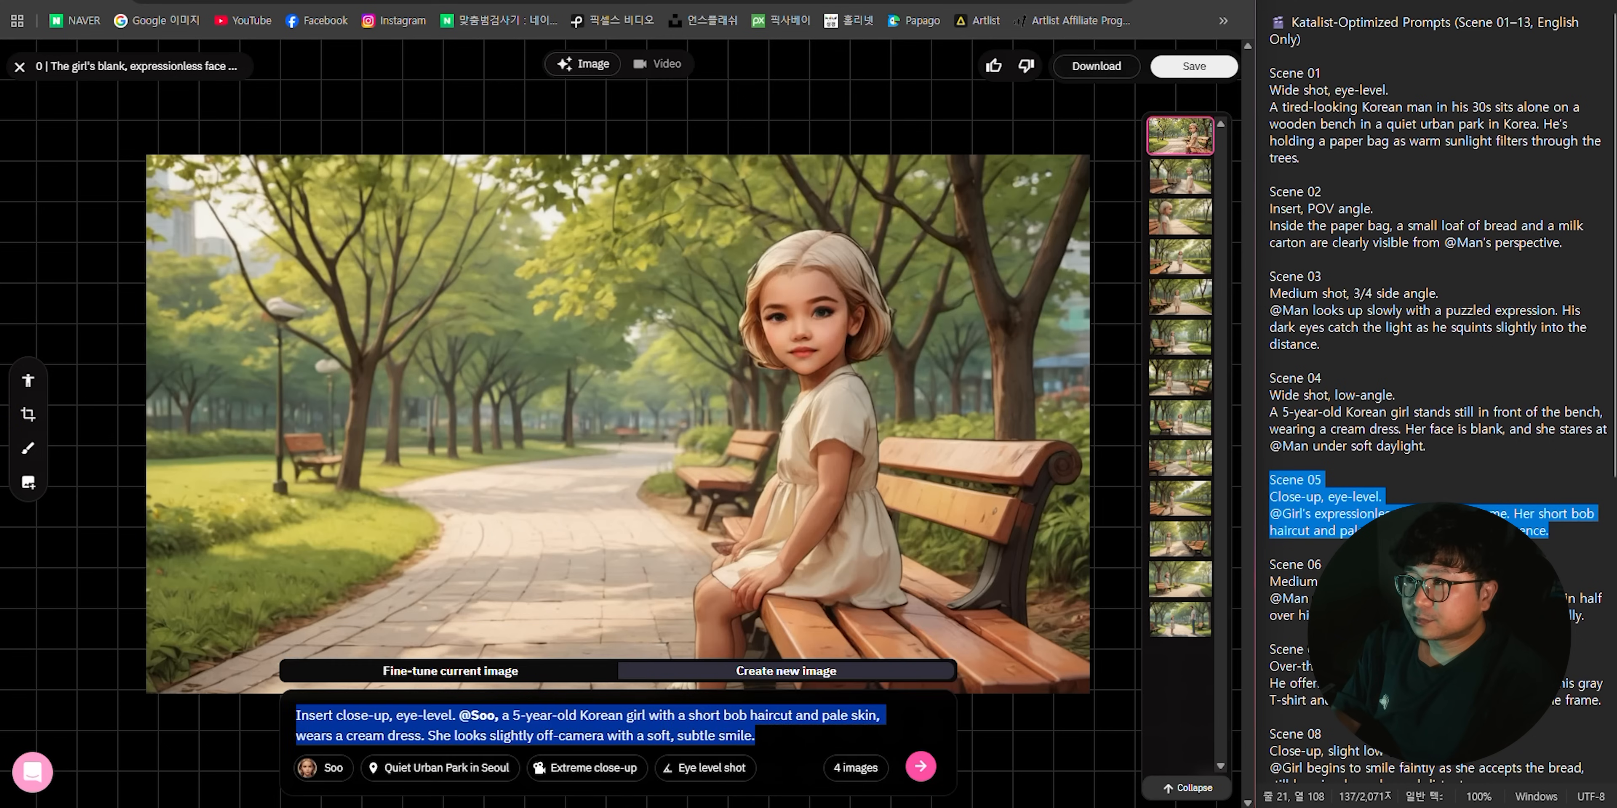
{"action": "key", "text": "ctrl+Tab"}
{"action": "key", "text": "ctrl+v"}
{"action": "key", "text": "shift+Return"}
{"action": "key", "text": "shift+Return"}
{"action": "type", "text": "여자 애"}
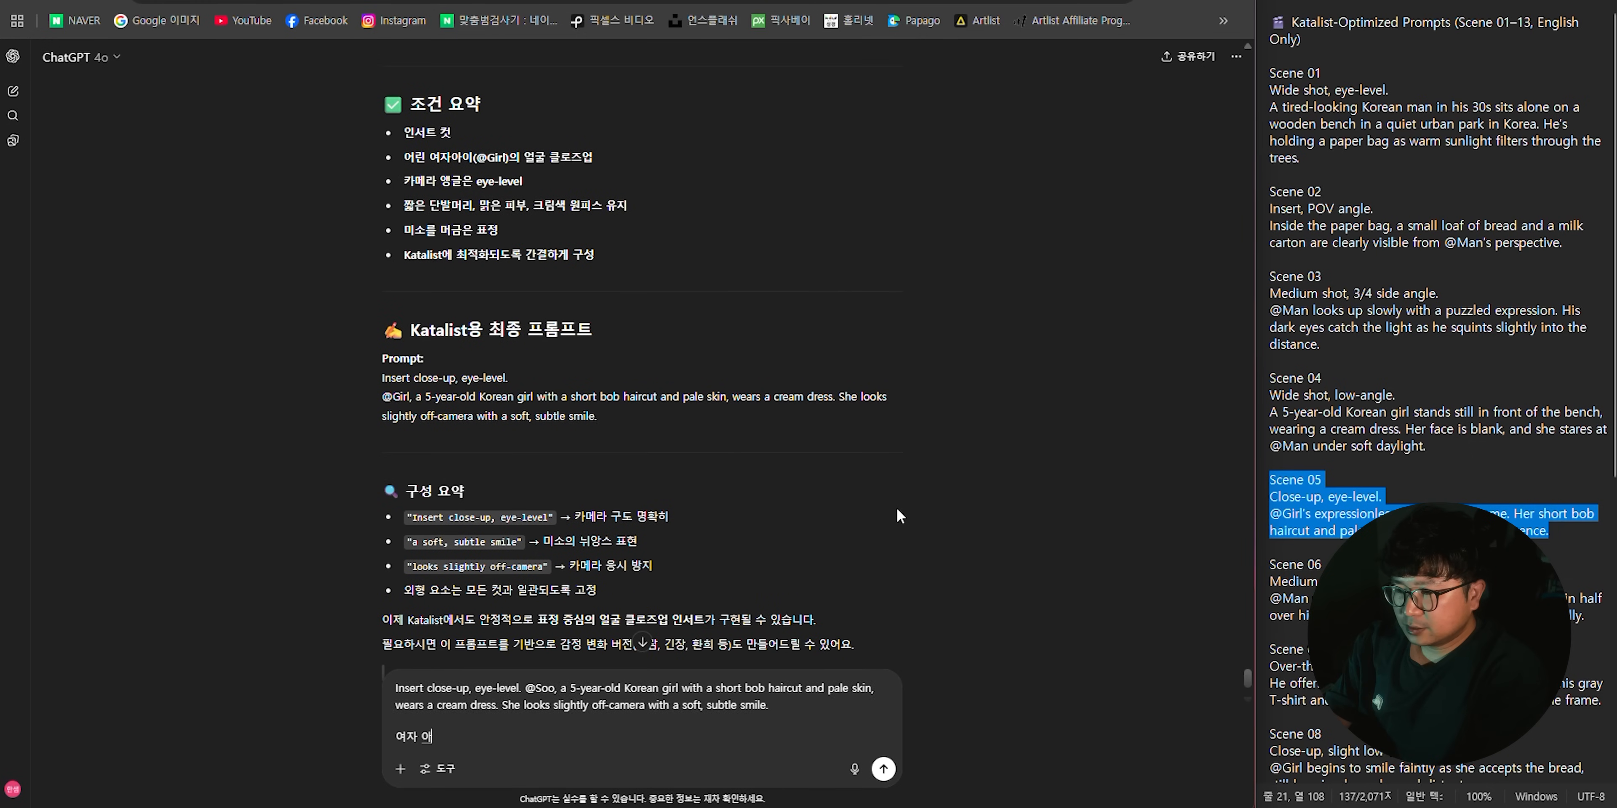
{"action": "type", "text": "이가 벤치에 앤"}
{"action": "type", "text": "아 있는데 그러메"}
{"action": "type", "text": " 안돼~"}
- Add "왼쪽에 서 있으면 좋겠고," and "정면 클로즈업샷이면 좋겠어." to the message, and send it
{"action": "key", "text": "shift+Return"}
{"action": "type", "text": "왼쪼"}
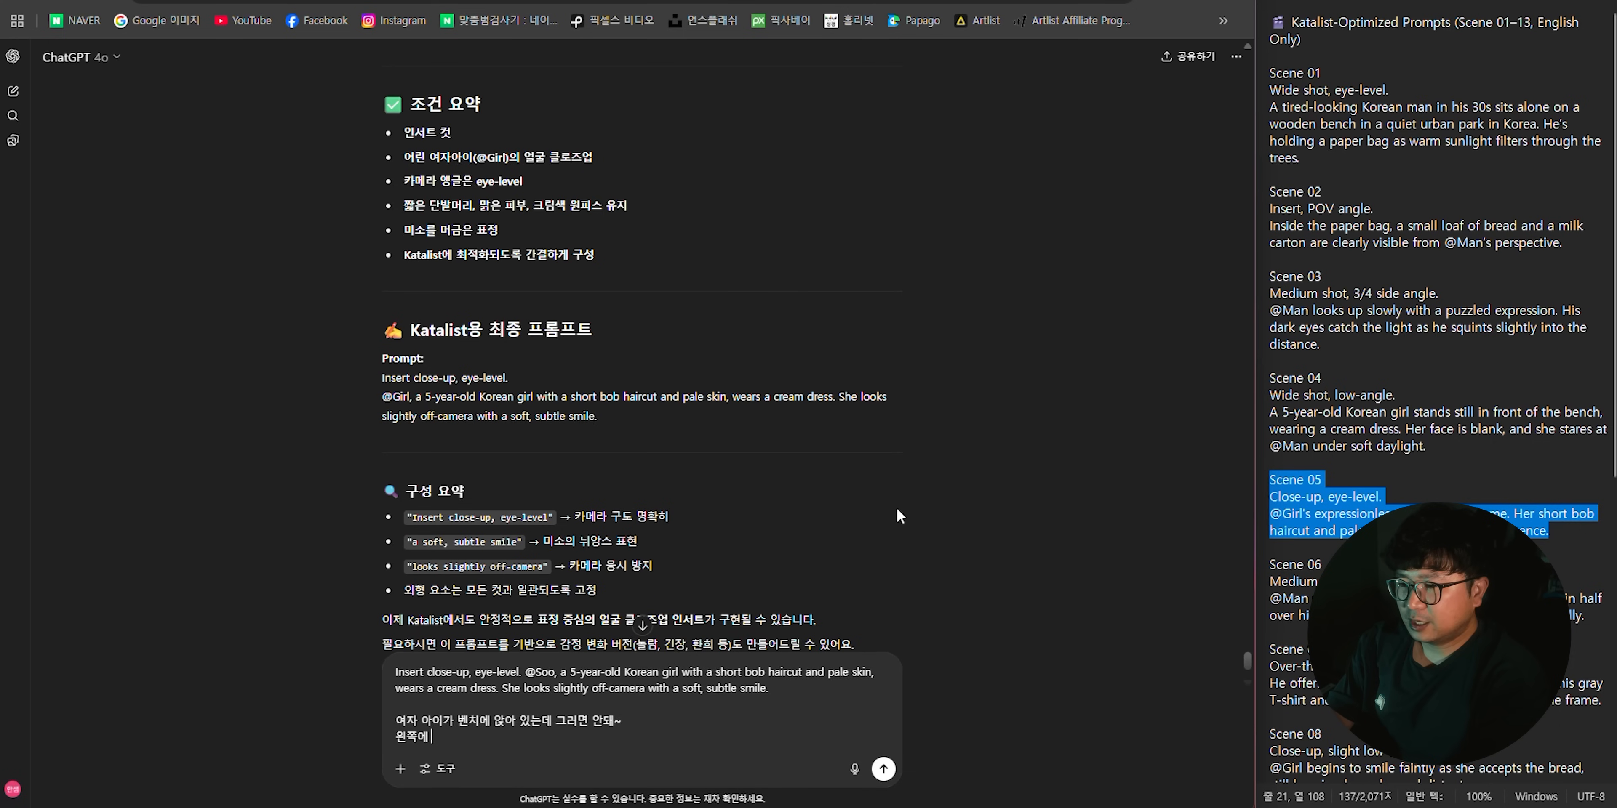
{"action": "type", "text": "에 서 있으면 좋겠고,"}
{"action": "key", "text": "shift+Return"}
{"action": "type", "text": "정면"}
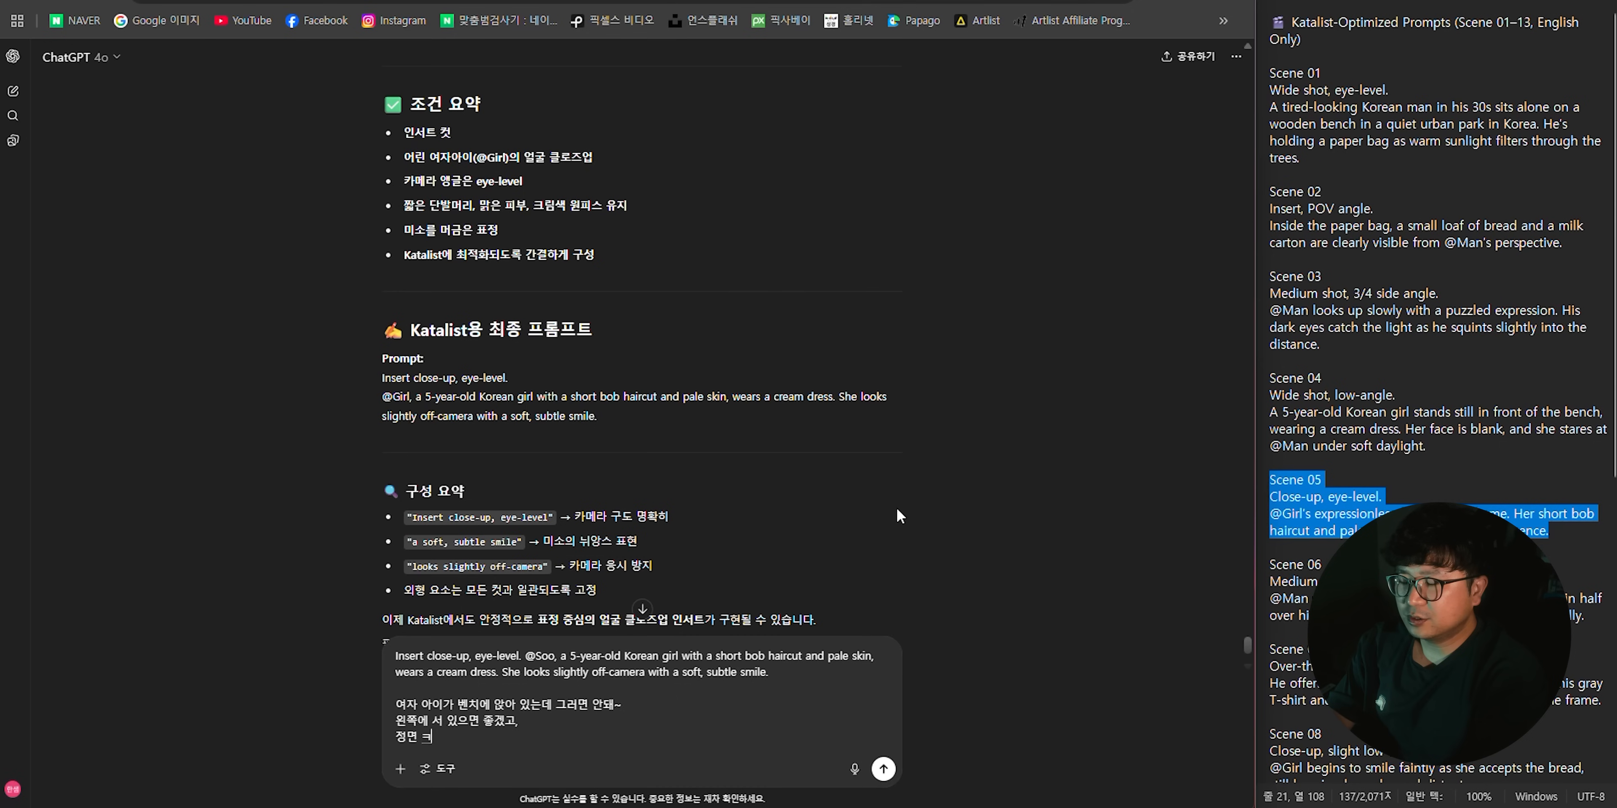
{"action": "type", "text": " 클로즈업샷이면 좋겠어."}
{"action": "key", "text": "Return"}
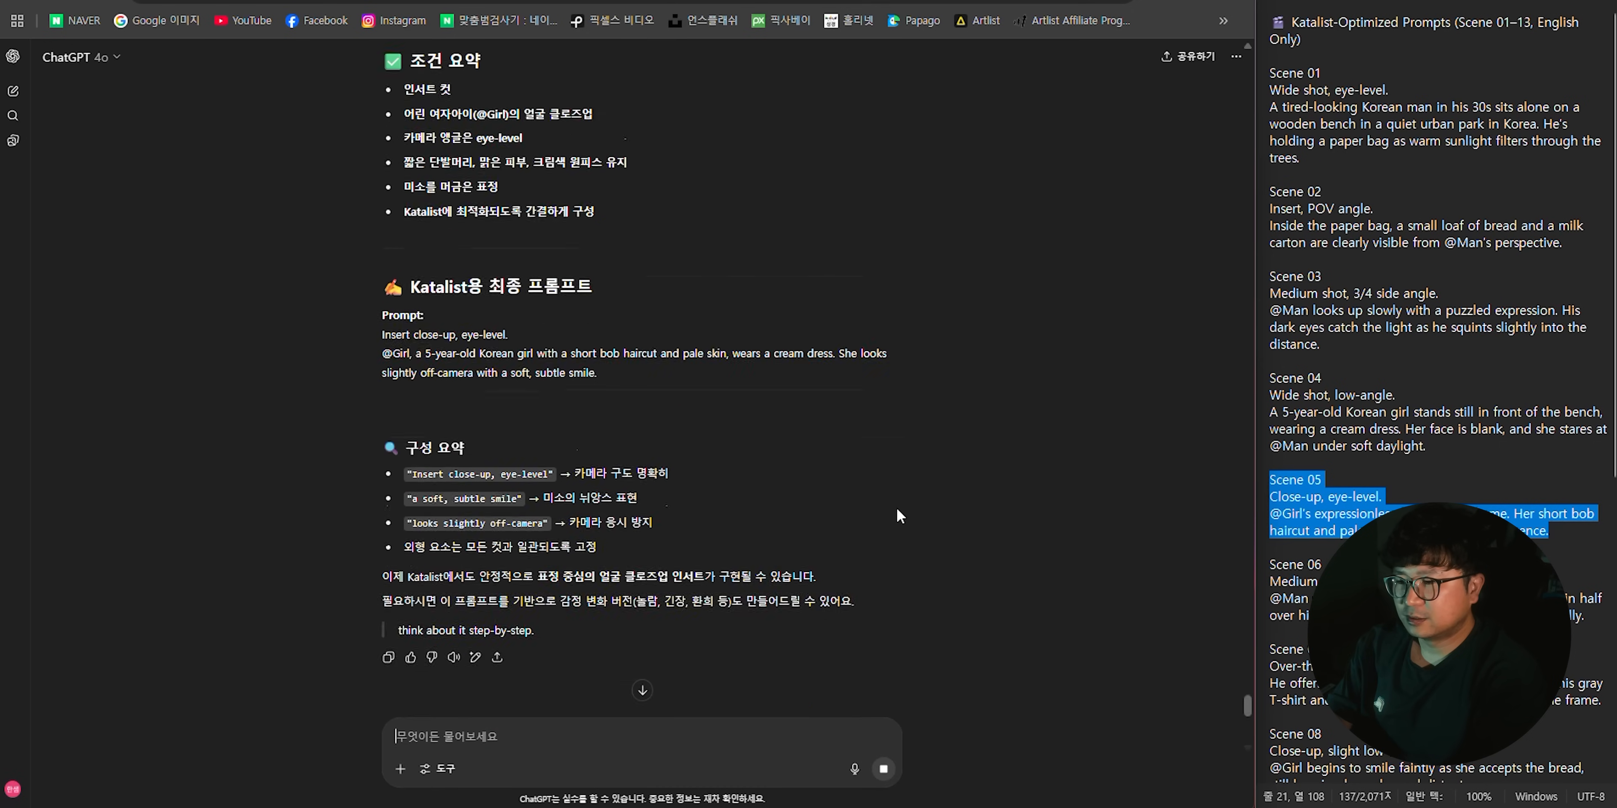
{"action": "left_click_drag", "start_coordinate": [382, 464], "coordinate": [1012, 512]}
{"action": "key", "text": "ctrl+c"}
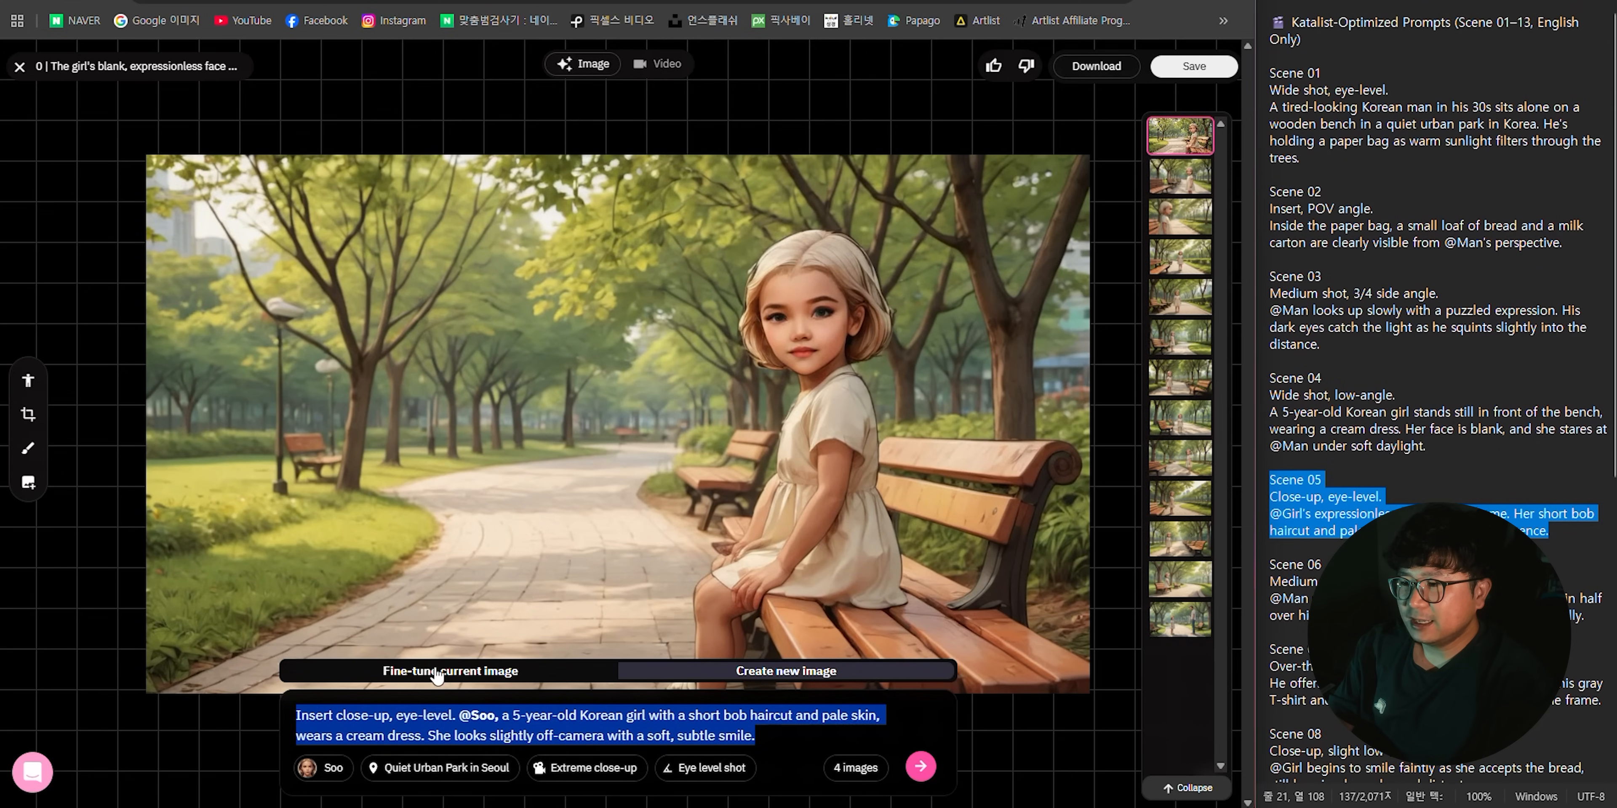
{"action": "left_click", "coordinate": [437, 673]}
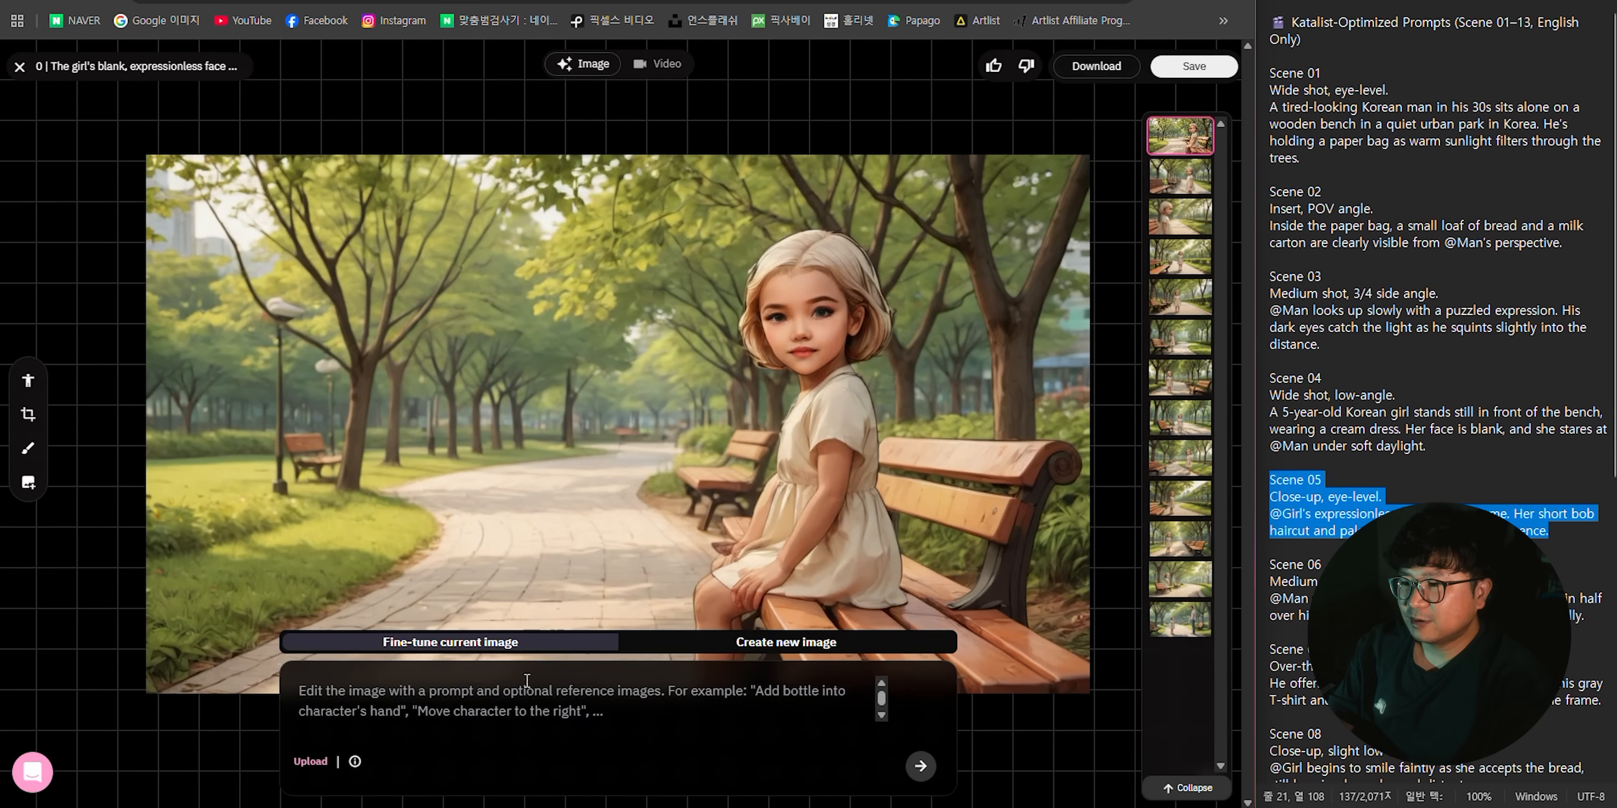
{"action": "left_click", "coordinate": [724, 706]}
{"action": "key", "text": "ctrl+v"}
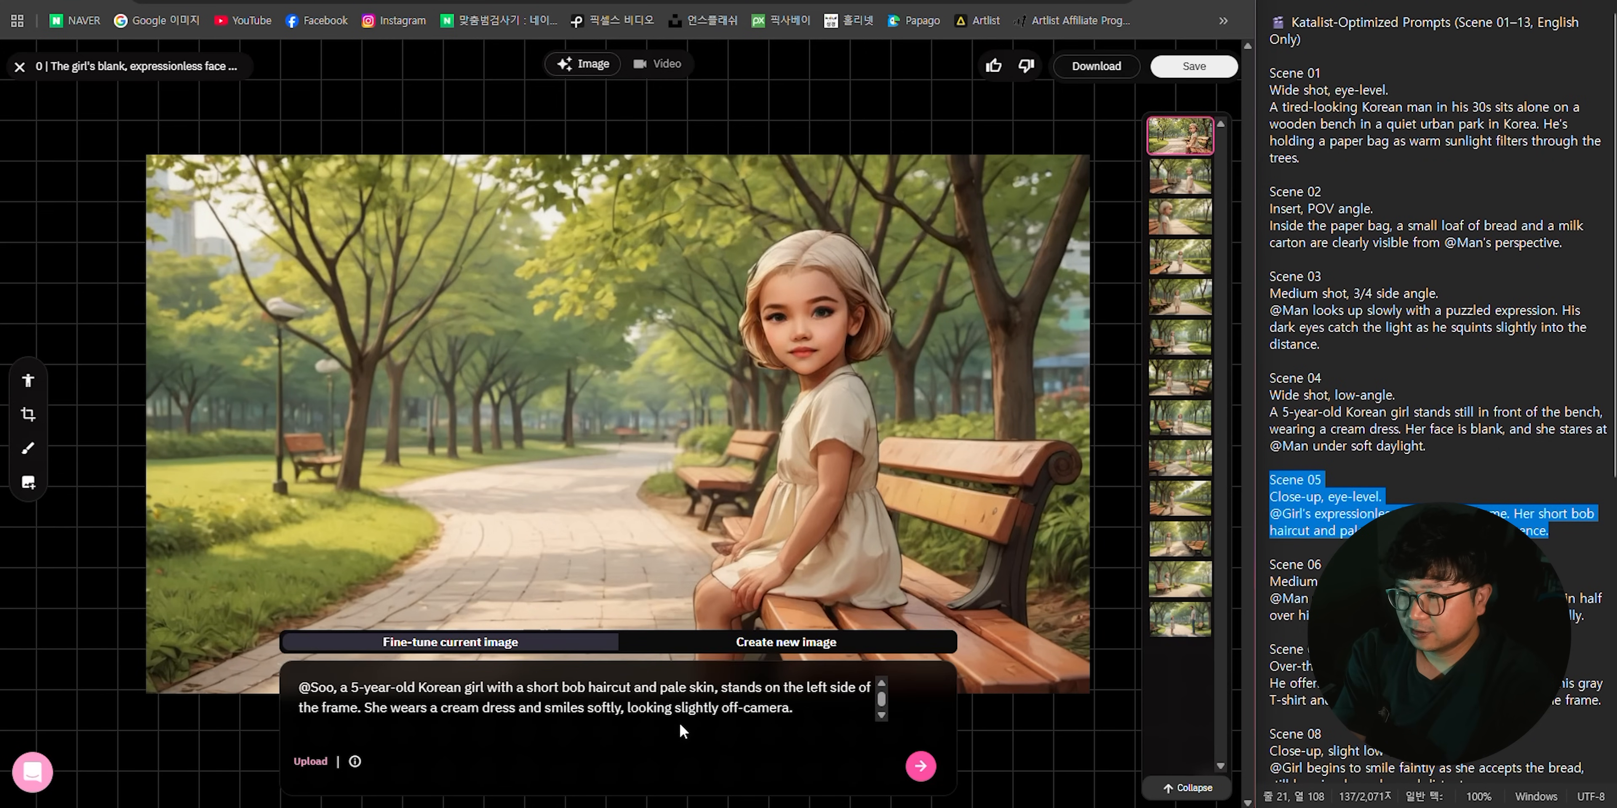
{"action": "left_click", "coordinate": [926, 776]}
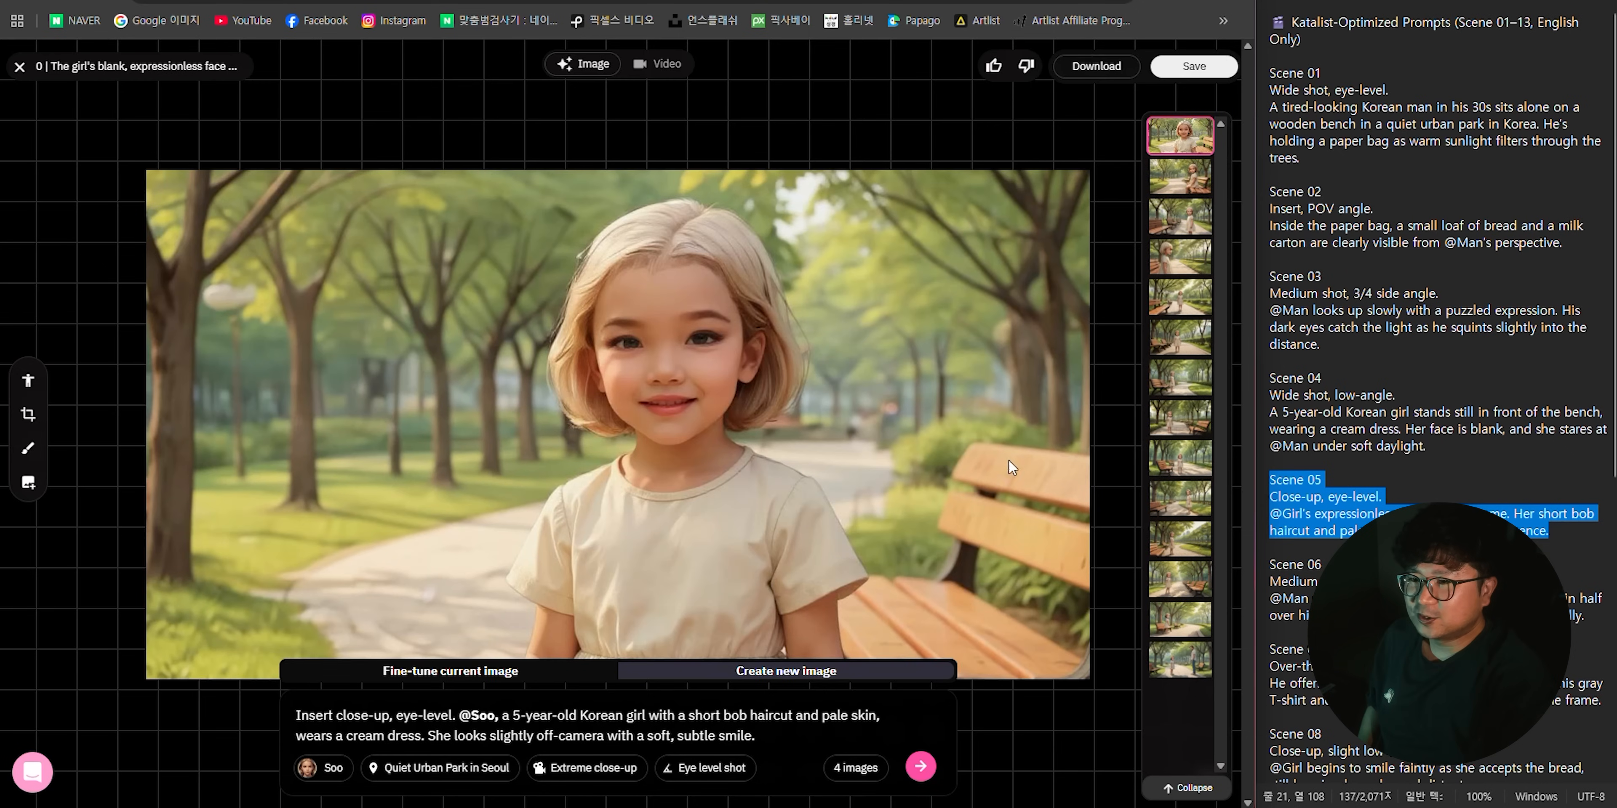
- Crop the smiling girl's image to a tighter frame around her face and save it as scene 05's image
{"action": "left_click", "coordinate": [28, 414]}
{"action": "left_click_drag", "start_coordinate": [283, 602], "coordinate": [332, 573]}
{"action": "left_click_drag", "start_coordinate": [888, 384], "coordinate": [888, 381]}
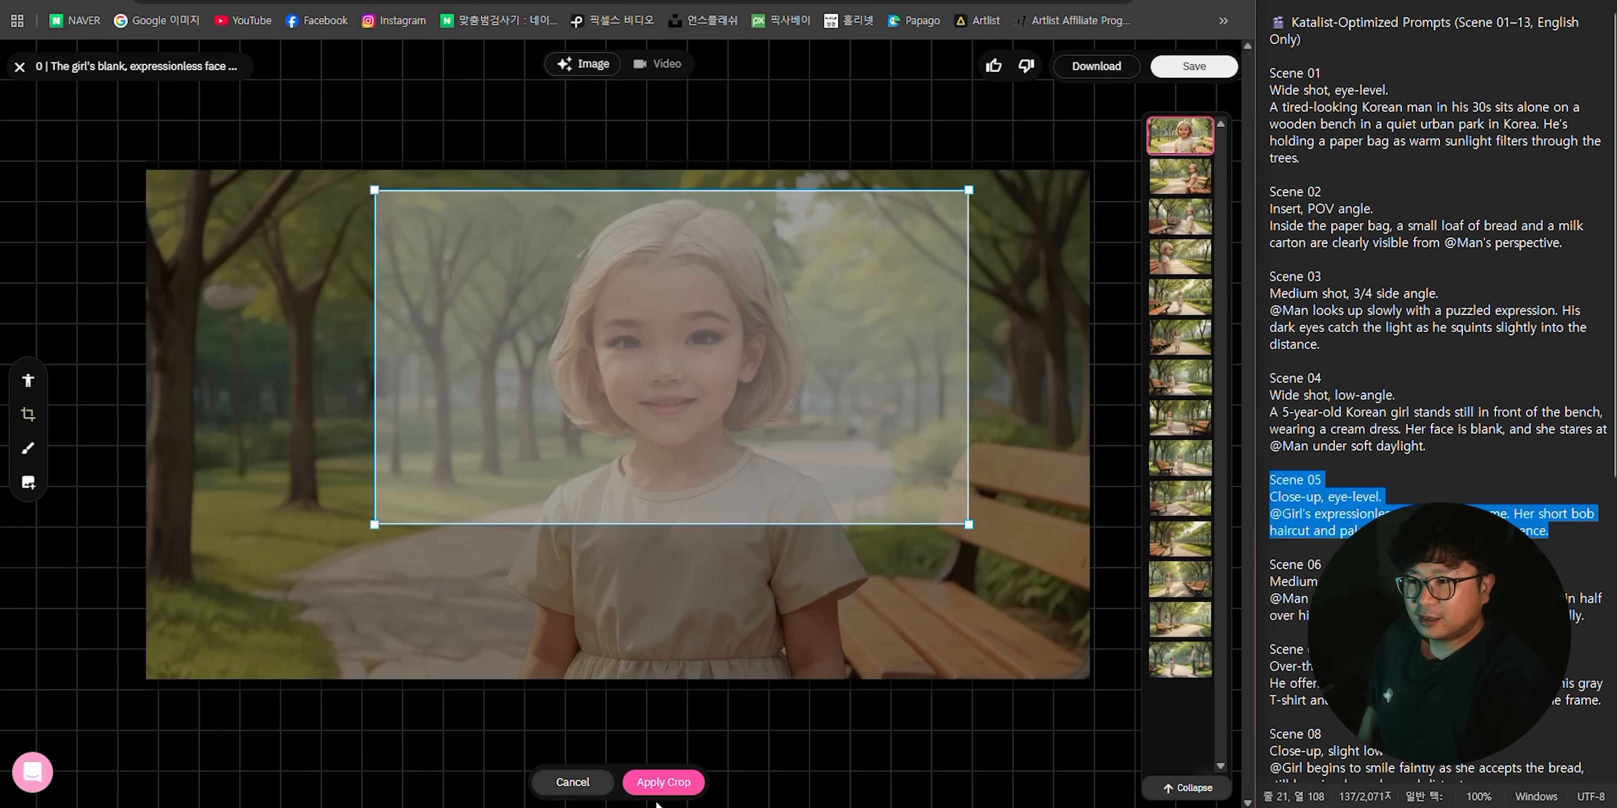
{"action": "left_click", "coordinate": [663, 778]}
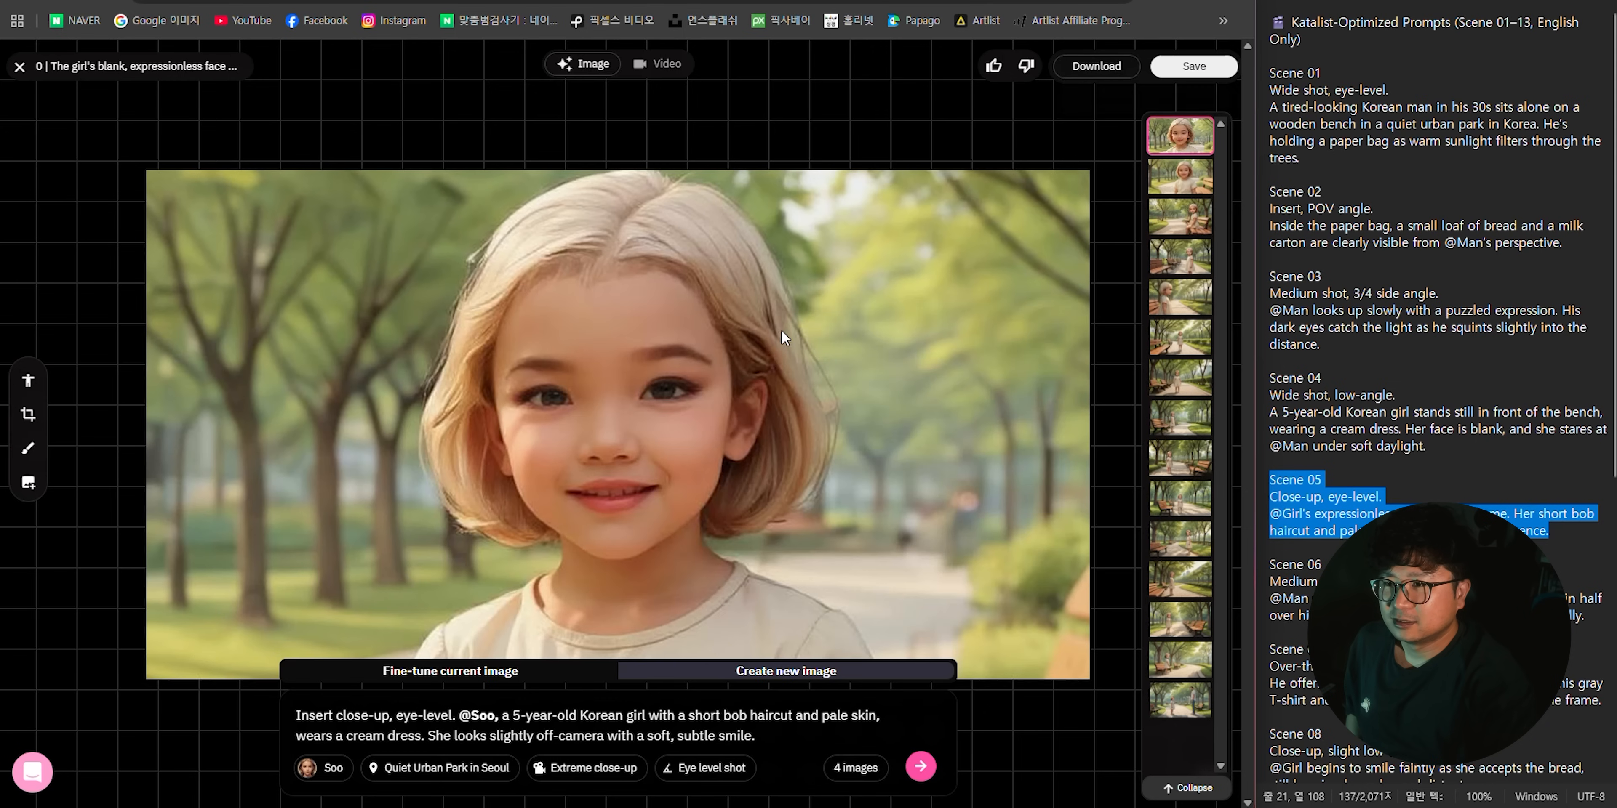
{"action": "left_click", "coordinate": [1194, 66]}
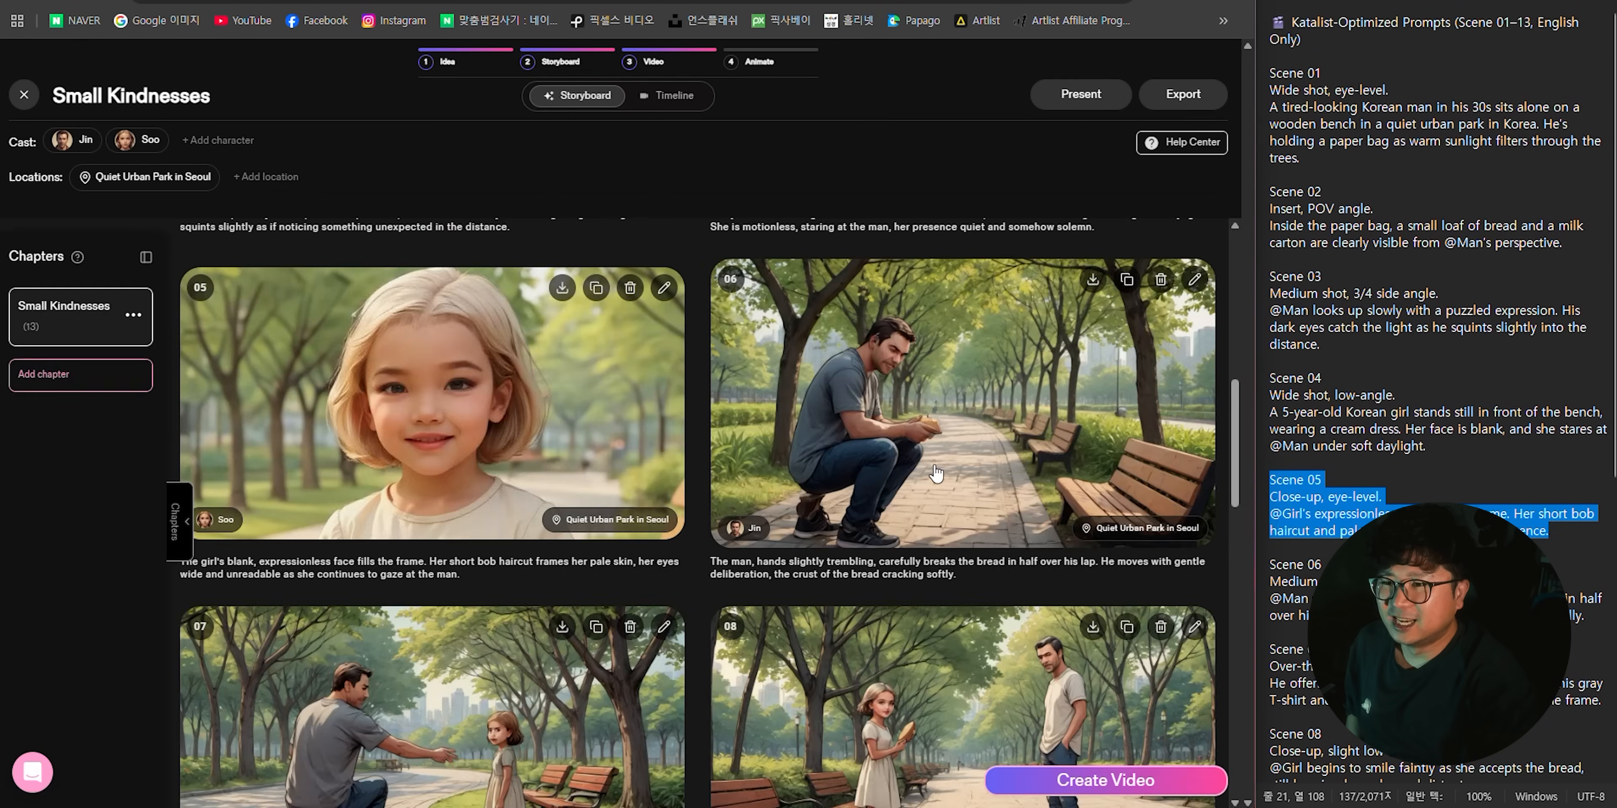
- Open scene 06's image of the crouching man holding bread for editing
{"action": "left_click", "coordinate": [939, 444]}
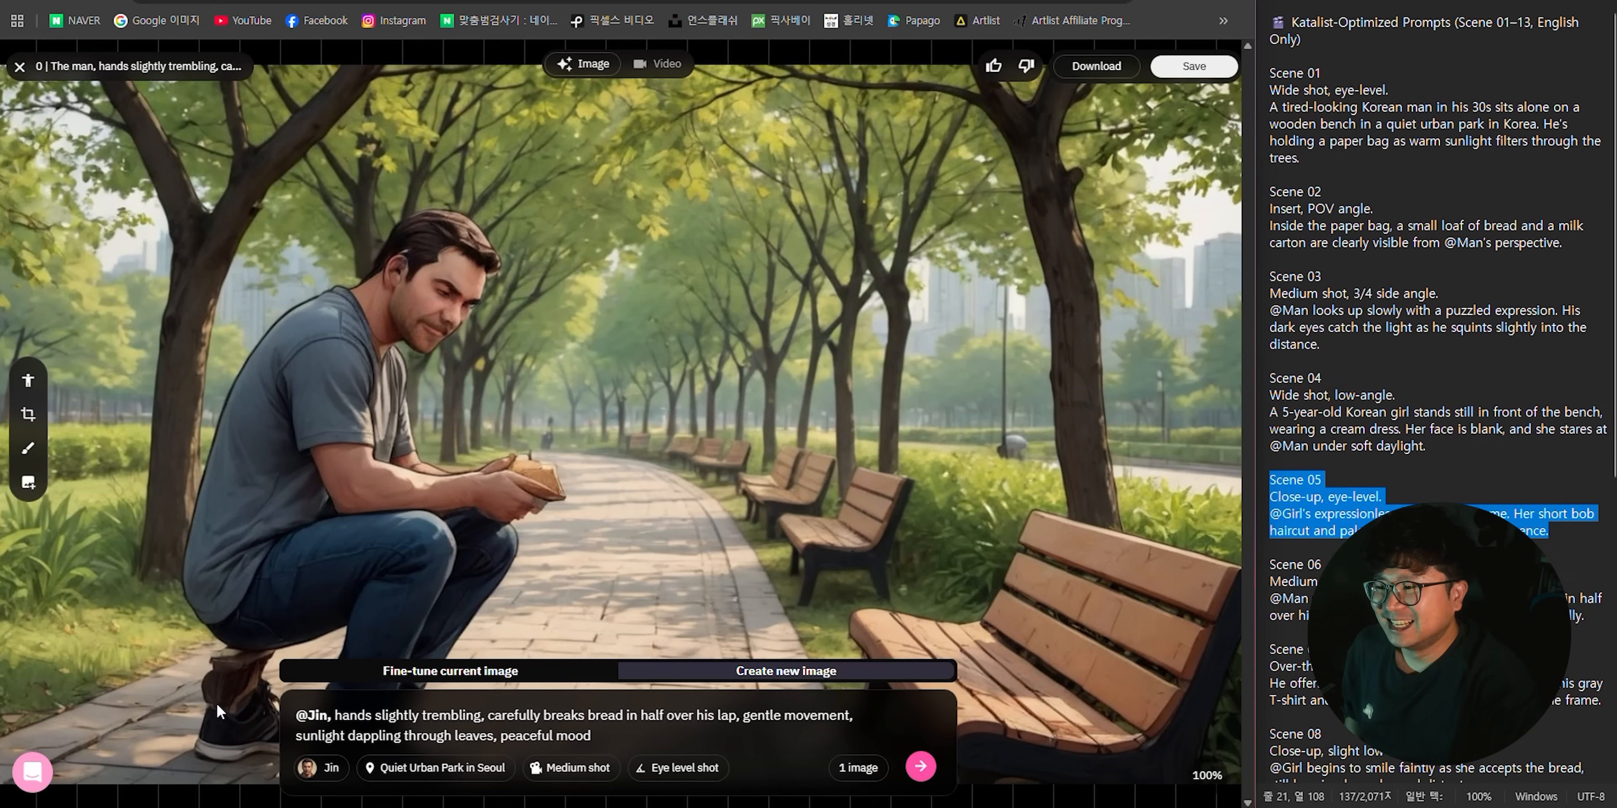
{"action": "scroll", "coordinate": [743, 383], "scroll_direction": "down", "scroll_amount": 4}
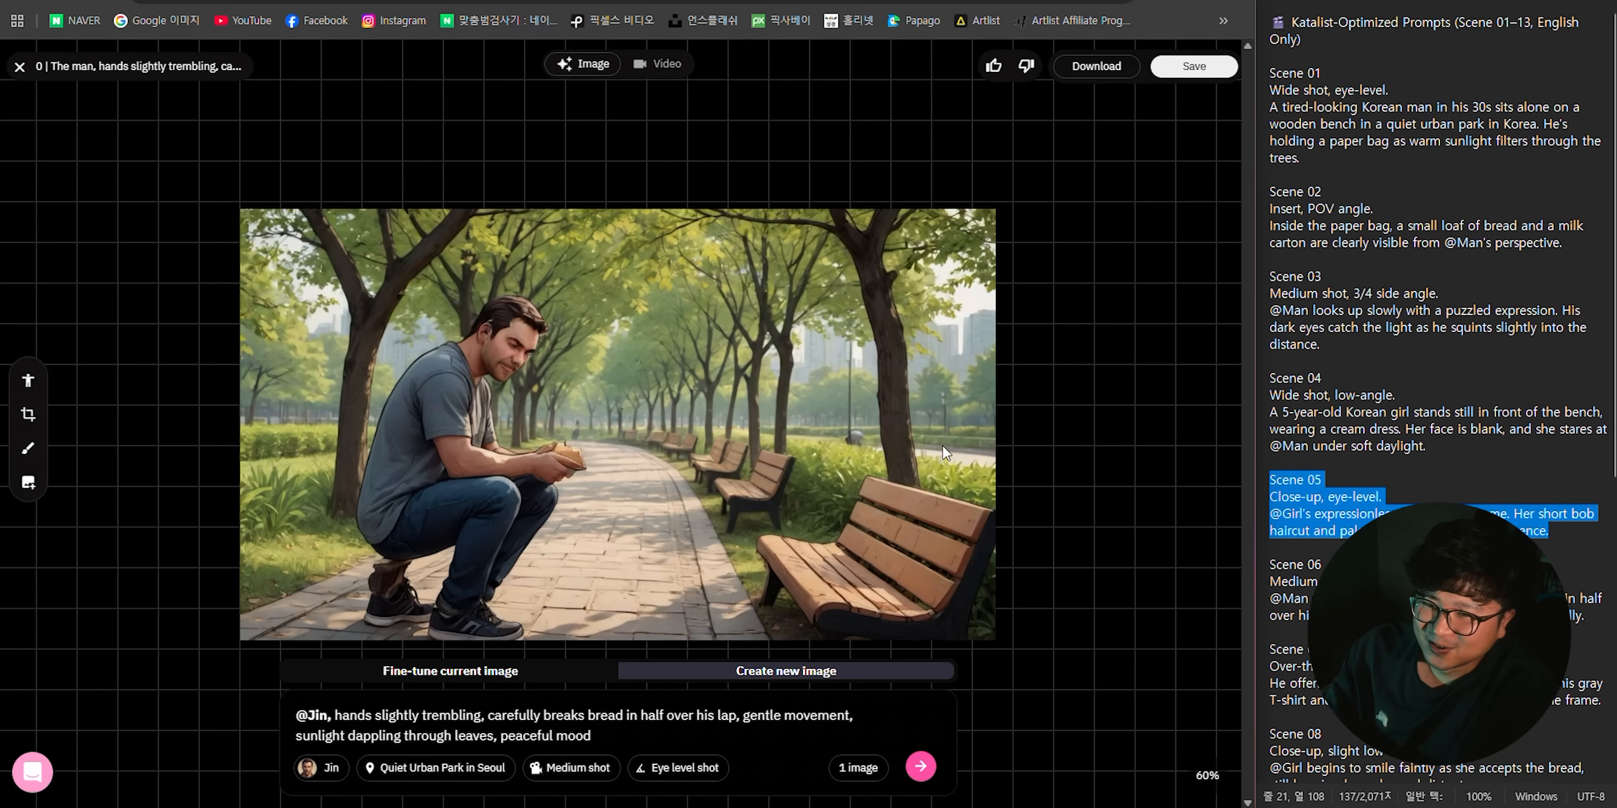
{"action": "left_click", "coordinate": [1599, 622]}
{"action": "left_click_drag", "start_coordinate": [1599, 621], "coordinate": [1189, 565]}
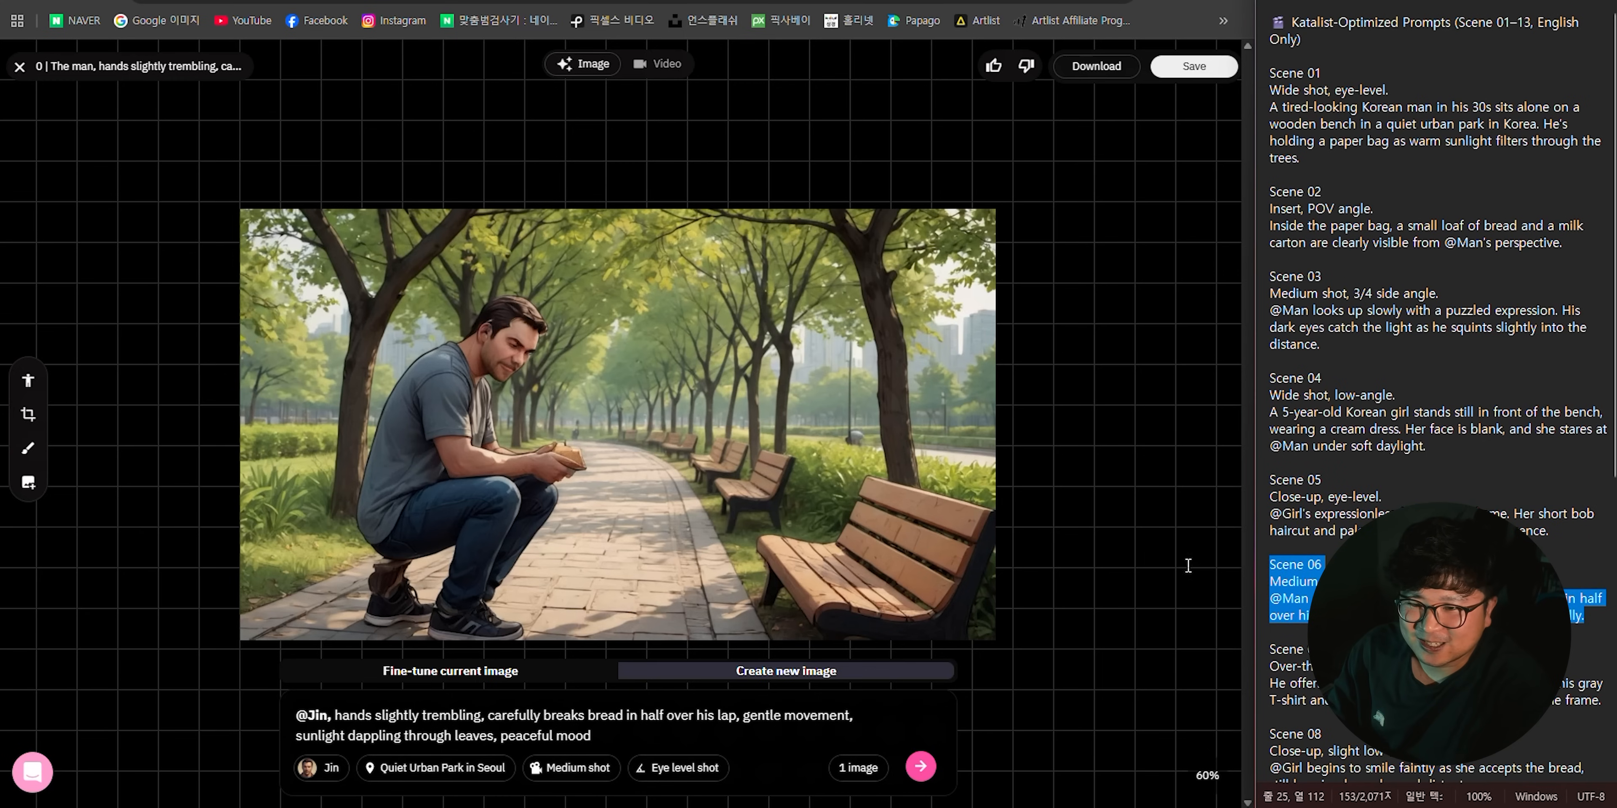
{"action": "key", "text": "ctrl+Tab"}
{"action": "type", "text": "Scene 06 Medium close-up, overhead angle. @Man uses both hands to gently break the bread in half over his lap. His tired hands move slowly but carefully."}
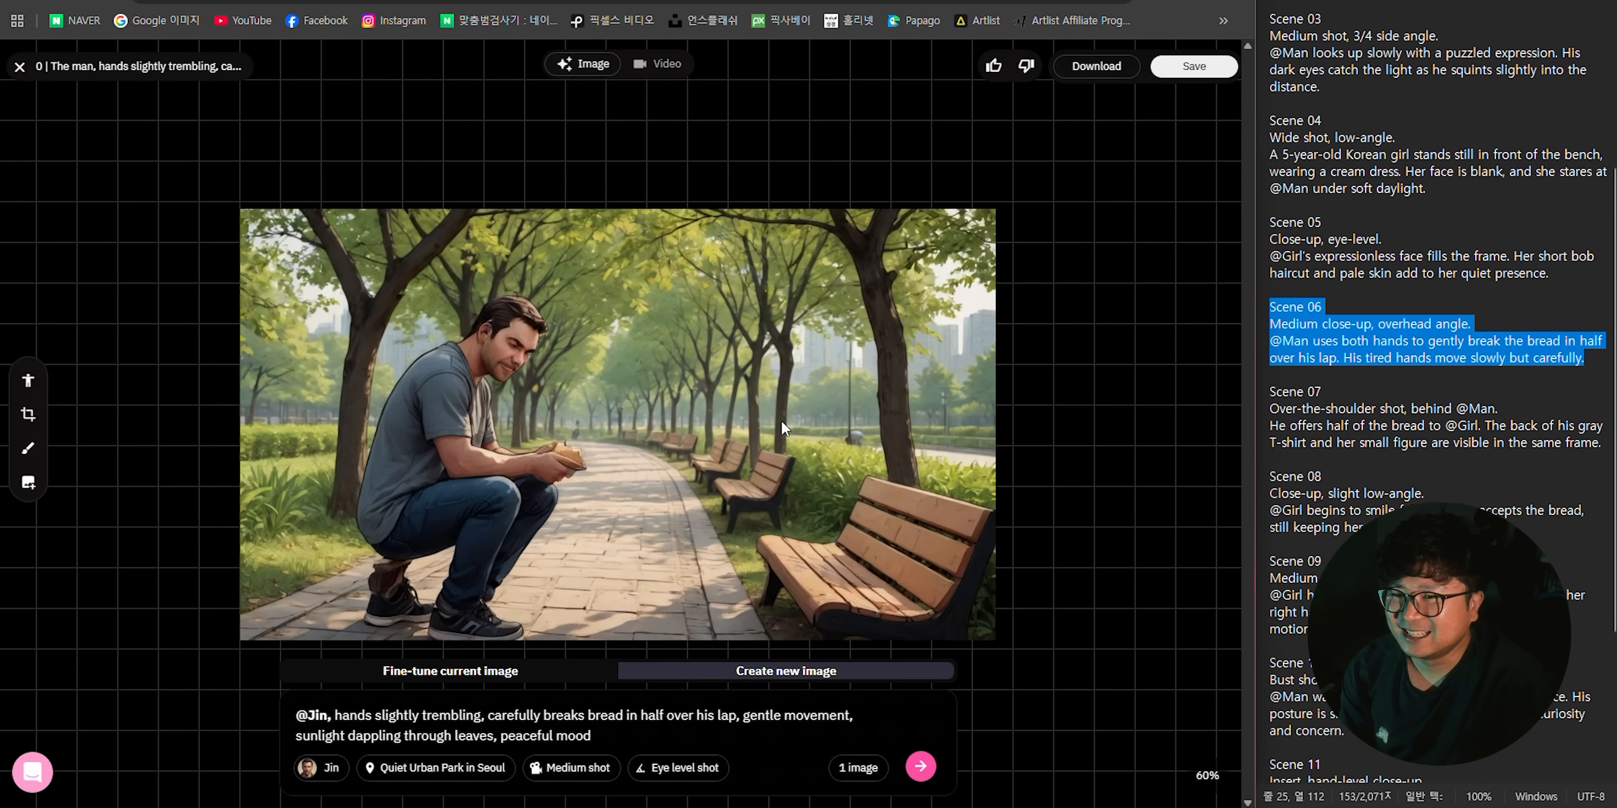
{"action": "left_click", "coordinate": [598, 720]}
{"action": "key", "text": "ctrl+a"}
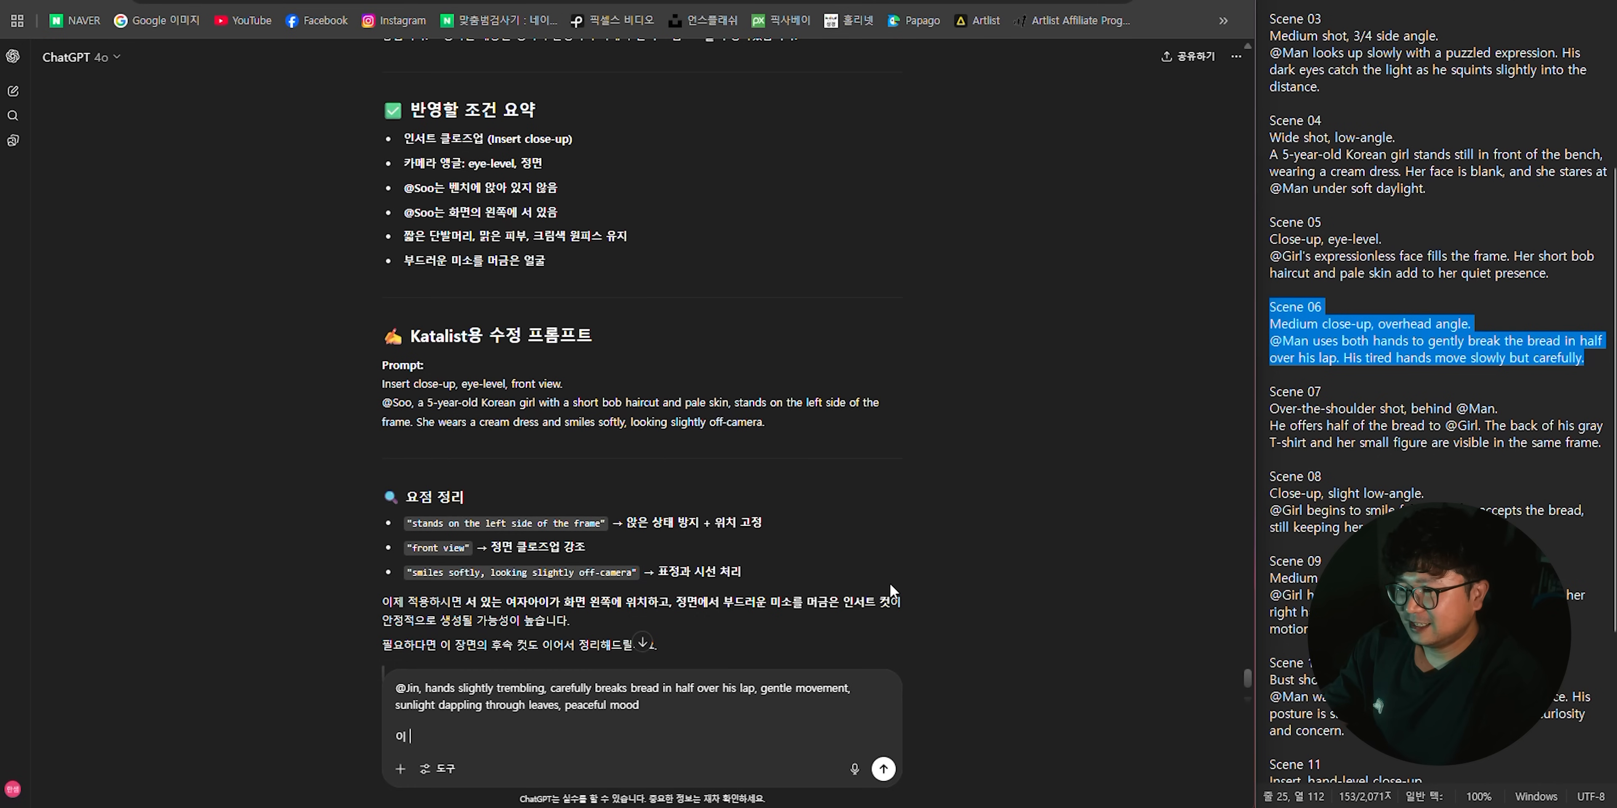
{"action": "type", "text": "장면은"}
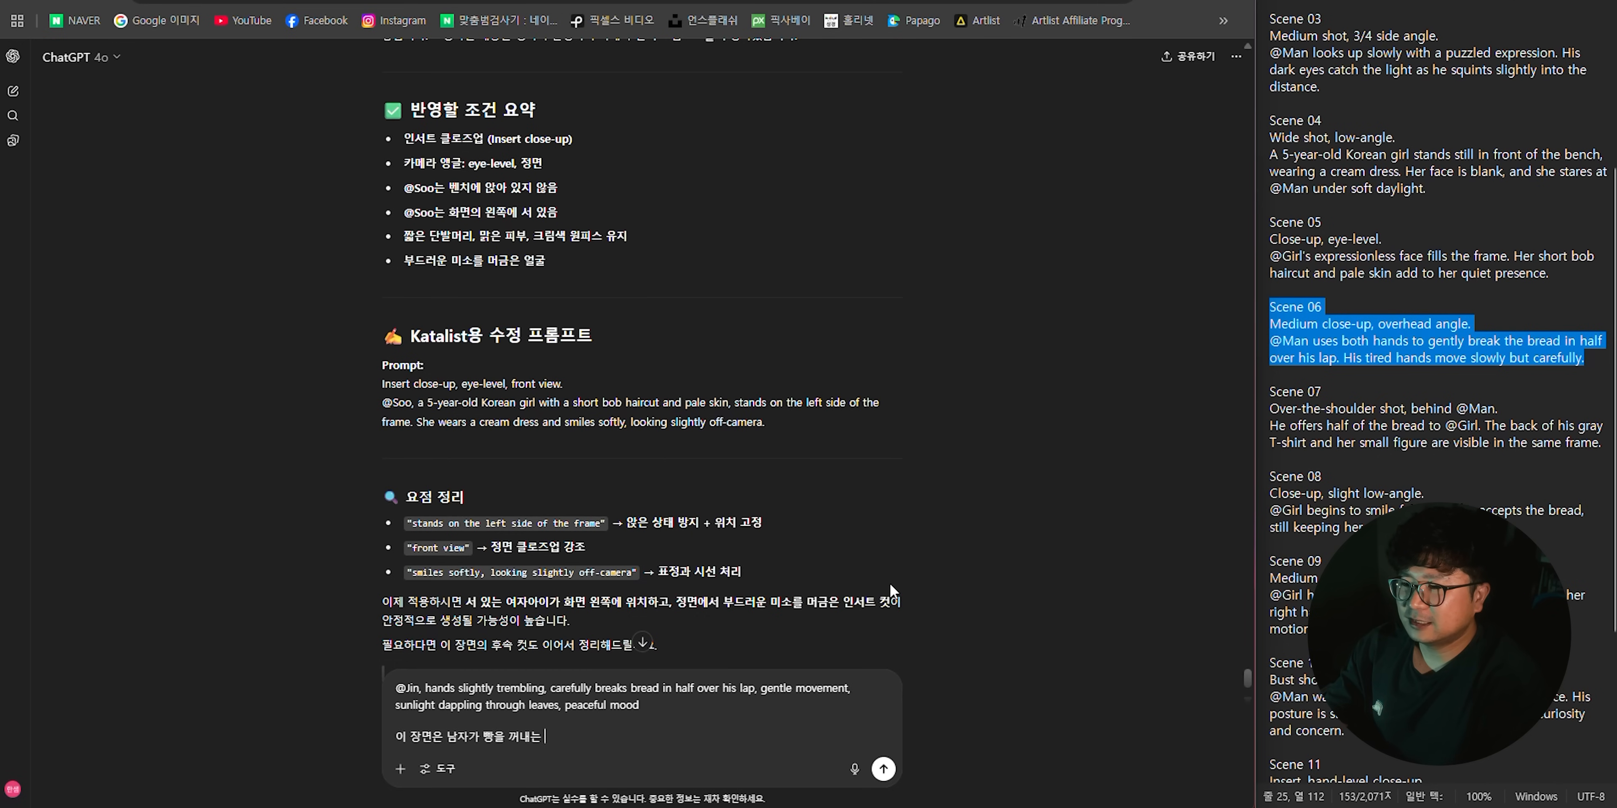
{"action": "type", "text": " 남자가 빵을 꺼내는 인서트 장면이야."}
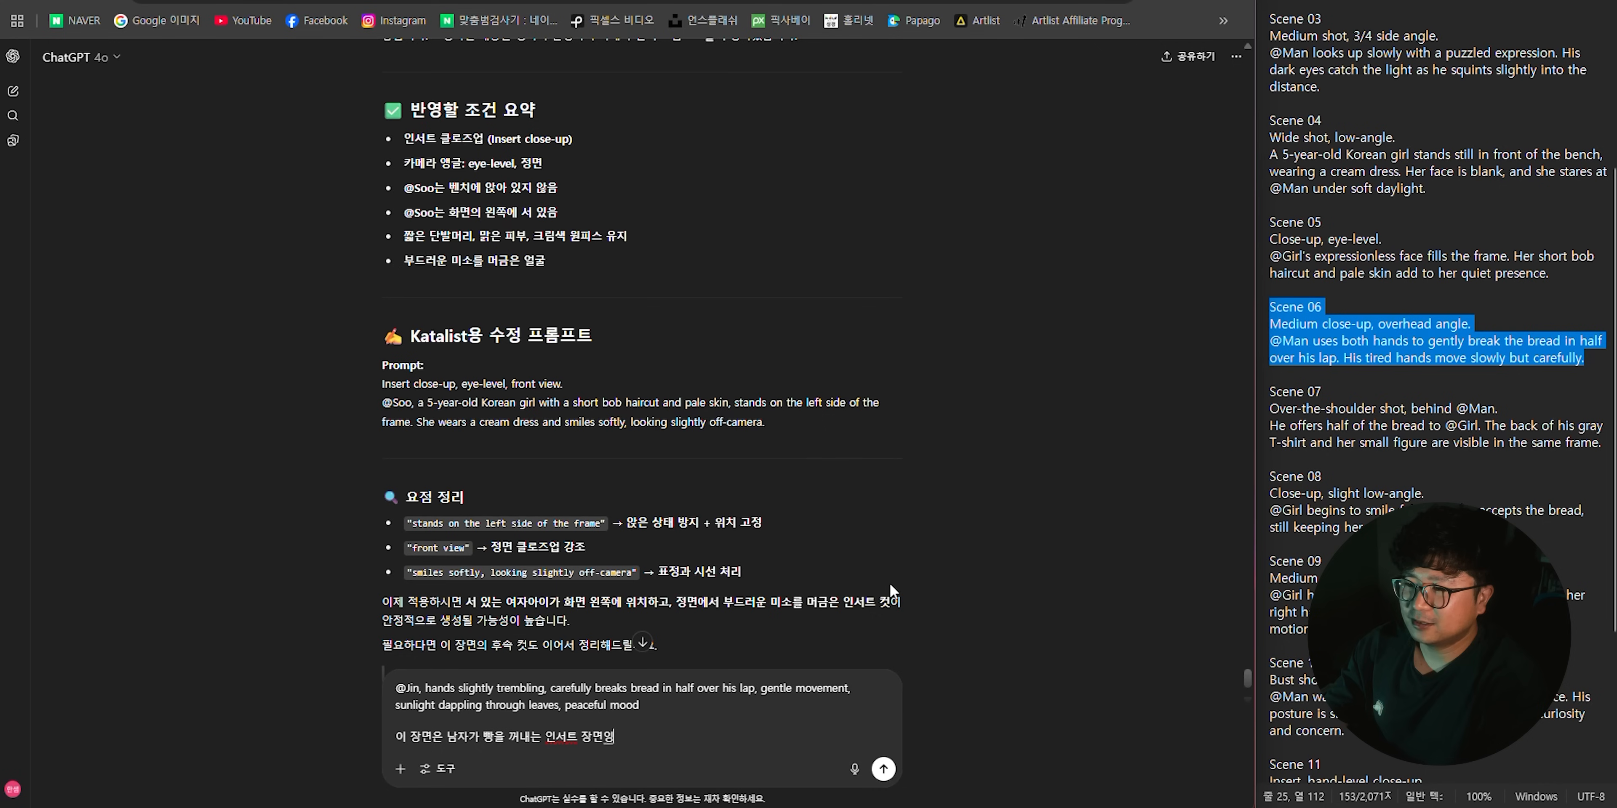
{"action": "key", "text": "shift+Return"}
{"action": "type", "text": "좀이팩 안에서 빵을 "}
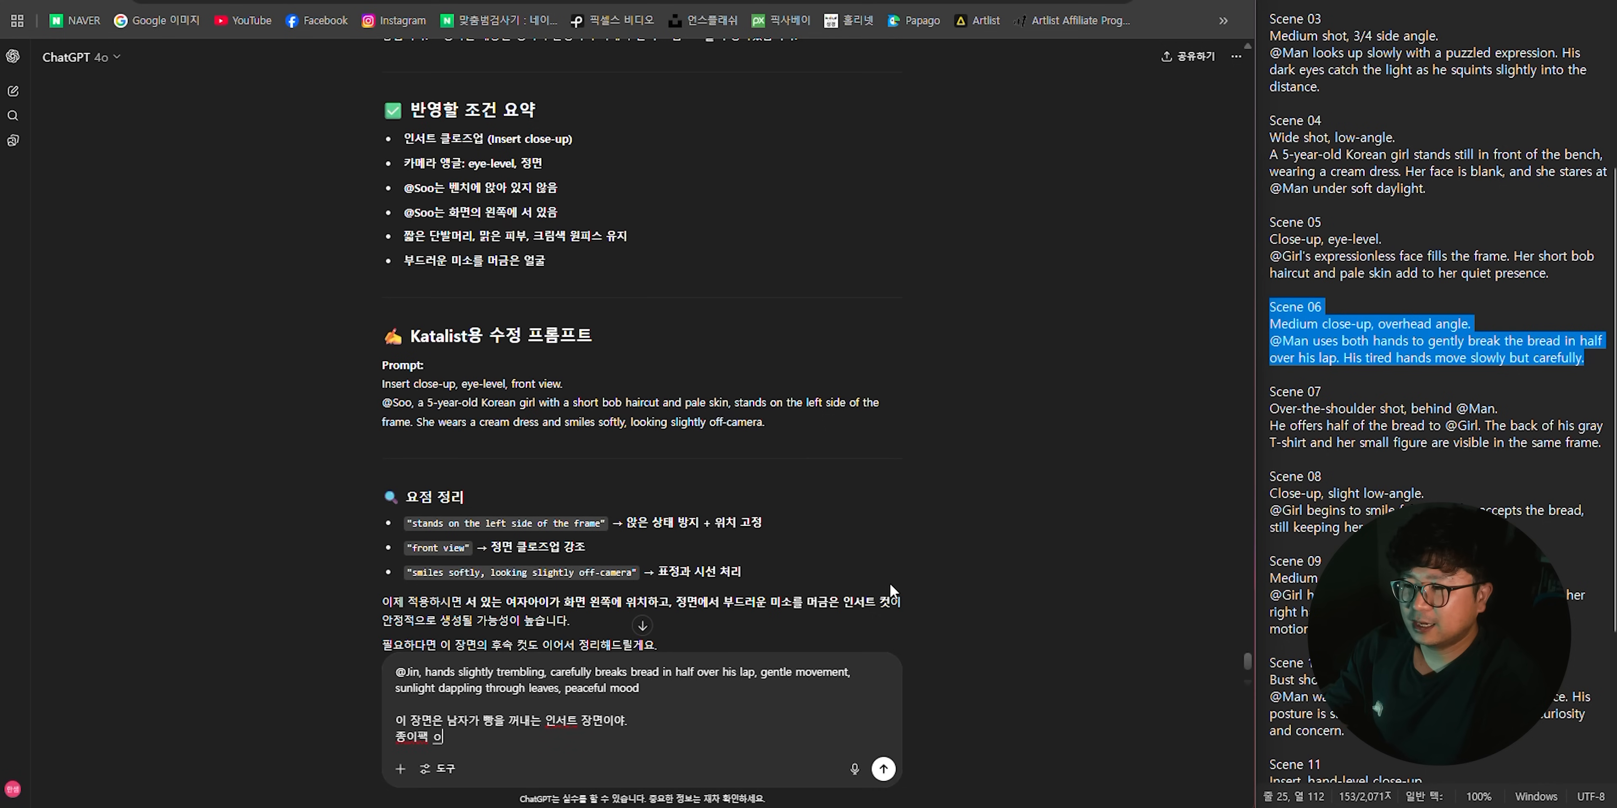
{"action": "type", "text": "꺼내는 이미"}
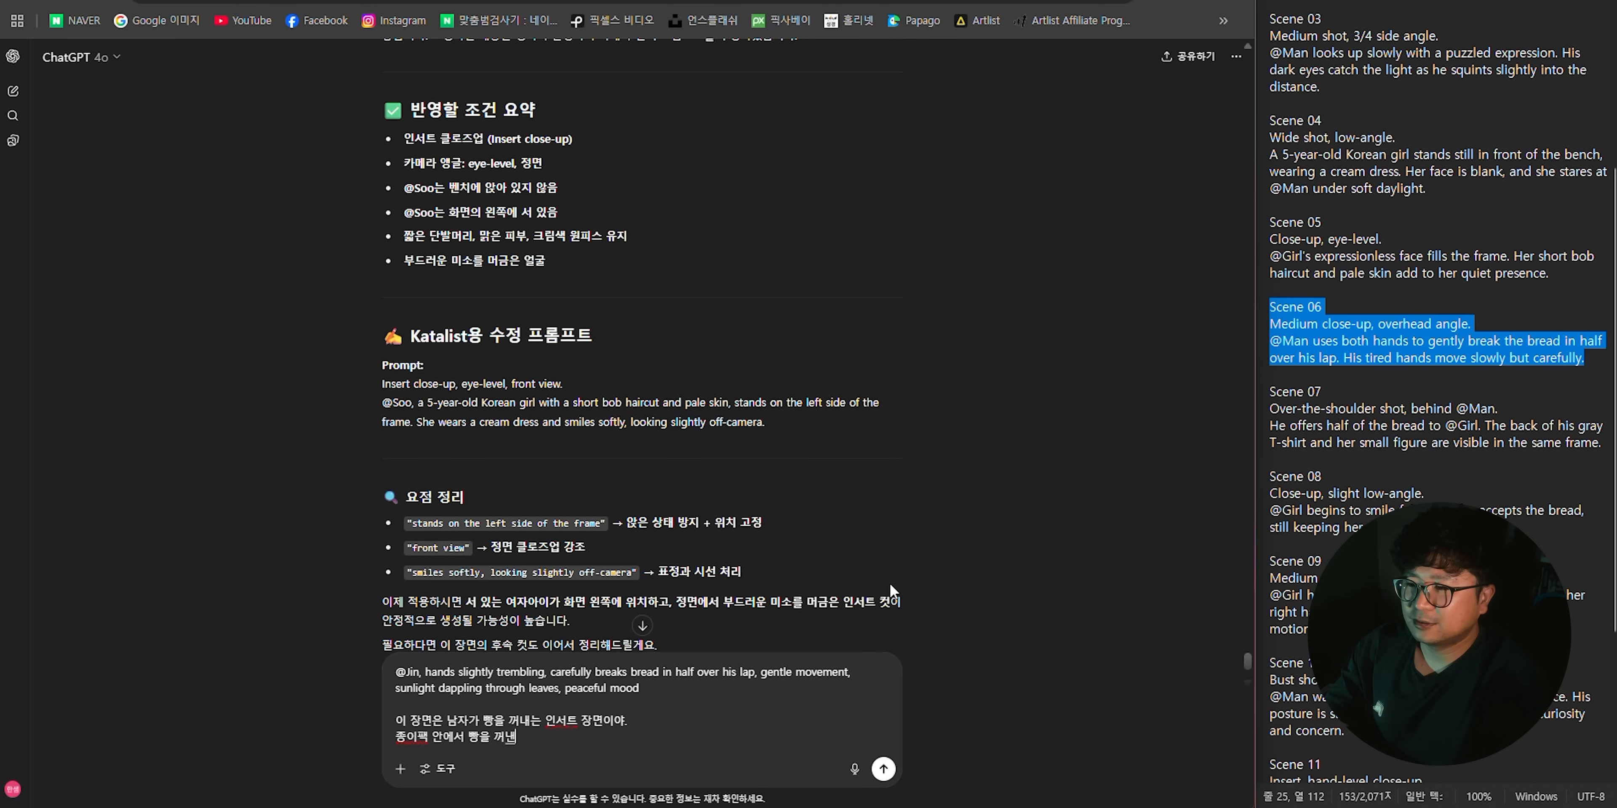
{"action": "type", "text": "지를 생성하고 싶어."}
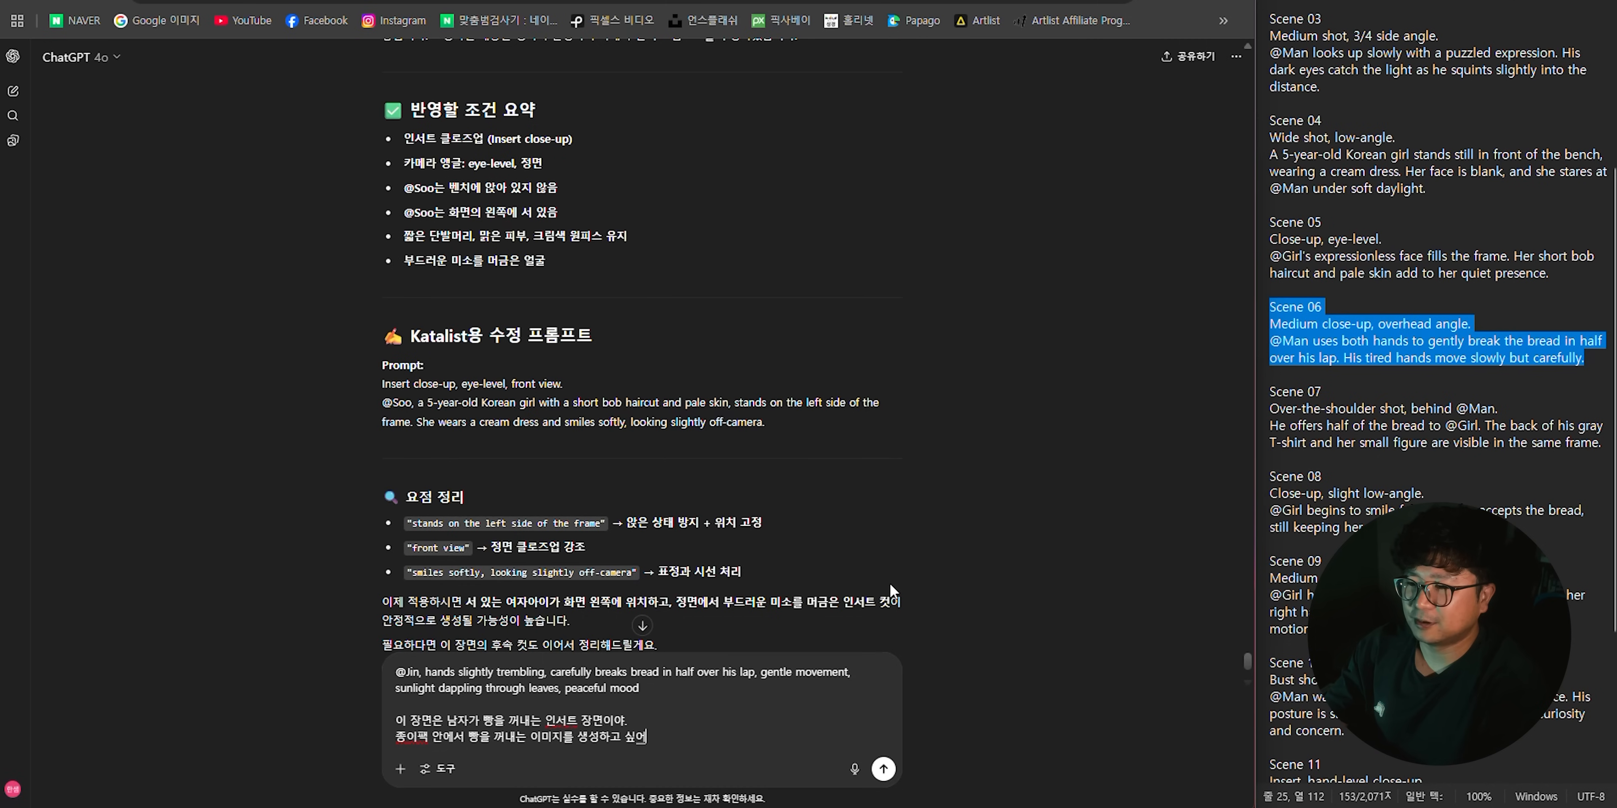
- Add "Katalist용으로 프롬프트 작성 부탁해~" to the ChatGPT message and send it
{"action": "key", "text": "shift+Return"}
{"action": "type", "text": "Katali"}
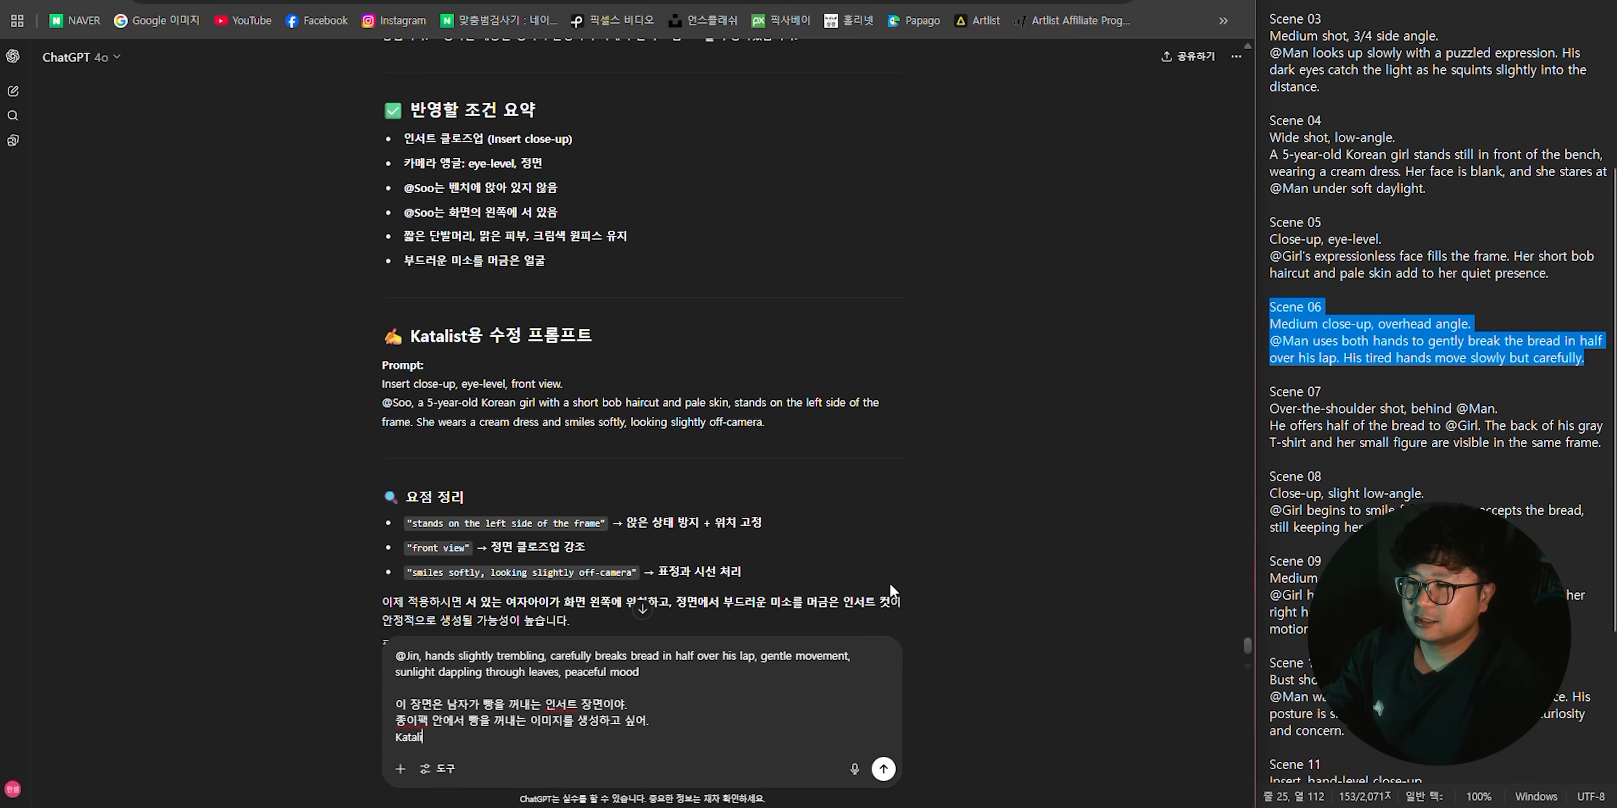
{"action": "type", "text": "st용으로"}
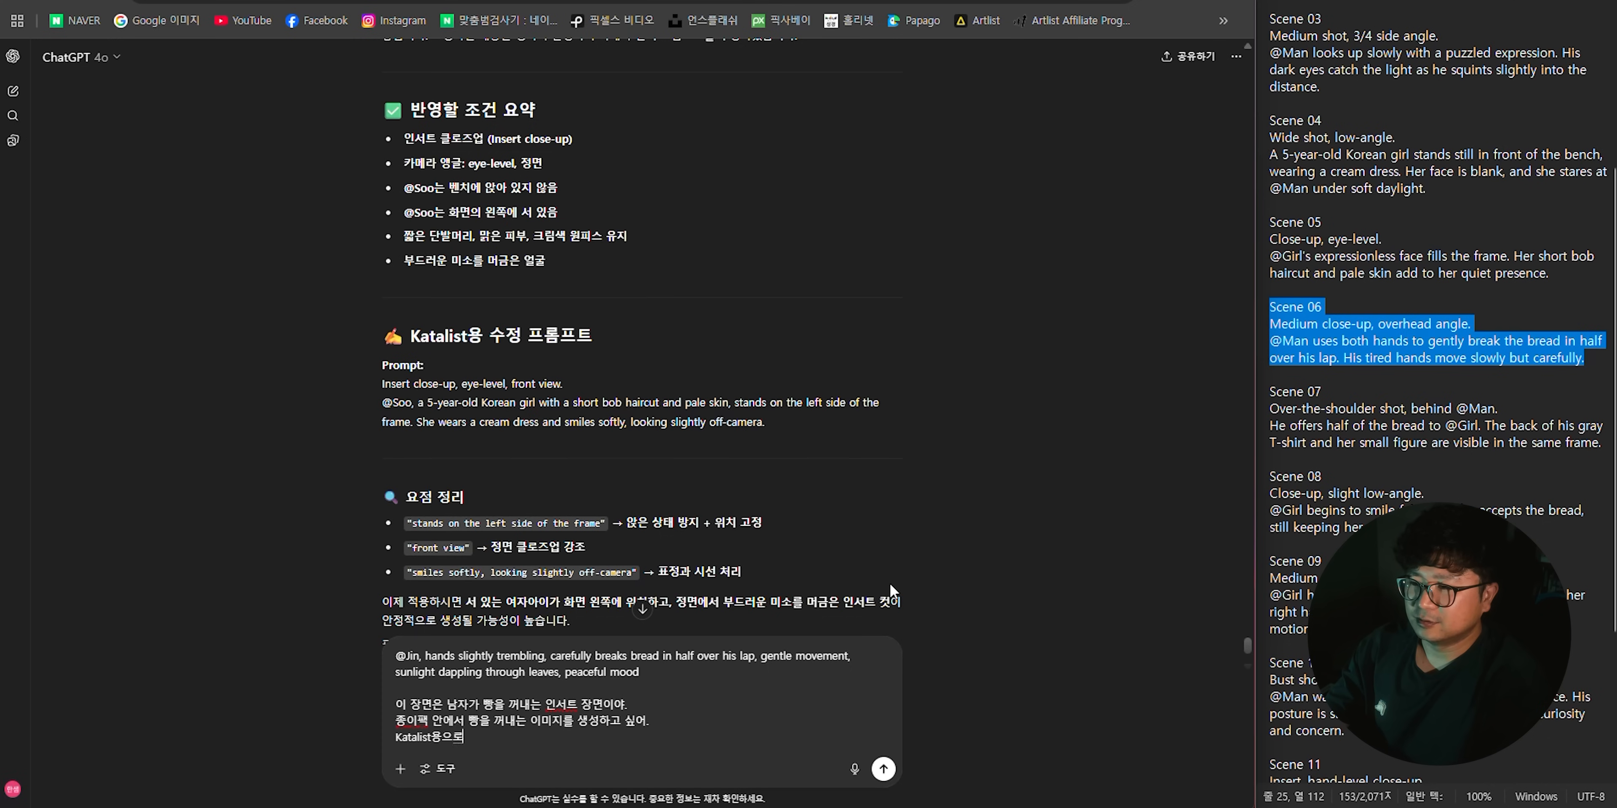
{"action": "type", "text": " 프롬프트 작성 부탁대"}
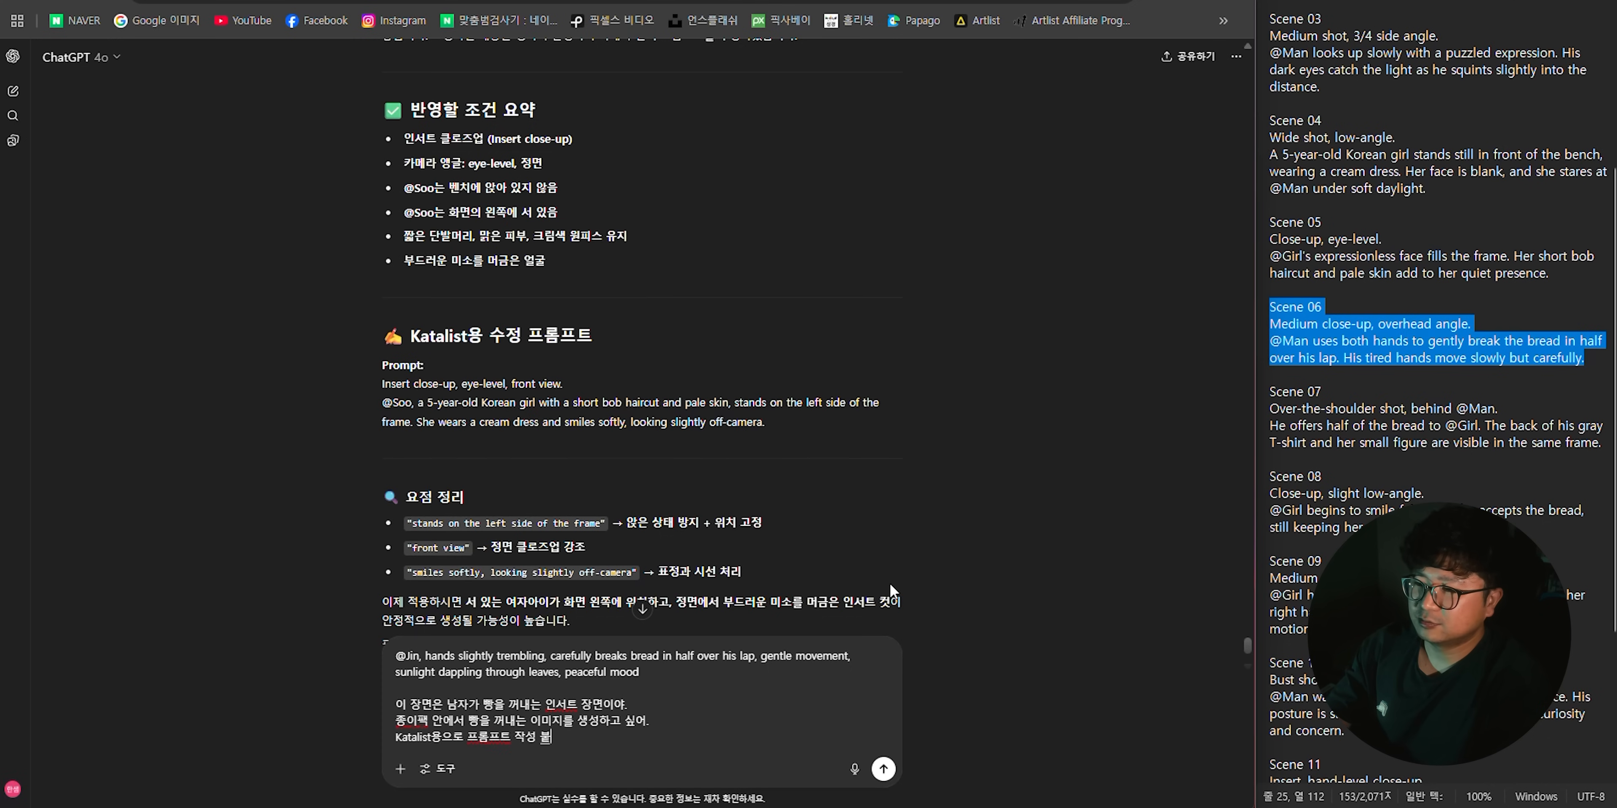
{"action": "type", "text": "해~"}
{"action": "key", "text": "Return"}
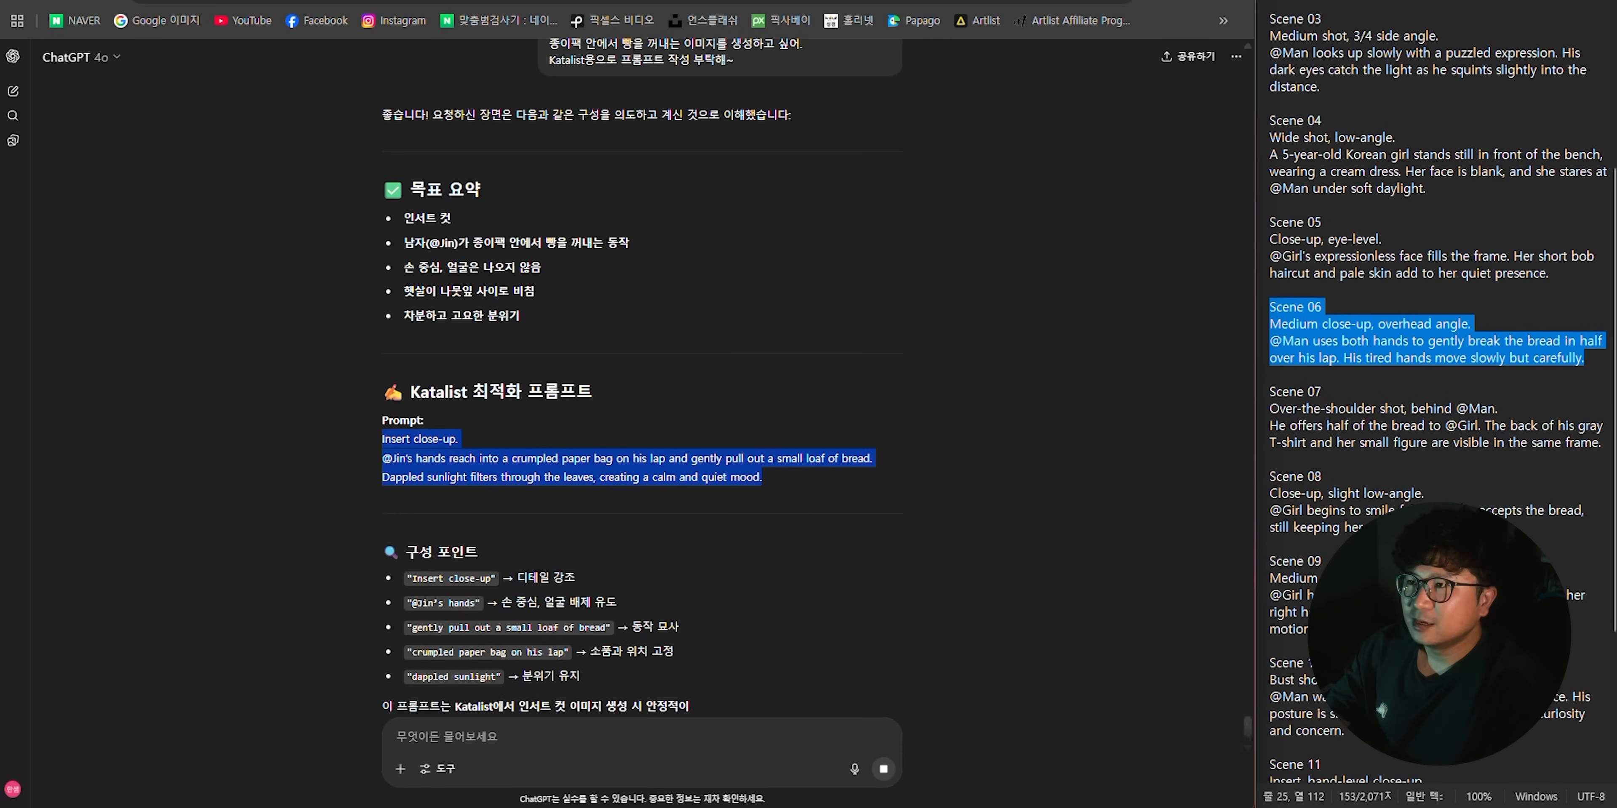
{"action": "left_click", "coordinate": [534, 2]}
{"action": "type", "text": "Insert close-up.@Jin’s hands reach into a crumpled paper bag on his lap and gently pull out a small loaf of bread. Dappled sunlight filters through the leaves, creating a calm and quiet mood."}
{"action": "left_click", "coordinate": [416, 731]}
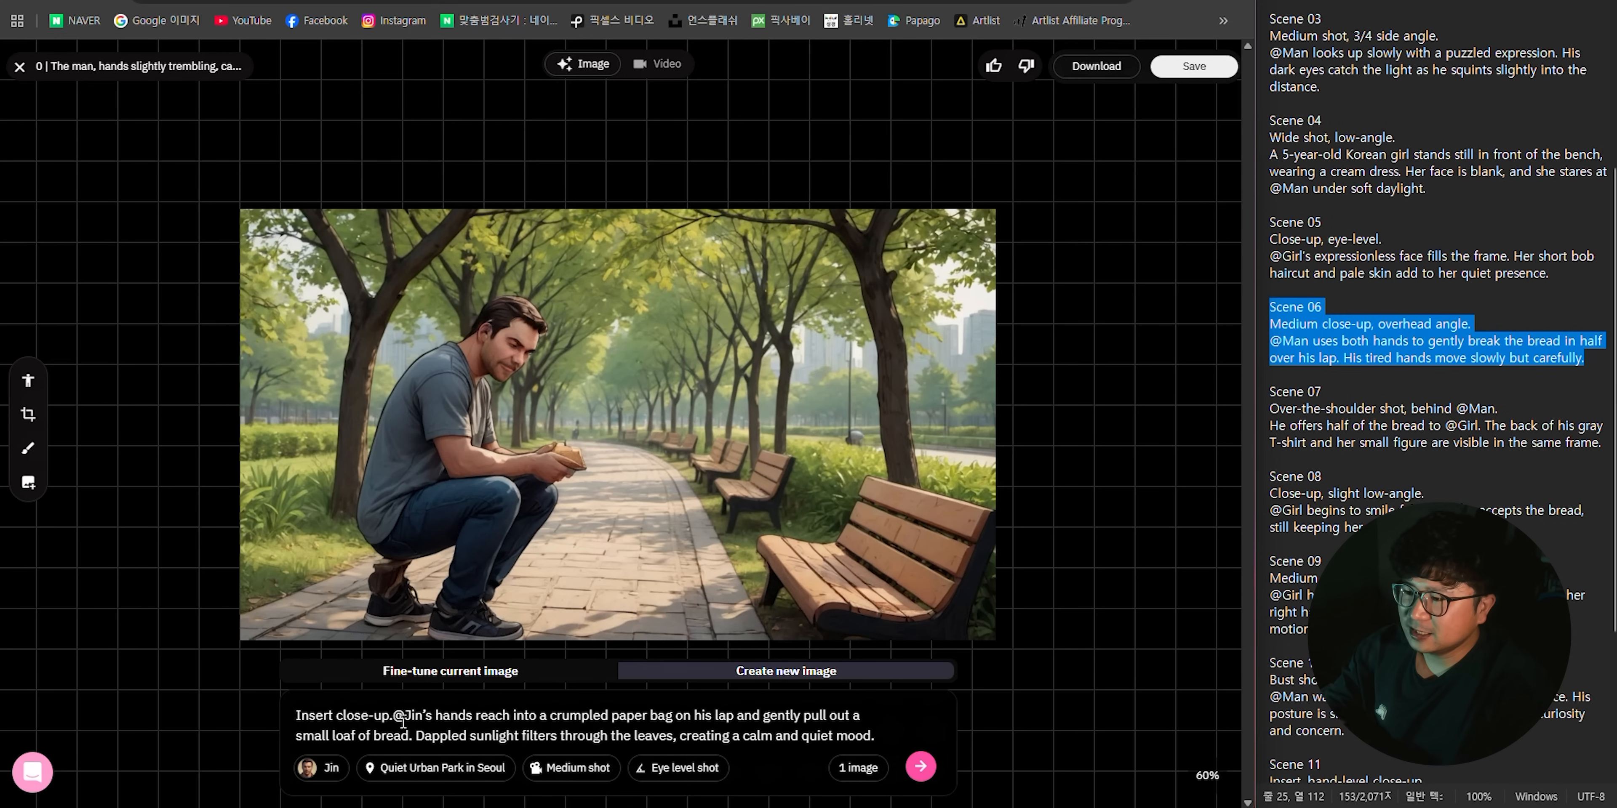
{"action": "left_click_drag", "start_coordinate": [393, 716], "coordinate": [405, 721]}
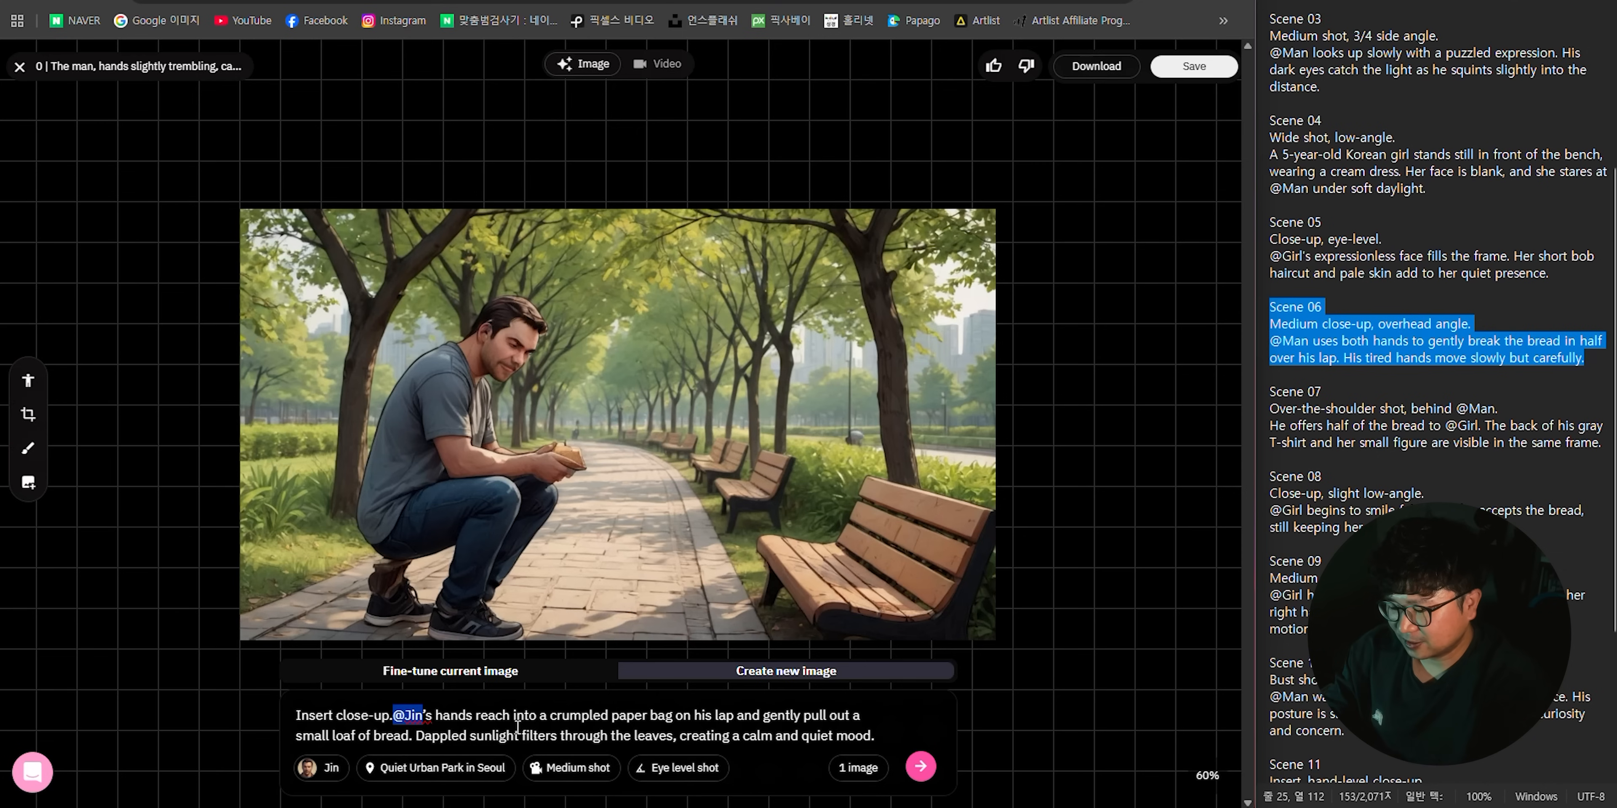
{"action": "type", "text": "man"}
- Generate 4 new images for scene 06 with an Extreme close-up shot and the Shot from above angle
{"action": "left_click", "coordinate": [509, 768]}
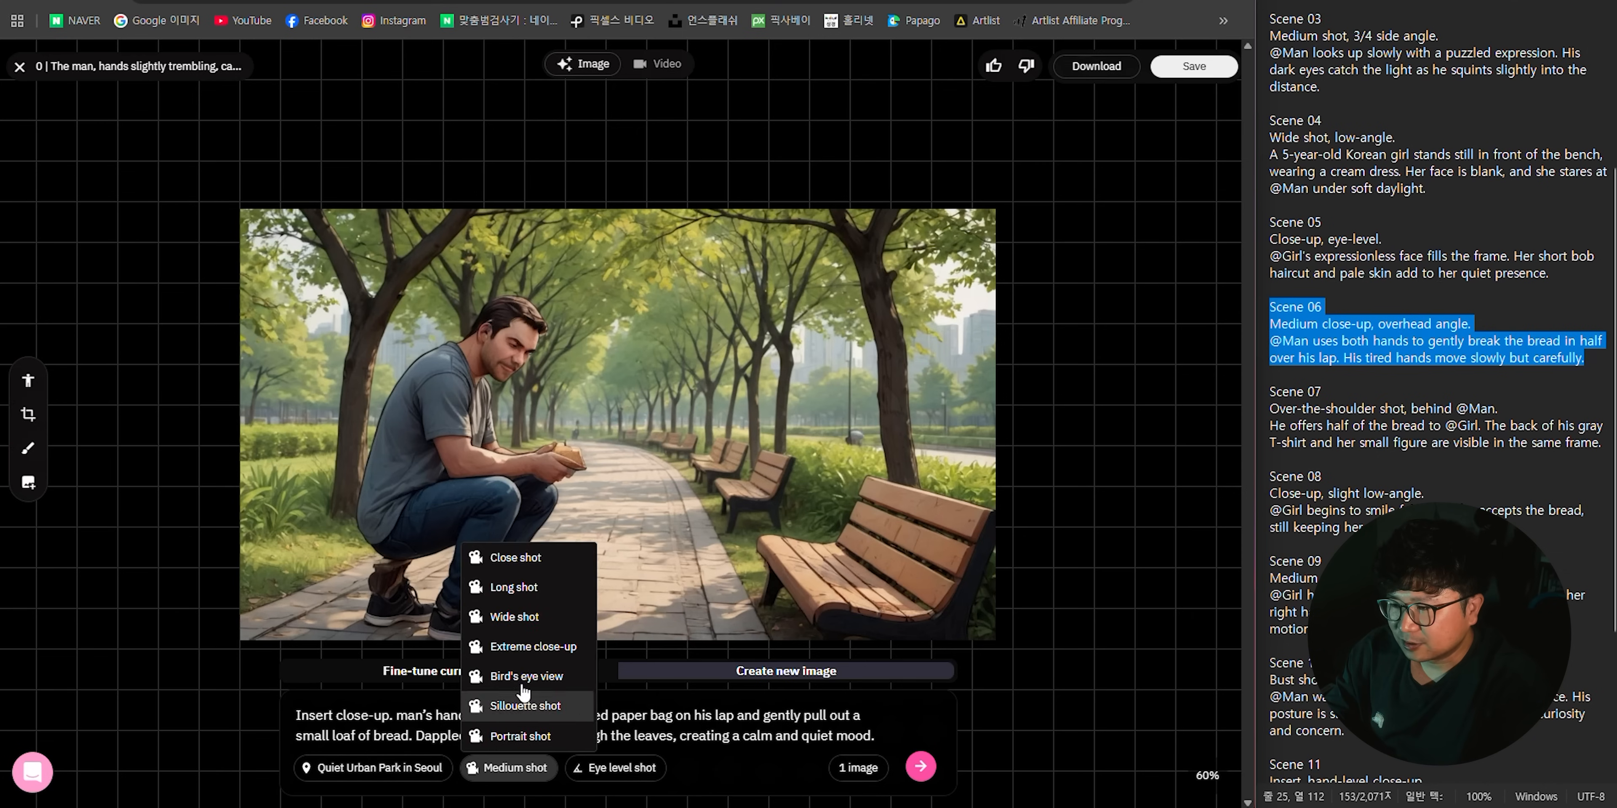
{"action": "left_click", "coordinate": [544, 647]}
{"action": "left_click", "coordinate": [640, 768]}
{"action": "left_click", "coordinate": [653, 616]}
{"action": "left_click", "coordinate": [858, 767]}
{"action": "left_click", "coordinate": [863, 739]}
{"action": "left_click", "coordinate": [921, 765]}
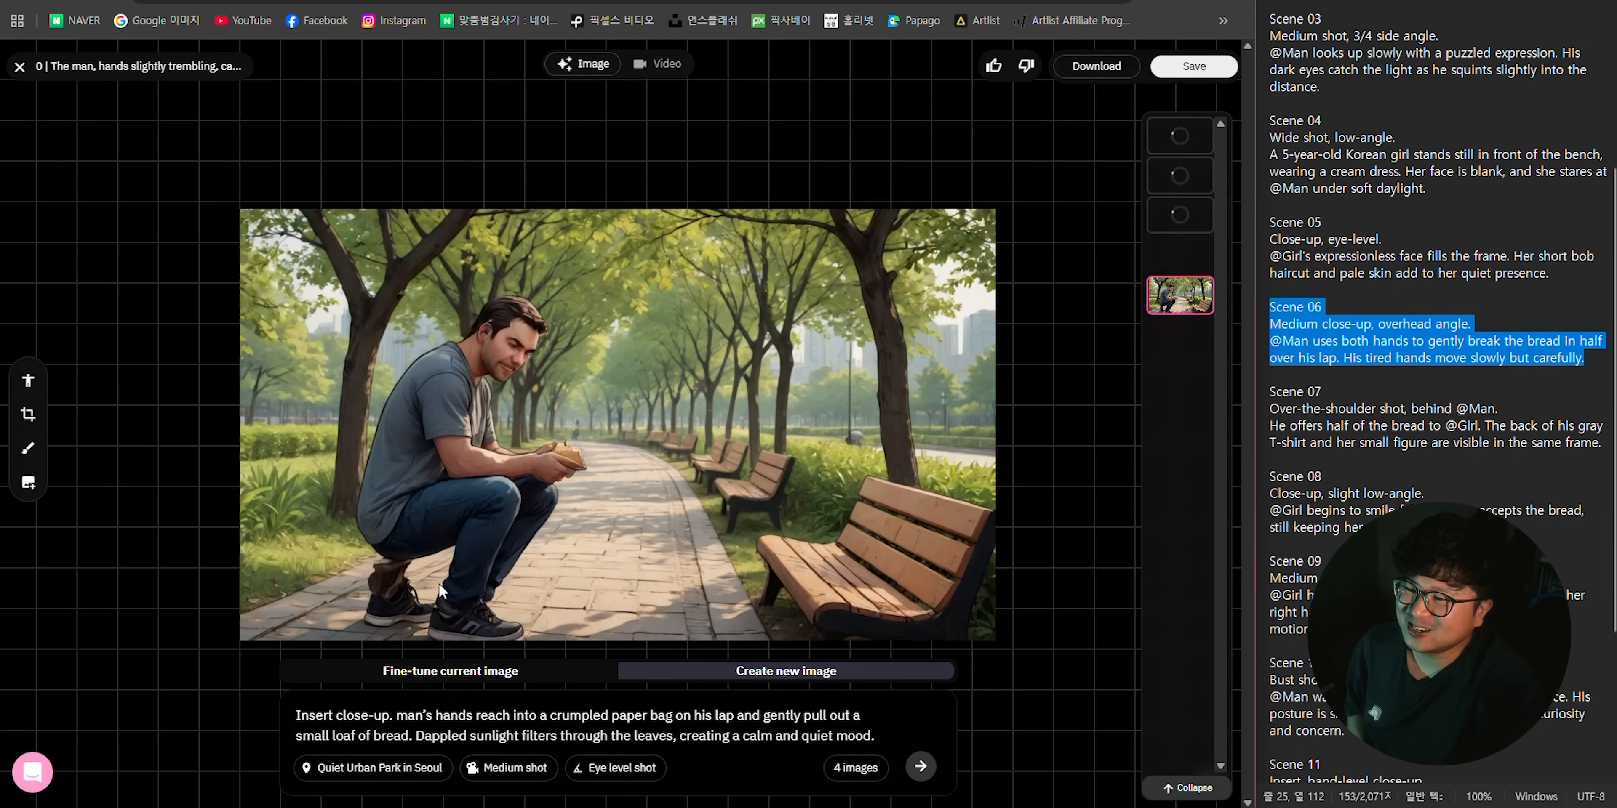
- Compare the generated paper-bag images and select the one with a single hand pulling bread out of the bag
{"action": "scroll", "coordinate": [444, 574], "scroll_direction": "down", "scroll_amount": 5}
{"action": "scroll", "coordinate": [448, 547], "scroll_direction": "up", "scroll_amount": 2}
{"action": "scroll", "coordinate": [566, 489], "scroll_direction": "down", "scroll_amount": 1}
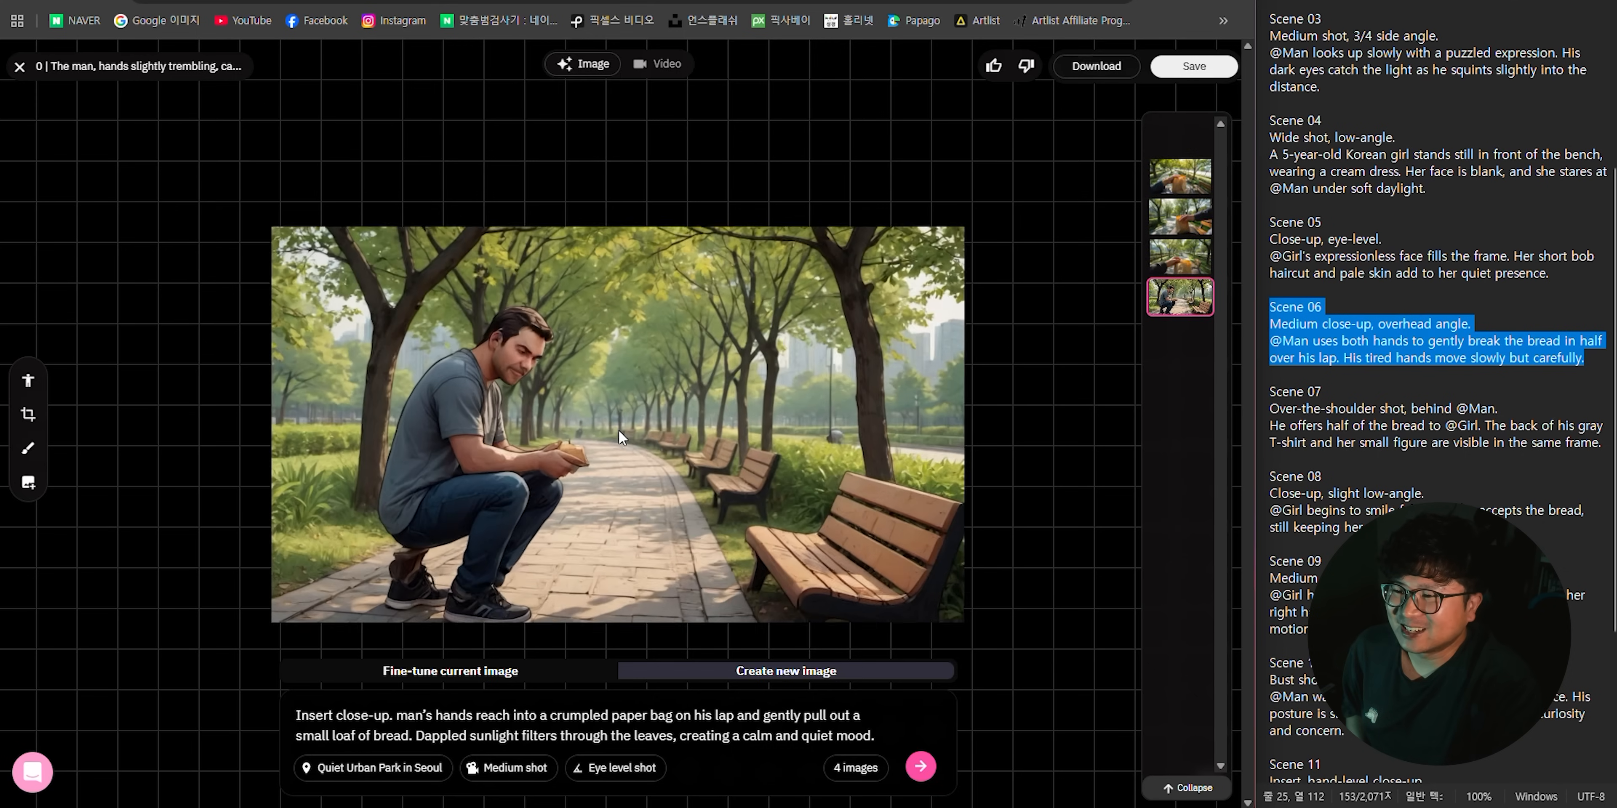
{"action": "left_click", "coordinate": [1180, 216]}
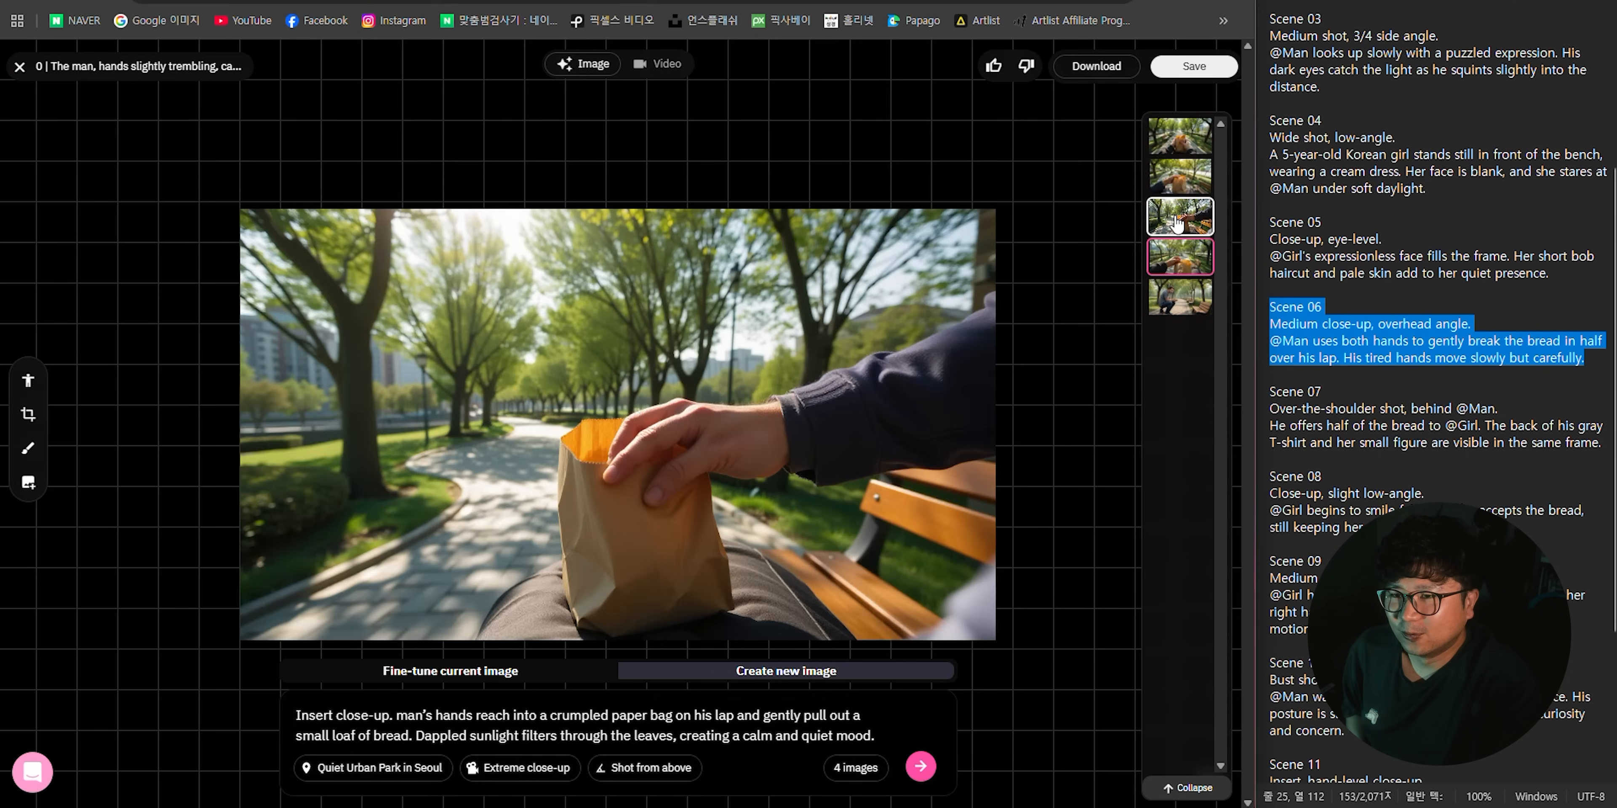
{"action": "left_click", "coordinate": [1179, 176]}
{"action": "left_click", "coordinate": [1177, 146]}
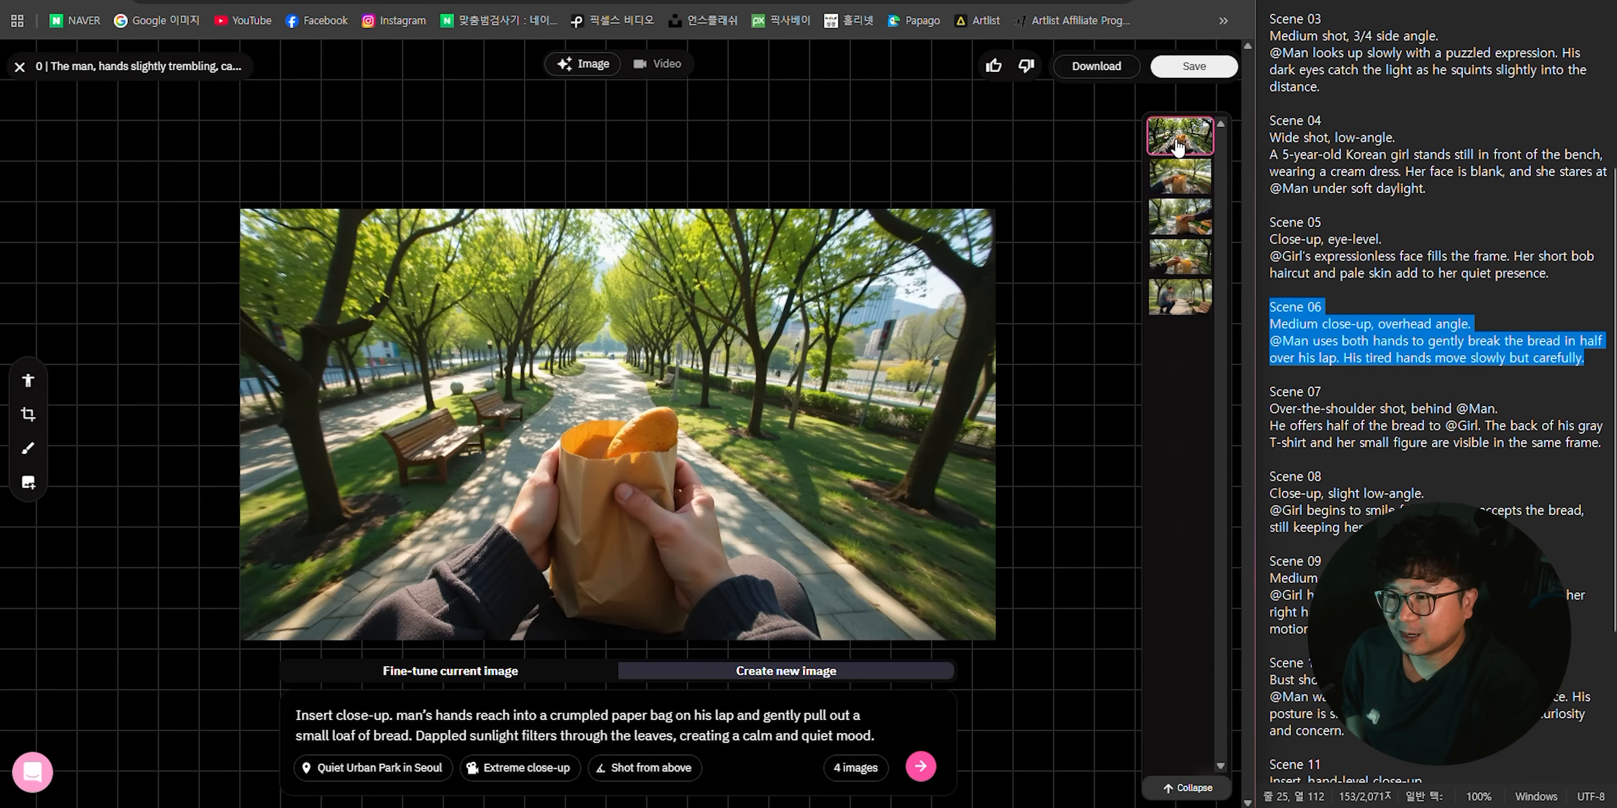
{"action": "left_click", "coordinate": [1179, 256]}
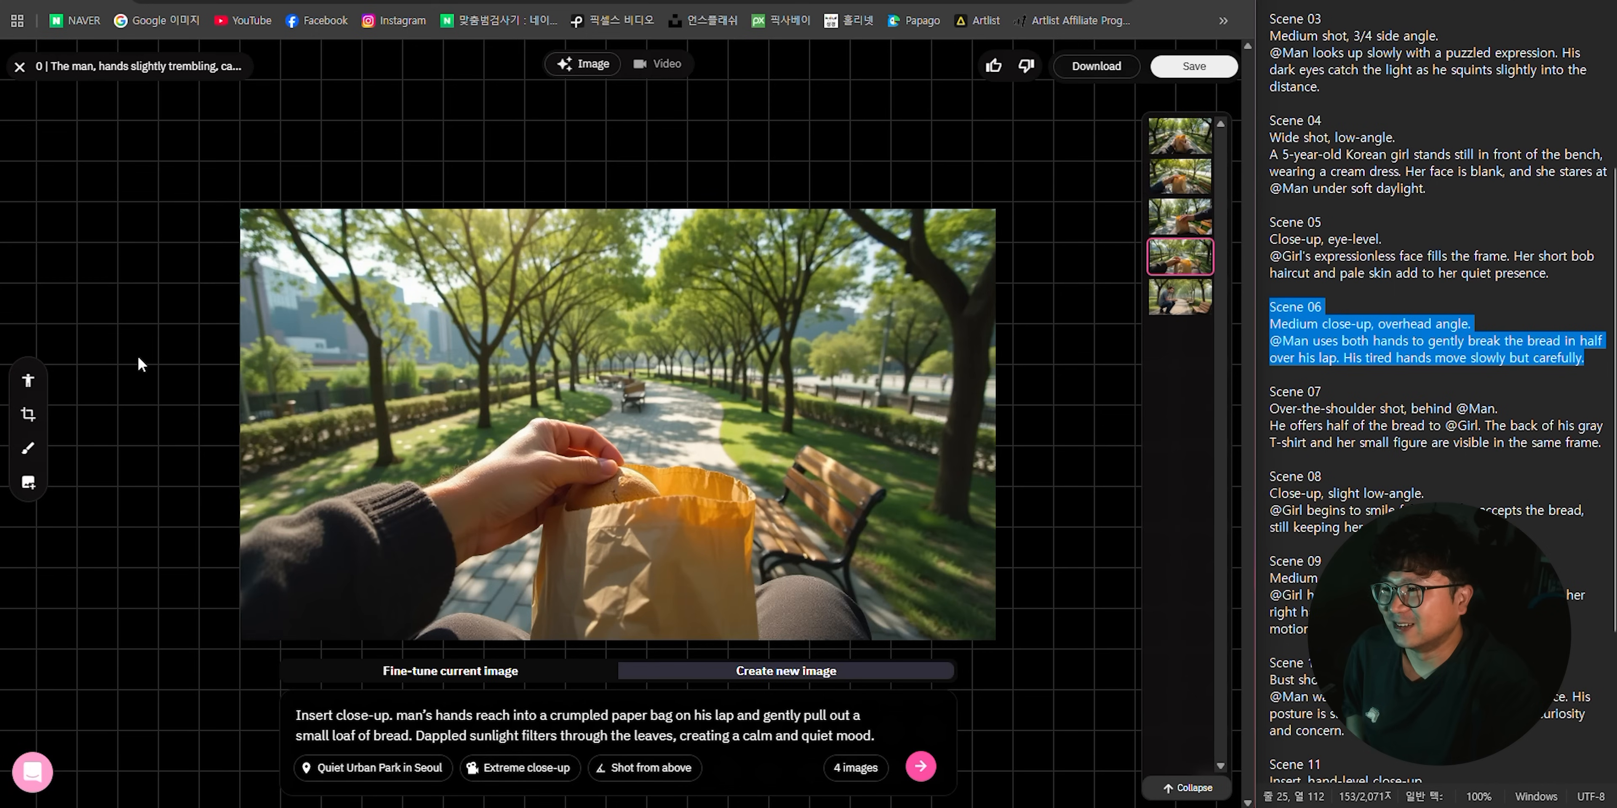
- Crop the selected image to a tighter frame around the hand and paper bag and save it as scene 06's image
{"action": "left_click", "coordinate": [28, 414]}
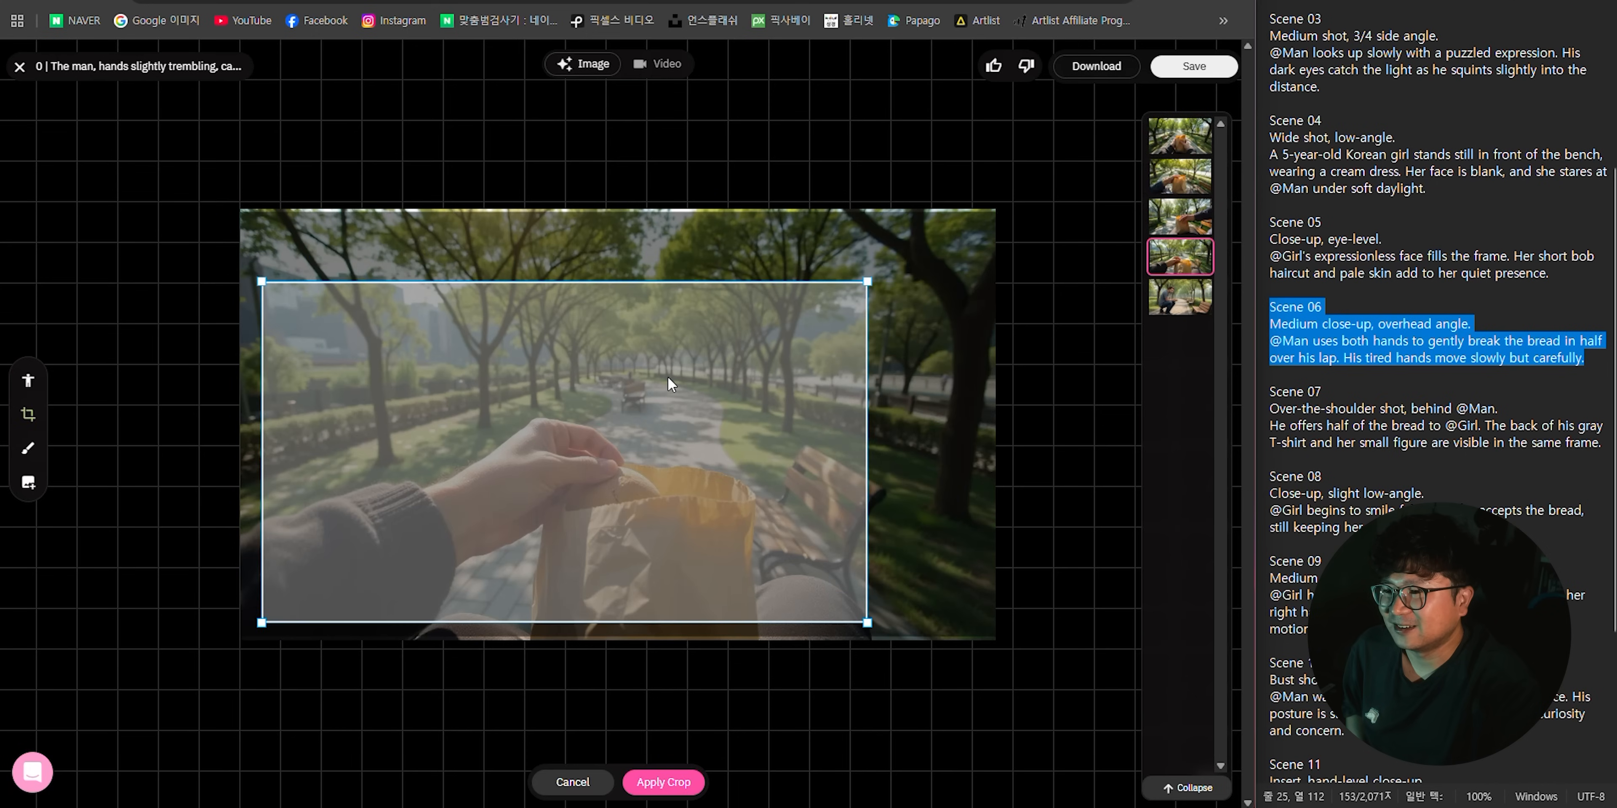
{"action": "left_click_drag", "start_coordinate": [881, 276], "coordinate": [775, 401]}
{"action": "left_click_drag", "start_coordinate": [534, 471], "coordinate": [578, 468]}
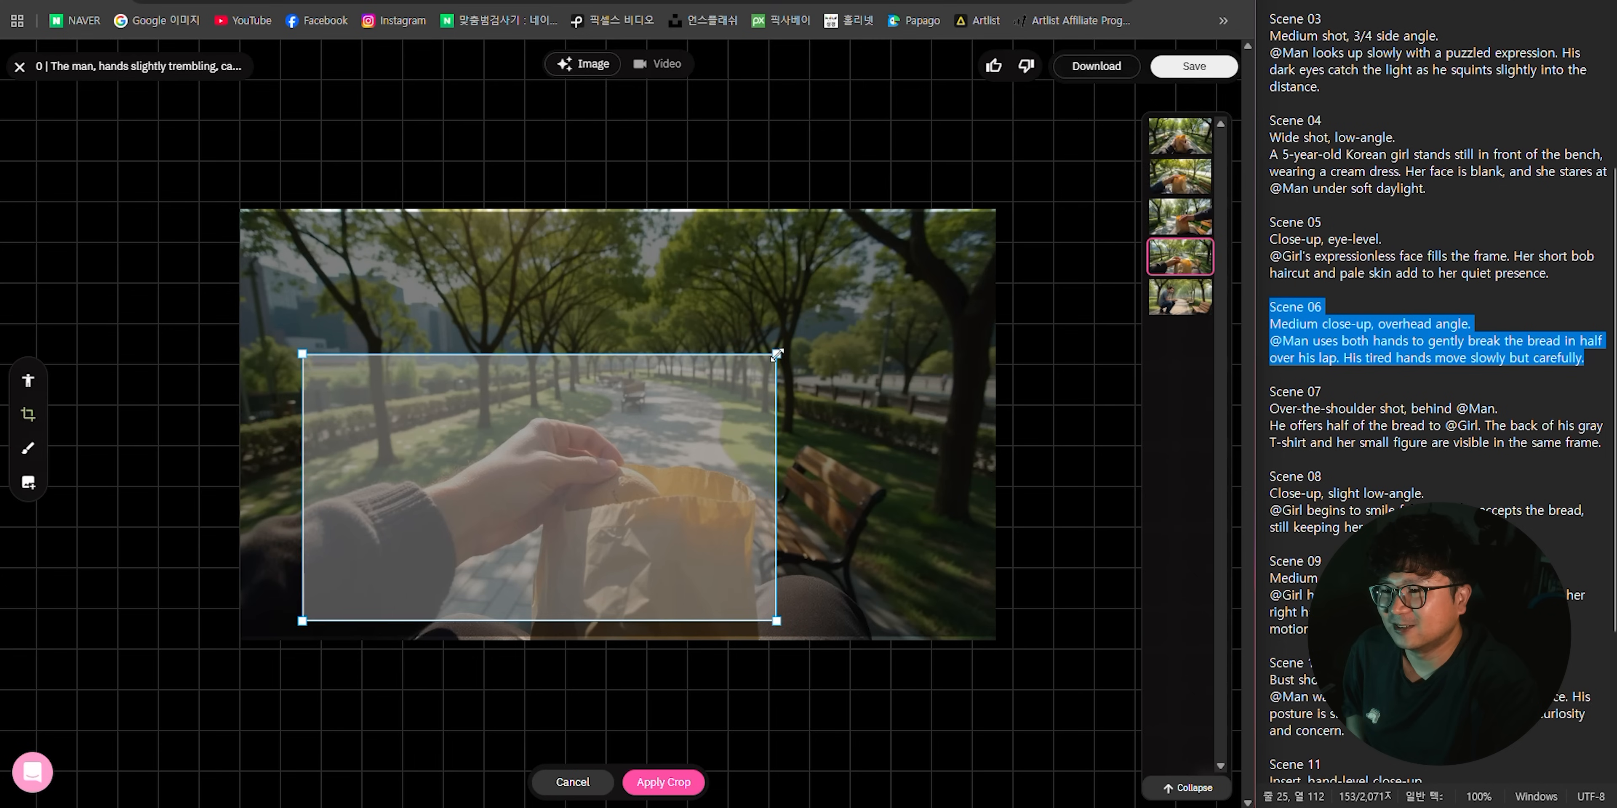
{"action": "left_click", "coordinate": [663, 782]}
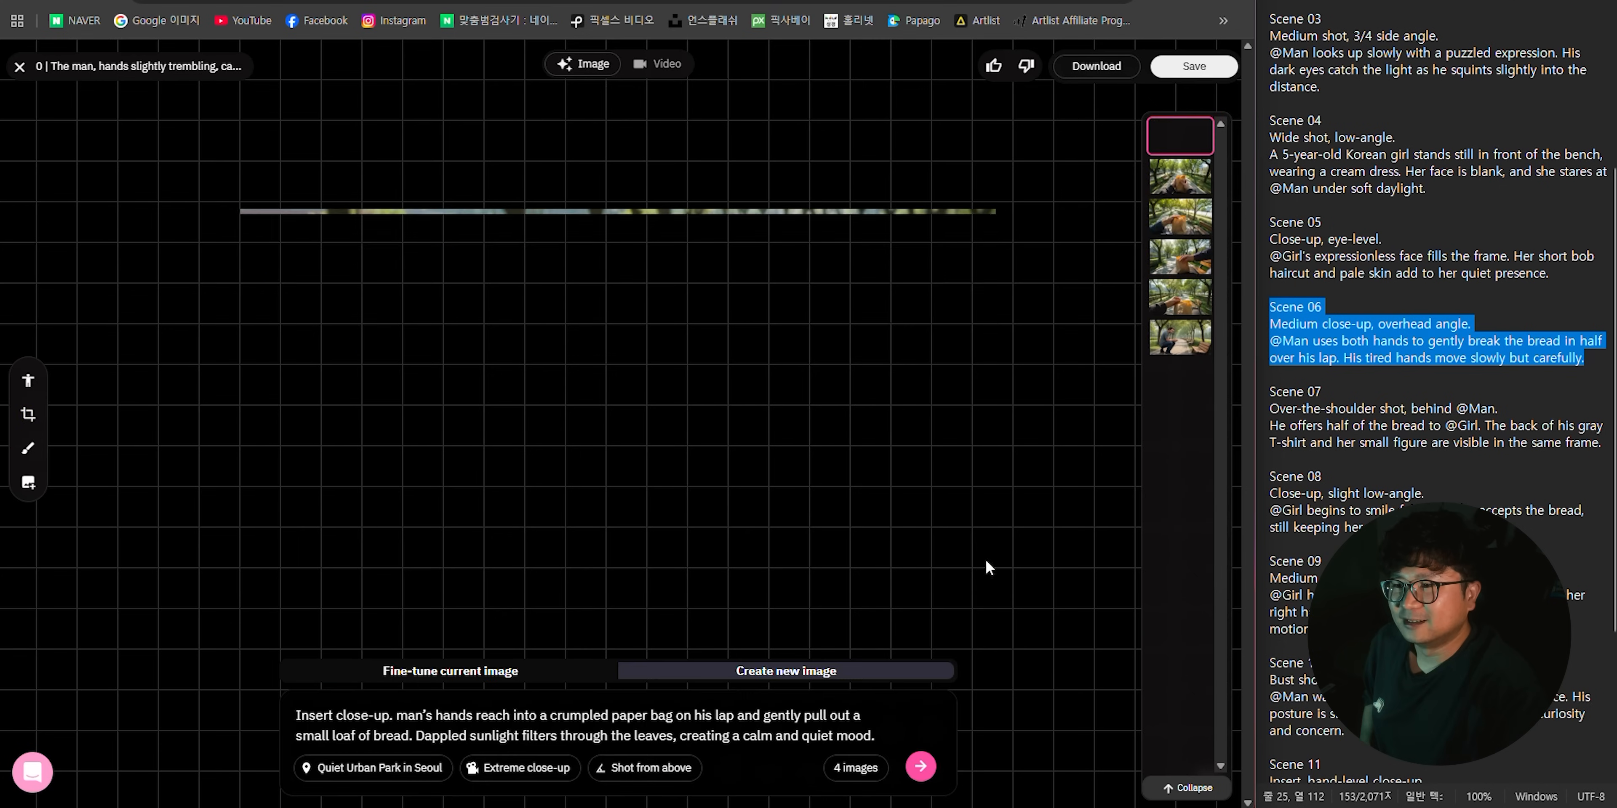
{"action": "left_click", "coordinate": [1194, 66]}
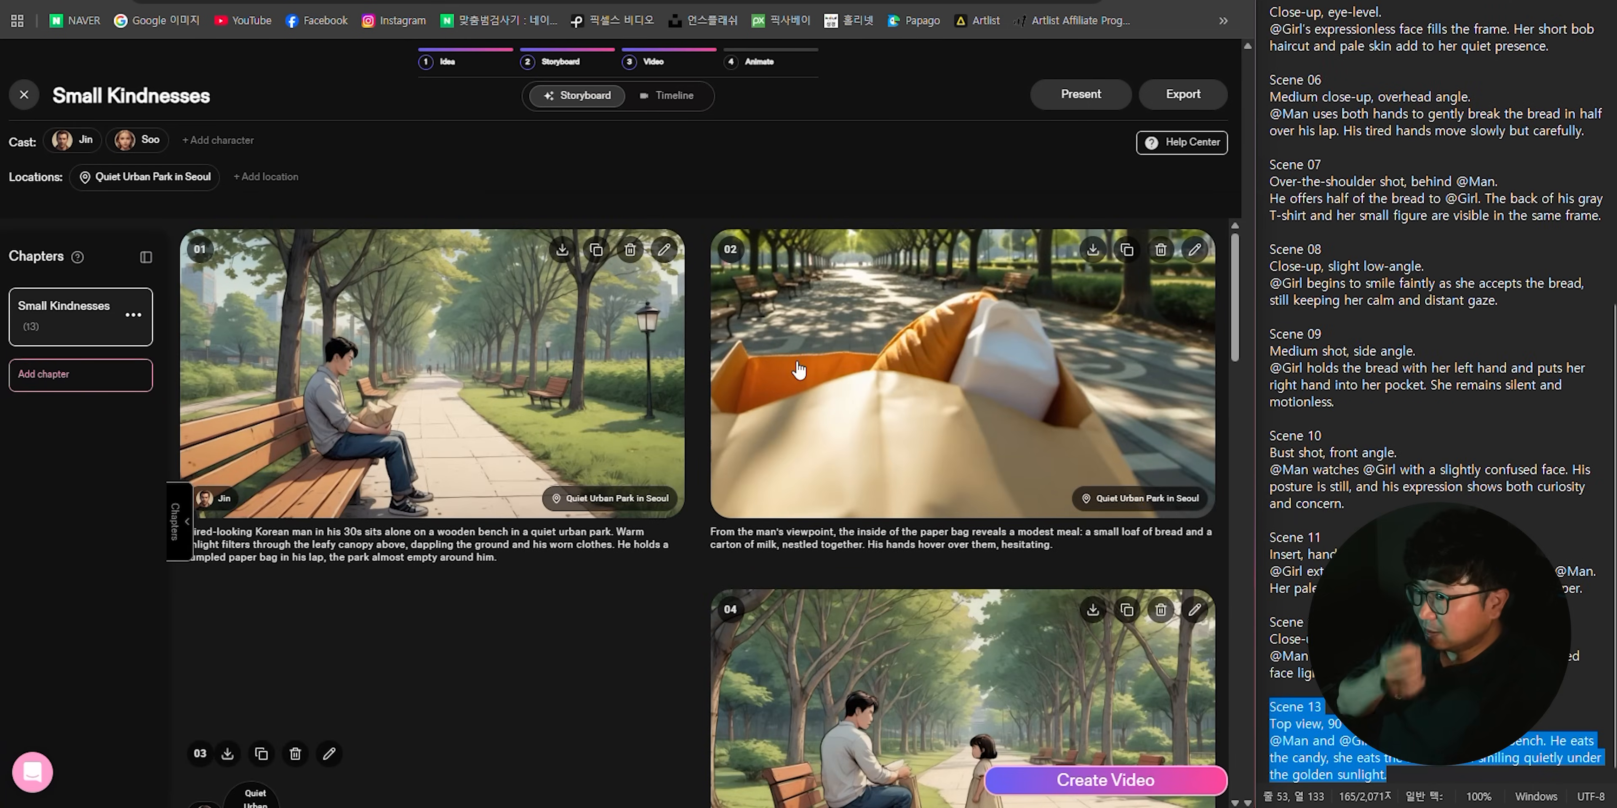
- Review the scene images and captions across the Small Kindnesses storyboard
{"action": "scroll", "coordinate": [1009, 324], "scroll_direction": "down", "scroll_amount": 6}
{"action": "scroll", "coordinate": [408, 364], "scroll_direction": "down", "scroll_amount": 5}
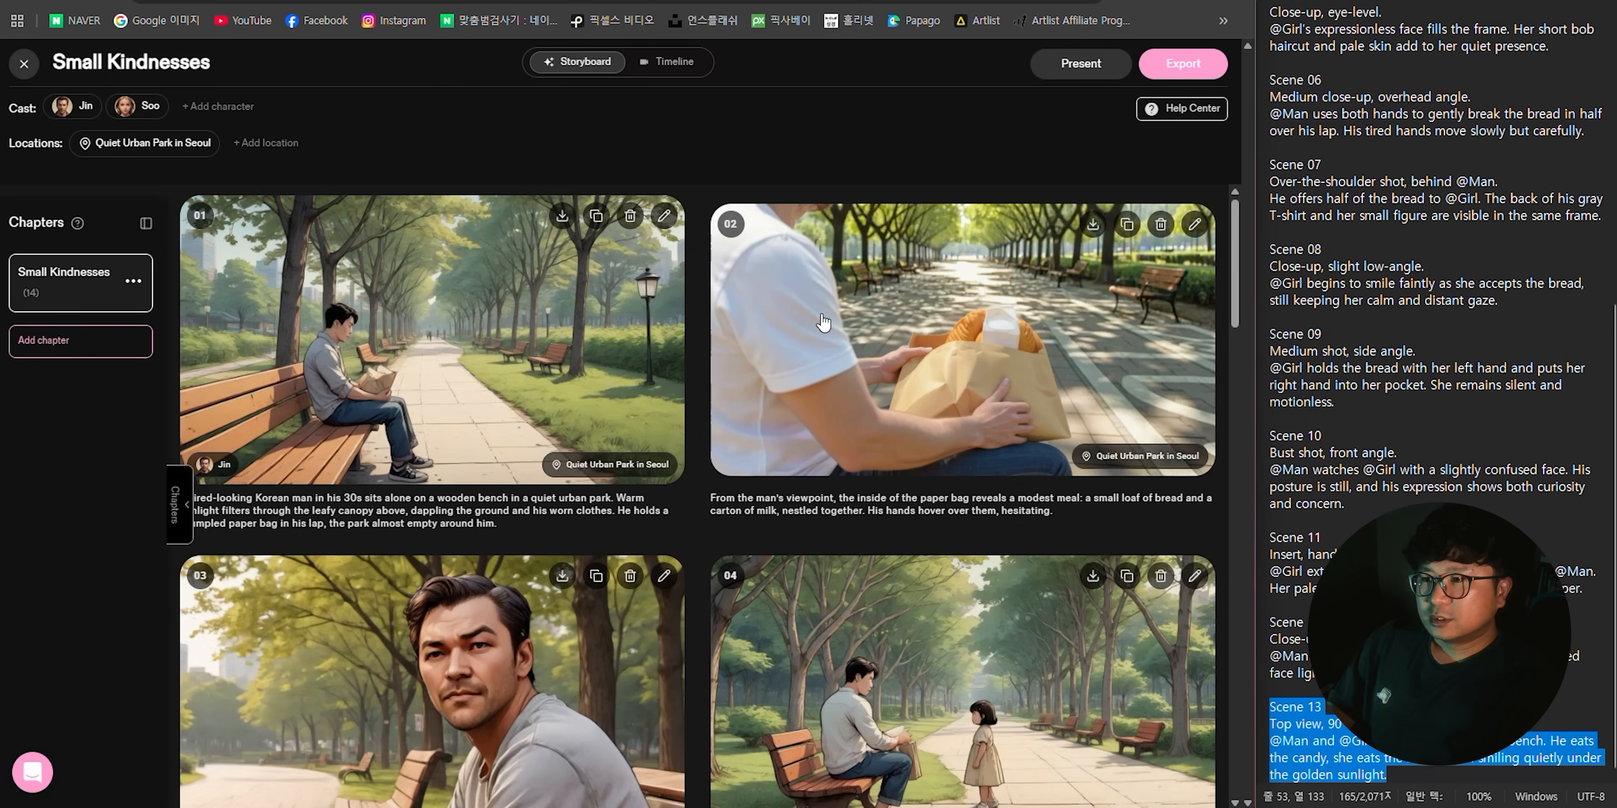
{"action": "scroll", "coordinate": [829, 319], "scroll_direction": "down", "scroll_amount": 6}
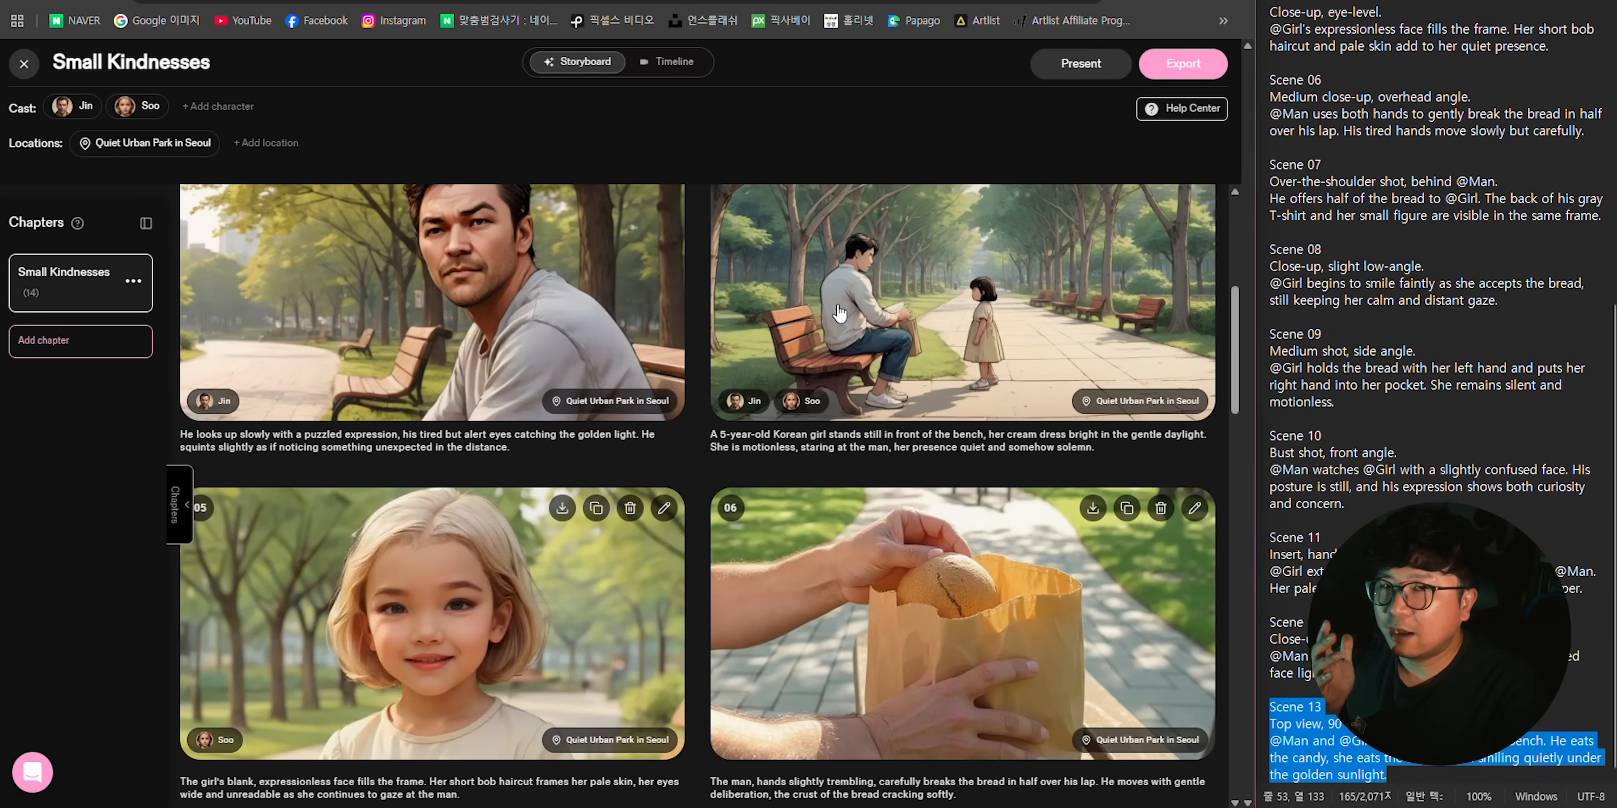
{"action": "scroll", "coordinate": [847, 318], "scroll_direction": "down", "scroll_amount": 5}
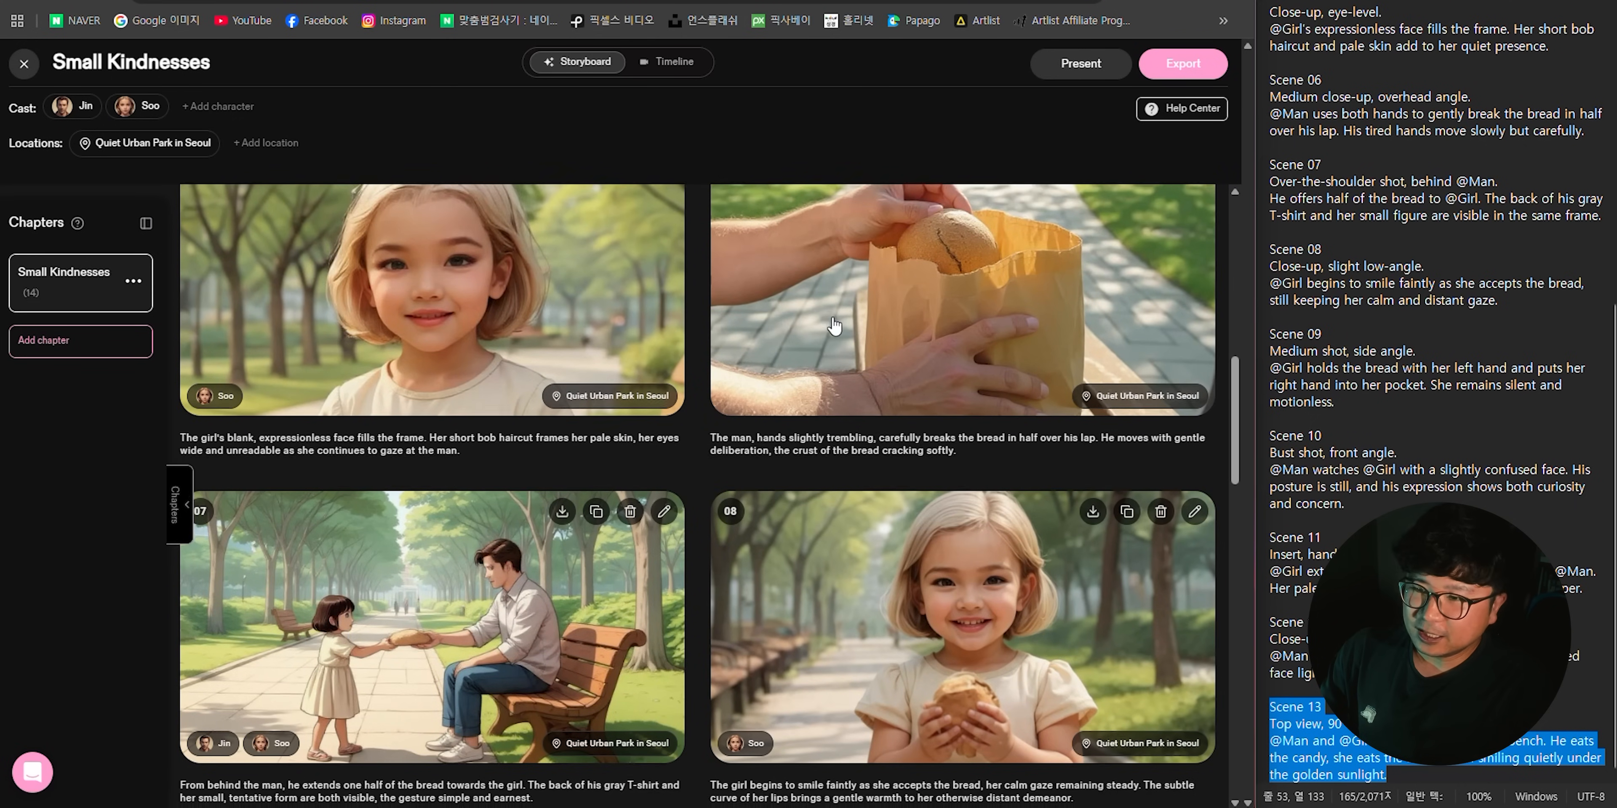
{"action": "scroll", "coordinate": [835, 351], "scroll_direction": "down", "scroll_amount": 10}
{"action": "scroll", "coordinate": [911, 479], "scroll_direction": "up", "scroll_amount": 4}
{"action": "scroll", "coordinate": [911, 479], "scroll_direction": "up", "scroll_amount": 10}
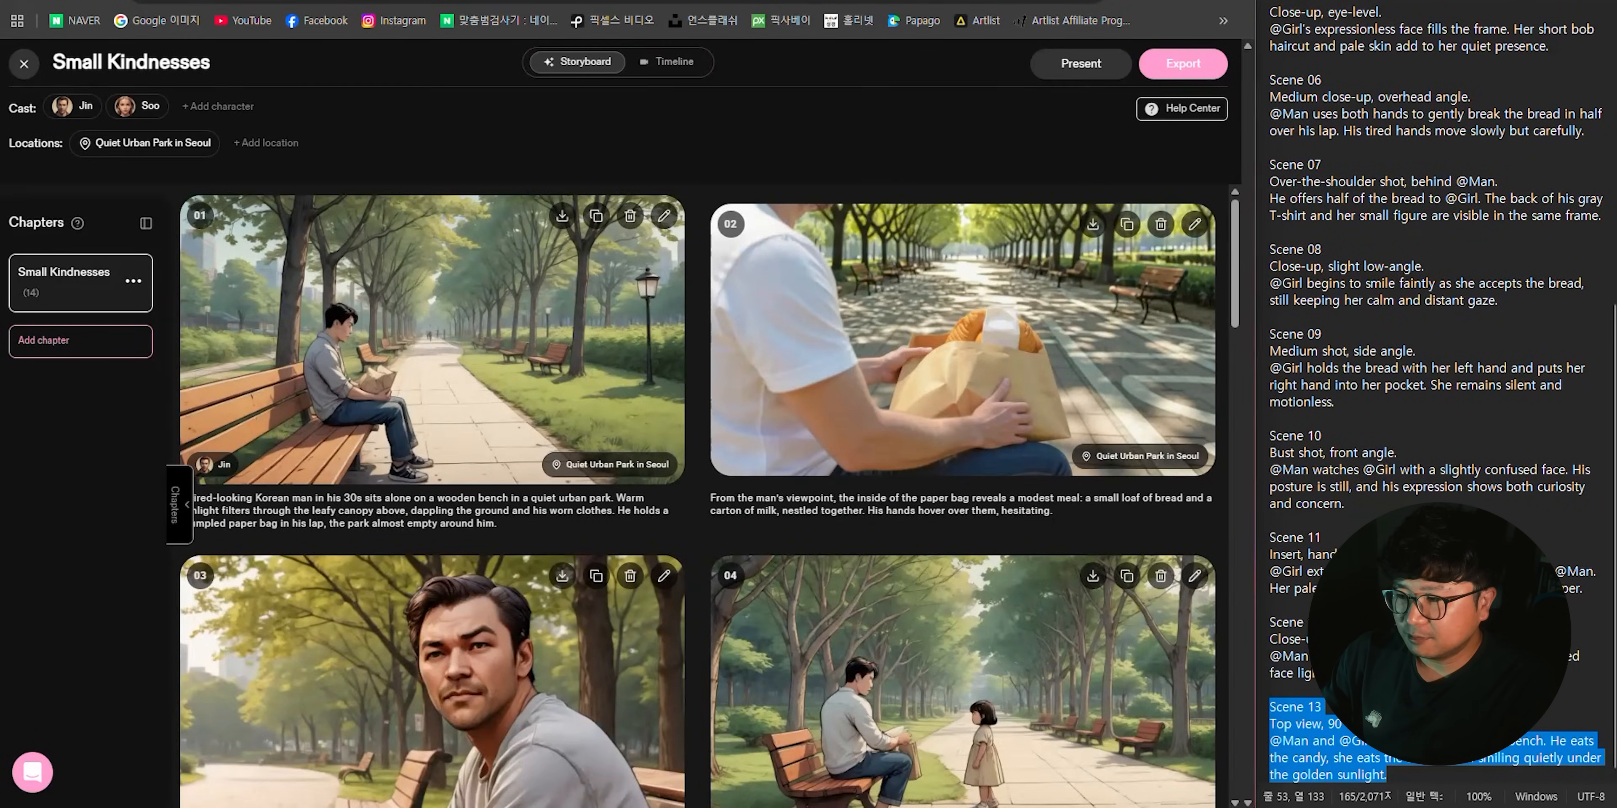
- Export all storyboard images as a ZIP file named img
{"action": "left_click", "coordinate": [1183, 64]}
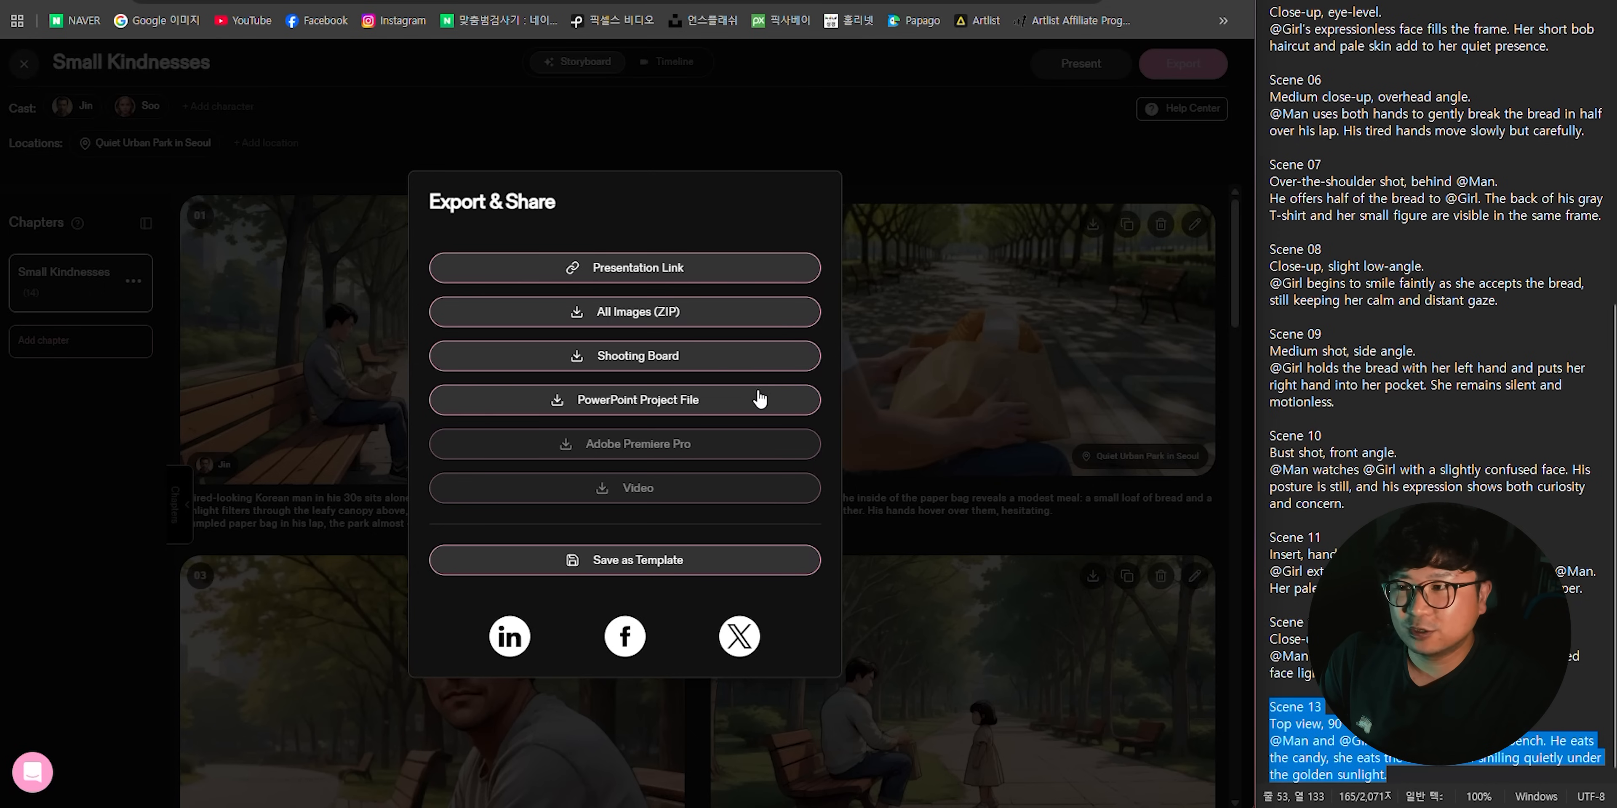
{"action": "left_click", "coordinate": [640, 319]}
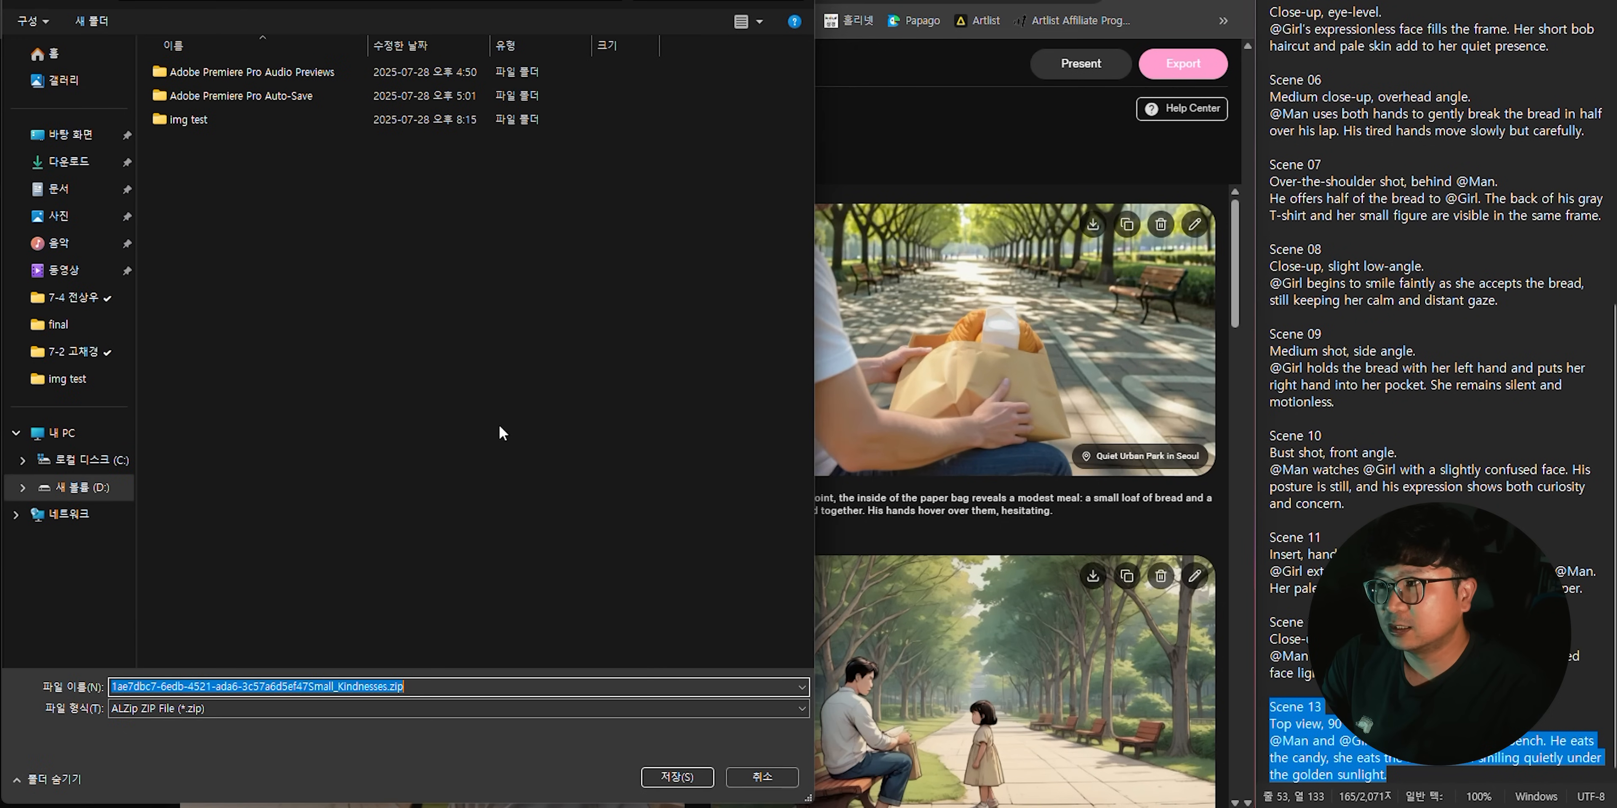
{"action": "type", "text": "img"}
{"action": "key", "text": "Return"}
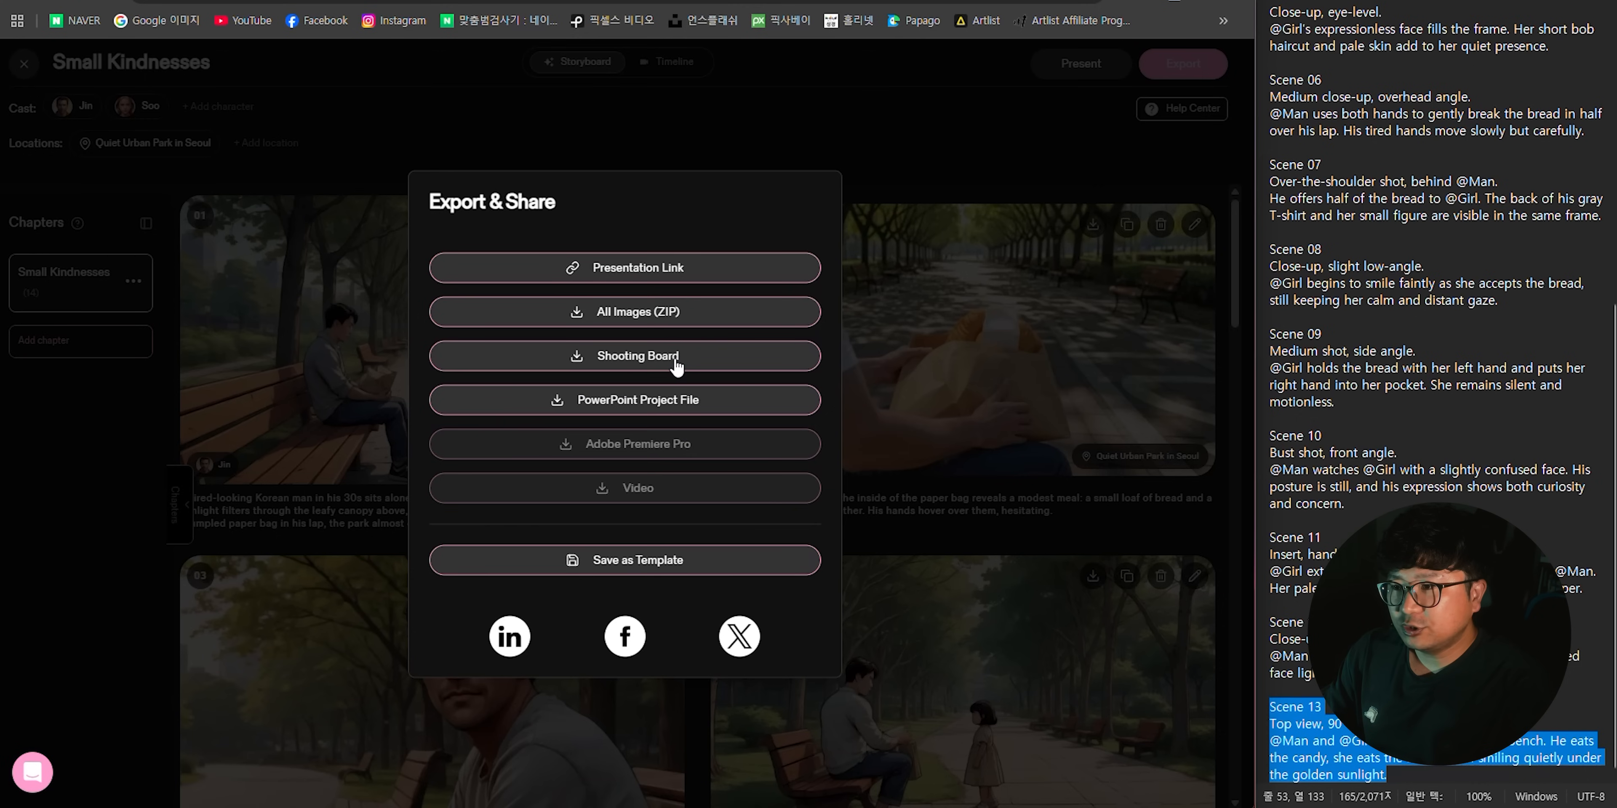
- Export the storyboard as a shooting board, story board.xlsx, and as a PowerPoint project file, sotry board.pptx
{"action": "left_click", "coordinate": [675, 367]}
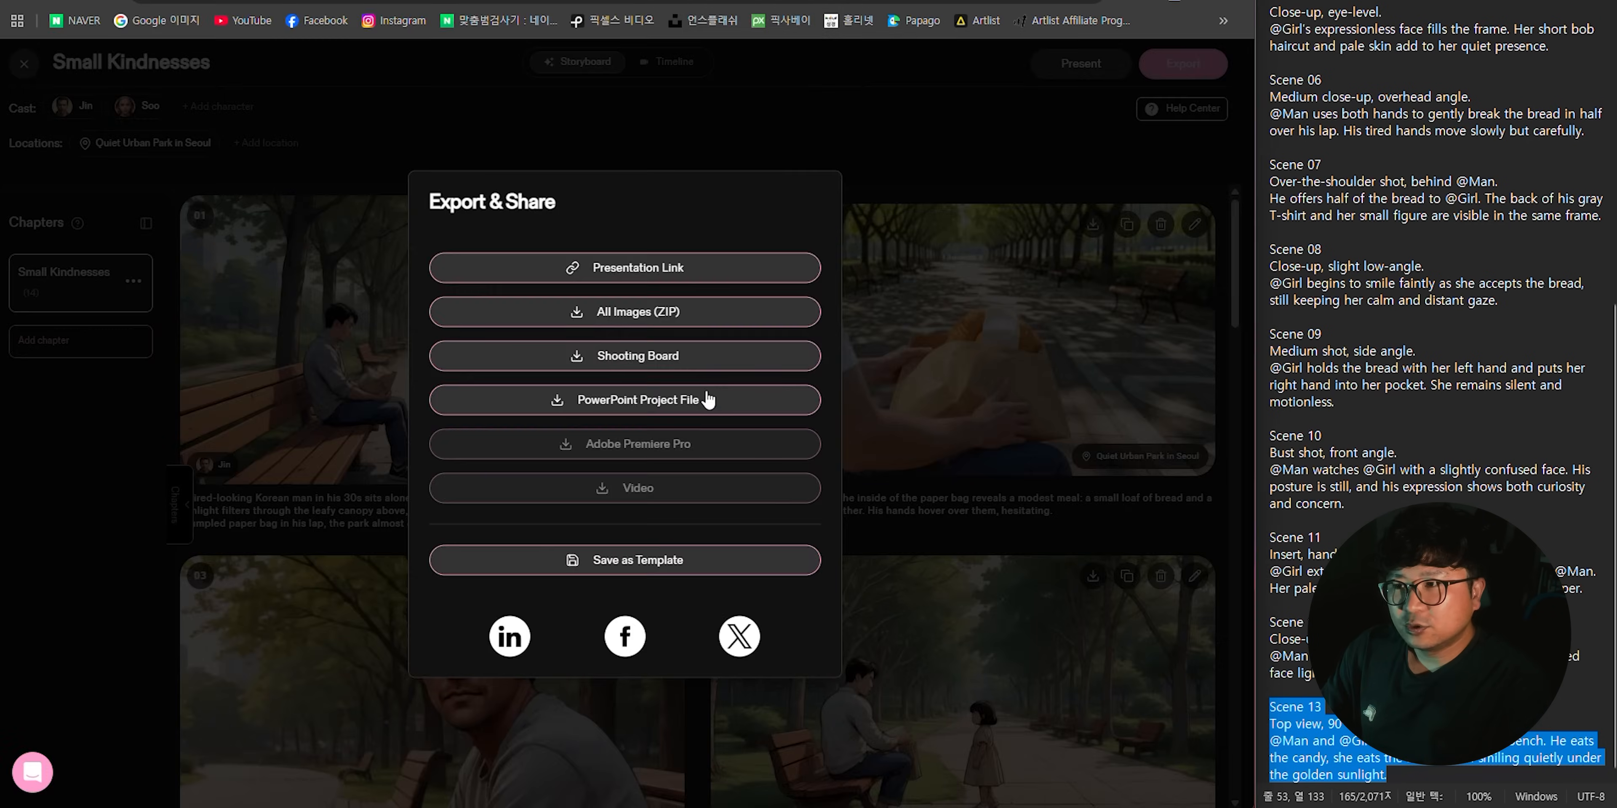
{"action": "left_click", "coordinate": [703, 386]}
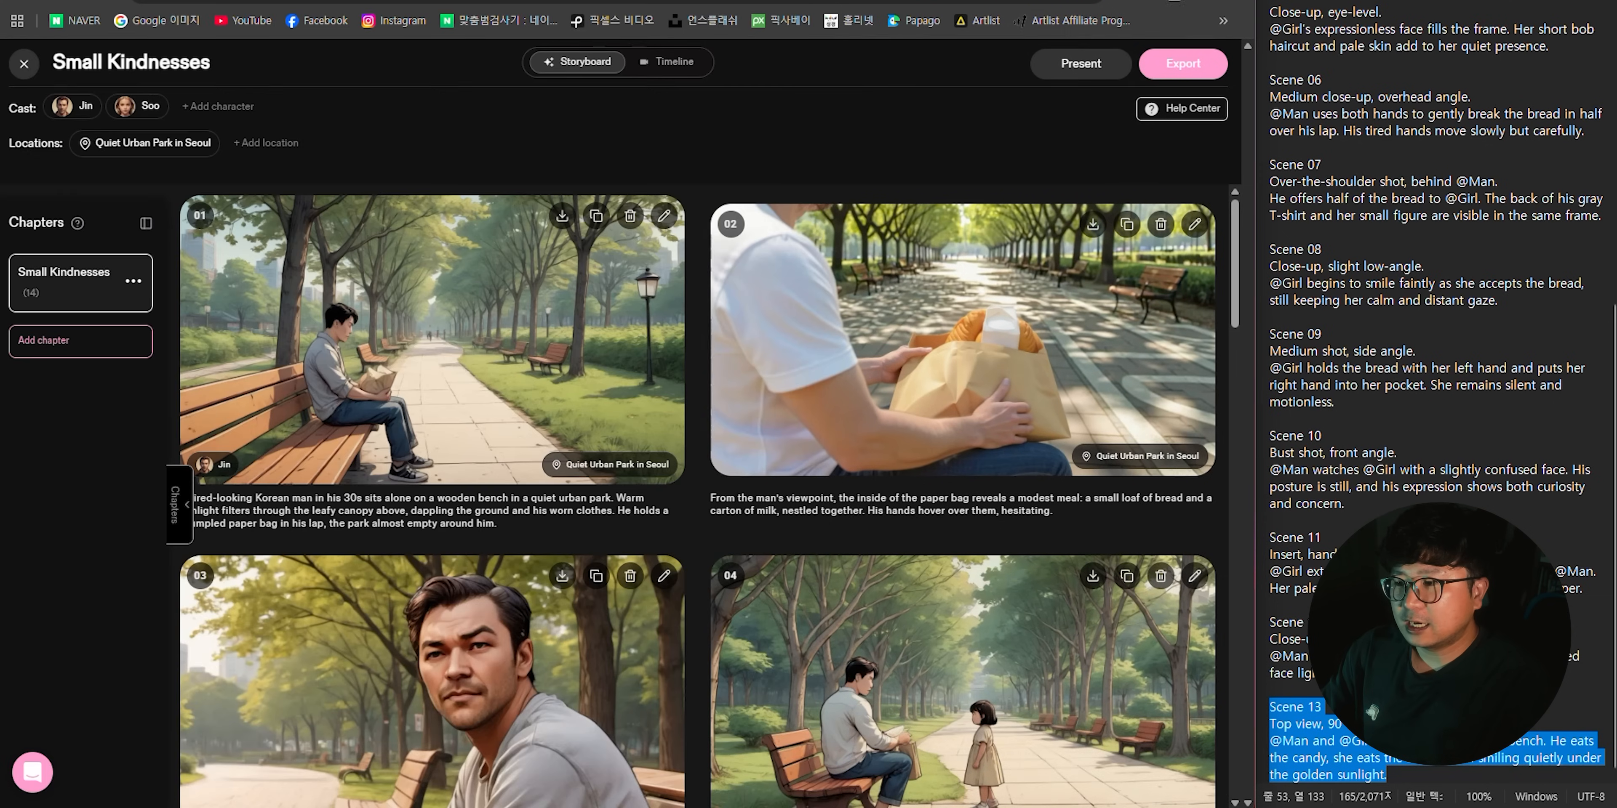
- Extract img.zip in the 80. Katalist folder and open the extracted Small_Kindnesses image folder
{"action": "left_click", "coordinate": [534, 807]}
{"action": "left_click", "coordinate": [549, 262]}
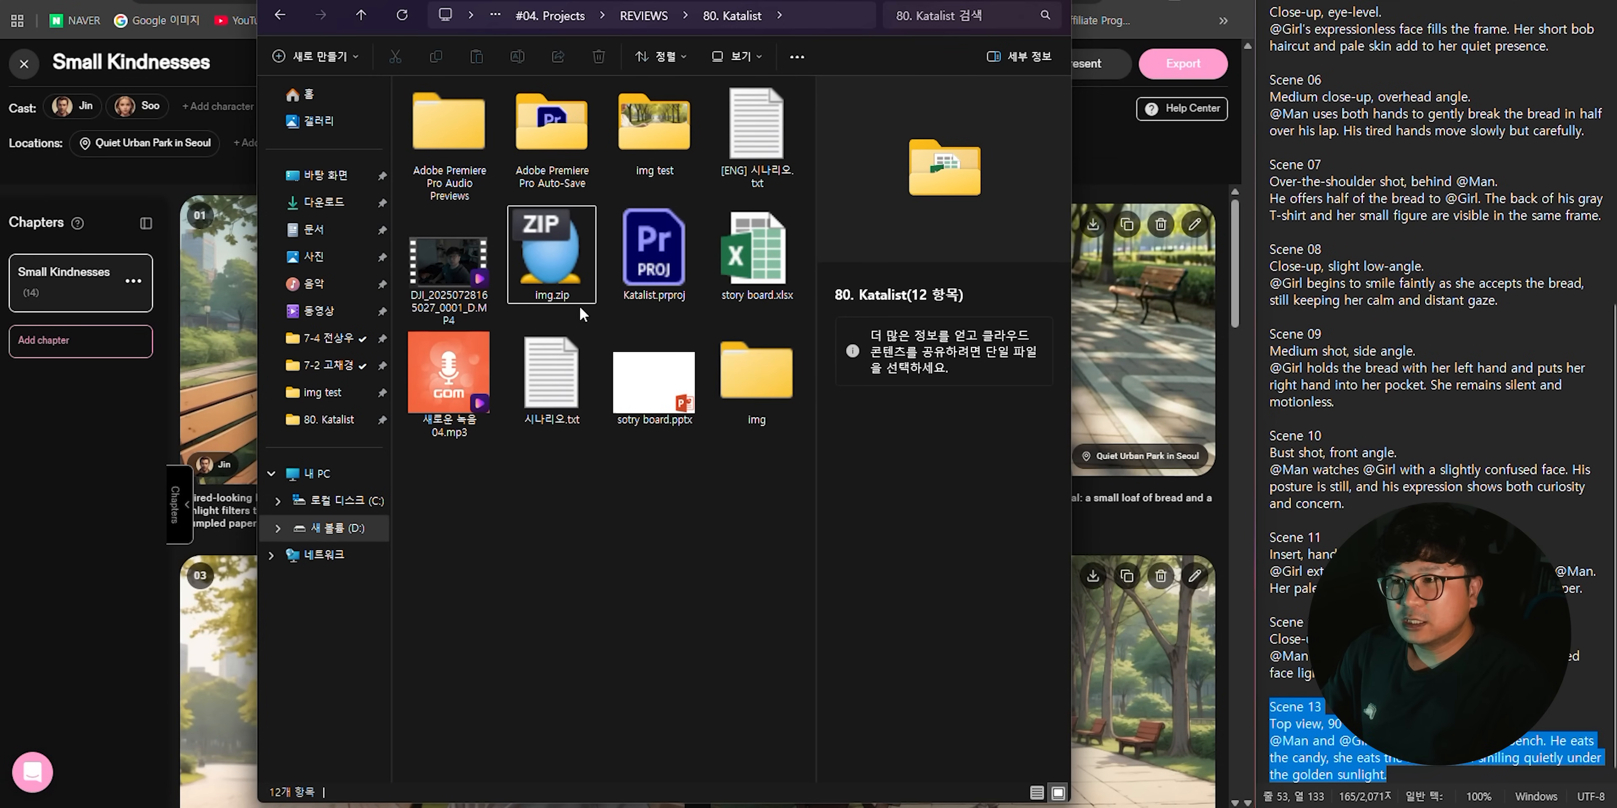
{"action": "left_click", "coordinate": [551, 264]}
{"action": "double_click", "coordinate": [757, 370]}
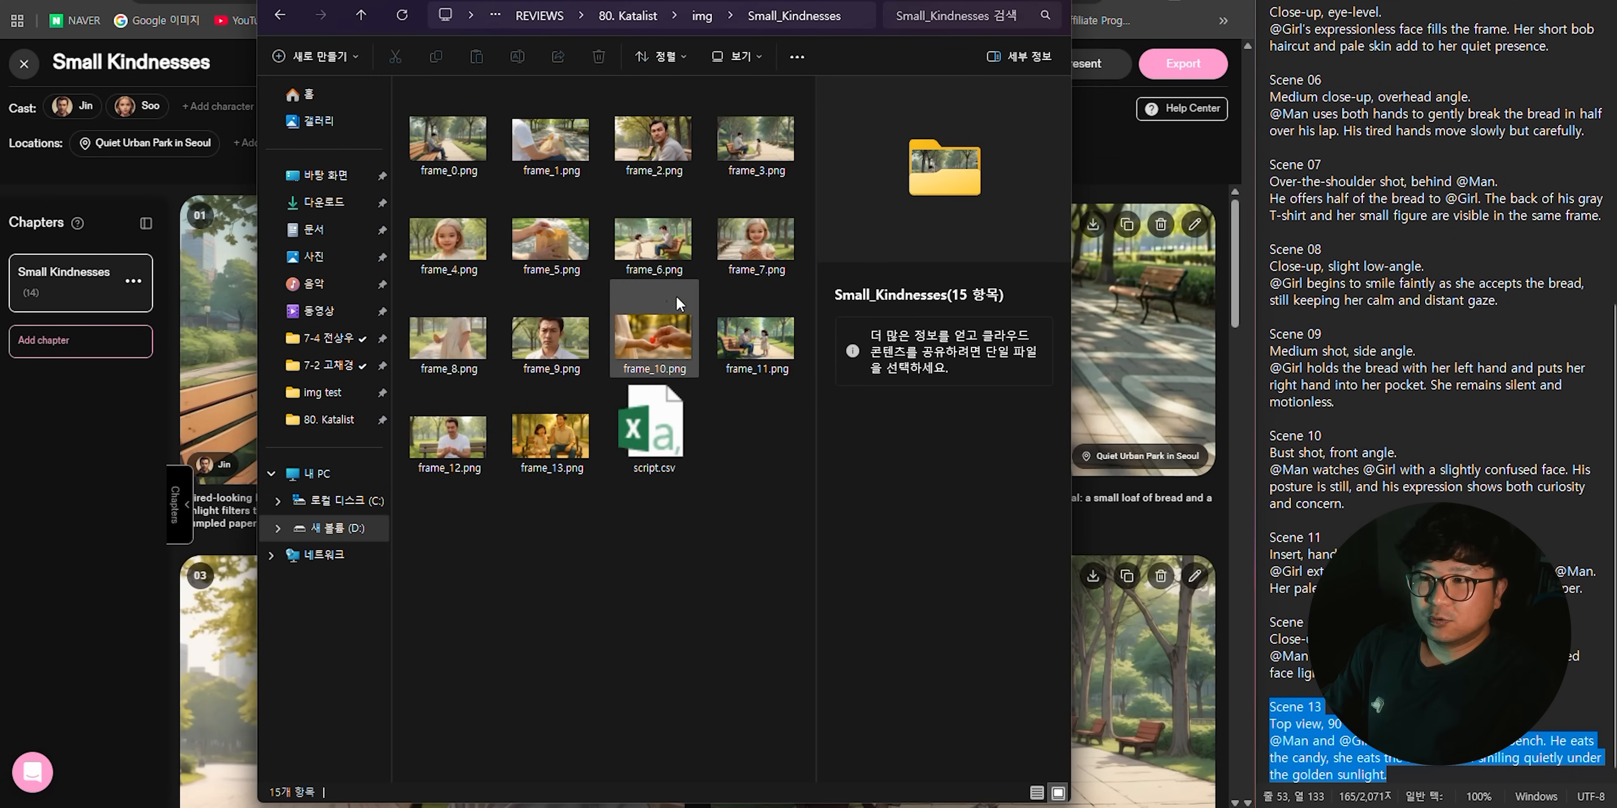
- View the exported scene images one by one in a maximized image viewer, starting from frame_0.png, and close the viewer
{"action": "double_click", "coordinate": [464, 159]}
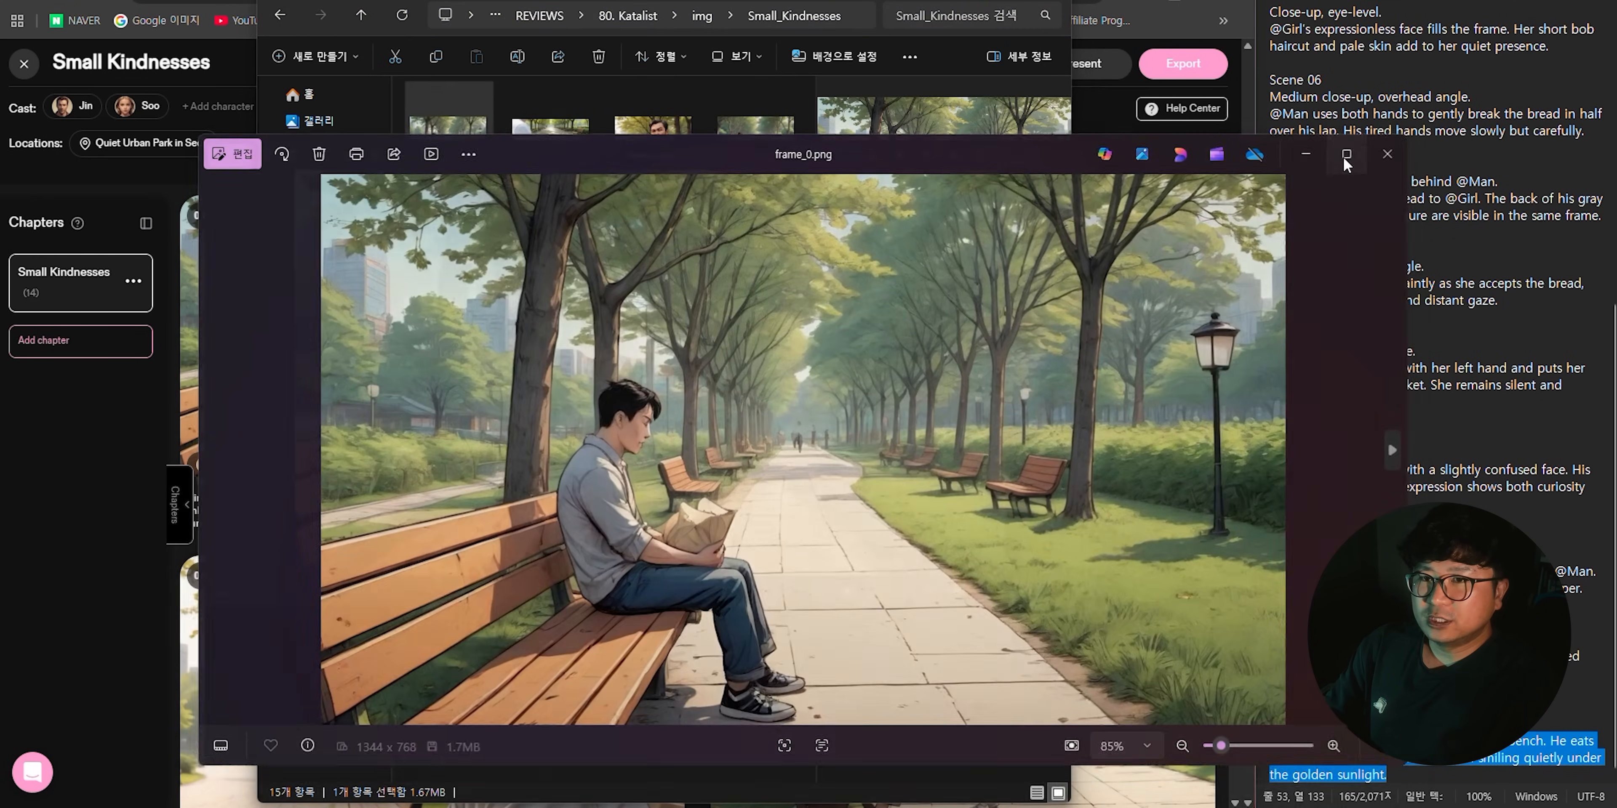
{"action": "left_click", "coordinate": [1343, 160]}
{"action": "key", "text": "Right"}
{"action": "key", "text": "Right"}
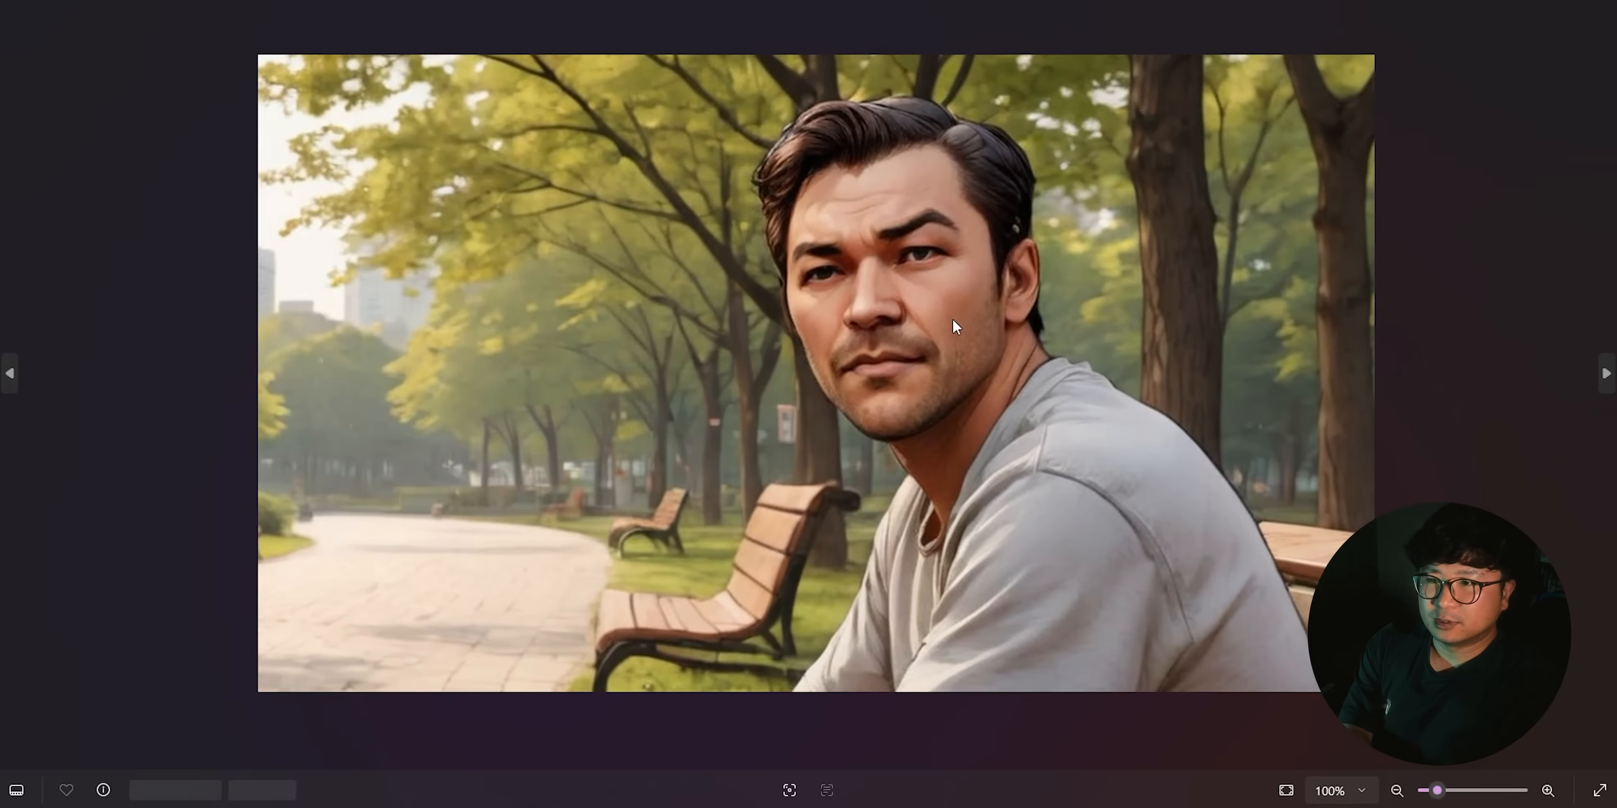
{"action": "key", "text": "Right"}
{"action": "key", "text": "Right"}
{"action": "key", "text": "Right"}
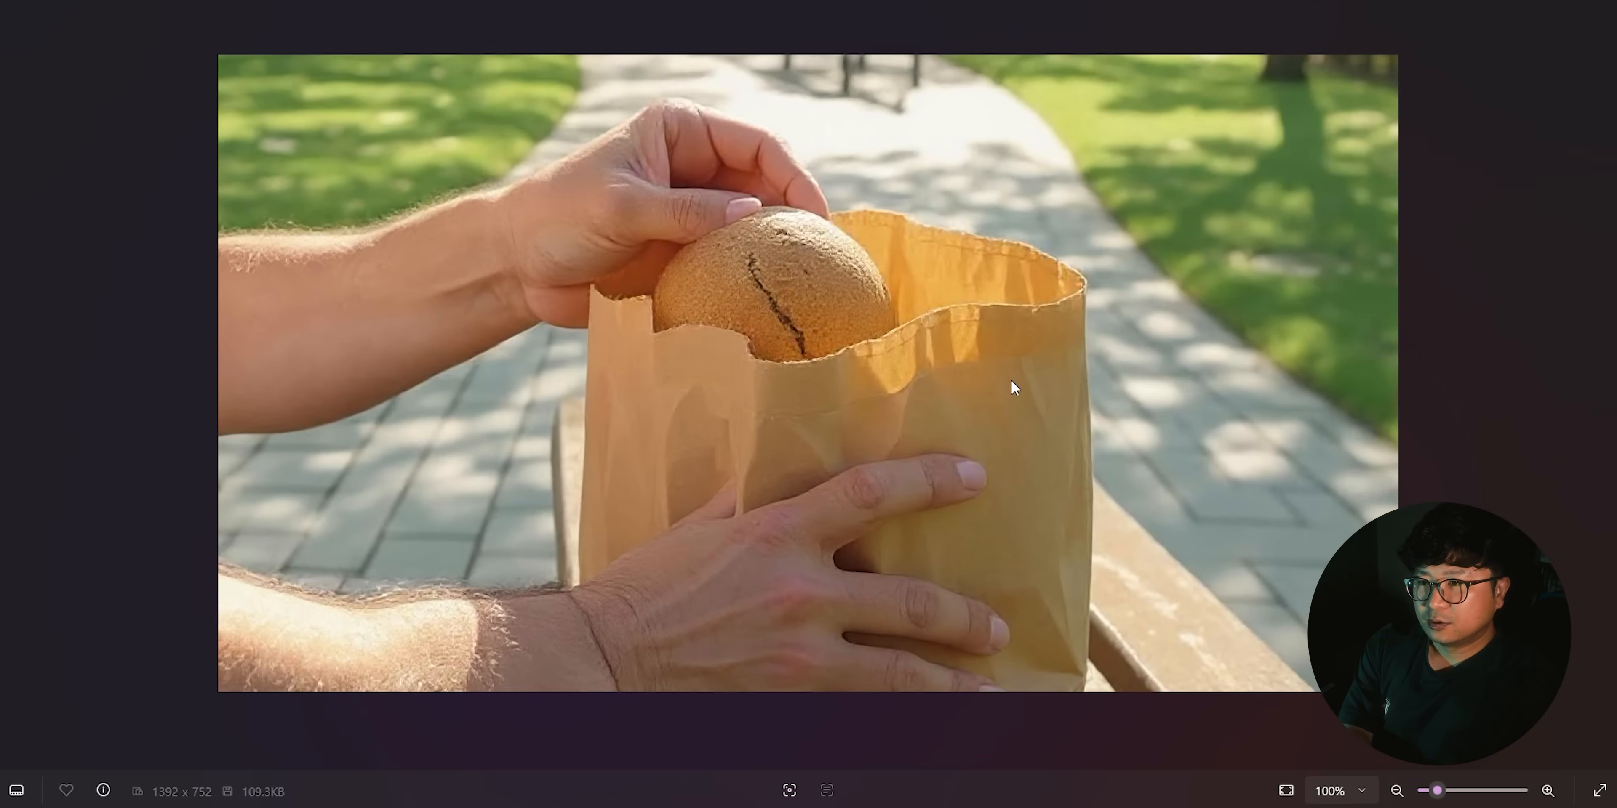
{"action": "key", "text": "Right"}
{"action": "key", "text": "Right"}
{"action": "key", "text": "Right"}
{"action": "key", "text": "Right"}
{"action": "key", "text": "Right"}
{"action": "key", "text": "Right"}
{"action": "key", "text": "Right"}
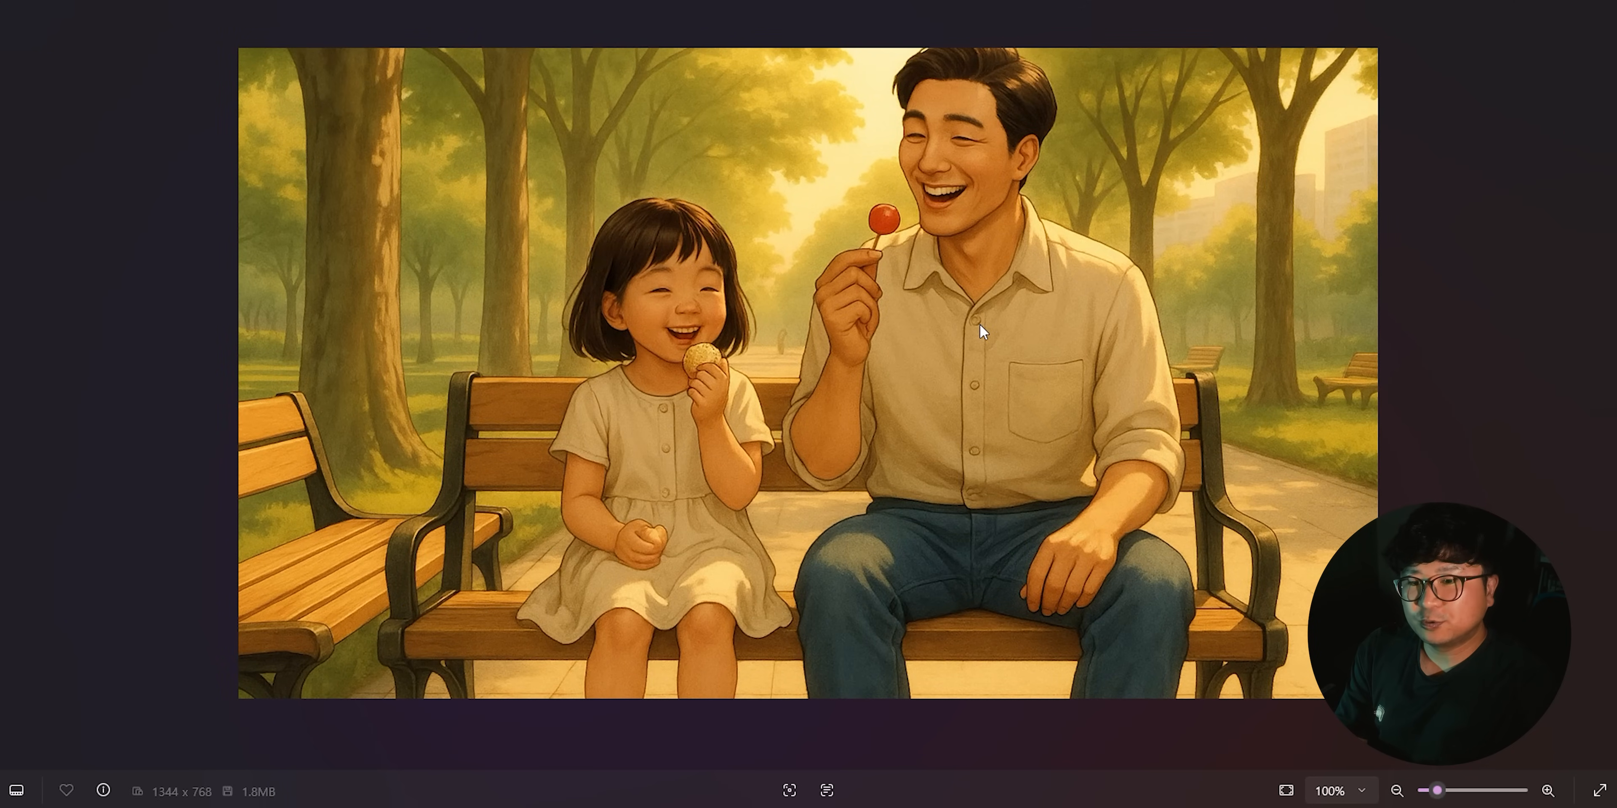
{"action": "key", "text": "alt+F4"}
- Open story board.xlsx in Excel and examine each scene's image, script, creative direction, shot type and camera angle
{"action": "double_click", "coordinate": [449, 378]}
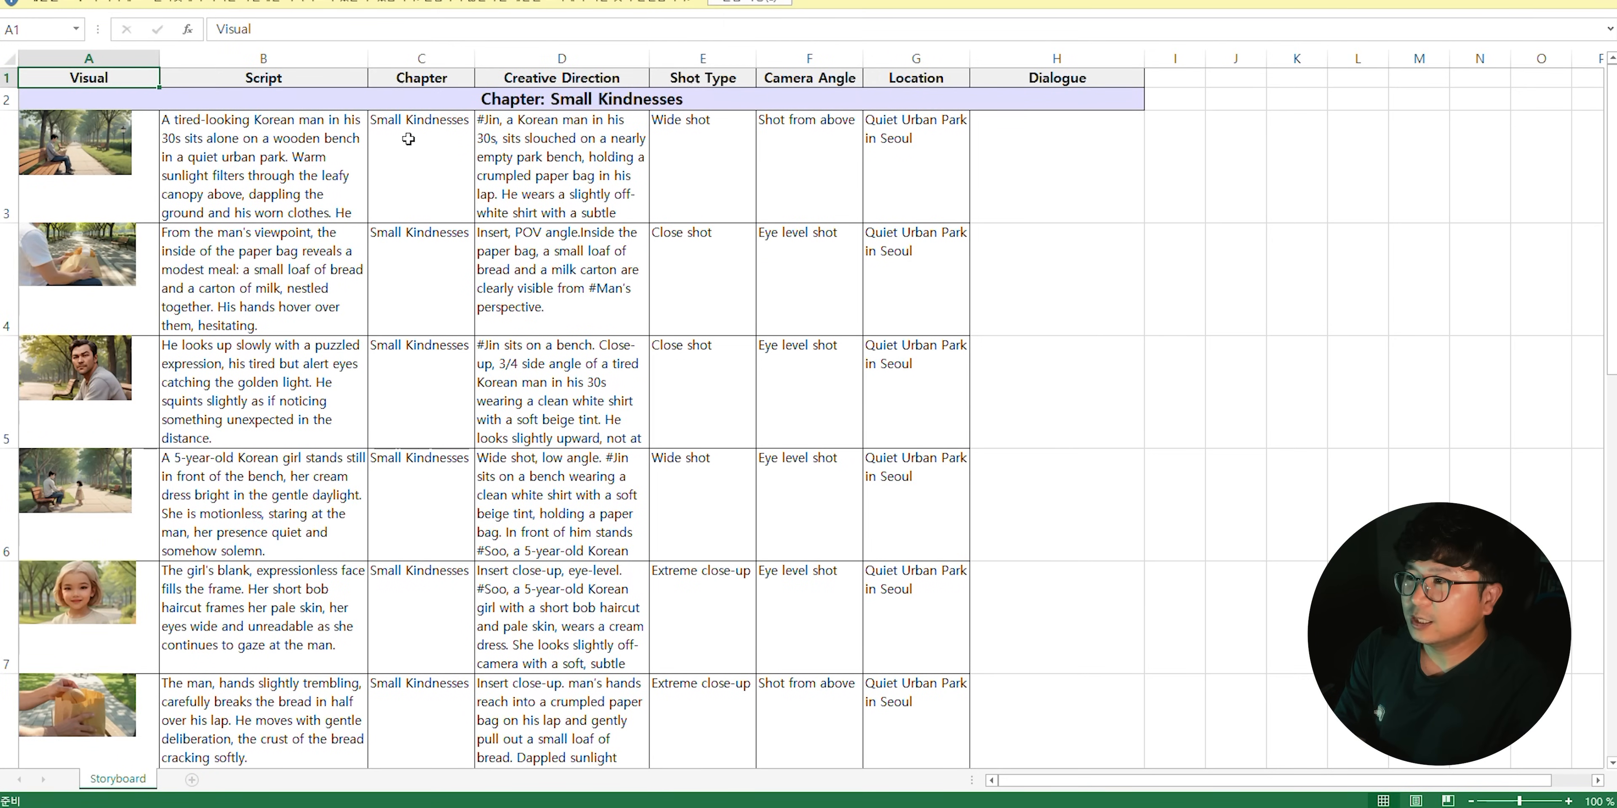
{"action": "left_click", "coordinate": [409, 140]}
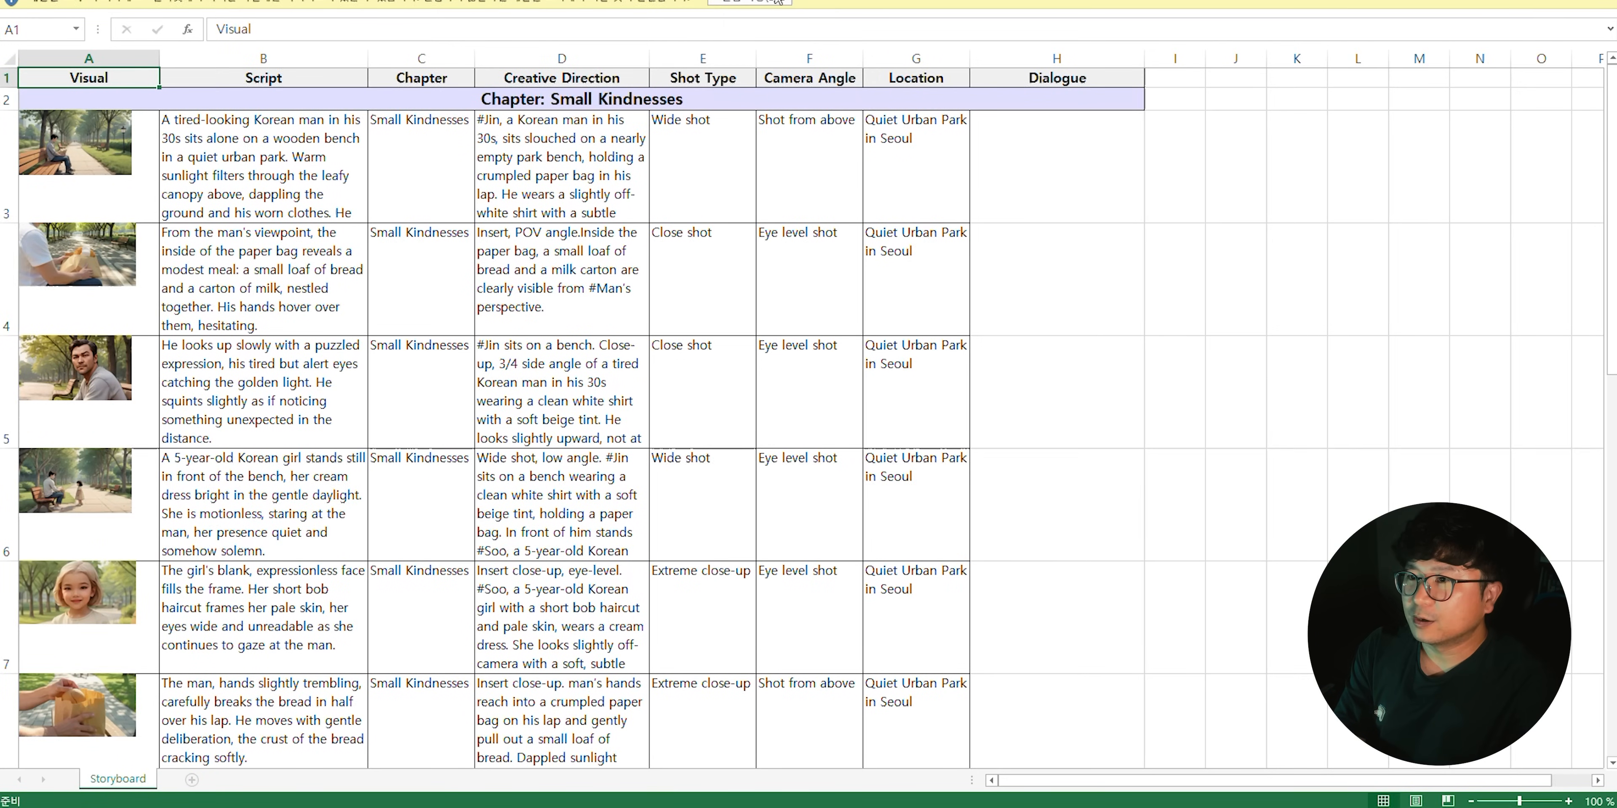
{"action": "left_click", "coordinate": [756, 2]}
{"action": "scroll", "coordinate": [285, 394], "scroll_direction": "down", "scroll_amount": 4}
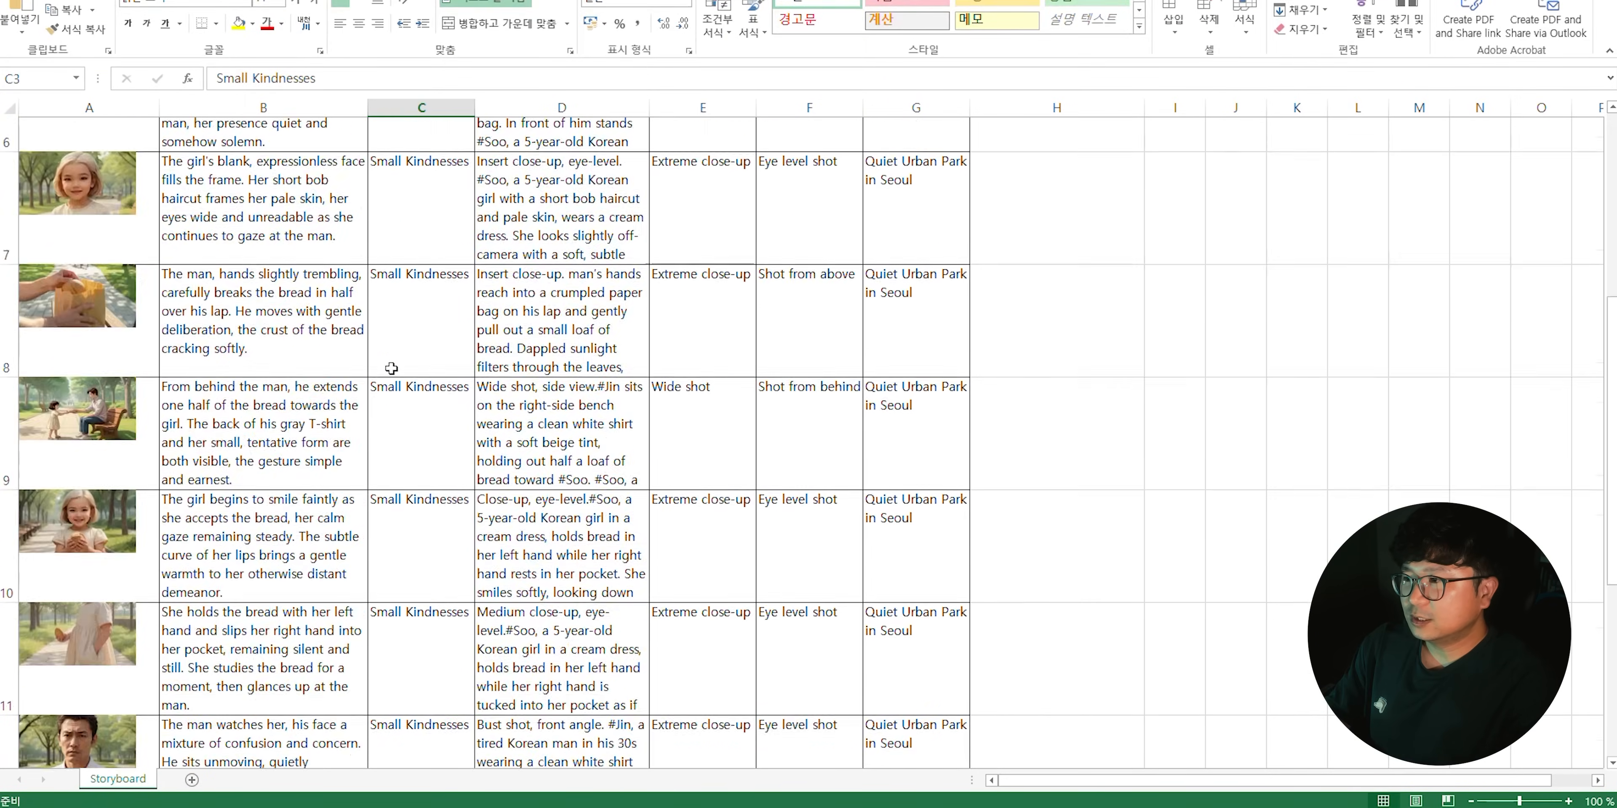
{"action": "left_click", "coordinate": [207, 505]}
{"action": "left_click", "coordinate": [912, 544]}
{"action": "scroll", "coordinate": [912, 543], "scroll_direction": "up", "scroll_amount": 1}
{"action": "scroll", "coordinate": [912, 543], "scroll_direction": "up", "scroll_amount": 4}
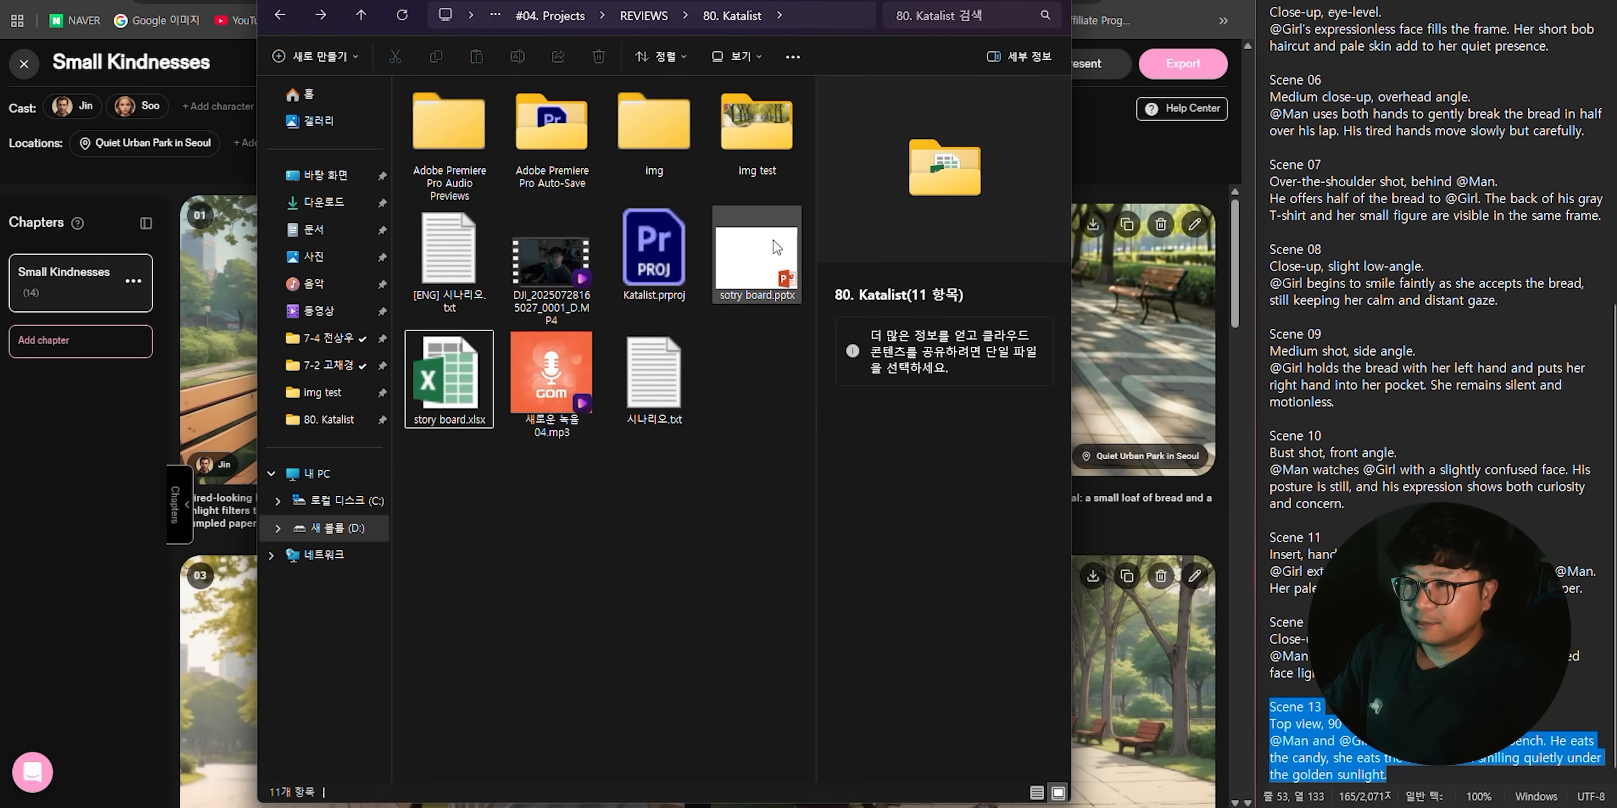
- Open sotry board.pptx in PowerPoint and look through the storyboard slides with their scene images and captions
{"action": "double_click", "coordinate": [780, 292]}
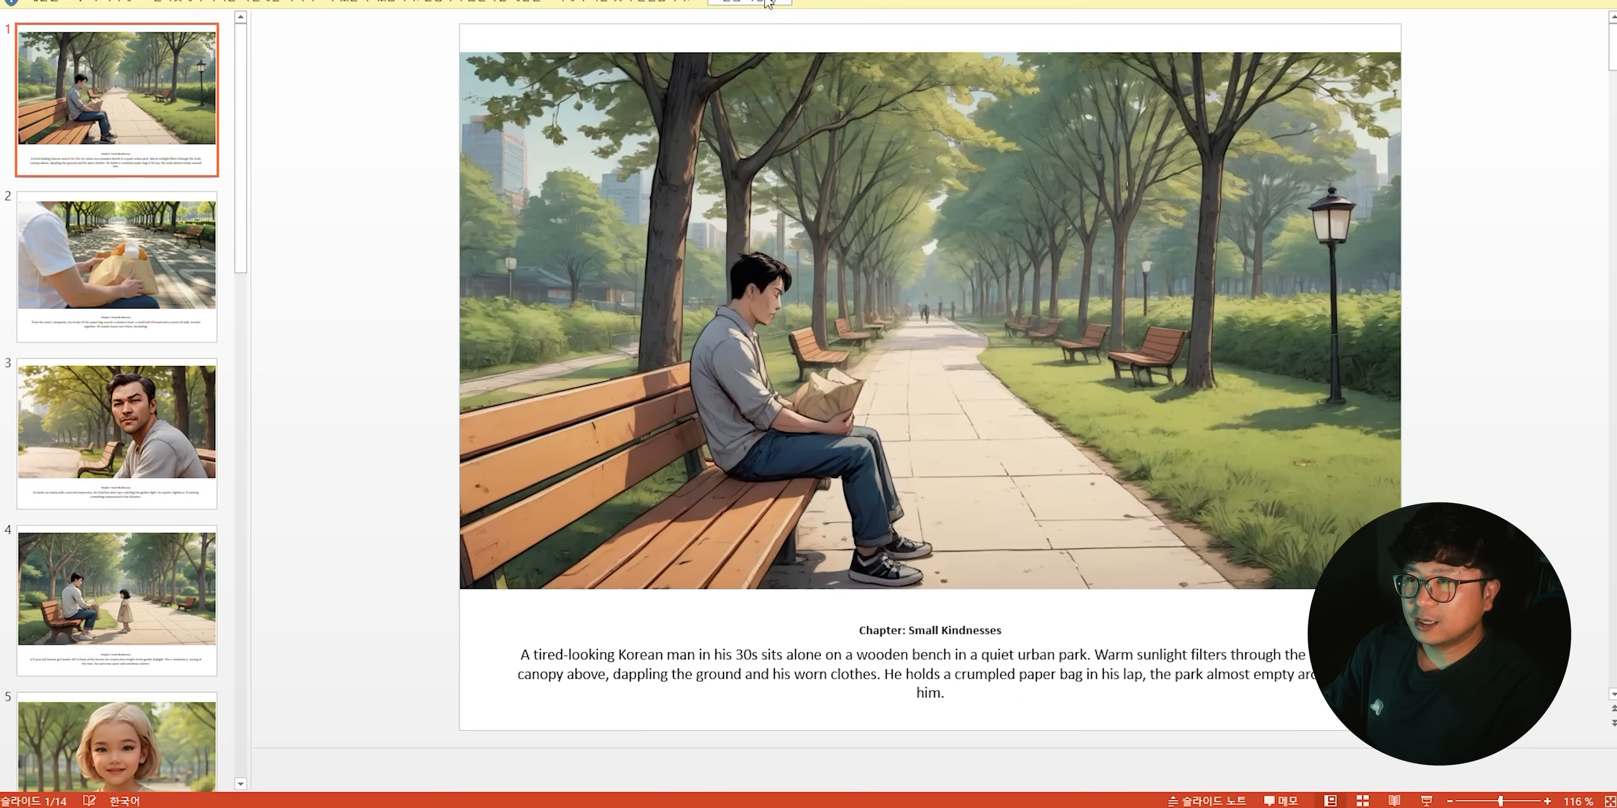
{"action": "left_click", "coordinate": [767, 3]}
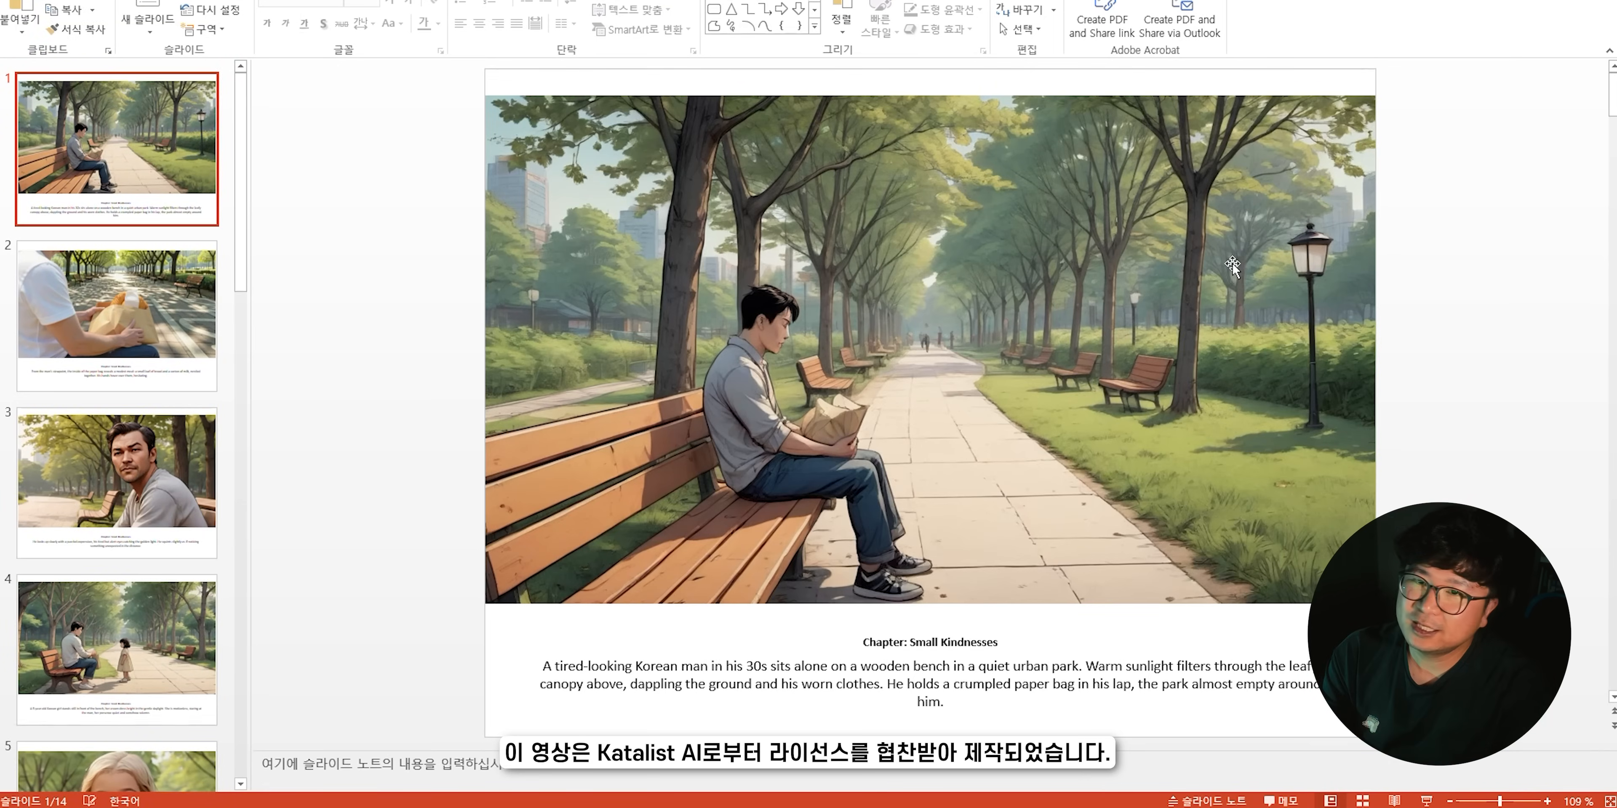
{"action": "scroll", "coordinate": [1224, 283], "scroll_direction": "down", "scroll_amount": 1}
{"action": "scroll", "coordinate": [929, 721], "scroll_direction": "down", "scroll_amount": 3}
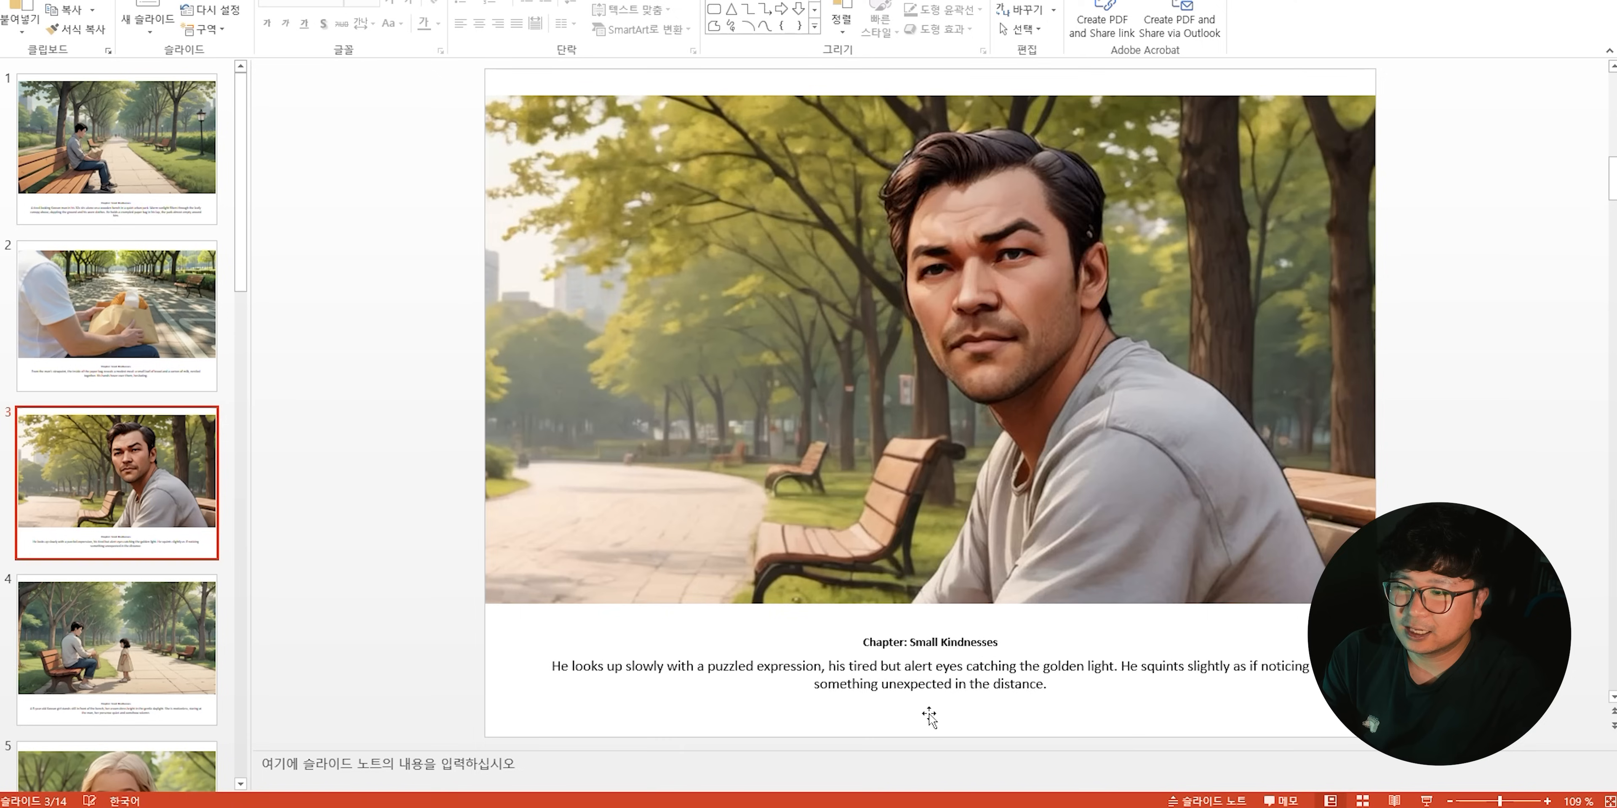
{"action": "scroll", "coordinate": [935, 709], "scroll_direction": "down", "scroll_amount": 4}
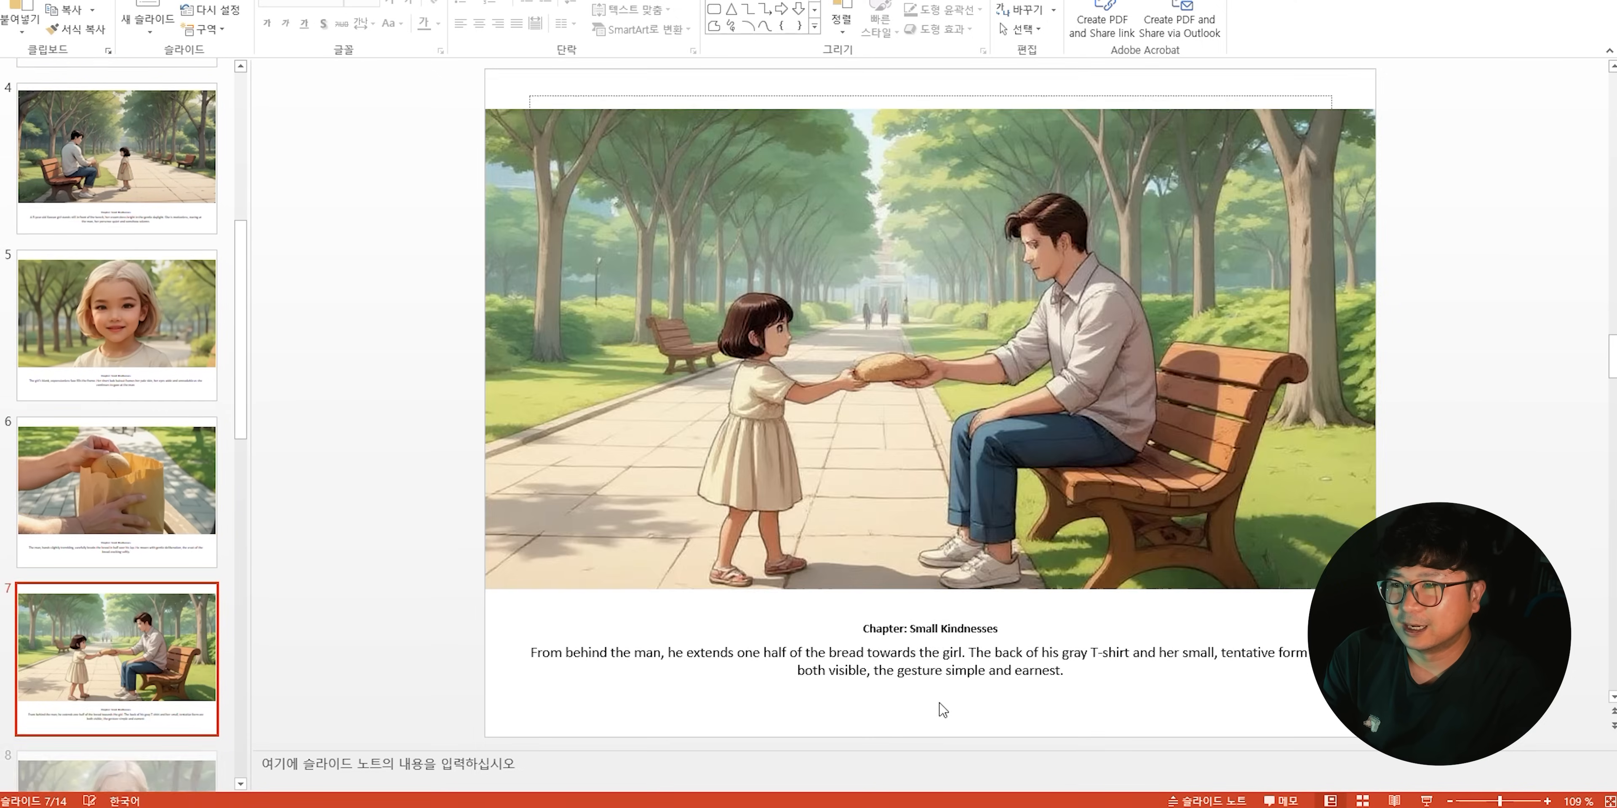